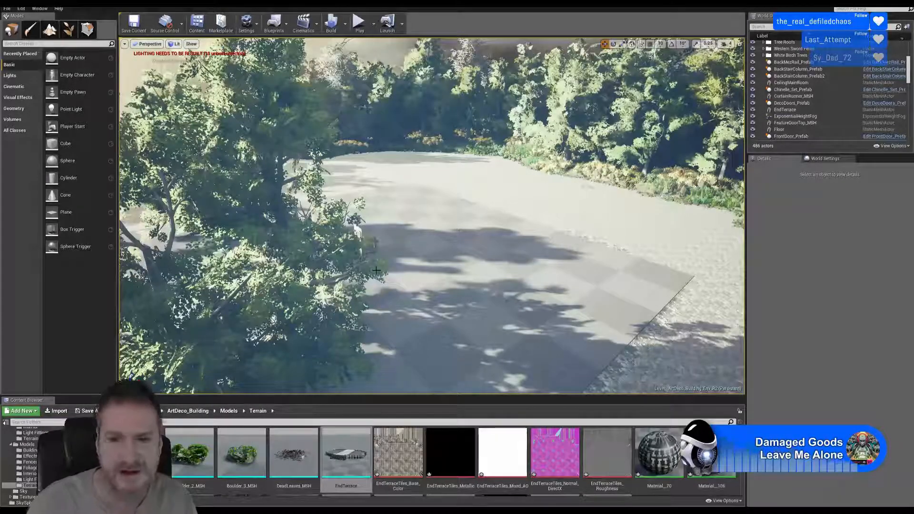
- Examine the garden level from several viewpoints, covering the terrace steps, pond, interior props and gravel path
right_click_drag(376, 269, 304, 265)
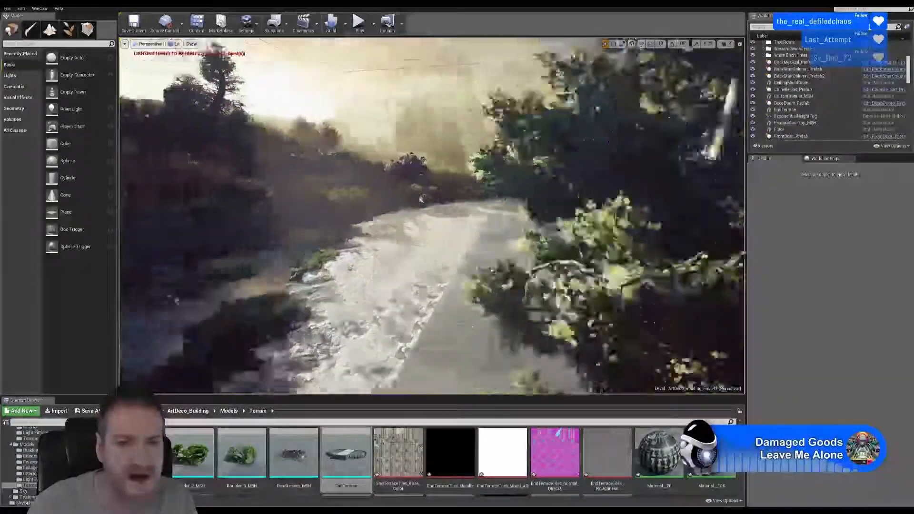
right_click_drag(422, 199, 495, 162)
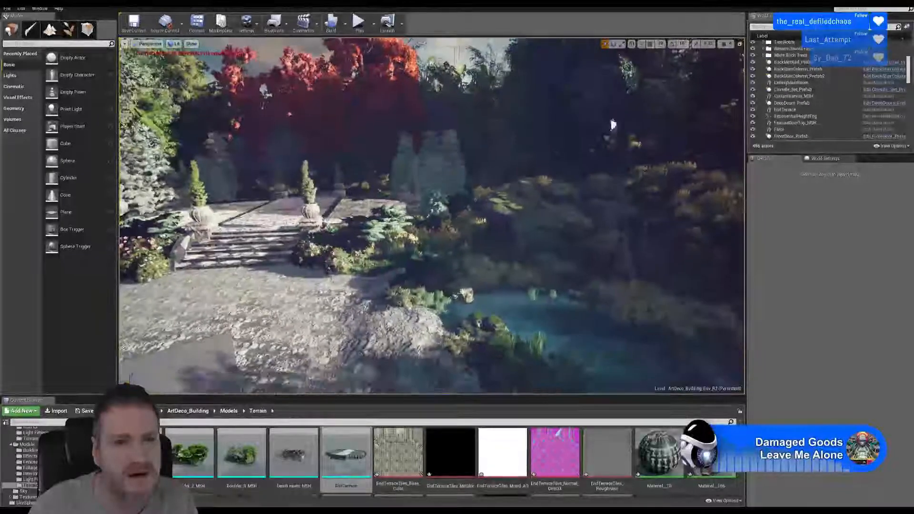
right_click_drag(613, 125, 588, 119)
right_click_drag(442, 322, 469, 280)
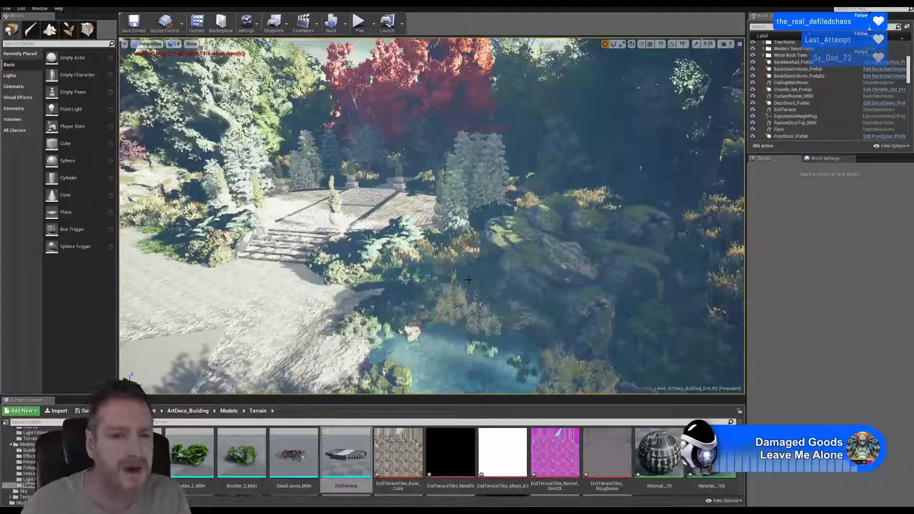
key("w")
right_click_drag(380, 270, 324, 289)
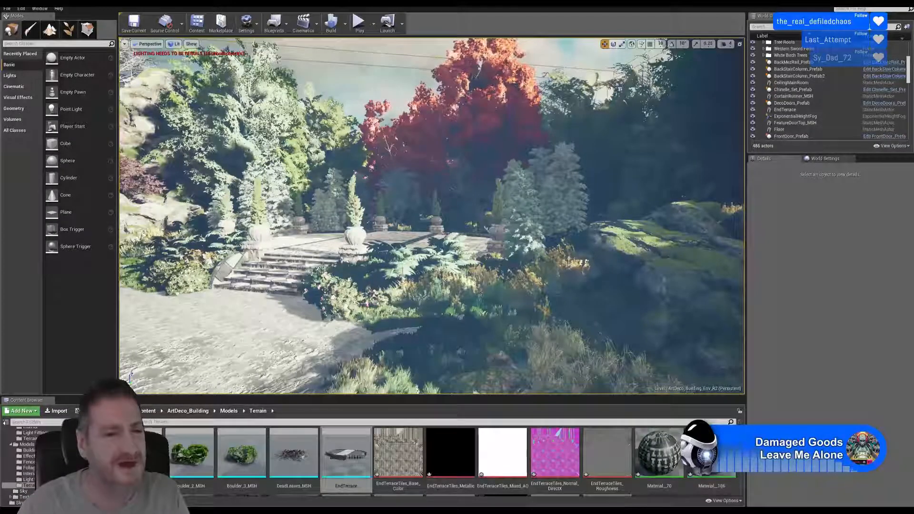
right_click_drag(325, 289, 268, 252)
key("w")
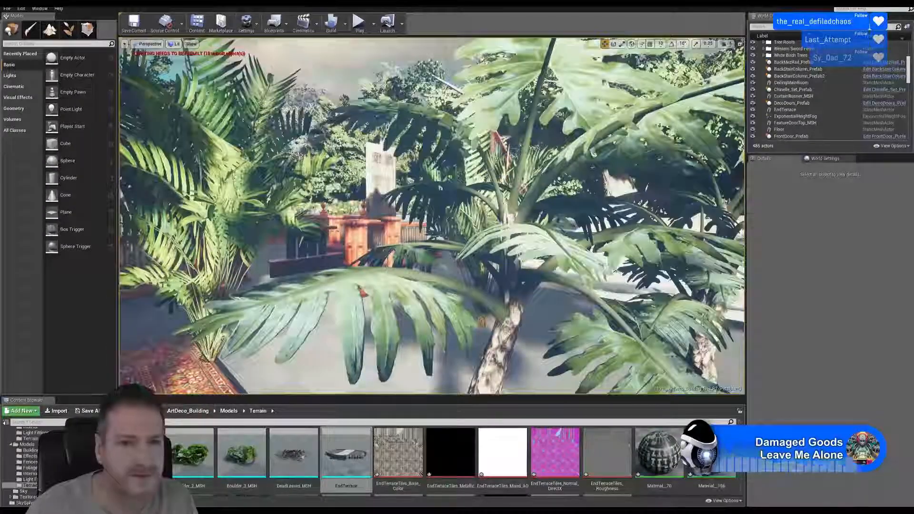
right_click_drag(432, 217, 404, 224)
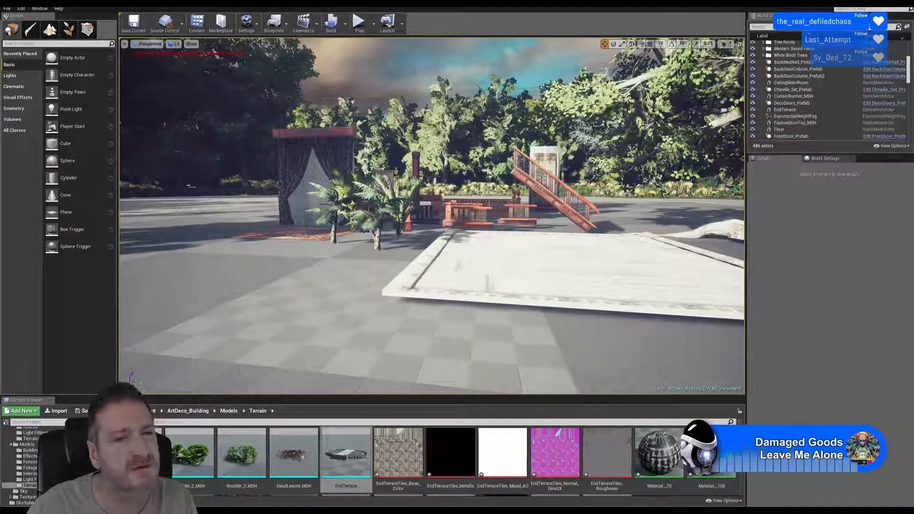
right_click_drag(414, 228, 452, 223)
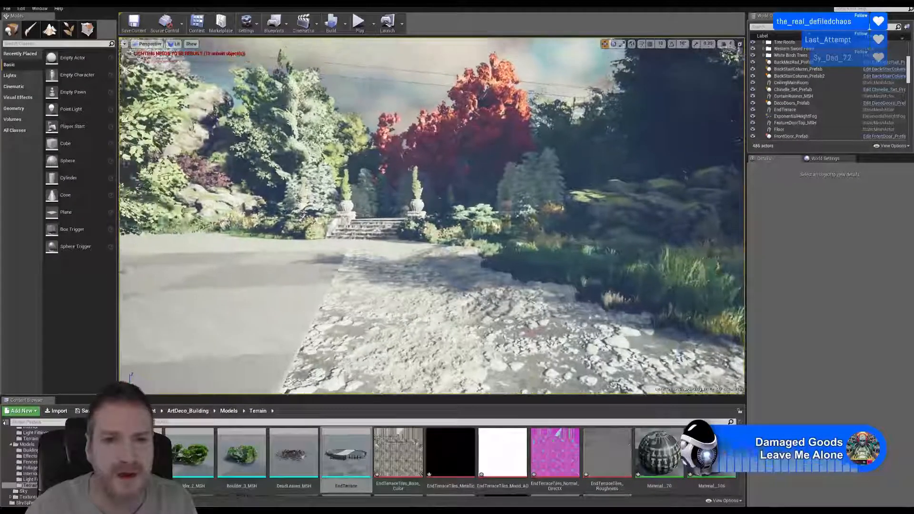
- Save the level and switch to 3ds Max
left_click(7, 9)
left_click(32, 76)
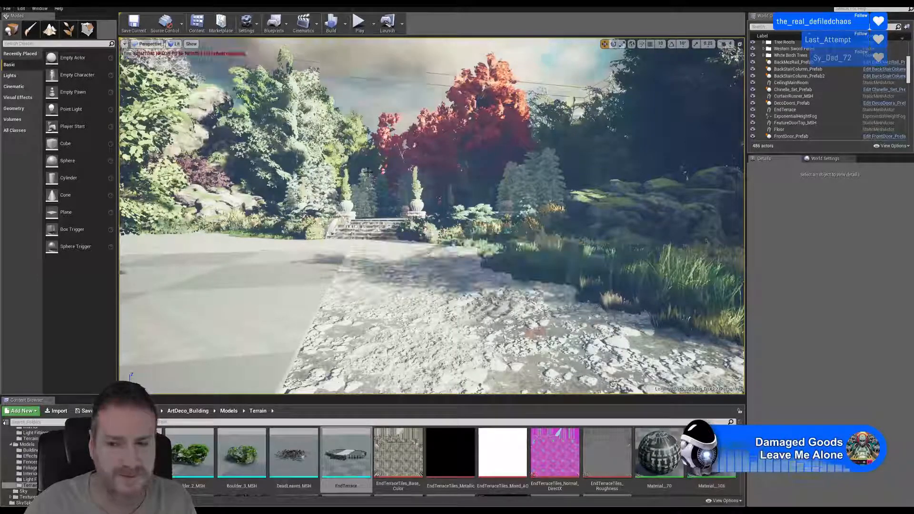
key("super+d")
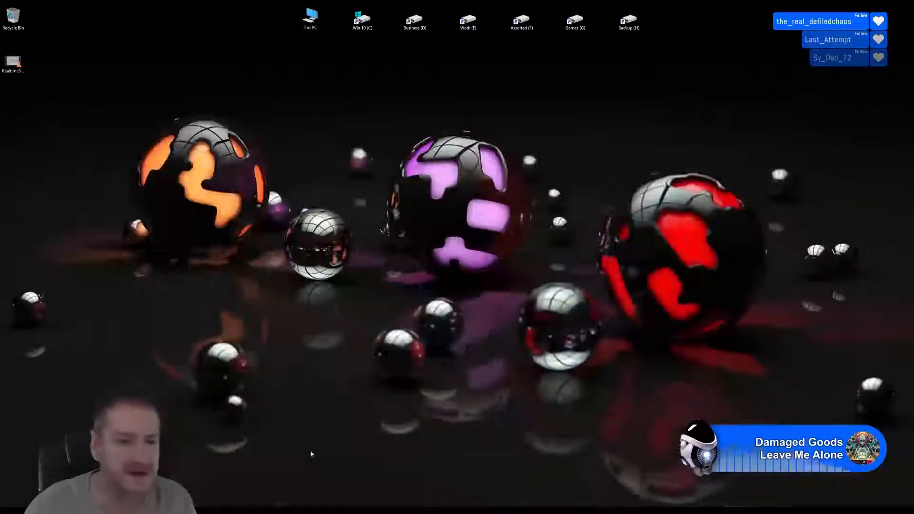
key("alt+Tab")
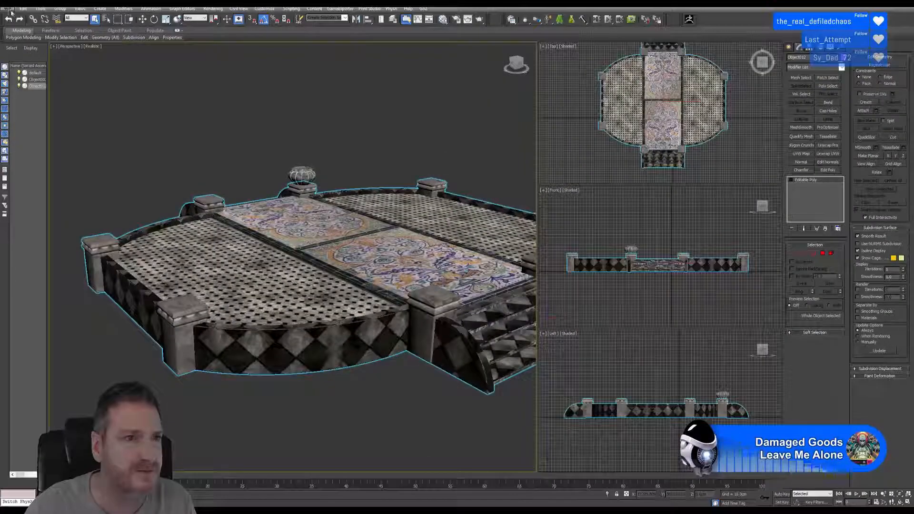
left_click(8, 8)
left_click(40, 53)
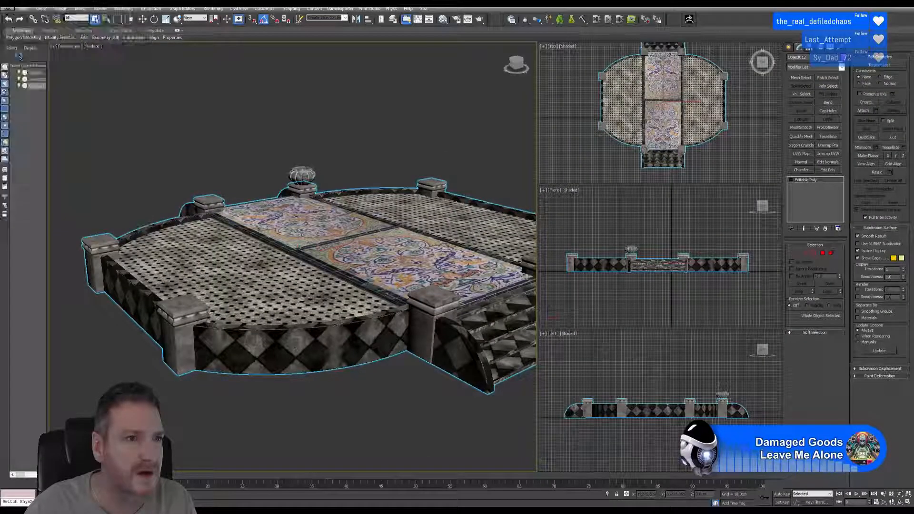
left_click(456, 265)
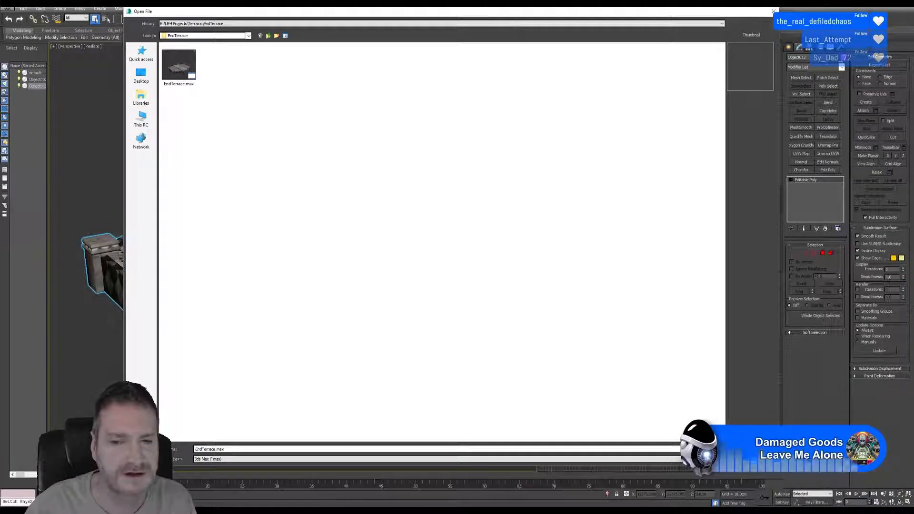
key("Escape")
- Open the recent scene UE4_ArtDeco_Building_Int&Ext_R15.max without saving the changes to the terrace scene
left_click(8, 8)
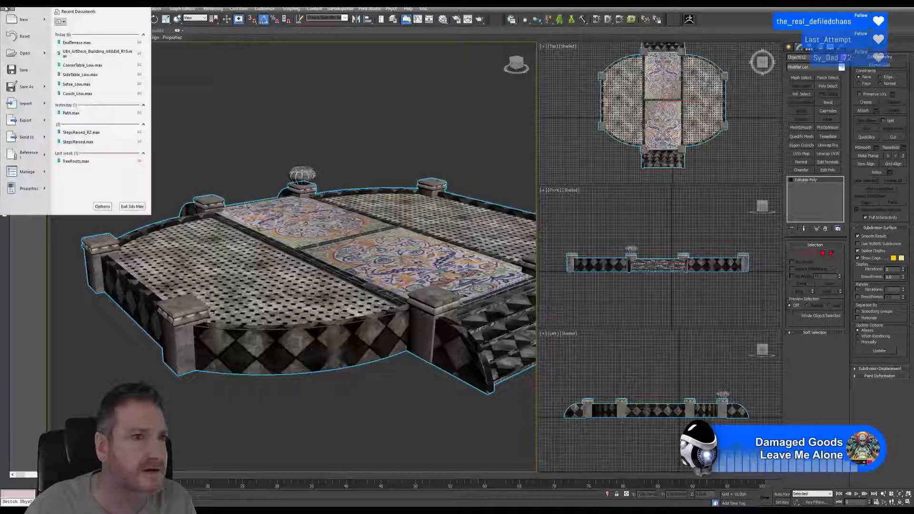
left_click(80, 52)
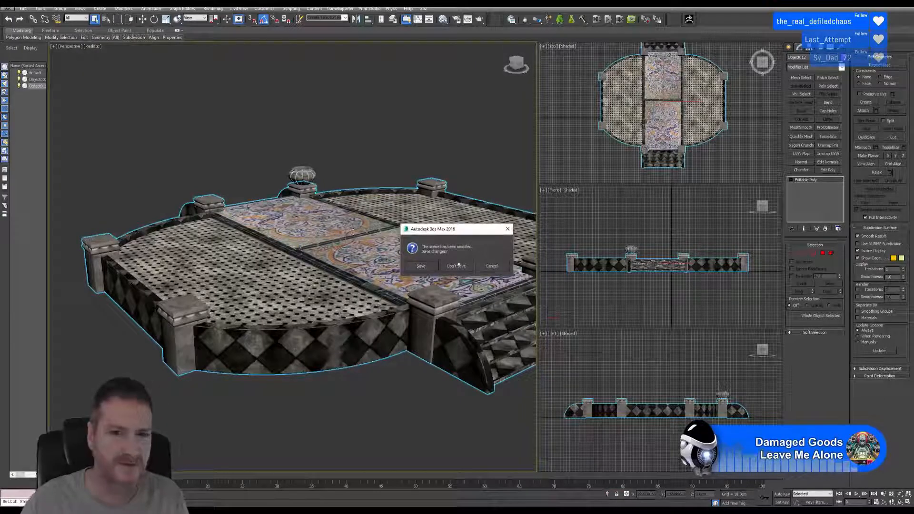
left_click(457, 265)
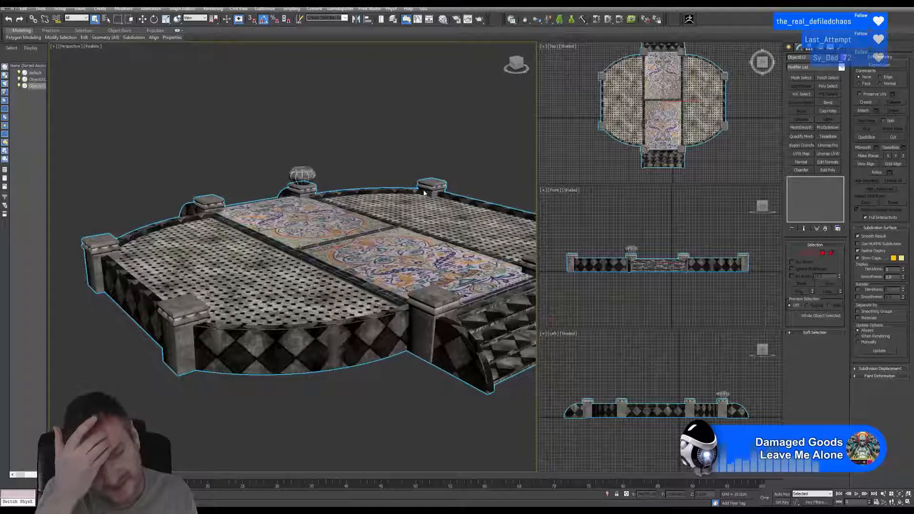
key("alt+Tab")
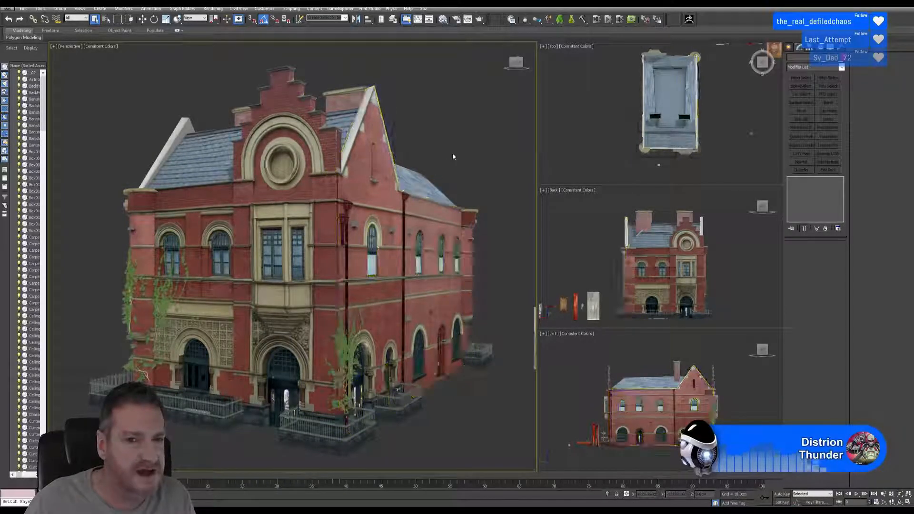
- Find the folding screen beside the building and select its leftmost panel
middle_click_drag(452, 153, 231, 169, "alt")
scroll(390, 166, "down", 5)
scroll(368, 327, "up", 4)
scroll(369, 327, "up", 6)
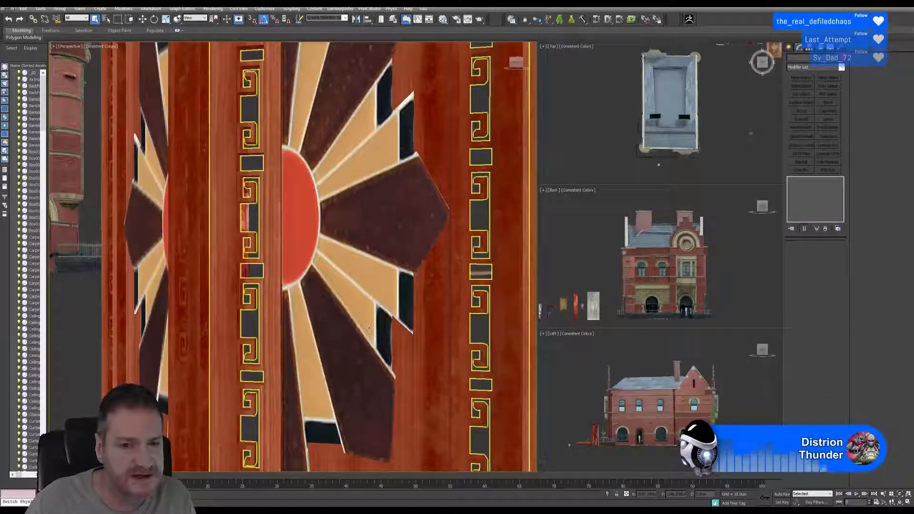
scroll(369, 328, "down", 6)
middle_click_drag(369, 328, 384, 334, "alt")
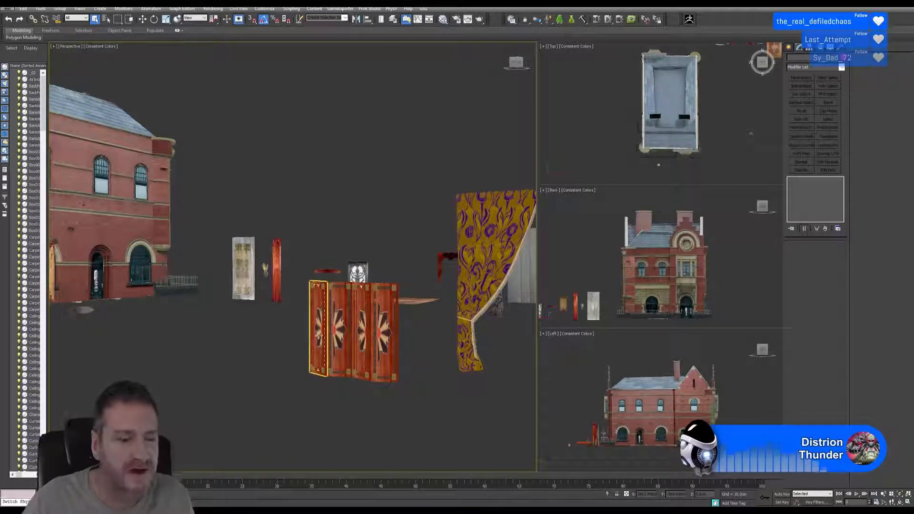
left_click(313, 349)
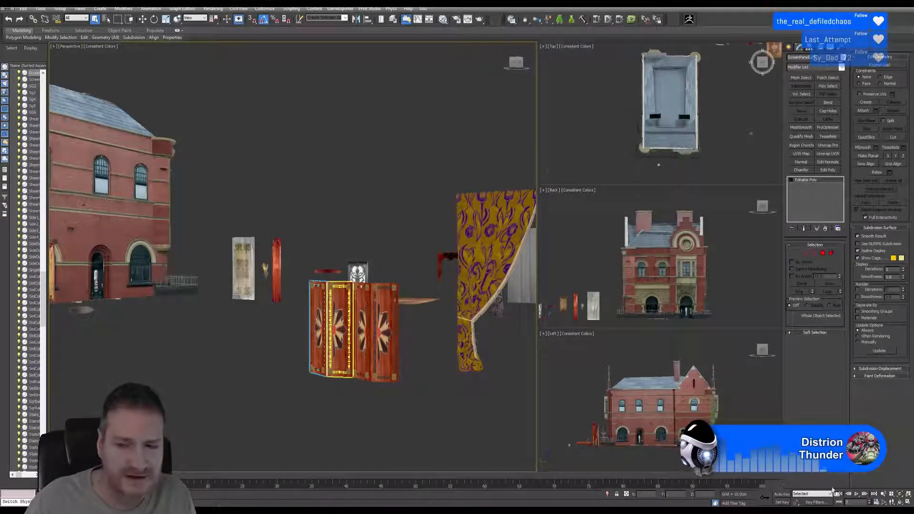
- Examine the folding screen's four panels and their sunburst inlays from the front at close range
left_click(900, 503)
left_click_drag(307, 329, 352, 321)
scroll(348, 319, "up", 6)
scroll(348, 319, "down", 8)
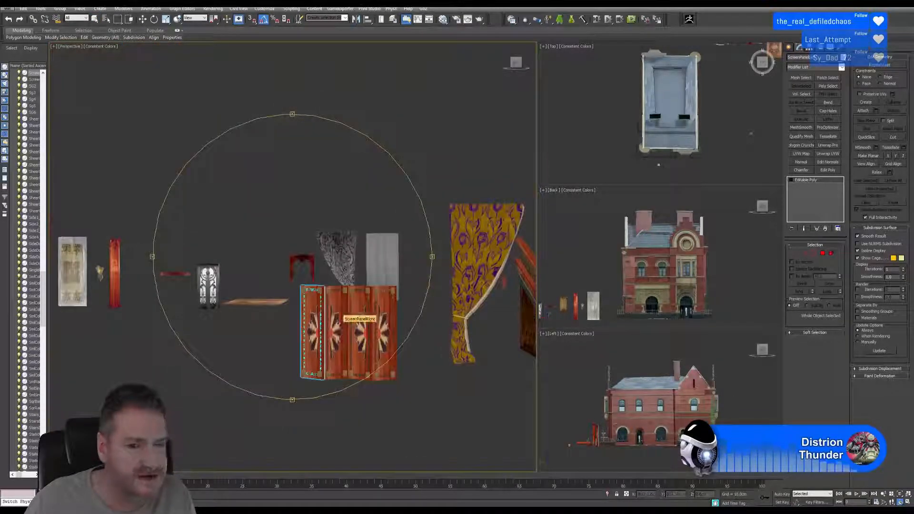
left_click(882, 495)
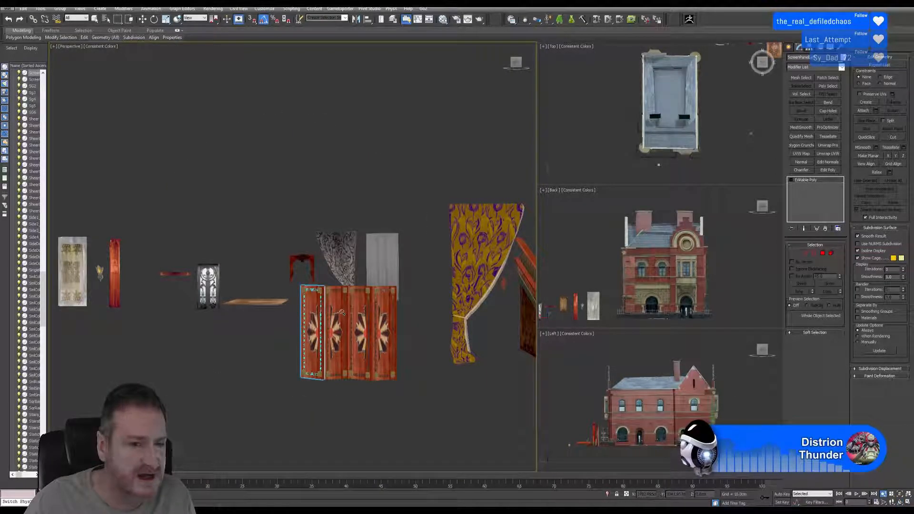
left_click_drag(342, 312, 355, 306)
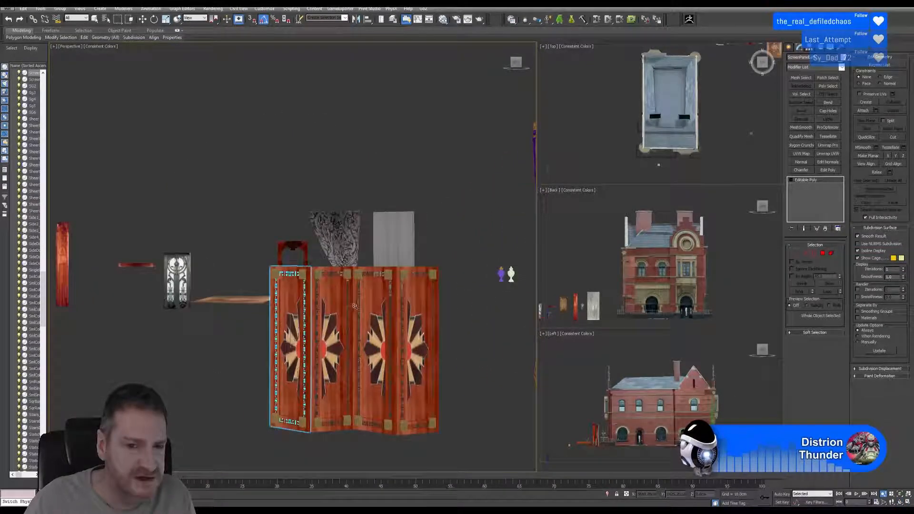
scroll(356, 306, "up", 1)
middle_click_drag(359, 327, 355, 316)
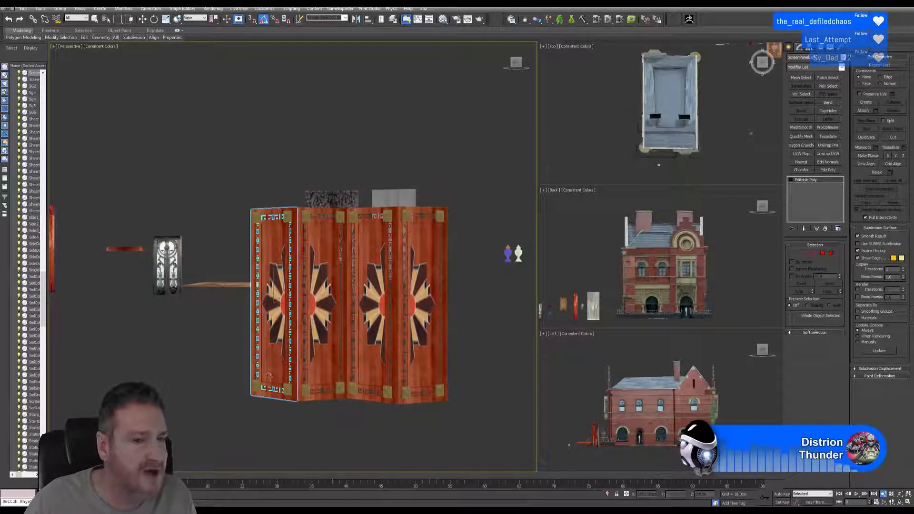
- Start an export of only the selected screen panel and choose the Screen folder within the ArtDeco Building exports as destination
left_click(95, 20)
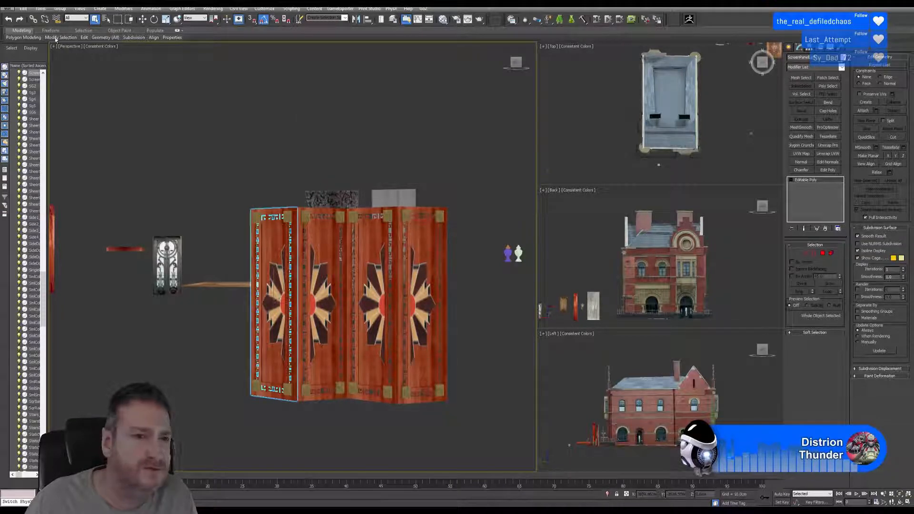
left_click(11, 8)
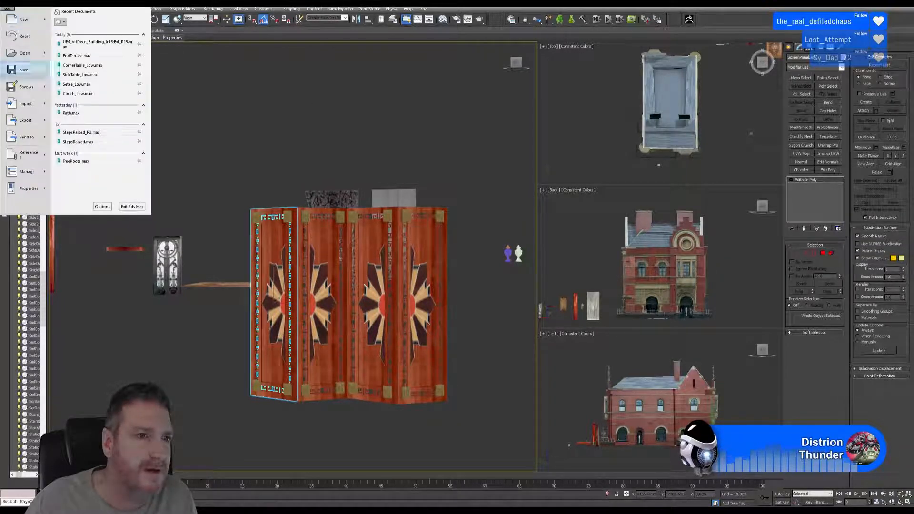
mouse_move(29, 125)
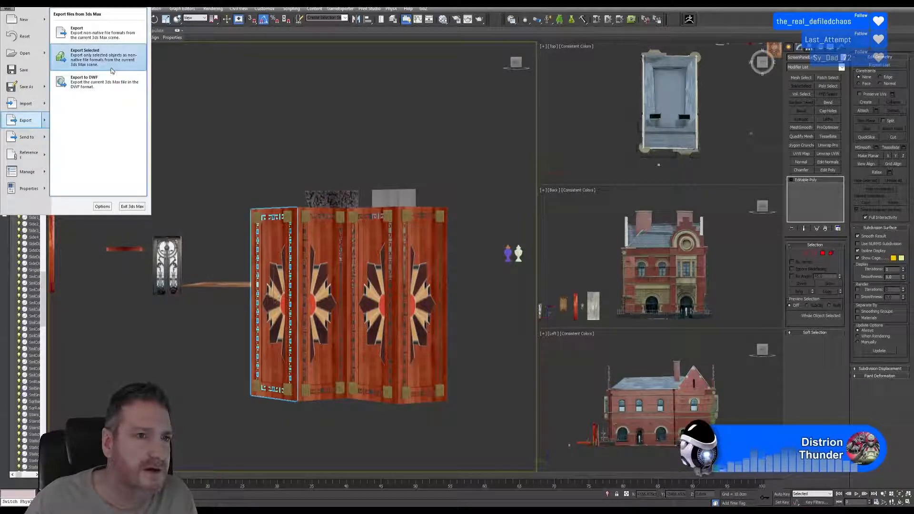
left_click(112, 68)
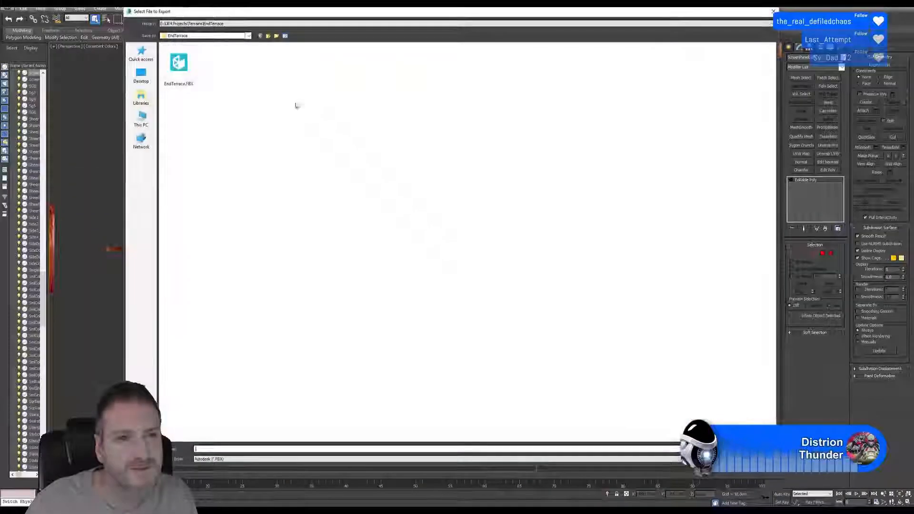
left_click(268, 36)
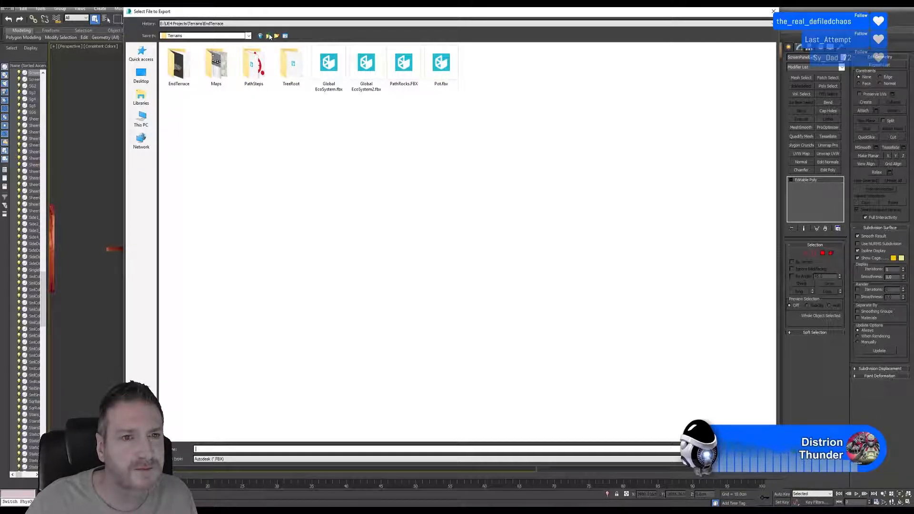
left_click(268, 36)
double_click(280, 60)
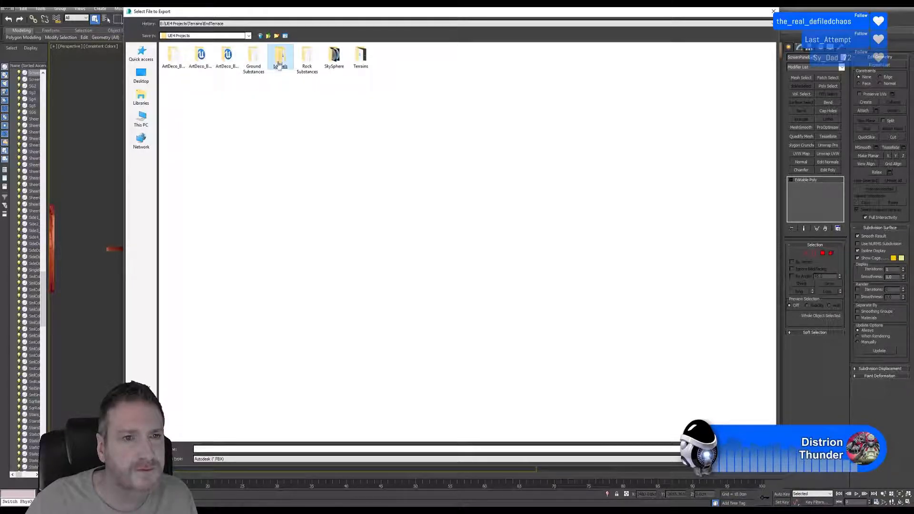
double_click(172, 69)
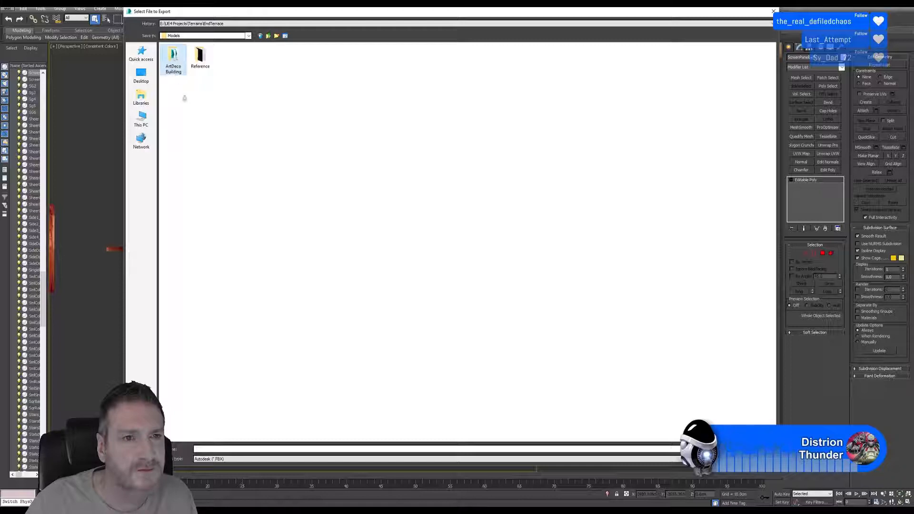
double_click(208, 67)
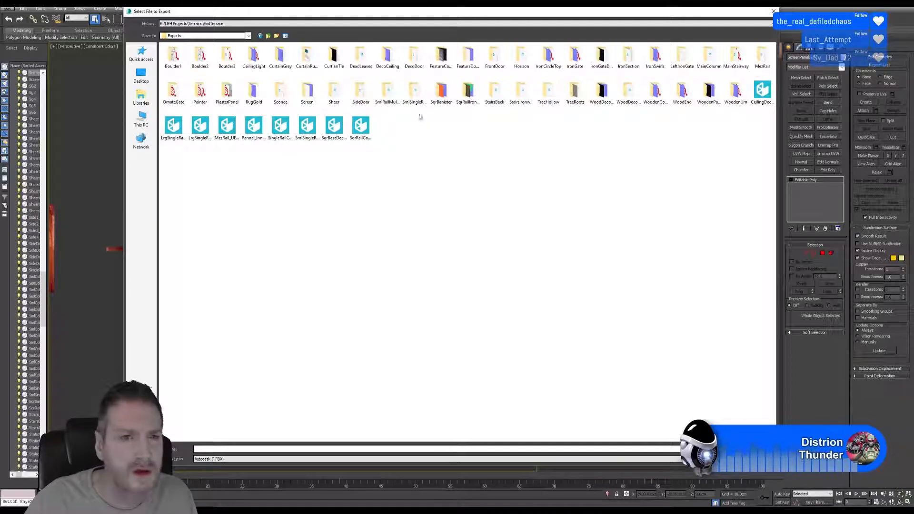
double_click(307, 94)
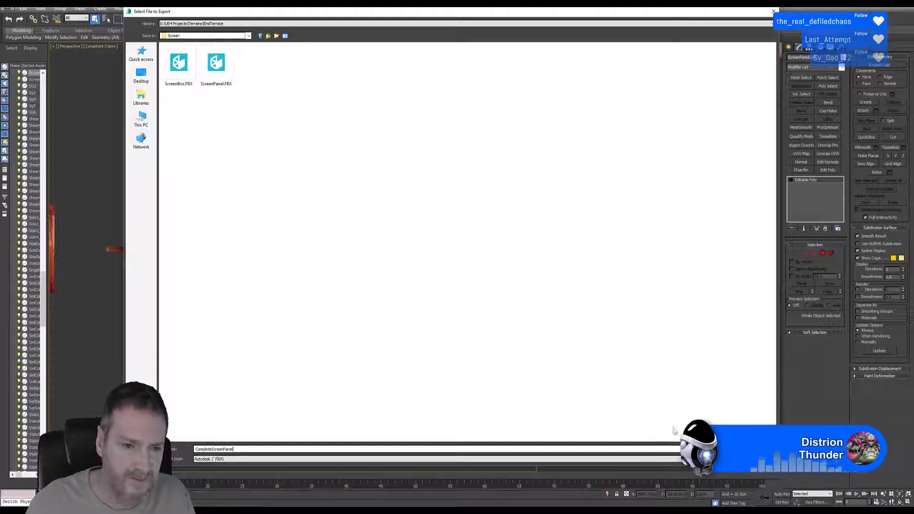
- Export the selected panel as an FBX file named CompleteScreenPanel with the current export options, and return to the desktop
key("Return")
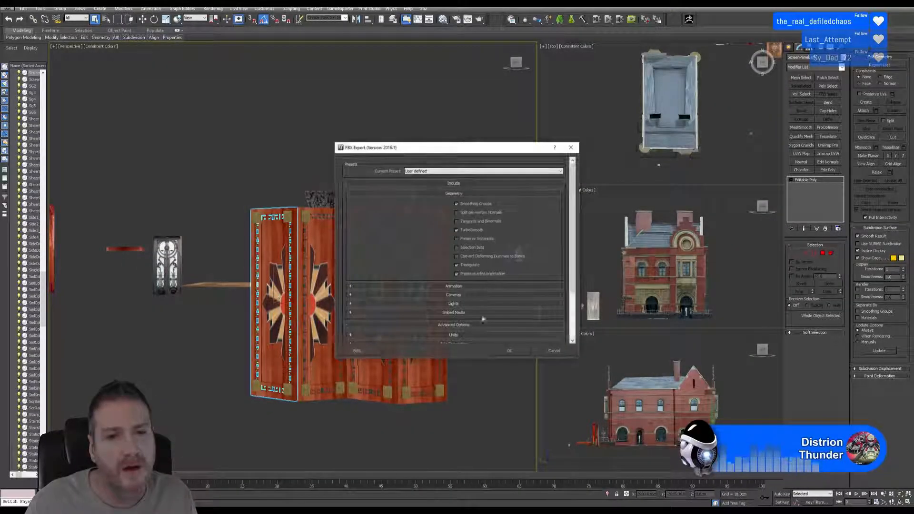
left_click(507, 348)
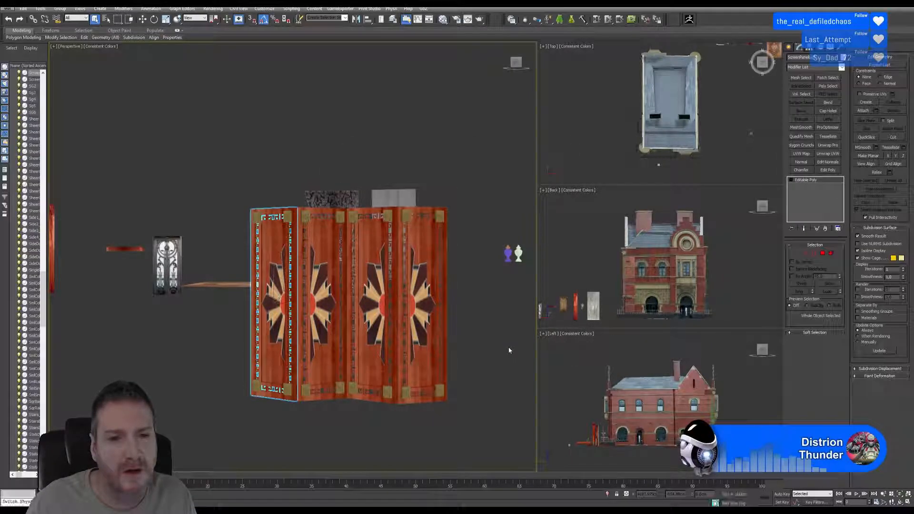
key("super+d")
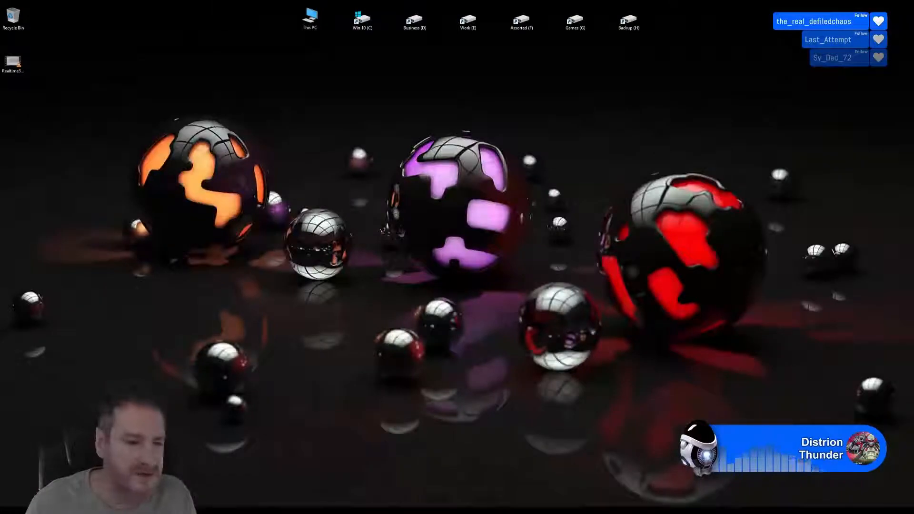
- Switch to the Unreal Editor level and open the ArtDeco_Building project's Building models folder
key("alt+Tab")
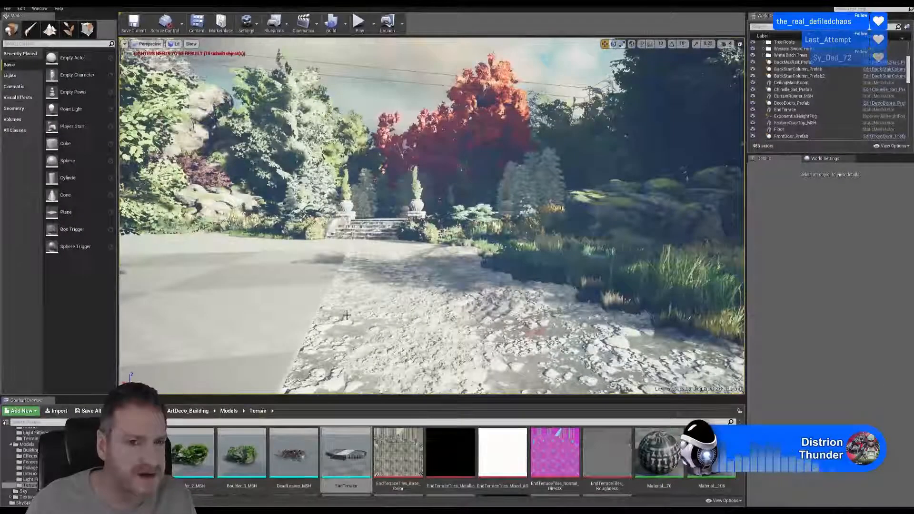
right_click_drag(392, 307, 387, 302)
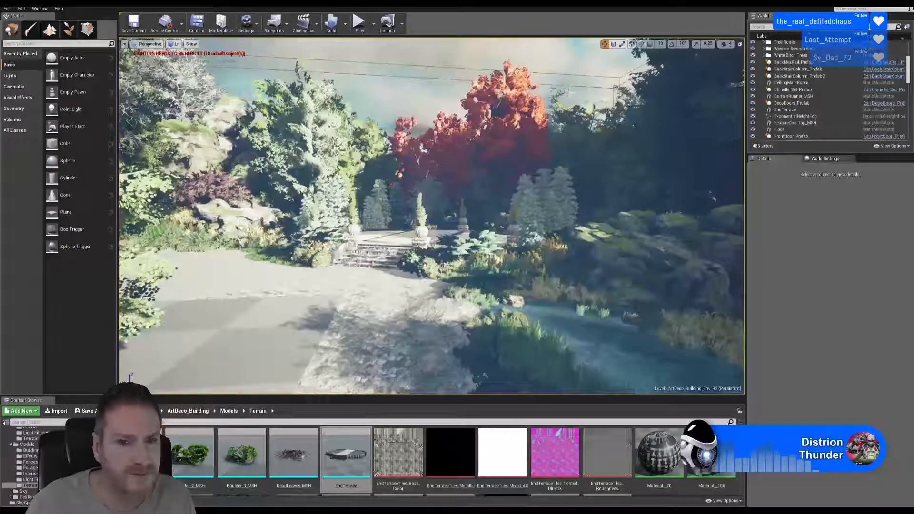
left_click(29, 451)
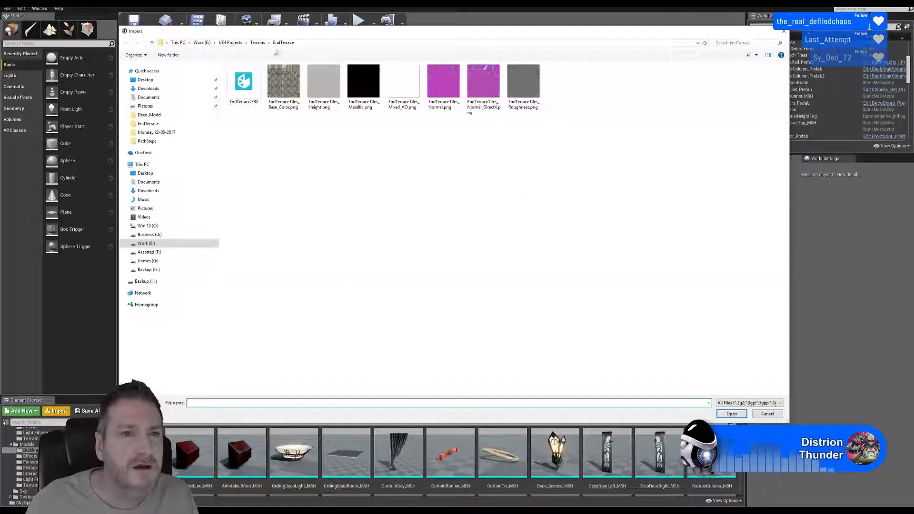
- Import CompleteScreenPanel.FBX from the Screen folder of the ArtDeco Building exports with the current import options
left_click(258, 43)
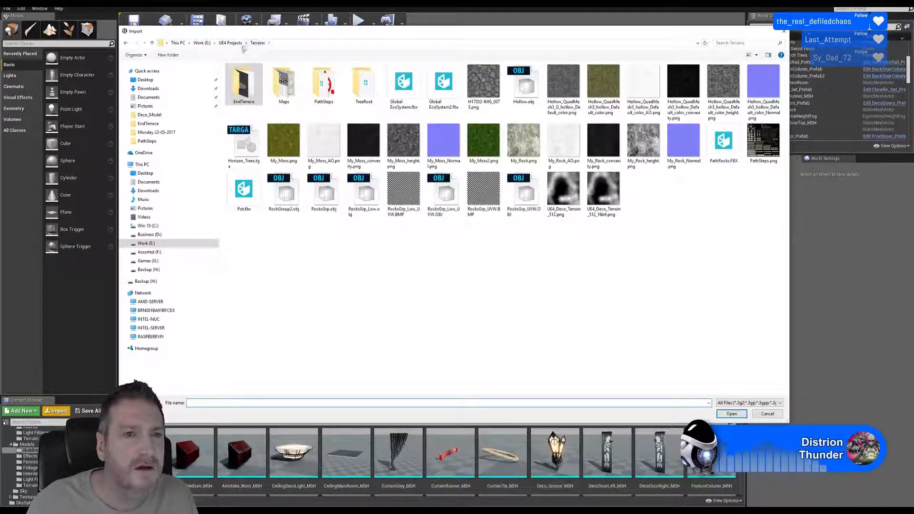
left_click(231, 43)
double_click(345, 75)
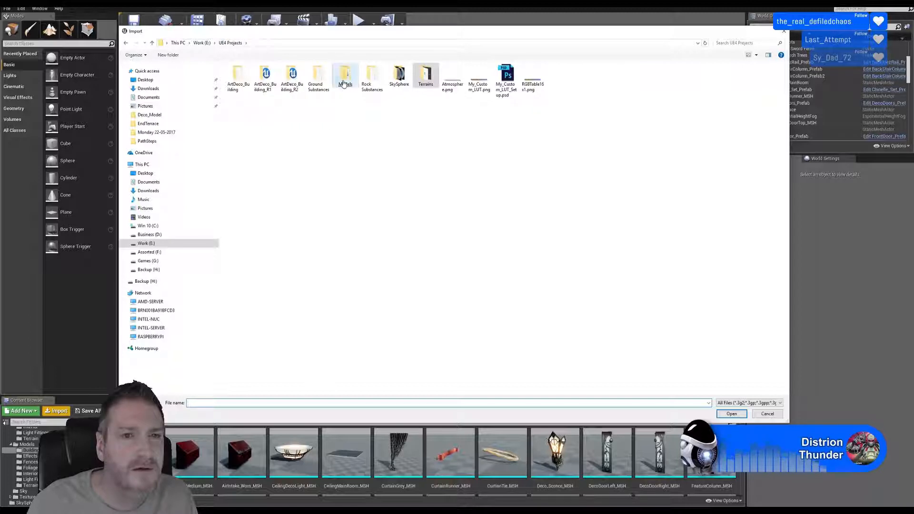
double_click(238, 76)
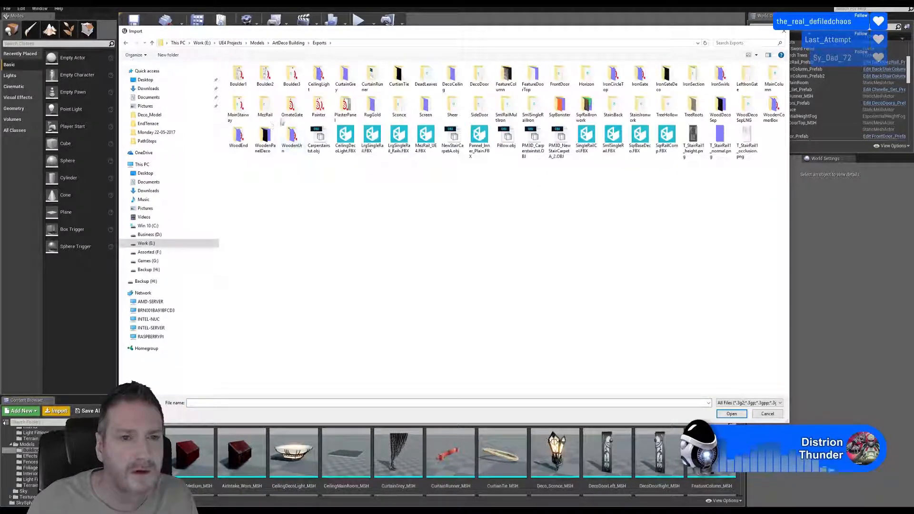
double_click(426, 105)
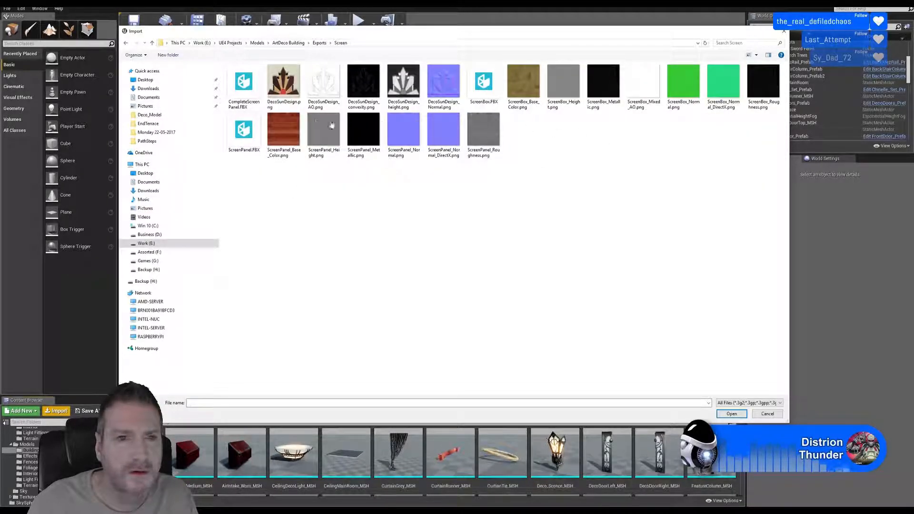
double_click(244, 82)
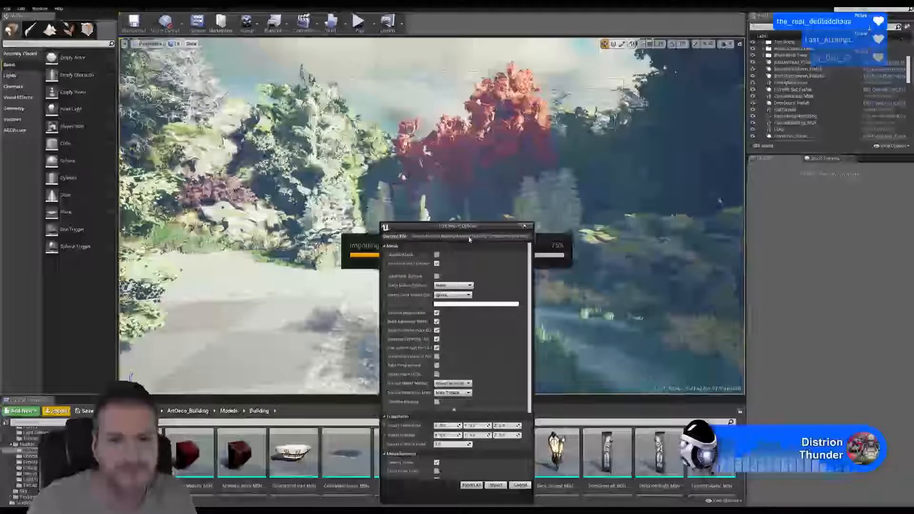
left_click(496, 485)
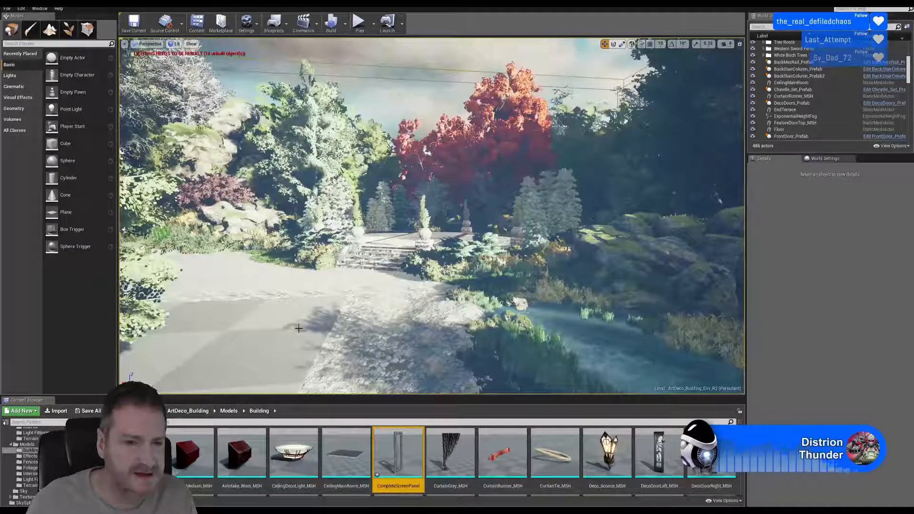
- Place the CompleteScreenPanel mesh on the floor in front of the two palms near the curtains and inspect it up close
right_click_drag(428, 266, 120, 291)
key("s")
key("w")
key("a")
right_click_drag(567, 291, 516, 292)
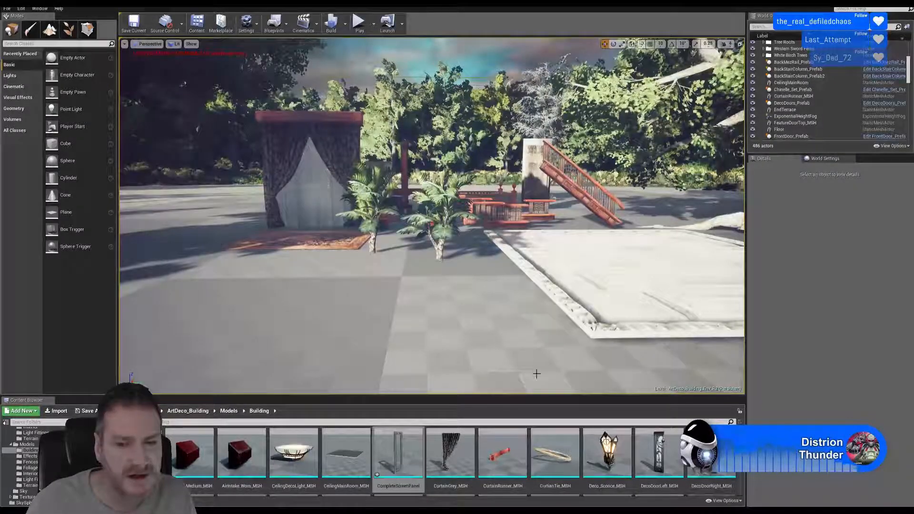
left_click_drag(398, 452, 396, 237)
right_click_drag(395, 237, 390, 210)
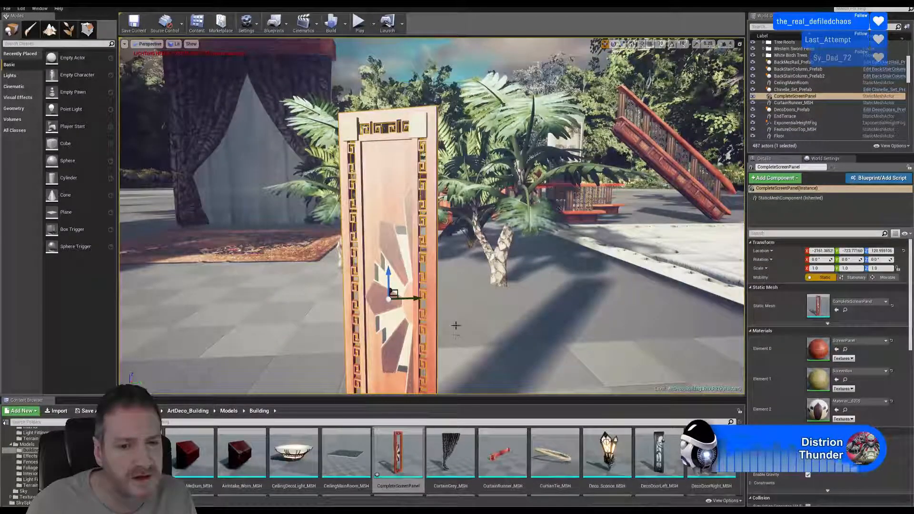
right_click_drag(458, 322, 424, 322)
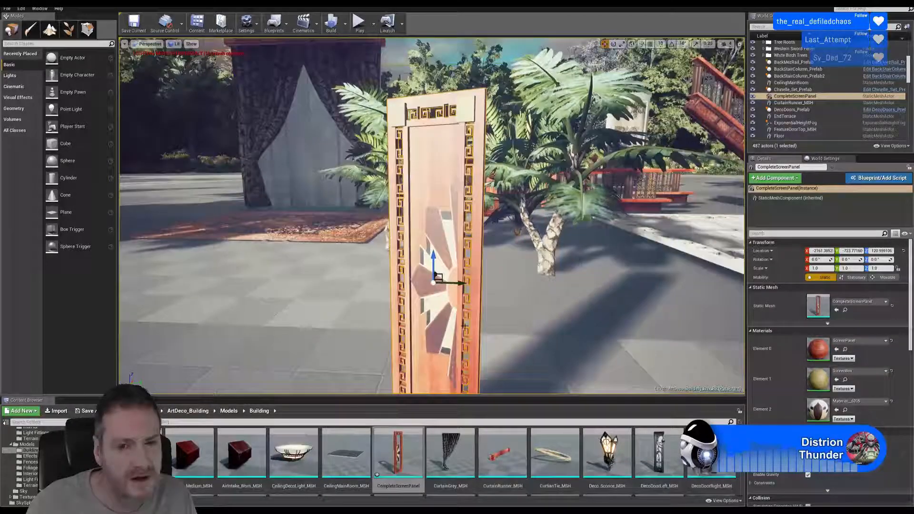
- Open the panel's ScreenPanel material and move the base colour Texture Sample to the left of the material node
left_click(398, 452)
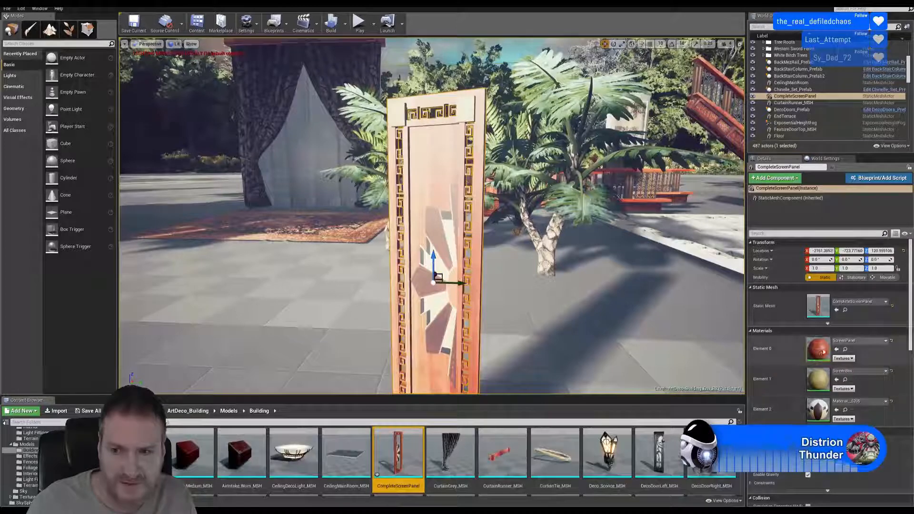
double_click(818, 349)
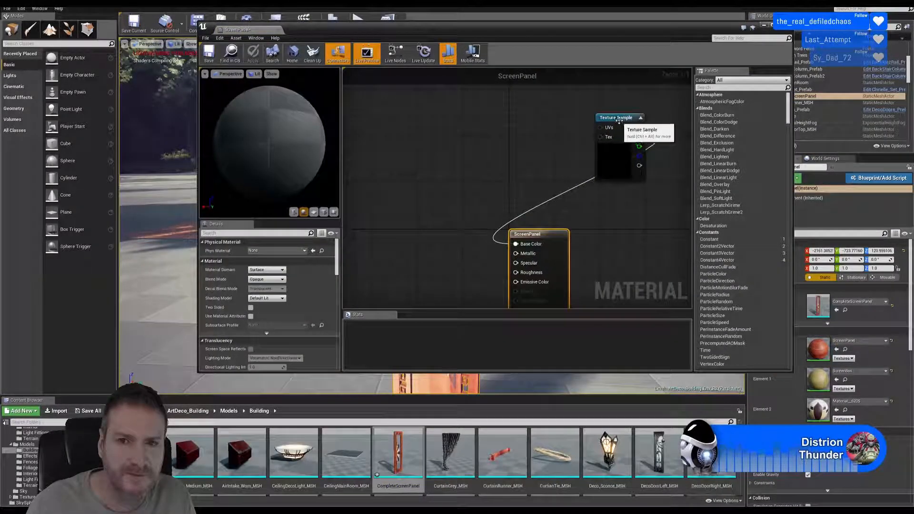
left_click_drag(598, 151, 436, 206)
right_click_drag(591, 191, 592, 92)
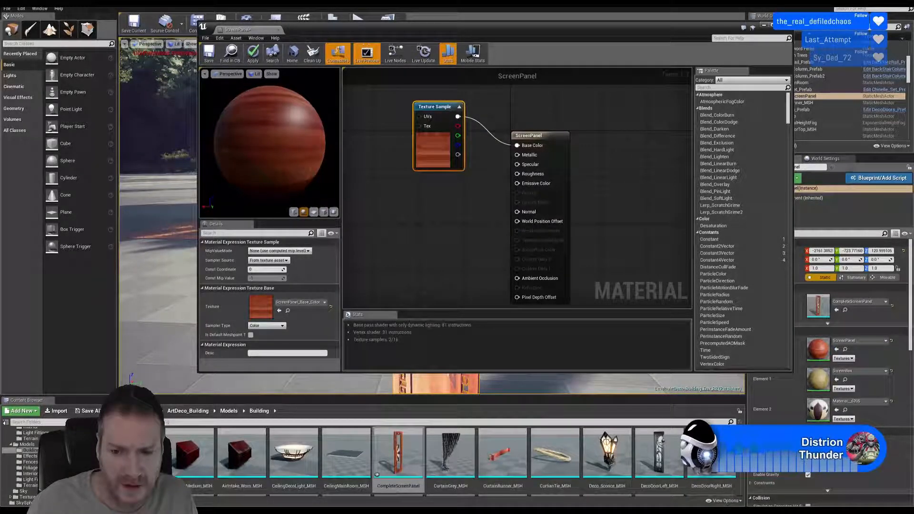
- Import the ScreenPanel_Metallic, ScreenPanel_Normal_DirectX and ScreenPanel_Roughness textures from the Screen export folder
scroll(366, 456, "down", 5)
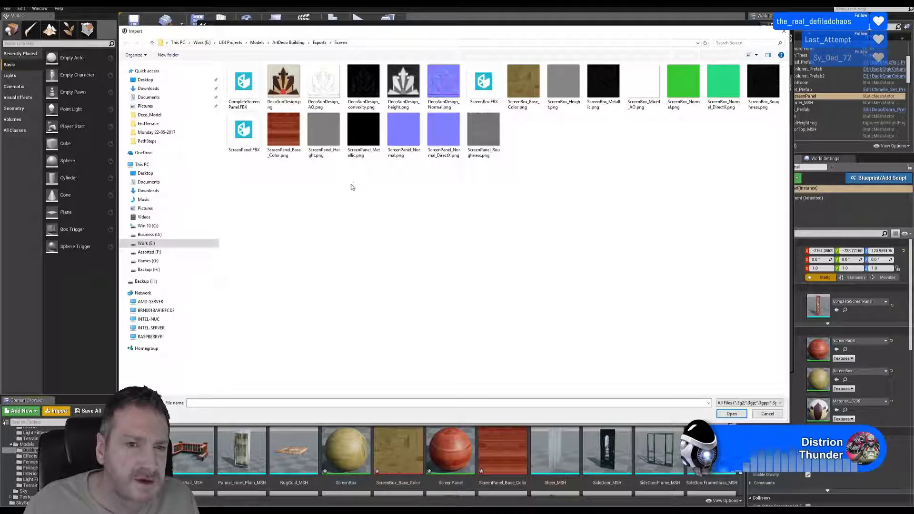
left_click(361, 135)
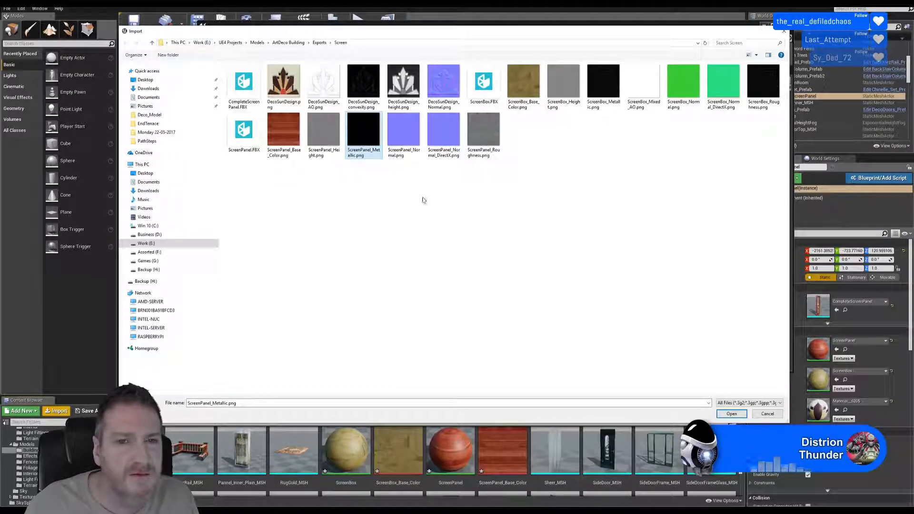
left_click(443, 138, "ctrl")
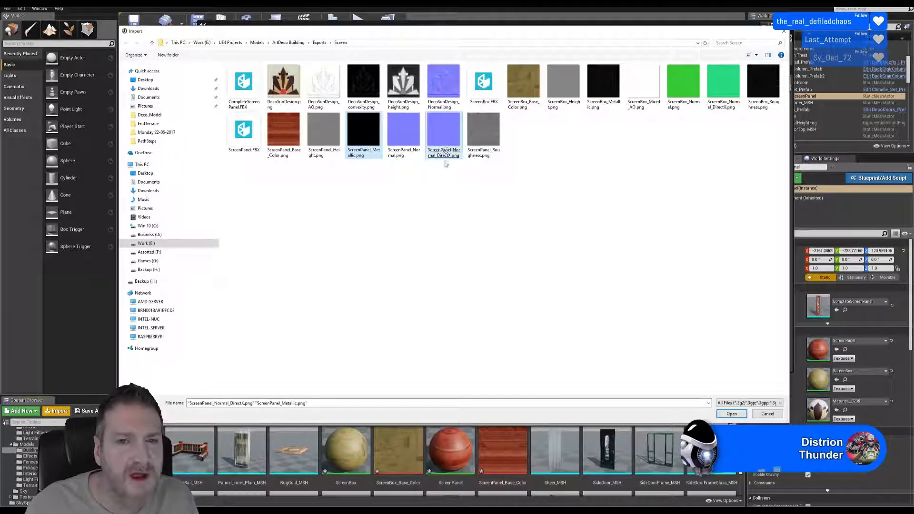
left_click(481, 151, "ctrl")
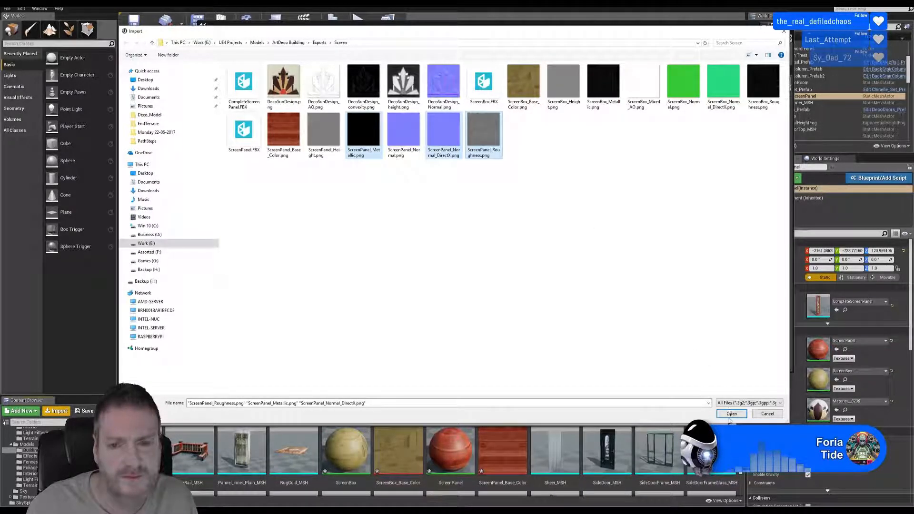
left_click(730, 414)
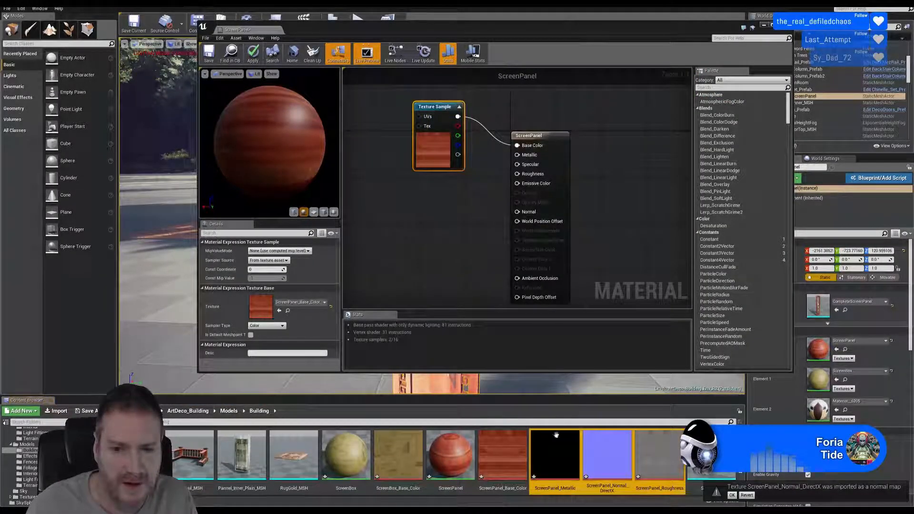
- Add the metallic, normal and roughness textures to the ScreenPanel graph and stack their samples in a column beneath the base colour sample
left_click_drag(537, 389, 442, 236)
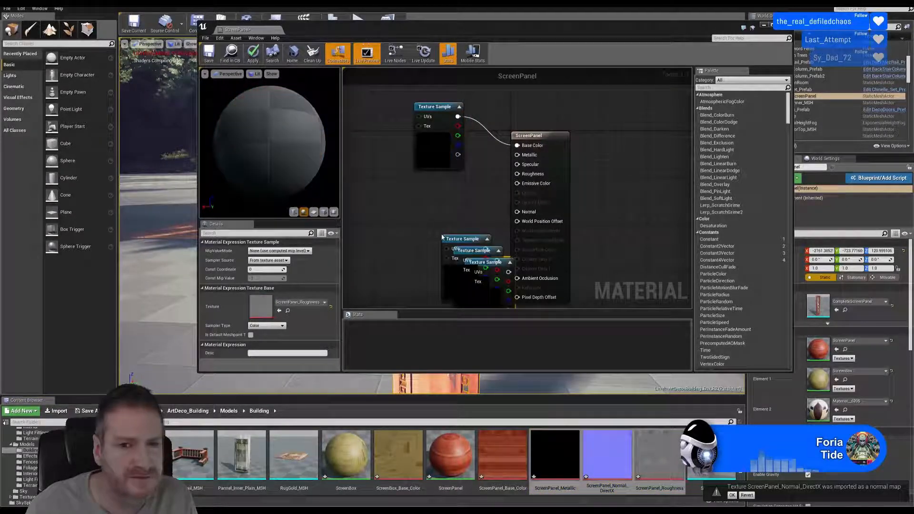
right_click_drag(463, 226, 506, 183)
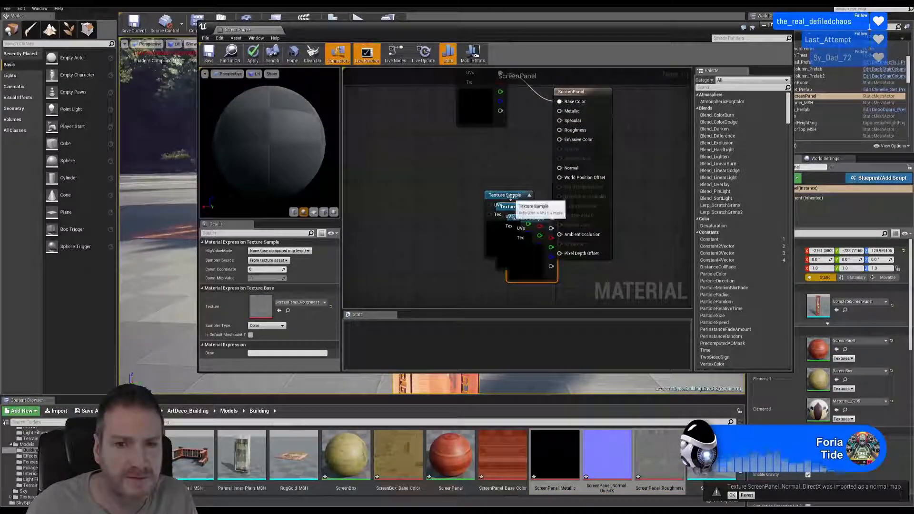
left_click_drag(502, 195, 417, 180)
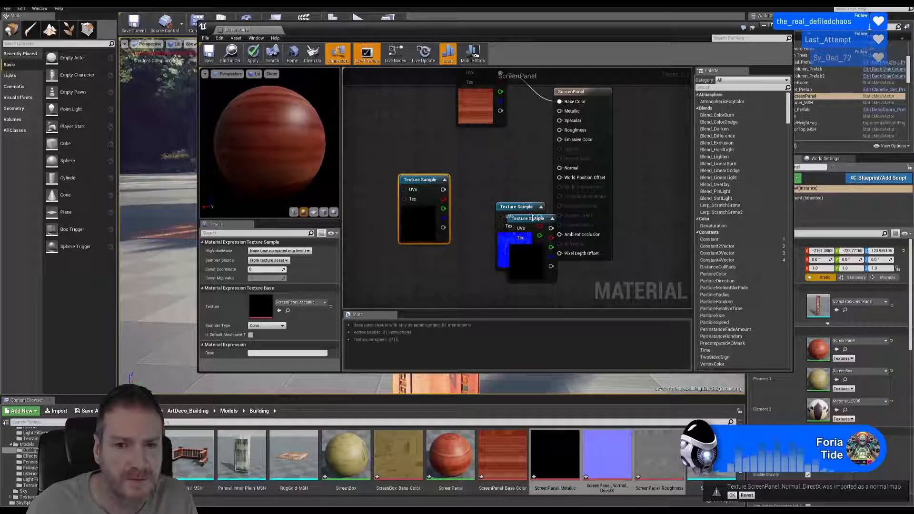
left_click_drag(422, 183, 480, 150)
left_click_drag(534, 222, 494, 283)
left_click_drag(537, 222, 496, 237)
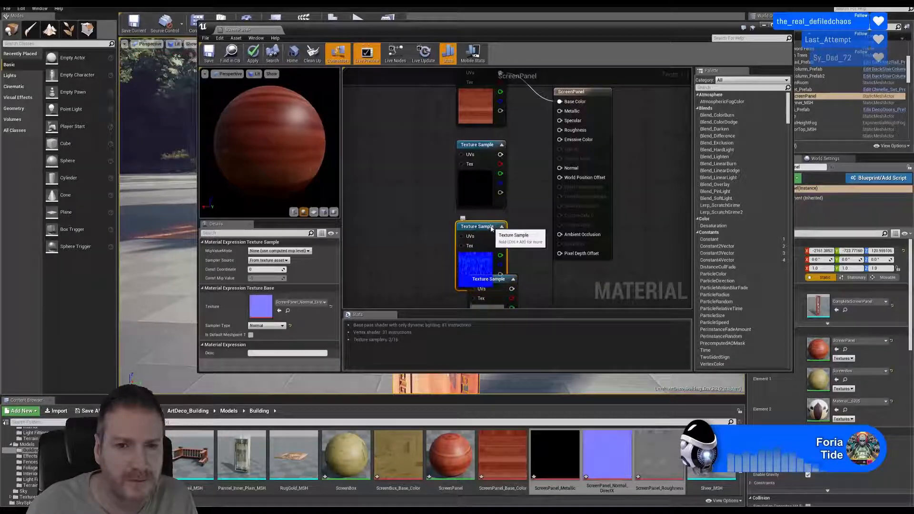
right_click_drag(521, 260, 518, 205)
left_click_drag(502, 224, 484, 247)
right_click_drag(528, 110, 508, 206)
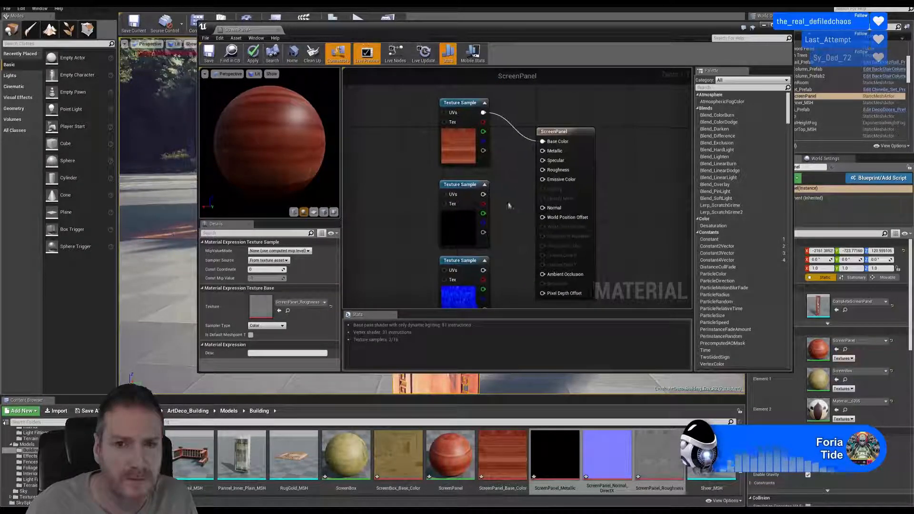
- Connect the texture samples to the ScreenPanel material's Metallic, Normal and Roughness inputs, and close the material
left_click_drag(484, 195, 540, 153)
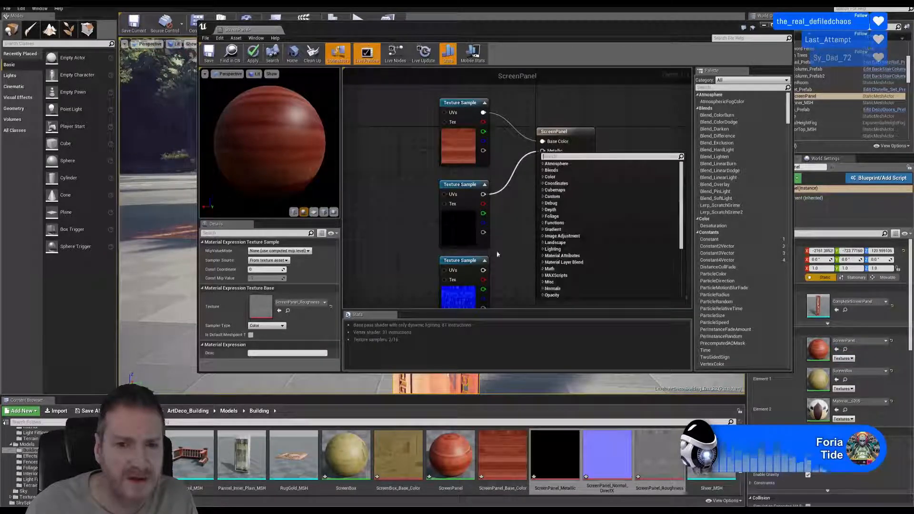
left_click(514, 273)
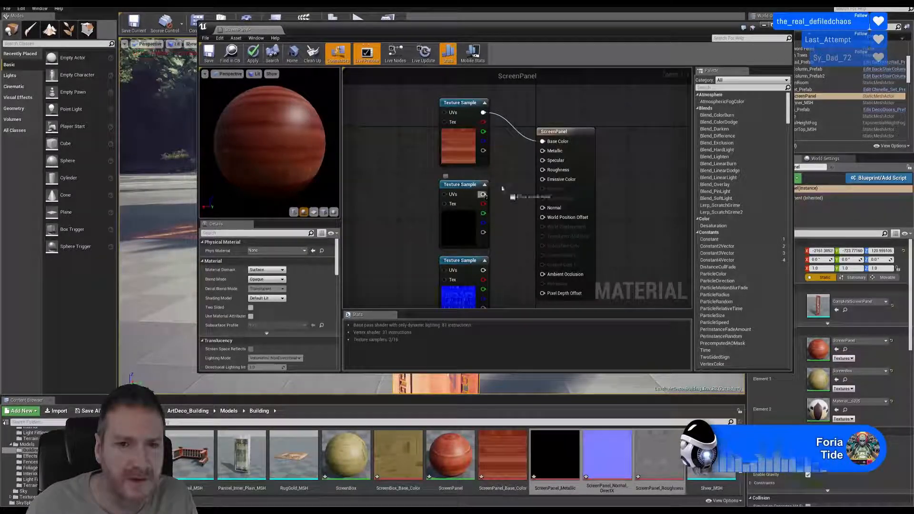
left_click_drag(541, 154, 541, 154)
left_click_drag(483, 270, 542, 208)
right_click_drag(516, 268, 499, 205)
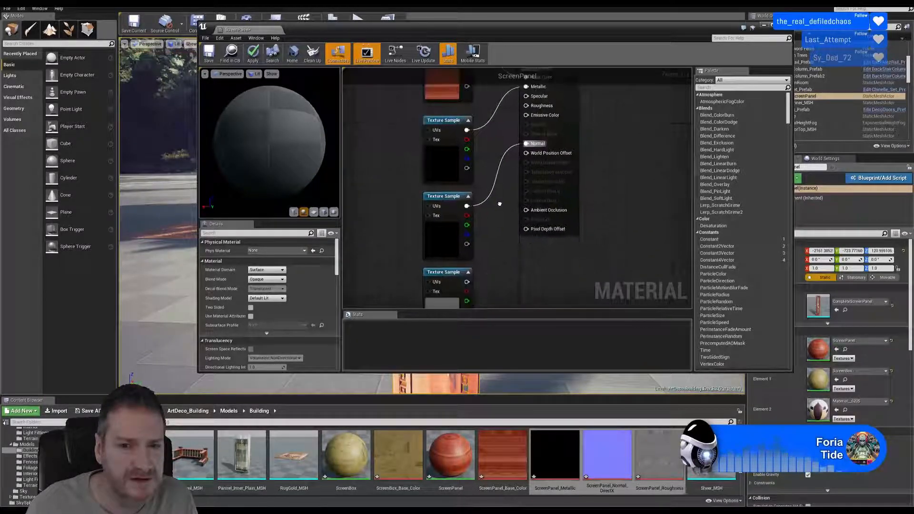
left_click_drag(467, 283, 526, 109)
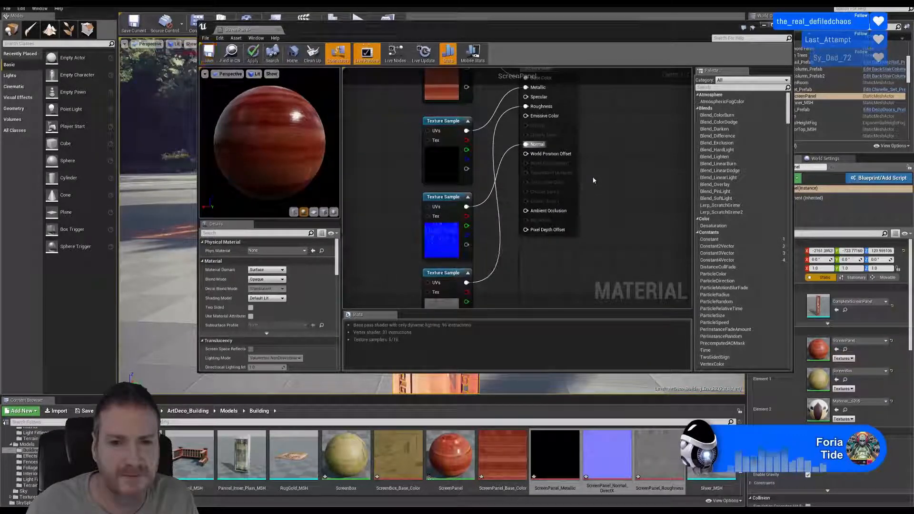
left_click(784, 25)
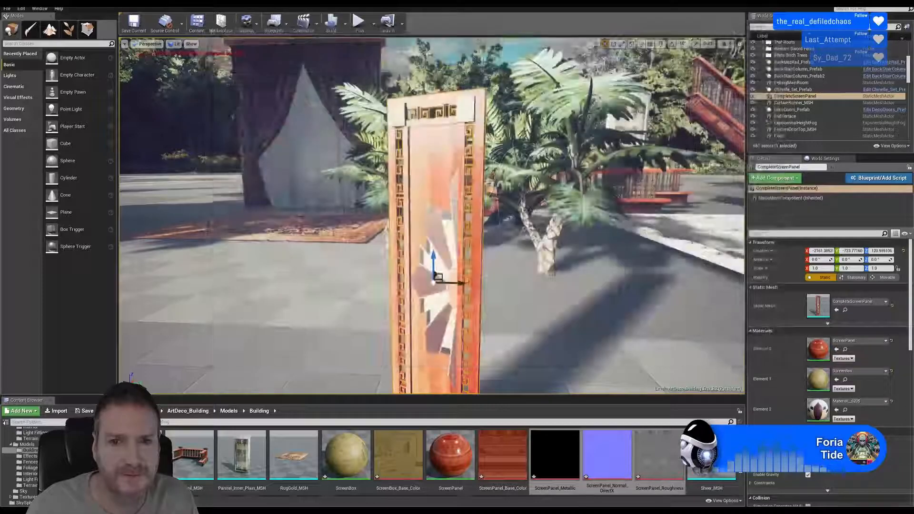
- Open the placed panel's ScreenBox material and move its base colour Texture Sample to the left of the material node
right_click_drag(523, 138, 538, 166)
mouse_move(526, 322)
right_mouse_down()
mouse_move(505, 312)
mouse_move(526, 323)
right_mouse_up()
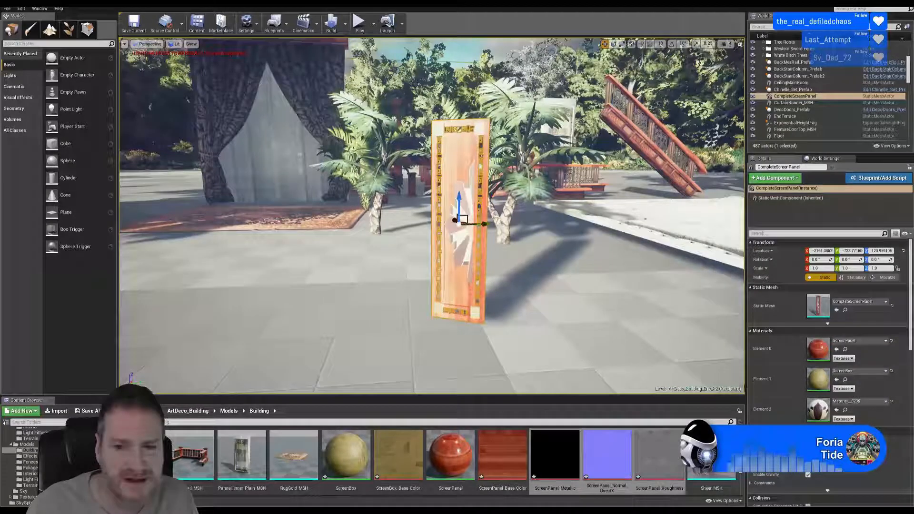
double_click(817, 379)
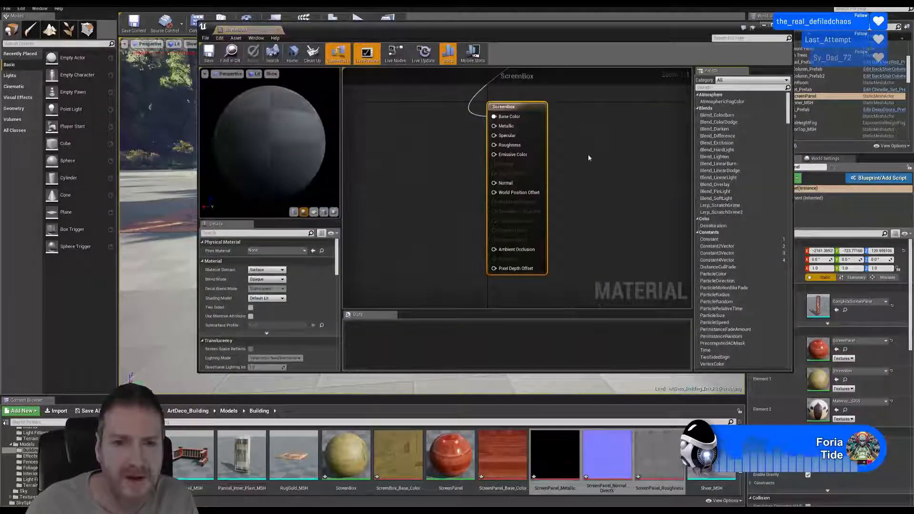
left_click_drag(590, 94, 418, 182)
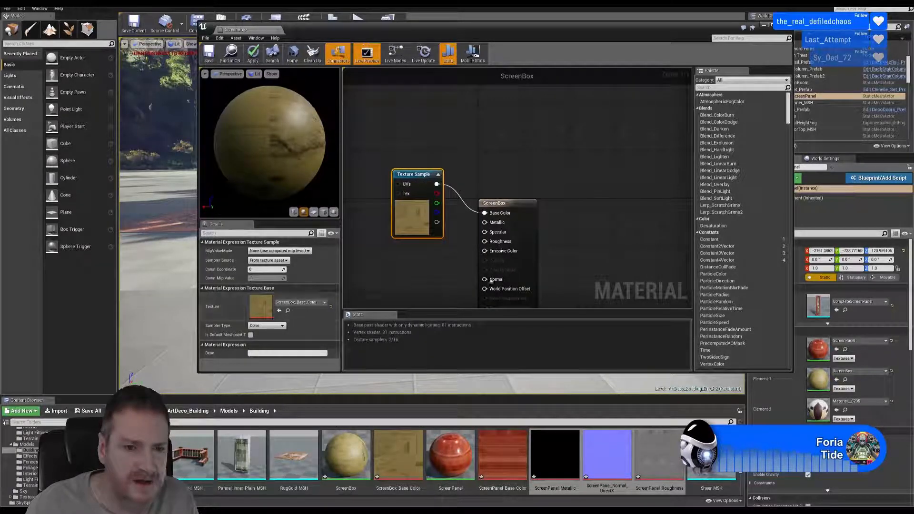
right_click_drag(573, 262, 577, 198)
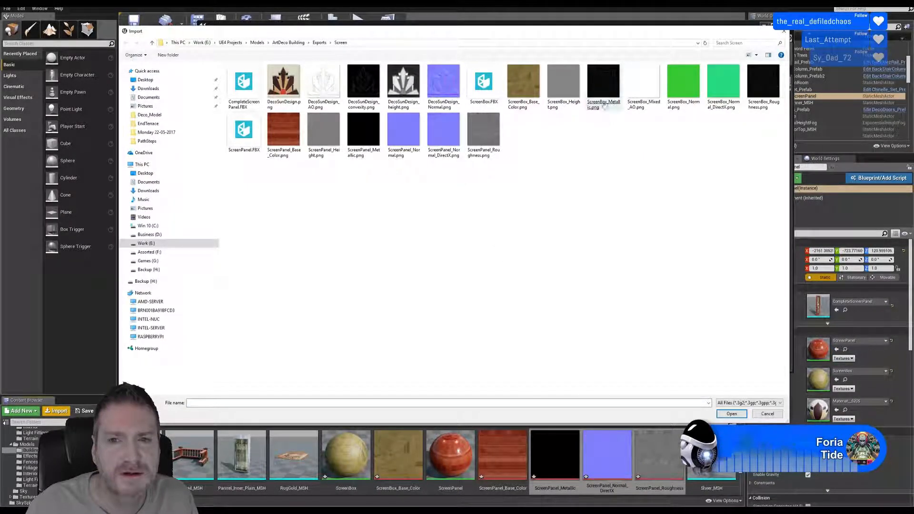
- Import the ScreenBox_Metallic, ScreenBox_Mixed_AO, ScreenBox_Normal_DirectX and ScreenBox_Roughness textures from the Screen export folder
left_click(604, 88)
left_click(642, 98, "ctrl")
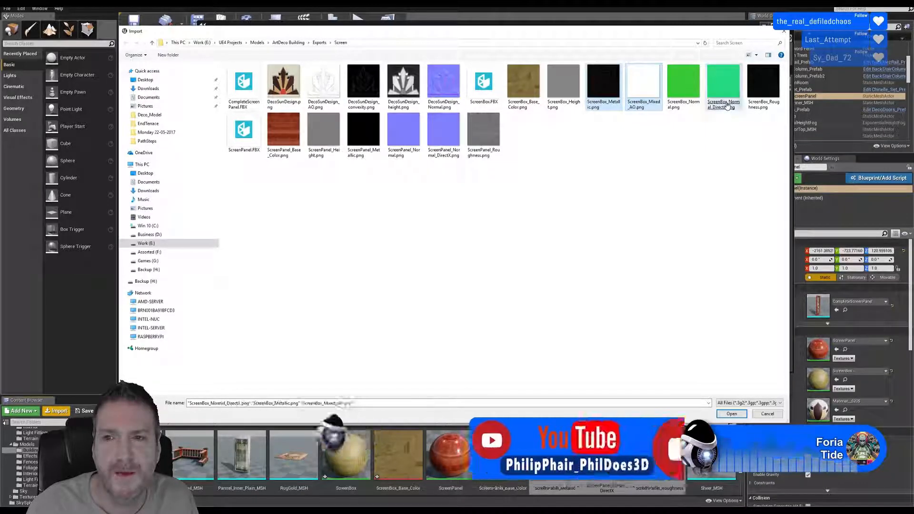
left_click(723, 102, "ctrl")
left_click(771, 98, "ctrl")
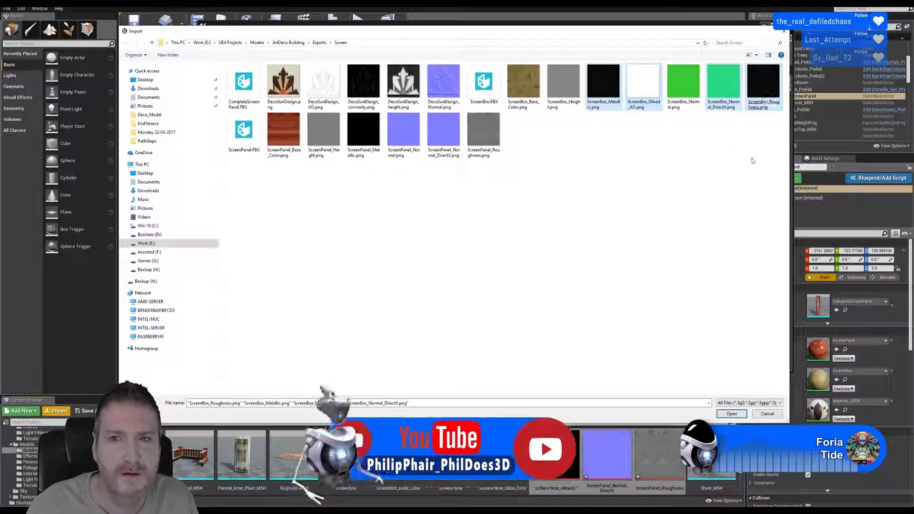
left_click(732, 414)
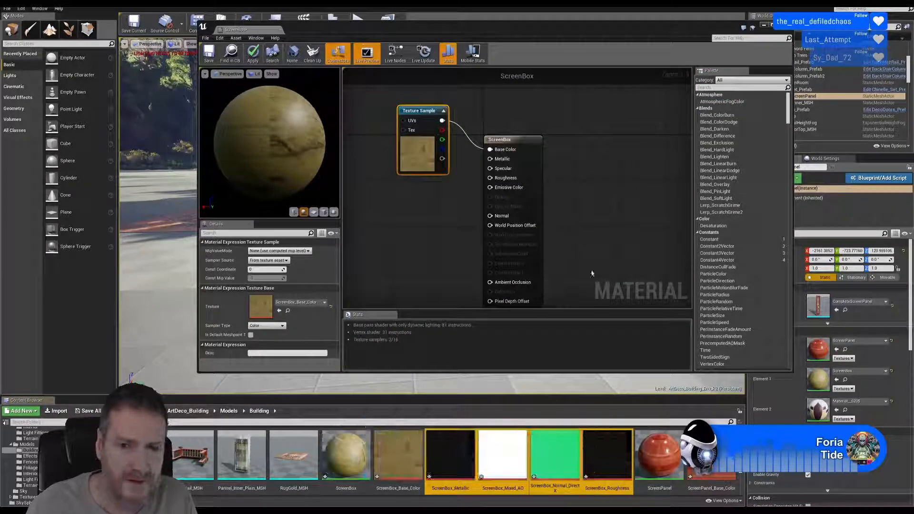
- Add the four imported ScreenBox textures to the graph and stack their samples beneath base colour as metallic, normal, roughness and mixed AO
left_click_drag(431, 280, 427, 261)
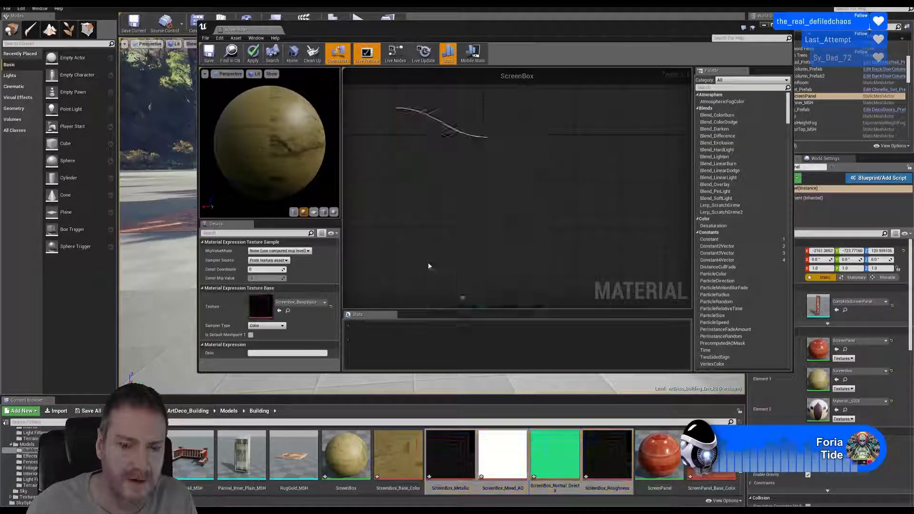
right_click_drag(569, 235, 626, 157)
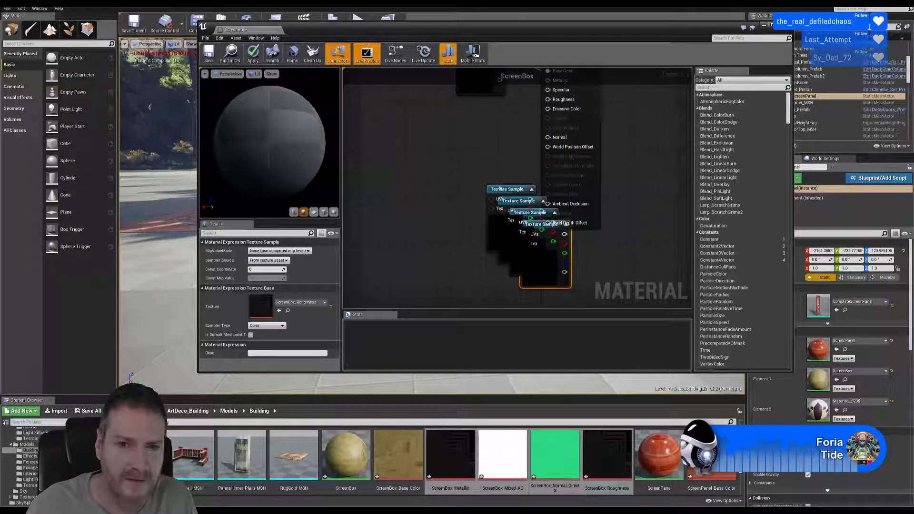
left_click_drag(500, 189, 481, 119)
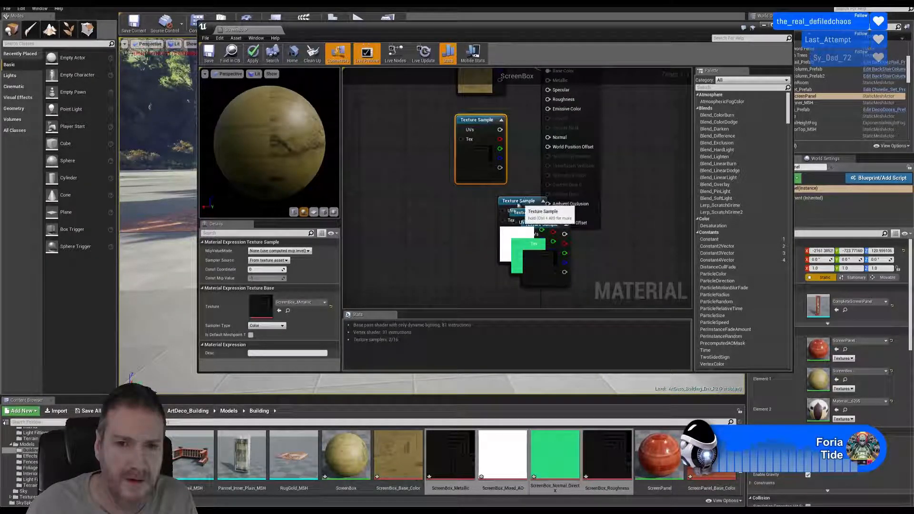
left_click_drag(518, 205, 401, 258)
left_click_drag(539, 216, 485, 199)
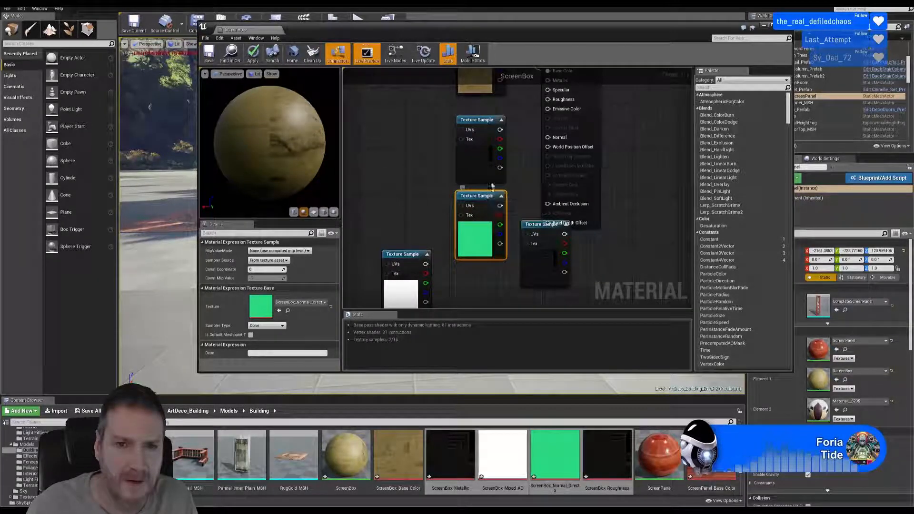
left_click(489, 169)
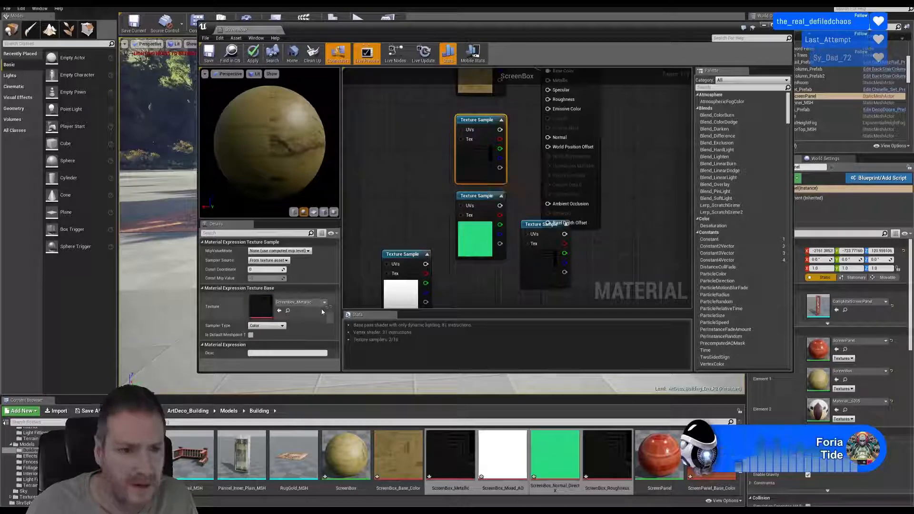
left_click(527, 270)
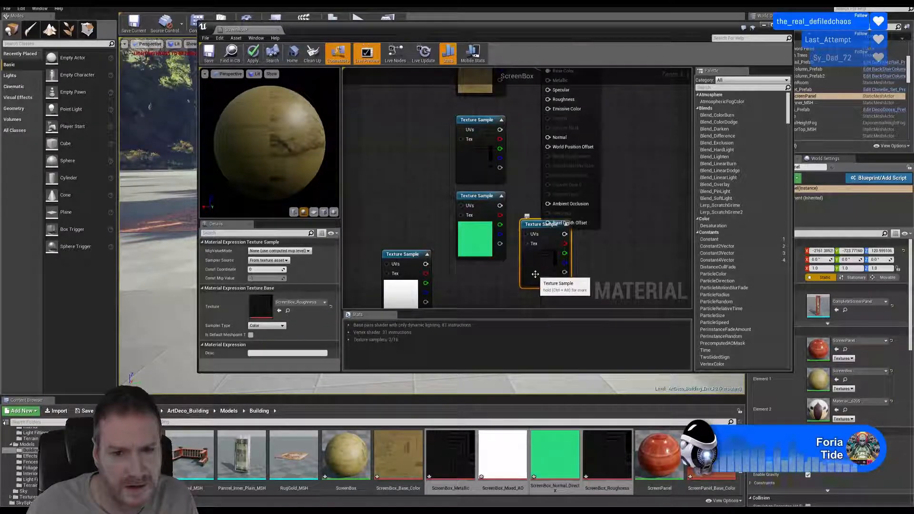
right_click_drag(605, 244, 613, 211)
scroll(613, 211, "down", 2)
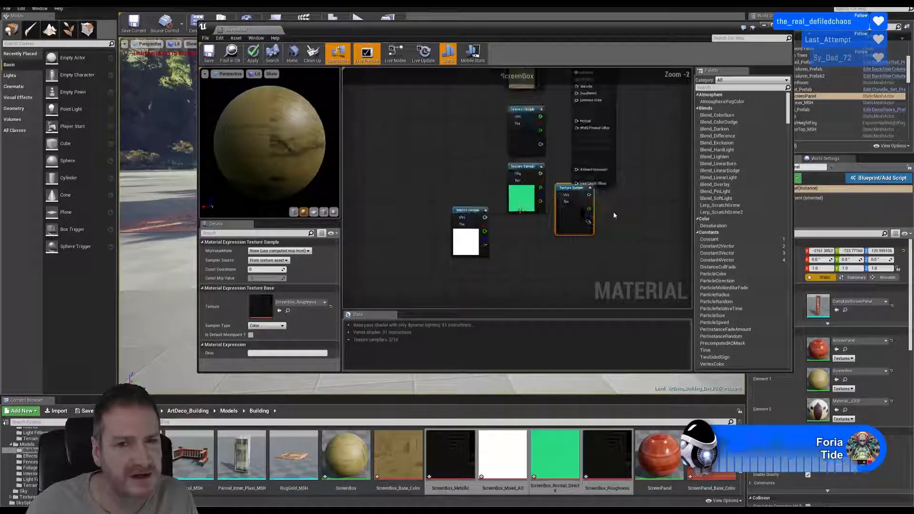
left_click_drag(569, 192, 542, 293)
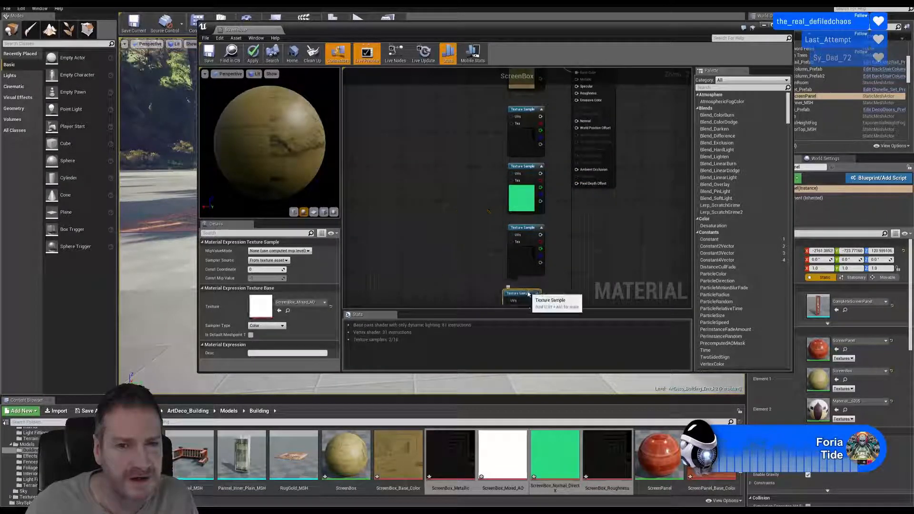
- Connect the texture samples to the ScreenBox material's Metallic, Normal, Roughness and Ambient Occlusion inputs, apply the changes and close the material
right_click_drag(566, 244, 559, 292)
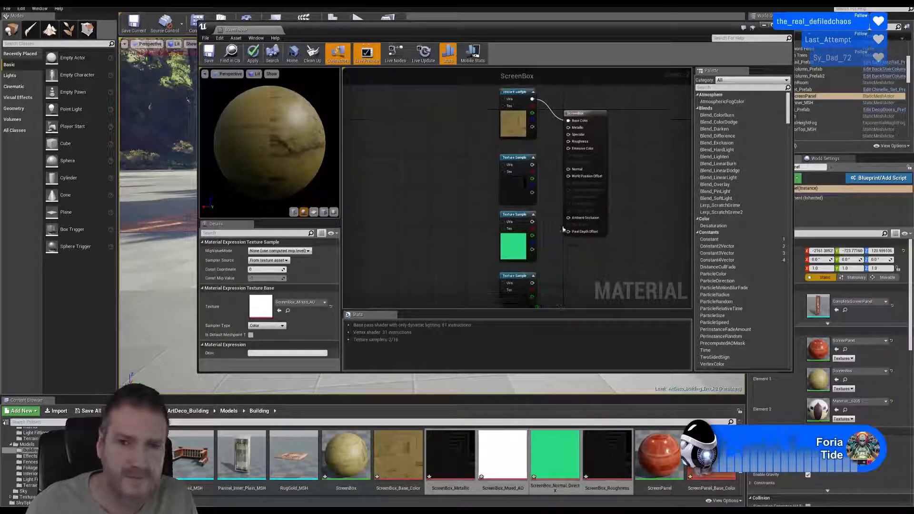
left_click_drag(592, 120, 608, 167)
scroll(607, 166, "up", 3)
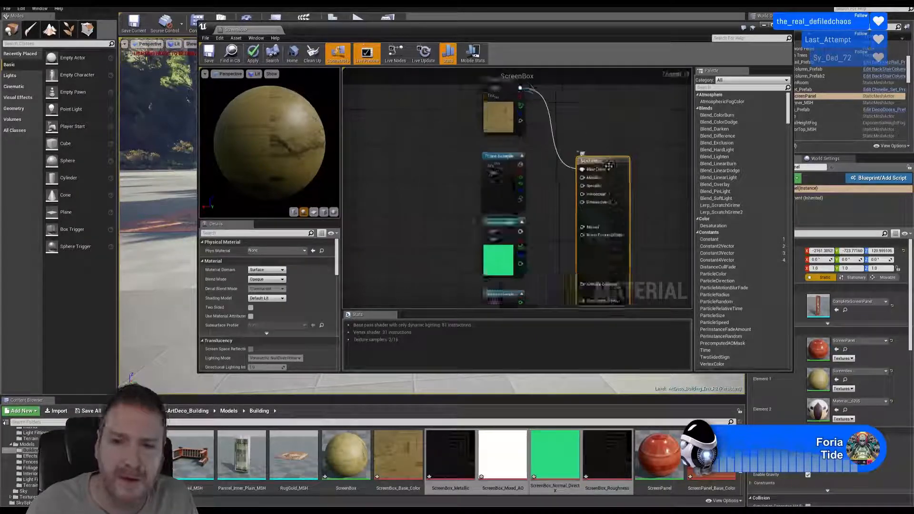
left_click_drag(508, 165, 579, 179)
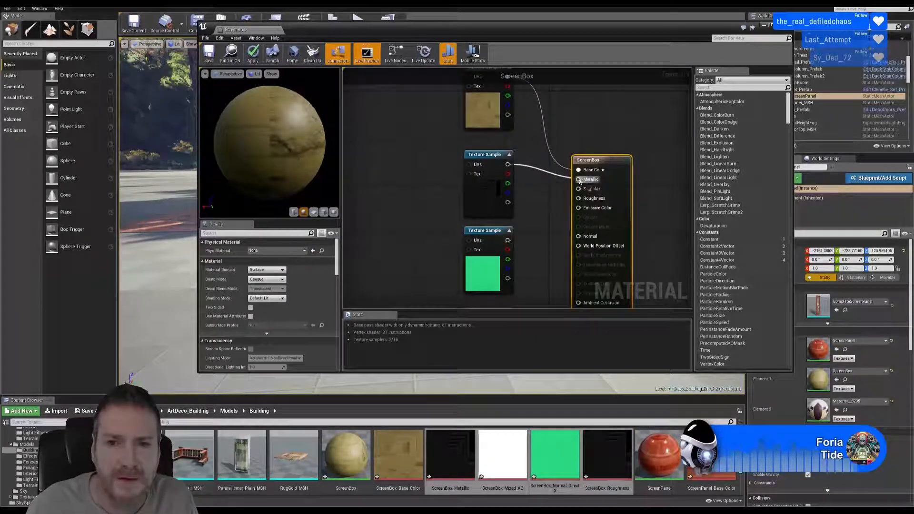
right_click_drag(541, 234, 532, 182)
left_click_drag(495, 188, 566, 187)
right_click_drag(540, 238, 521, 196)
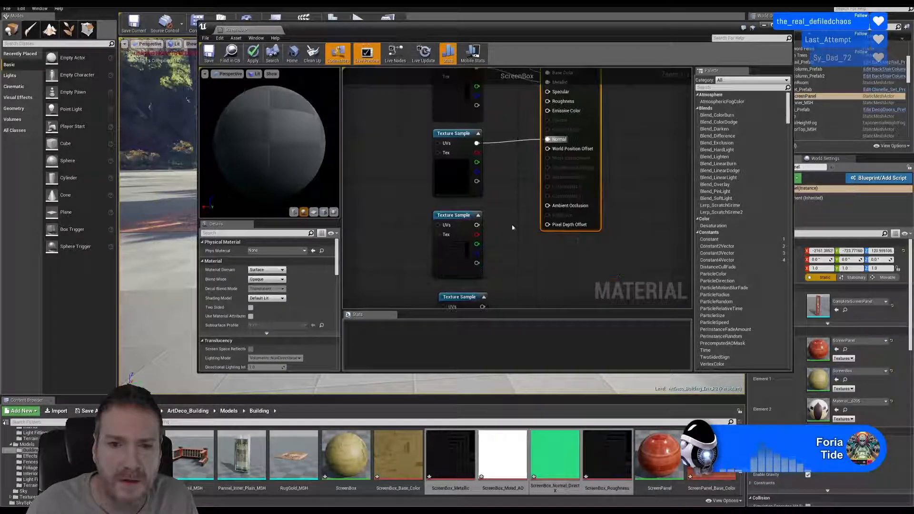
left_click_drag(477, 224, 548, 103)
right_click_drag(545, 273, 517, 240)
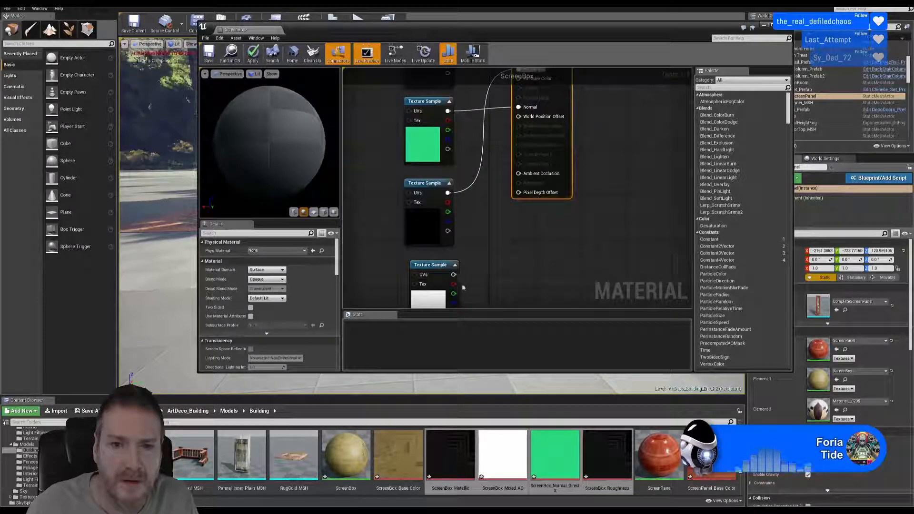
left_click_drag(454, 274, 518, 173)
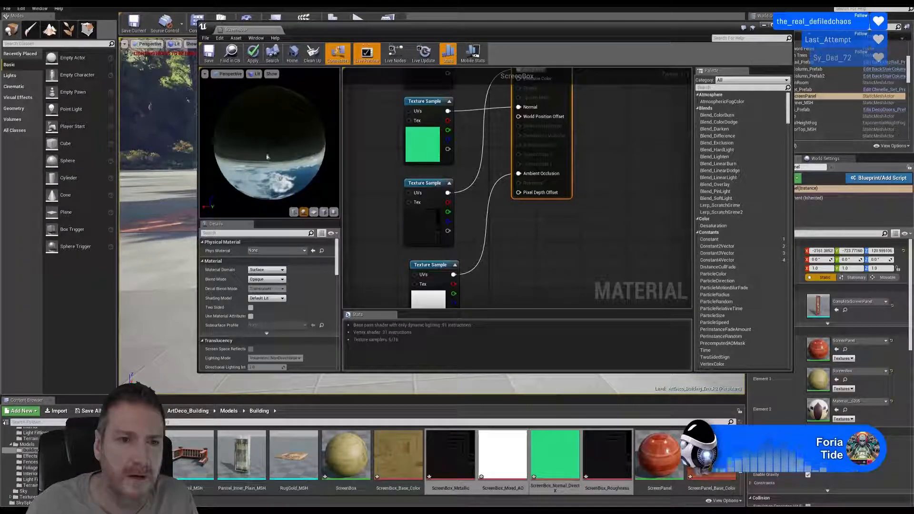
left_click_drag(263, 151, 260, 190)
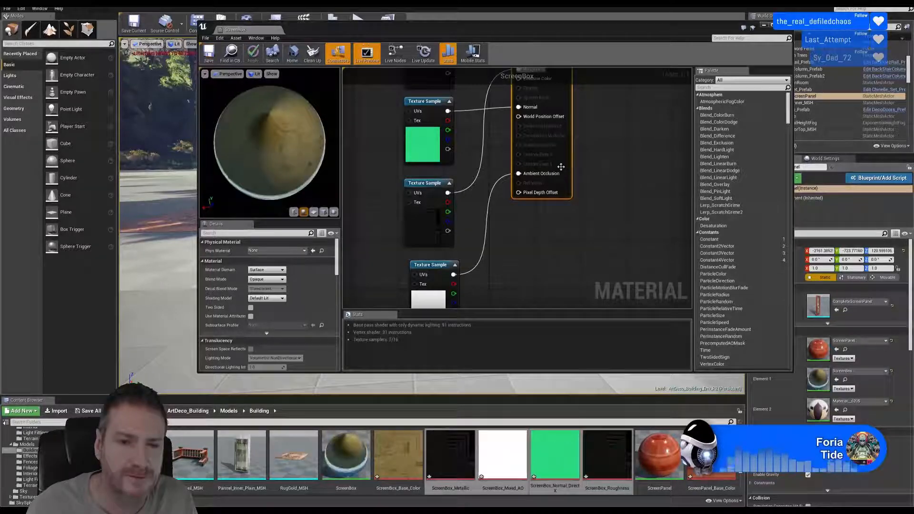
left_click(784, 24)
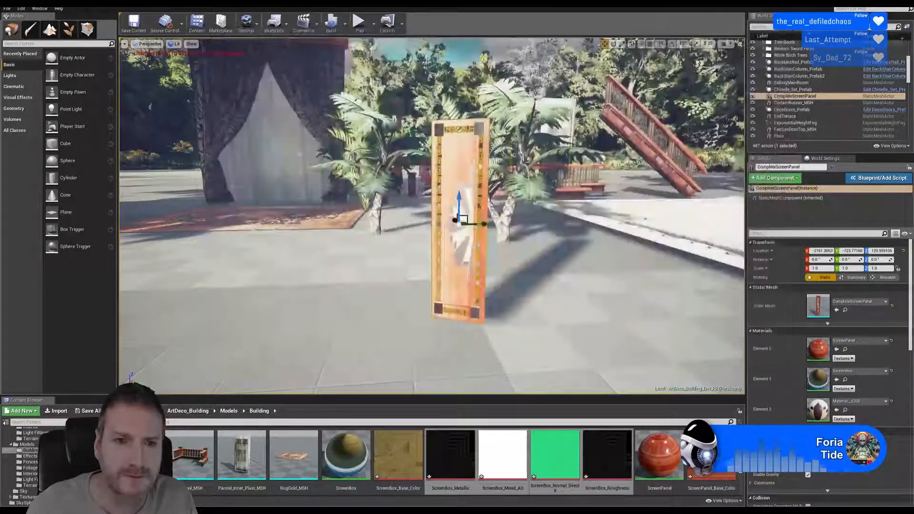
- Shift the placed screen panel to about X -2193, Y -731 in the level and inspect its surface up close
mouse_move(481, 222)
left_mouse_down()
mouse_move(527, 223)
mouse_move(466, 211)
mouse_move(479, 232)
left_mouse_up()
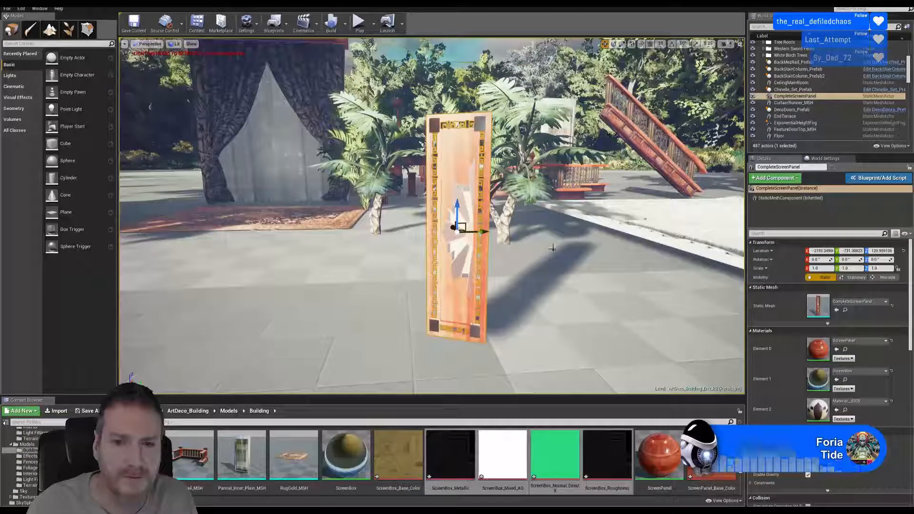
right_click_drag(479, 232, 440, 210)
key("w")
key("s")
key("s")
key("s")
key("d")
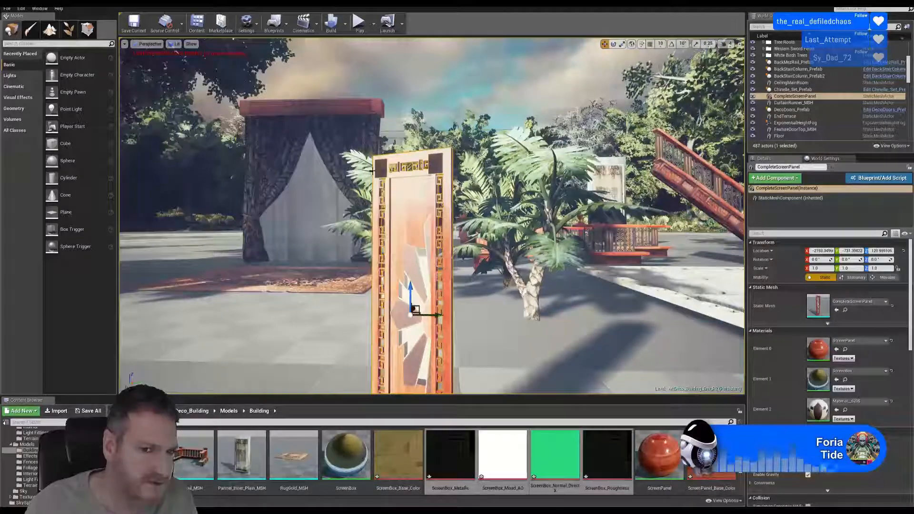
- Reopen the ScreenBox material and break the links on its Metallic and Roughness inputs
double_click(347, 448)
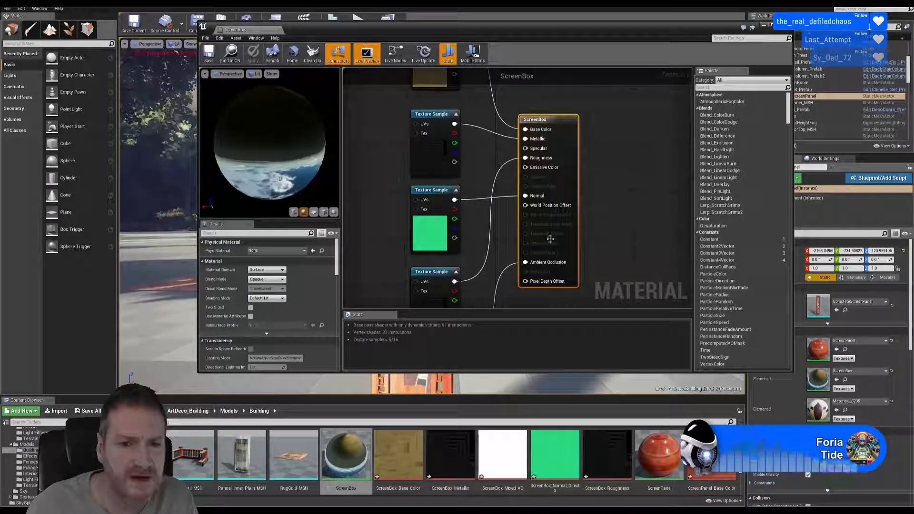
right_click(527, 140)
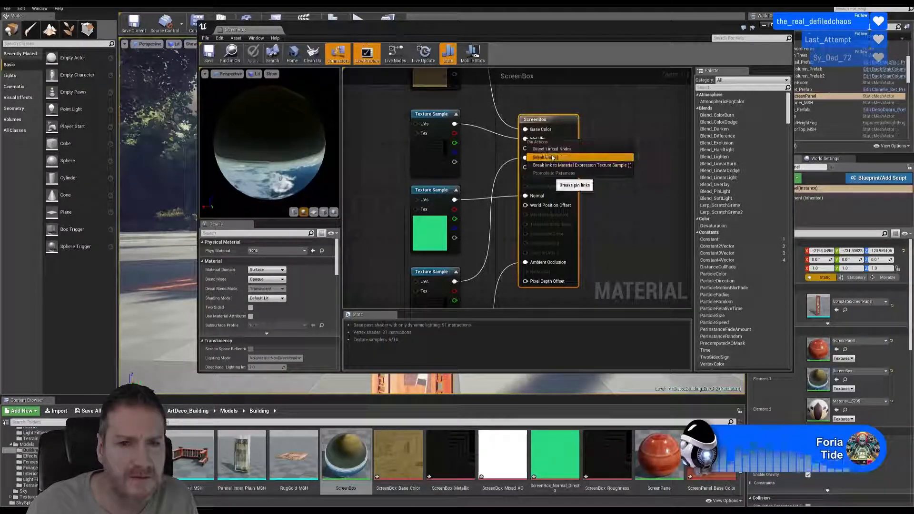
left_click(552, 157)
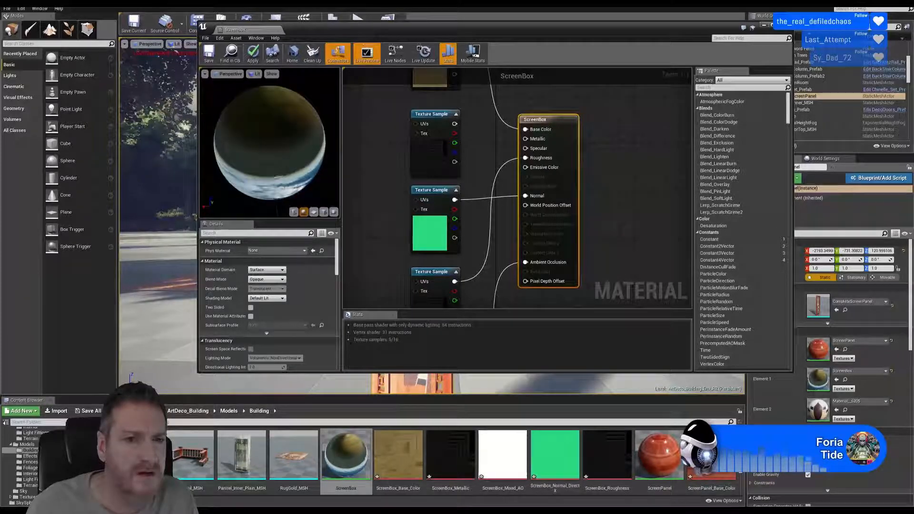
right_click_drag(505, 180, 498, 159)
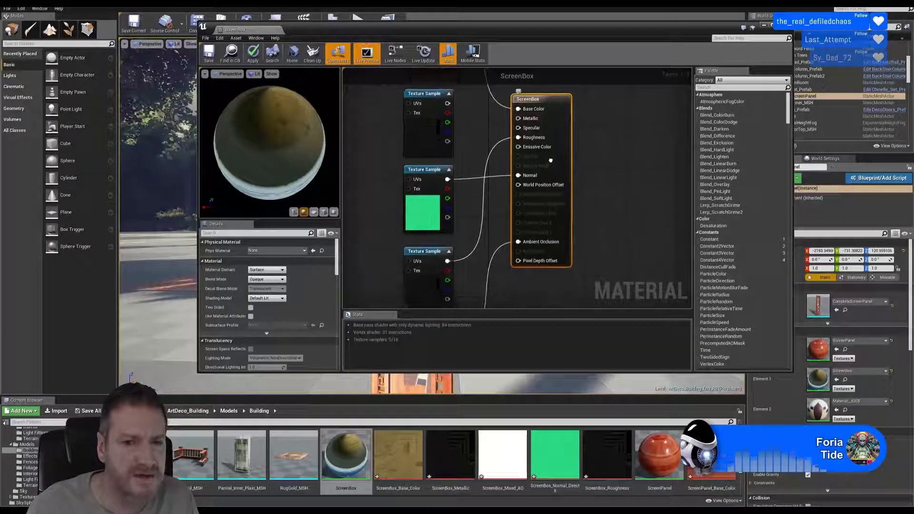
right_click(526, 138)
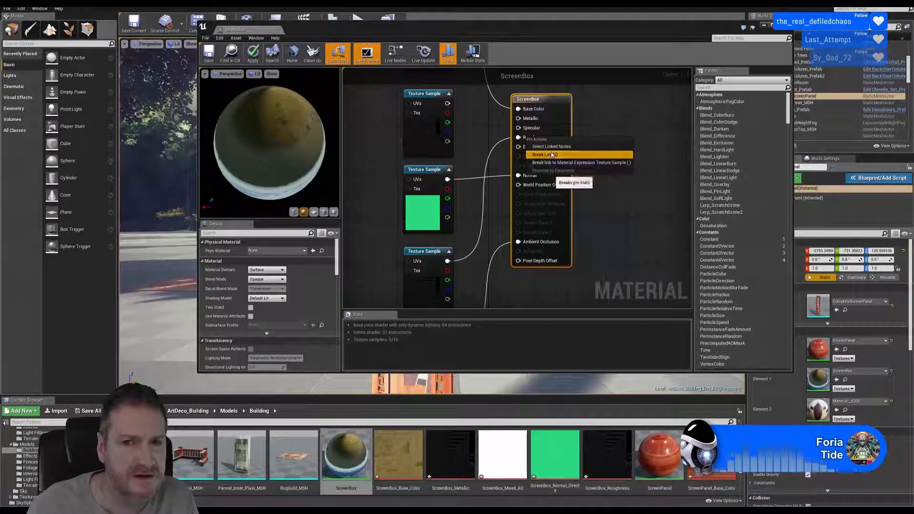
left_click(550, 153)
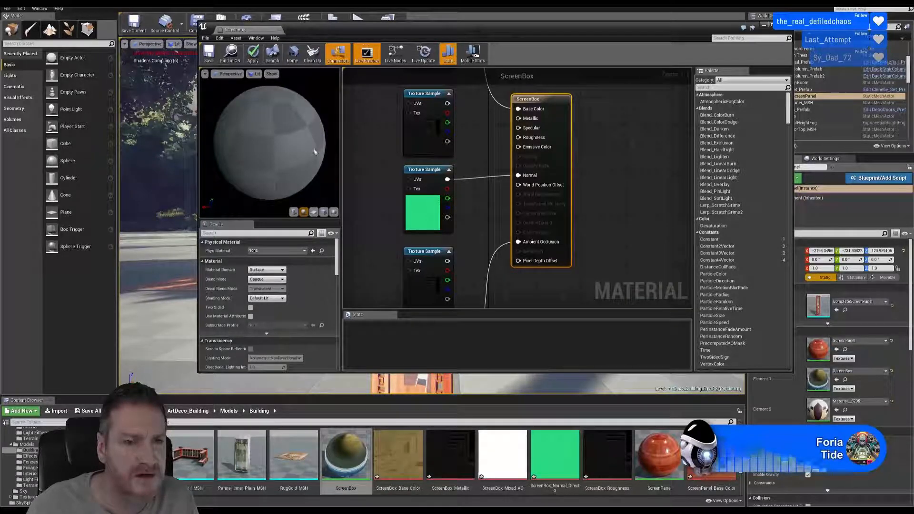
- Check the material preview and reconnect the metallic texture sample to the Metallic input
left_click_drag(286, 147, 287, 156)
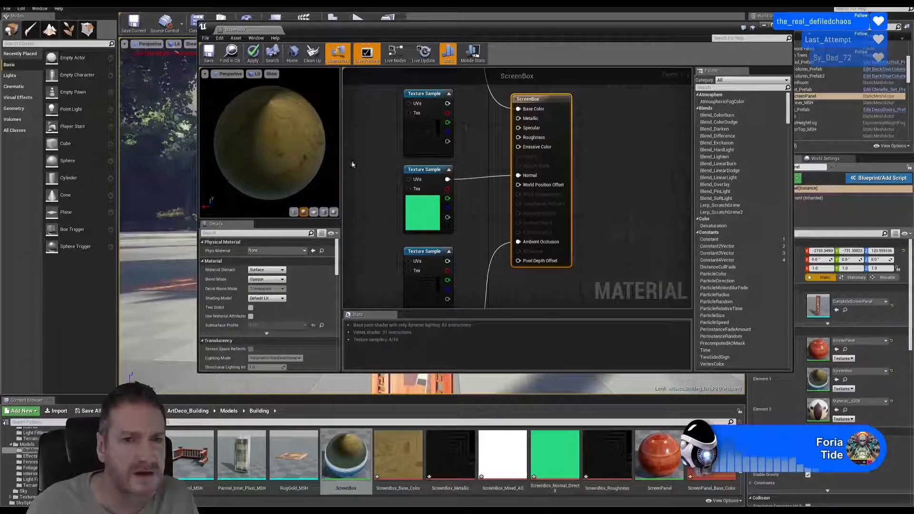
left_click_drag(448, 104, 465, 108)
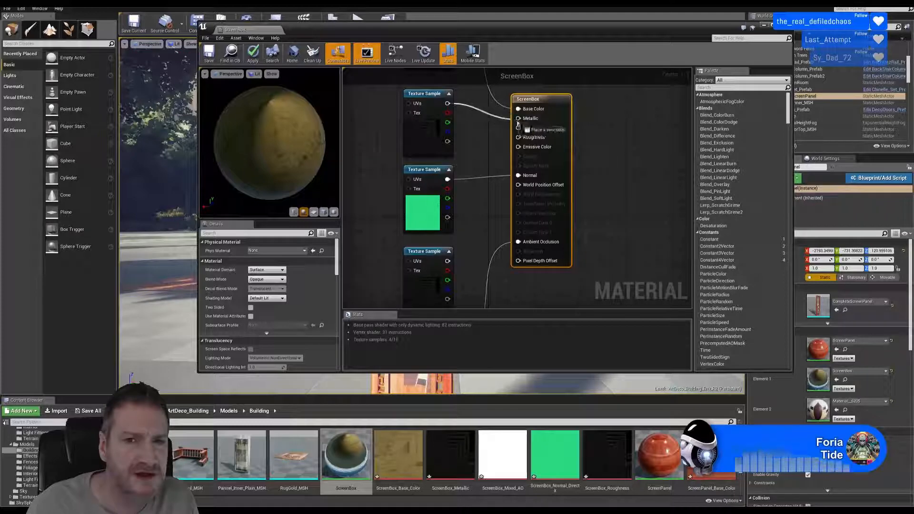
left_click_drag(518, 124, 518, 119)
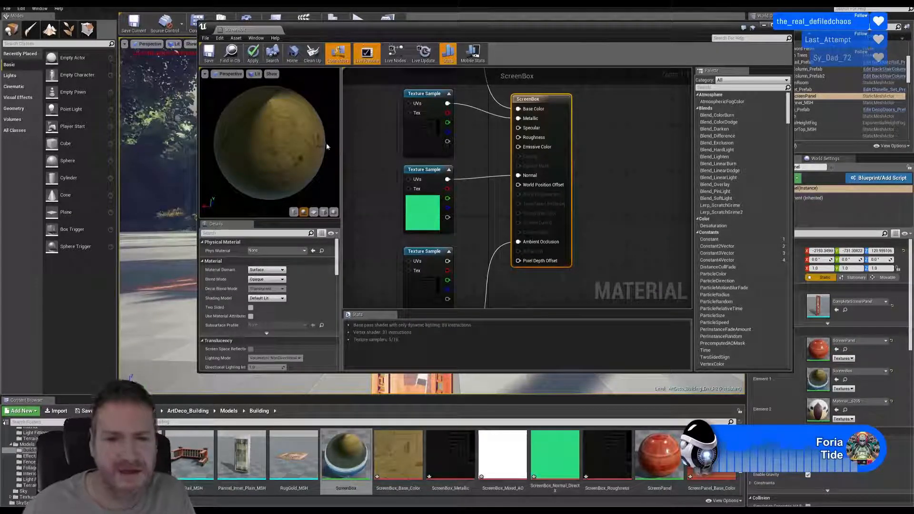
- Set the ScreenBox_Normal_DirectX texture's compression to Normalmap (DXT5, BC5 on DX11) and return to the ScreenBox material to check its preview
left_click(427, 211)
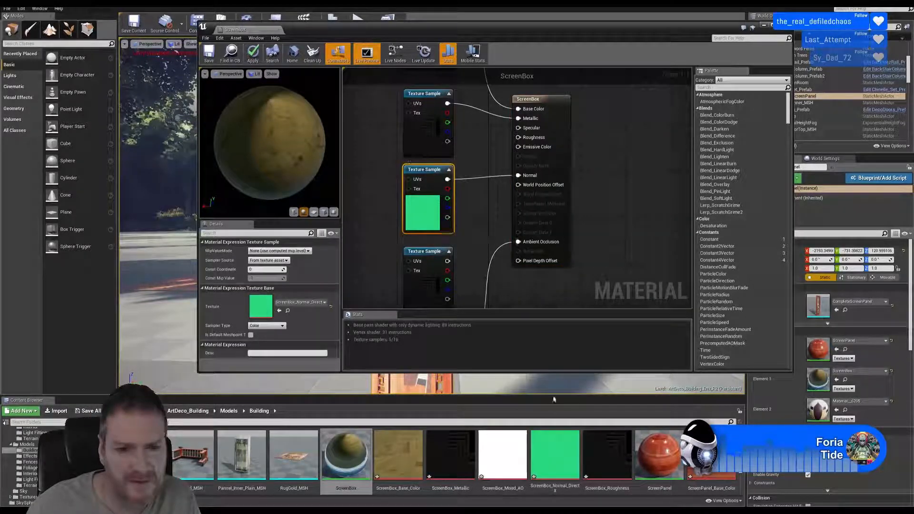
double_click(554, 455)
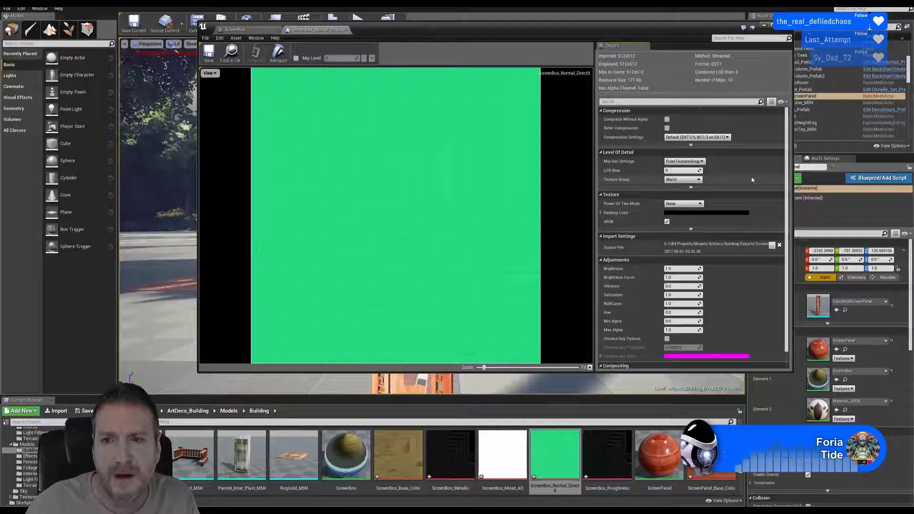
left_click(727, 137)
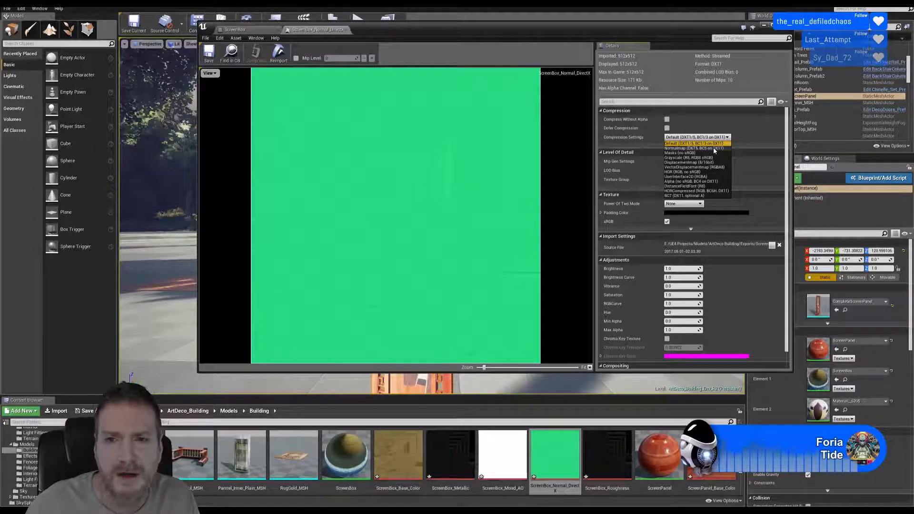
left_click(714, 149)
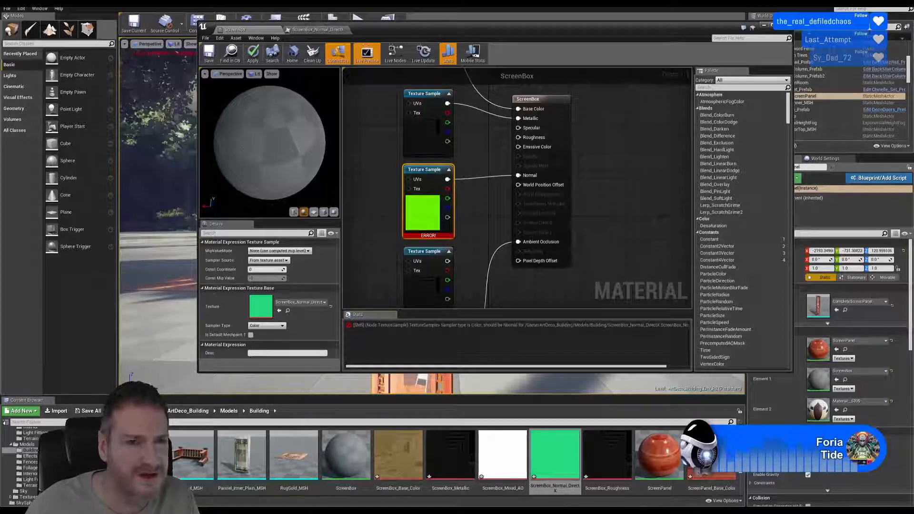
left_click_drag(269, 148, 269, 119)
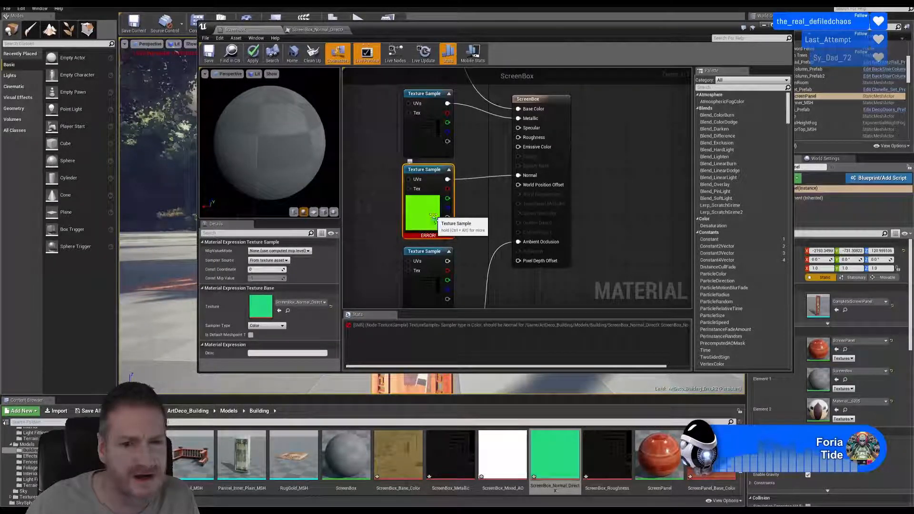
- Try the Default (DXT1/5, BC1/3 on DX11) compression on the ScreenBox_Normal_DirectX texture, save it, and check the ScreenBox material
double_click(555, 455)
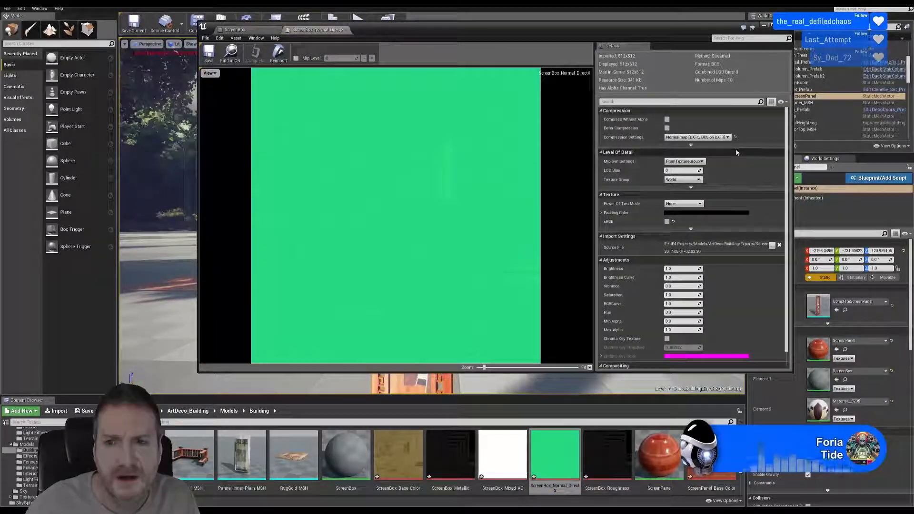
left_click(728, 137)
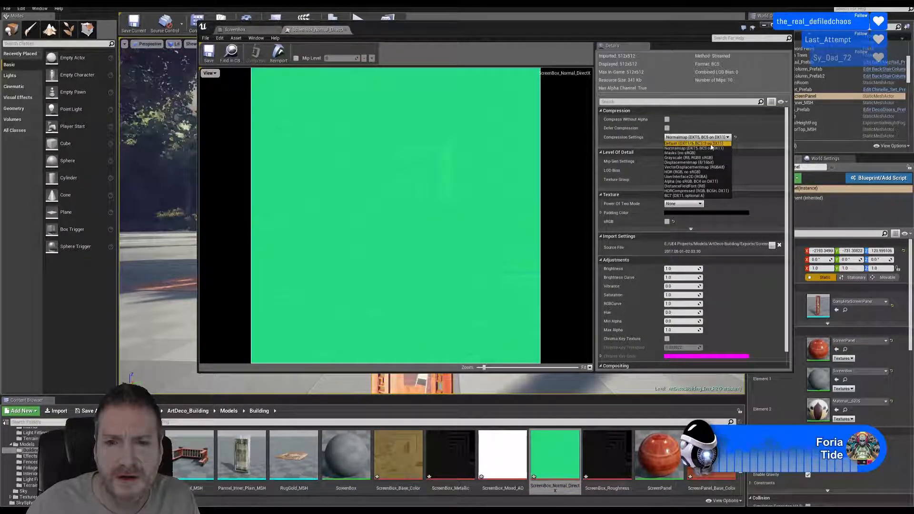
left_click(711, 144)
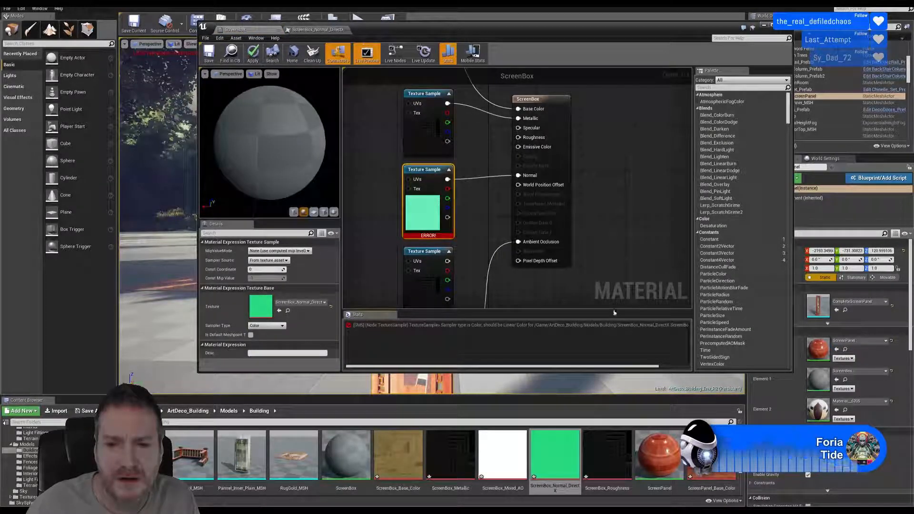
left_click(319, 31)
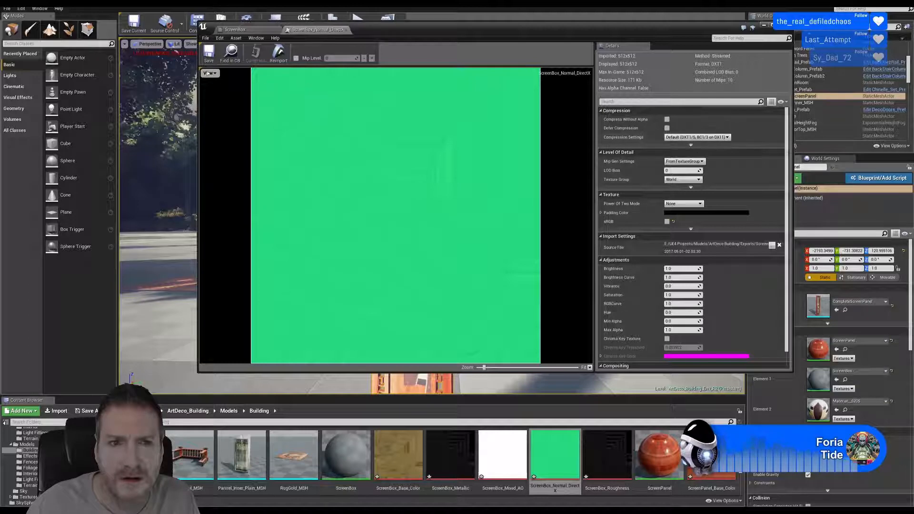
left_click(205, 54)
left_click(242, 32)
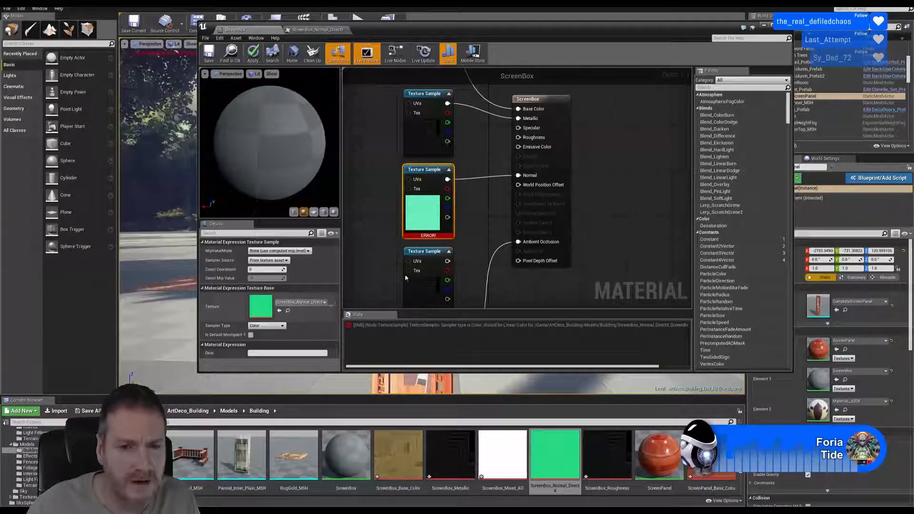
- Set the ScreenBox_Normal_DirectX texture's compression back to Normalmap (DXT5, BC5 on DX11) and return to the ScreenBox material graph
left_click(308, 32)
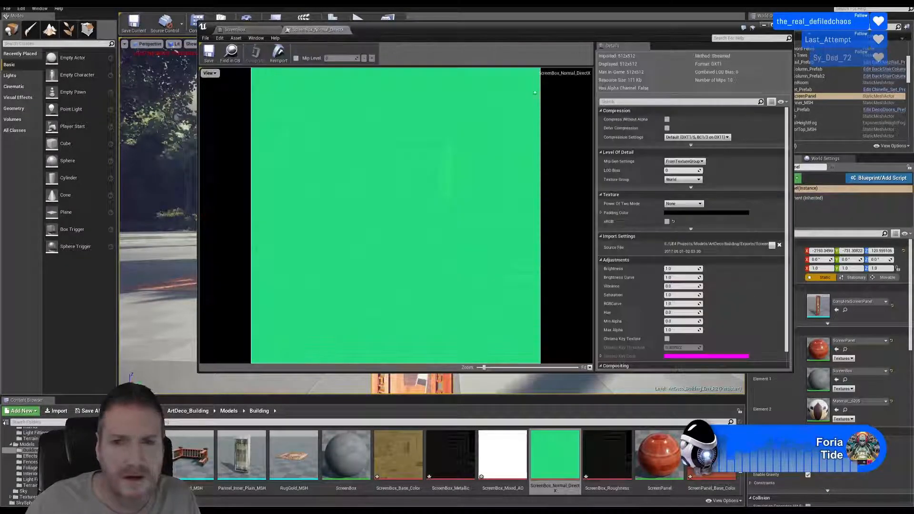
left_click(696, 137)
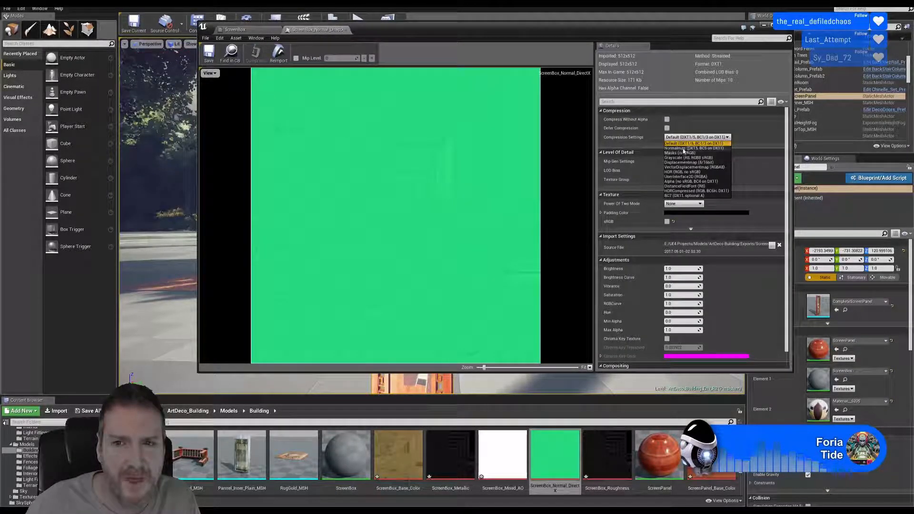
left_click(681, 148)
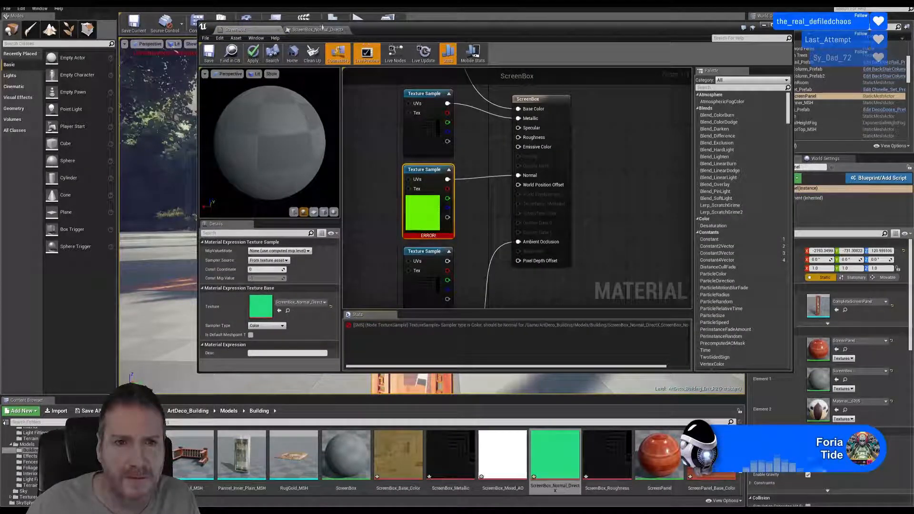
left_click(315, 30)
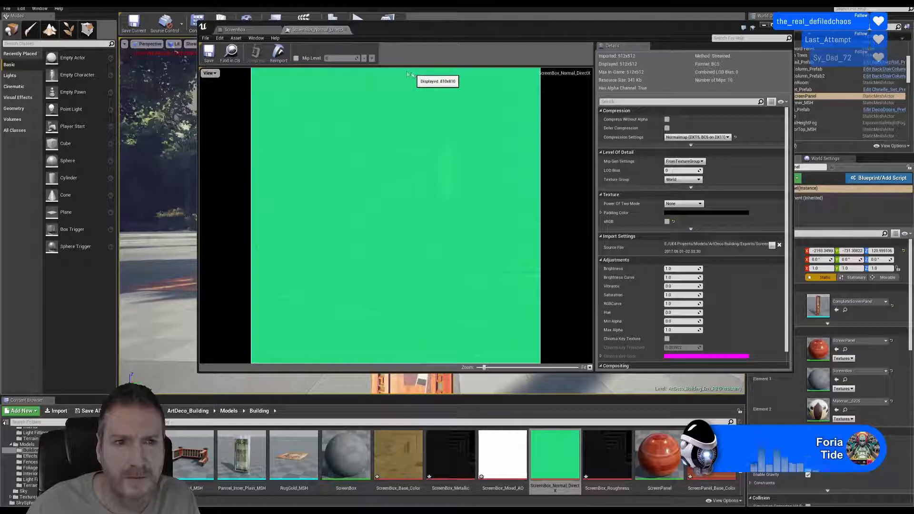
left_click(251, 32)
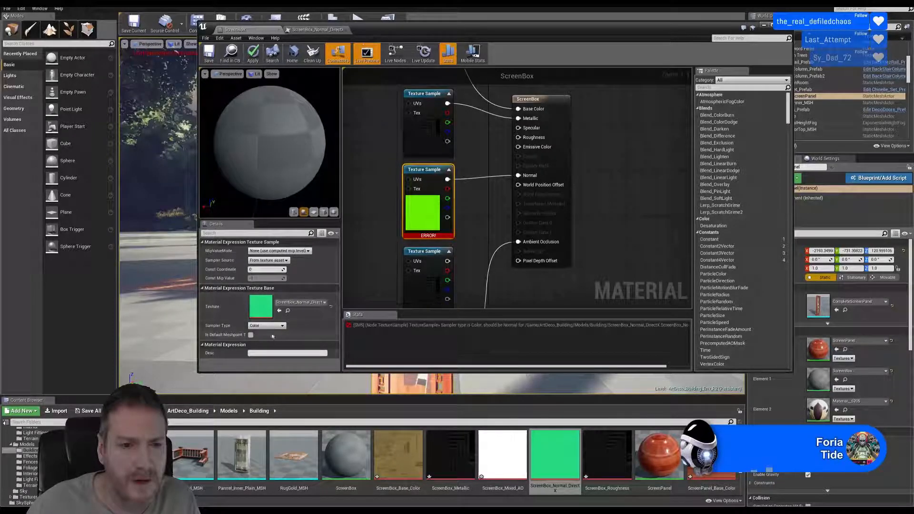
- Set the normal map texture sample's Sampler Type to Normal, check the material preview, and save the ScreenBox material
left_click(283, 326)
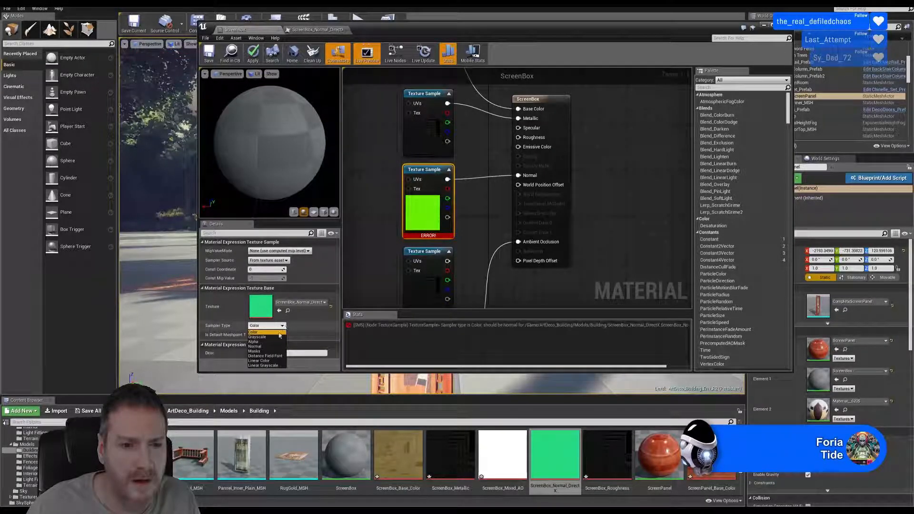
left_click(255, 346)
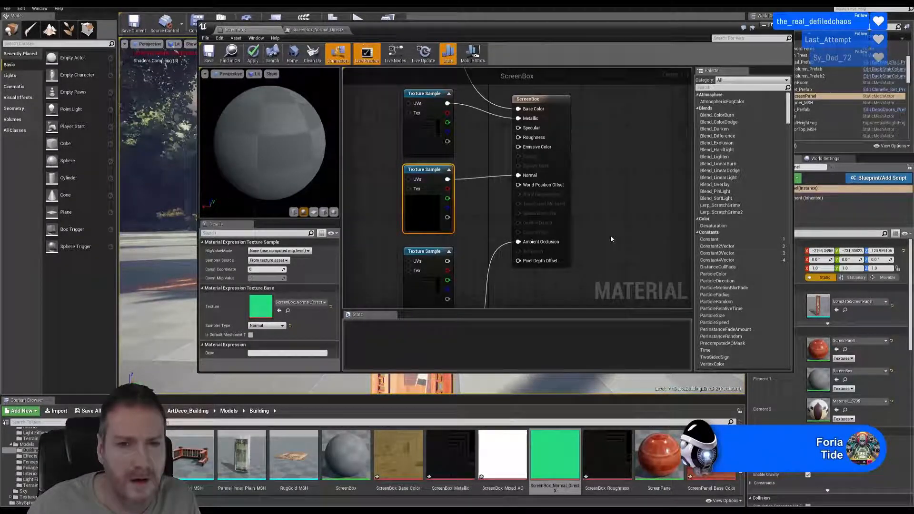
left_click_drag(290, 143, 321, 143)
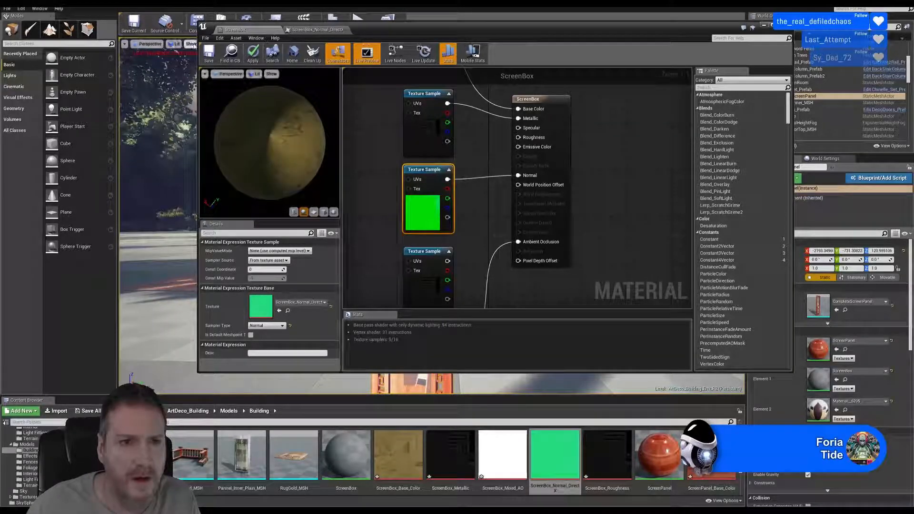
left_click(208, 52)
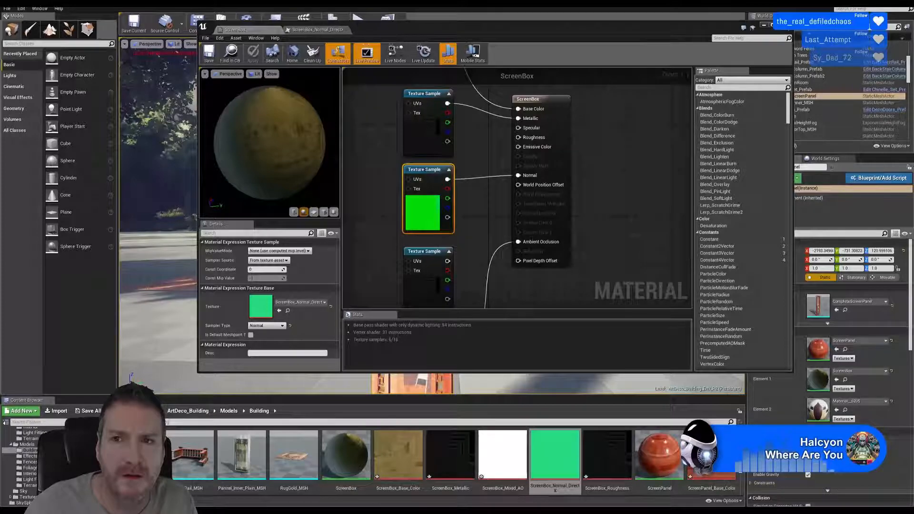
- Leave the material editor and examine the screen panel's corner boxes up close in the level
left_click(764, 25)
right_click_drag(476, 214, 427, 226)
key("w")
key("s")
key("w")
key("s")
key("s")
key("w")
key("w")
key("s")
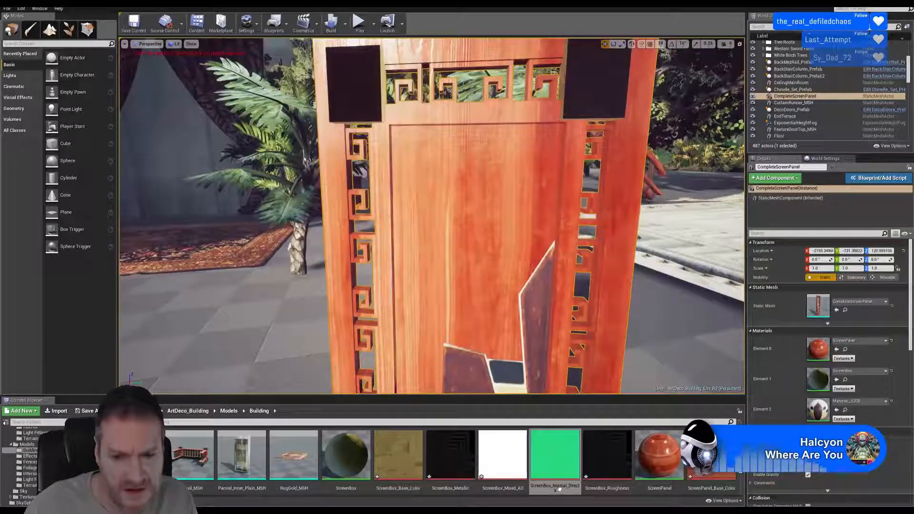
- Compare the texture settings of ScreenBox_Normal_DirectX with those of ScreenPanel_Normal_DirectX
left_click(555, 468)
double_click(555, 467)
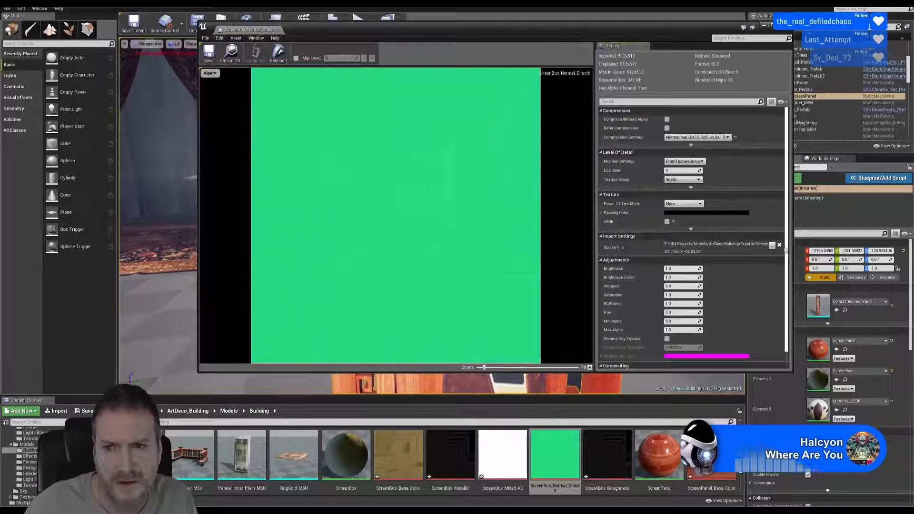
left_click(789, 30)
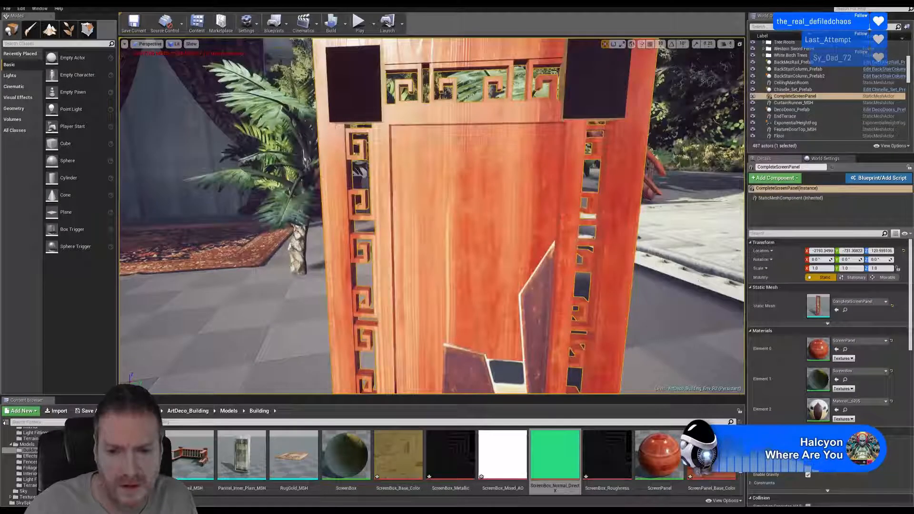
scroll(204, 455, "down", 3)
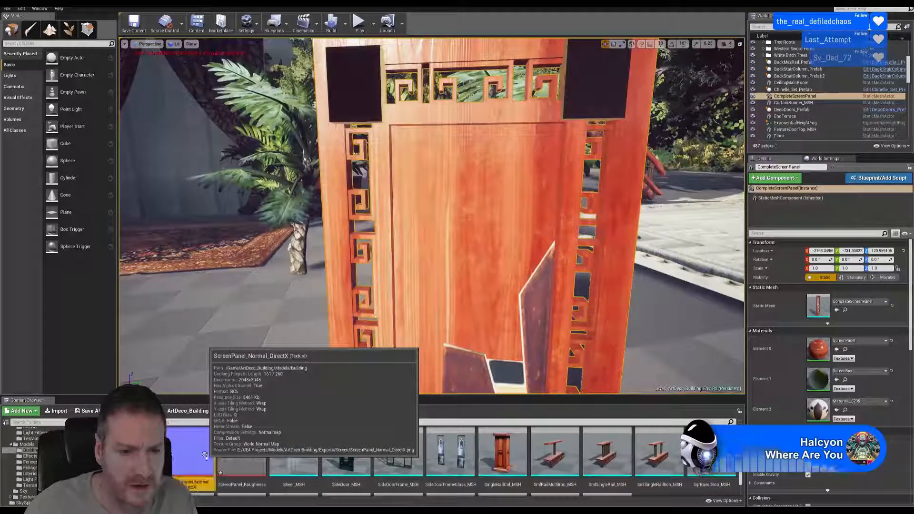
double_click(205, 455)
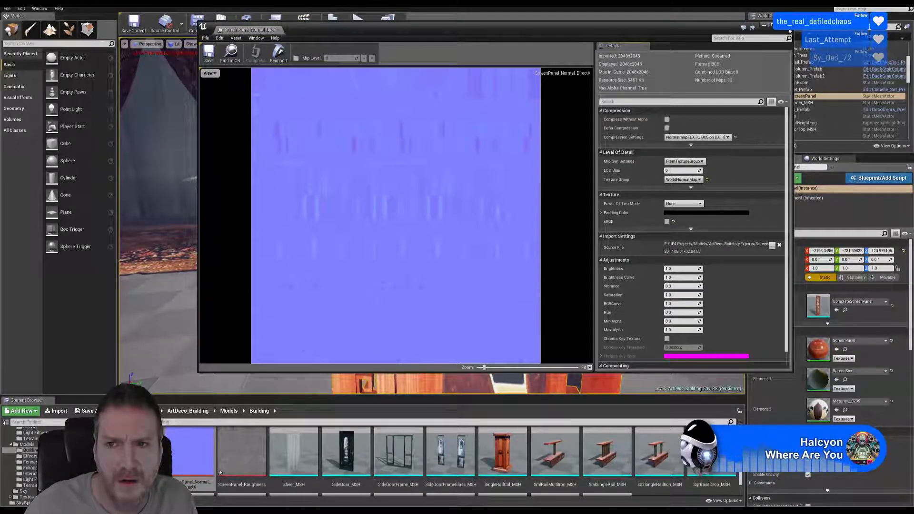
left_click(788, 30)
scroll(476, 453, "up", 3)
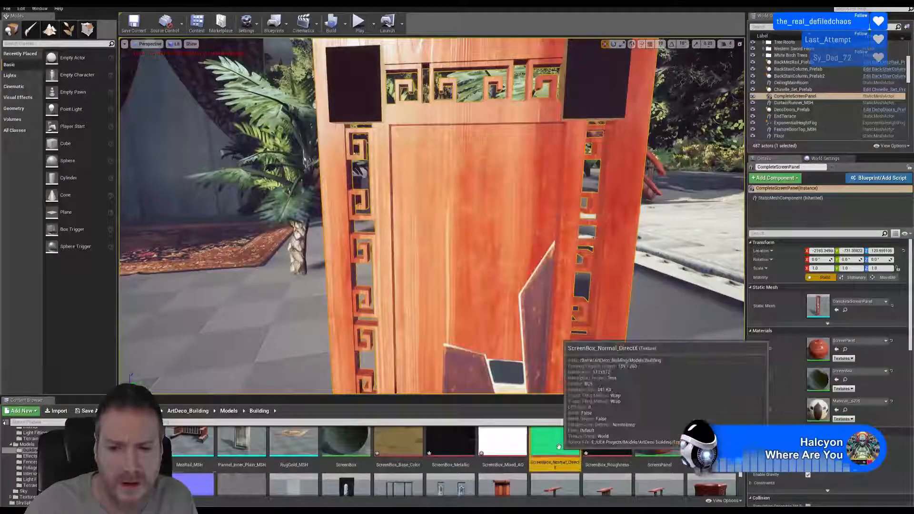
- Set the ScreenBox_Normal_DirectX texture's Texture Group to WorldNormalMap, save the texture, and close its editor
double_click(559, 446)
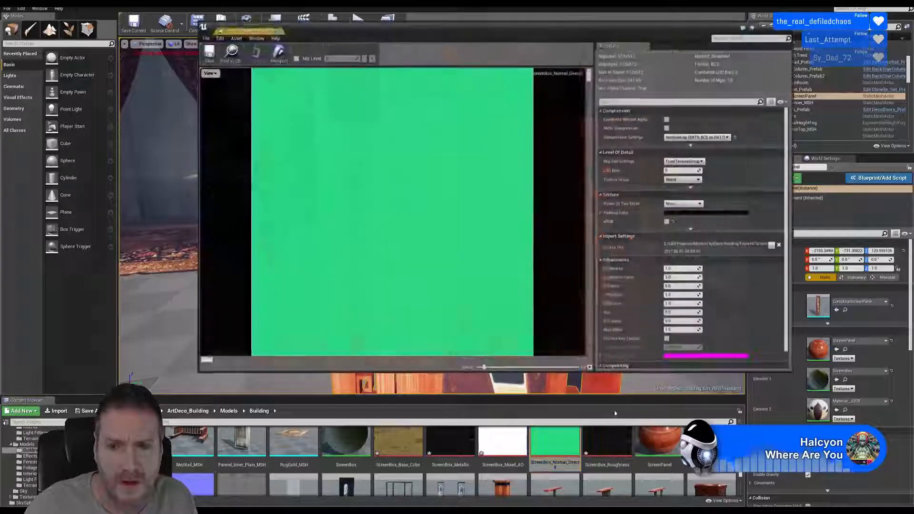
left_click(698, 180)
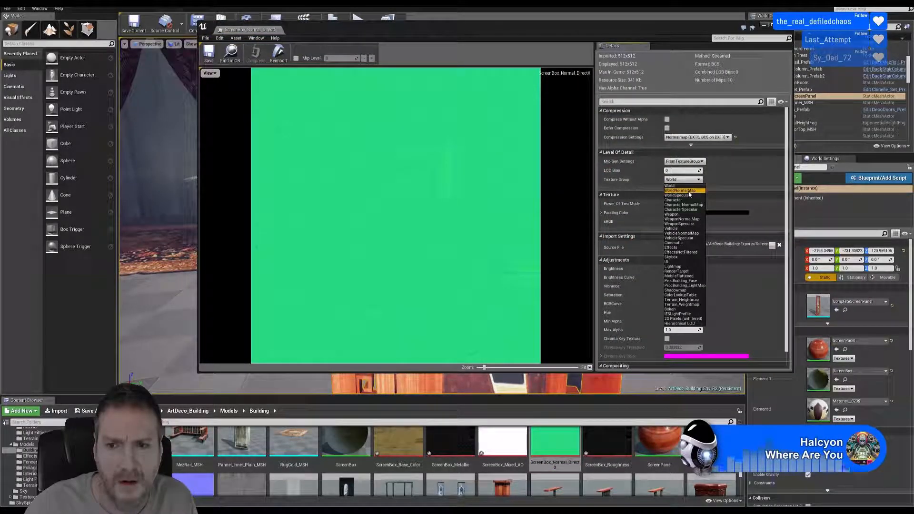
left_click(680, 191)
left_click(209, 55)
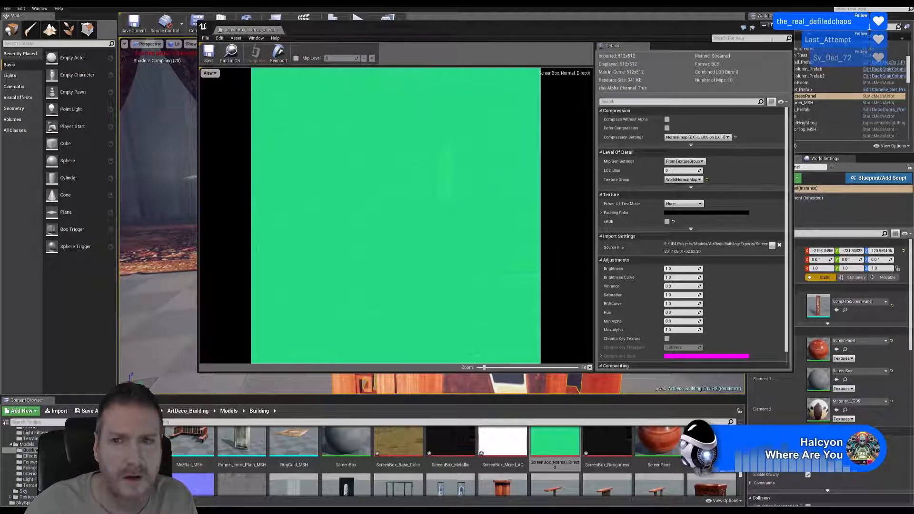
left_click(787, 28)
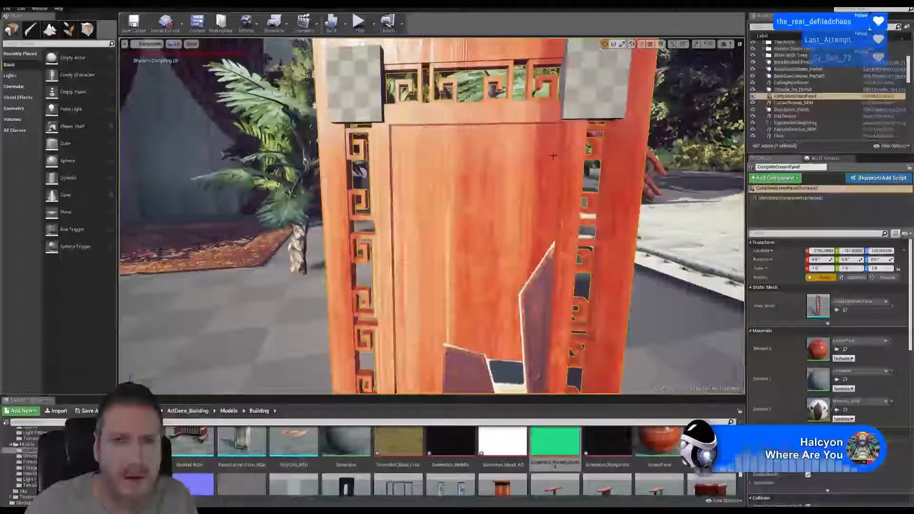
- Examine the upper corner boxes of the placed screen panel from several angles and look over the ScreenBox textures in the Building folder
right_click_drag(551, 153, 566, 193)
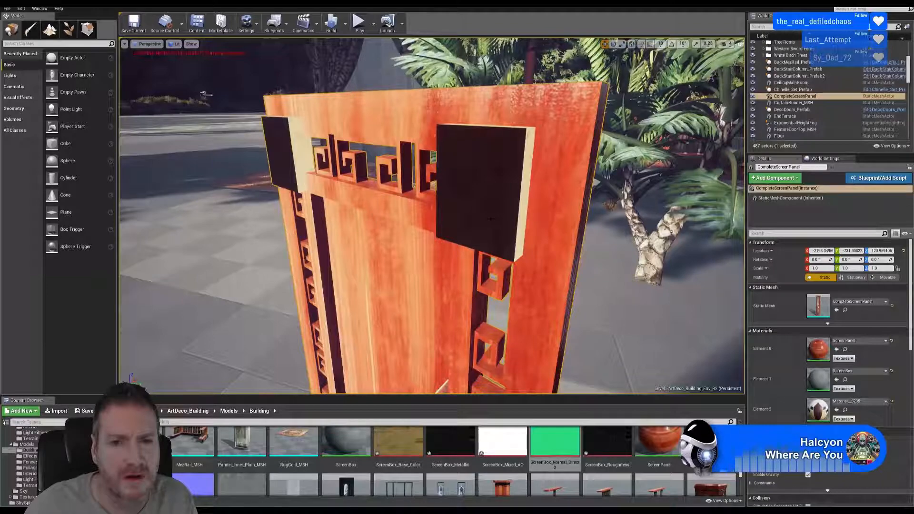
right_click_drag(491, 218, 527, 215)
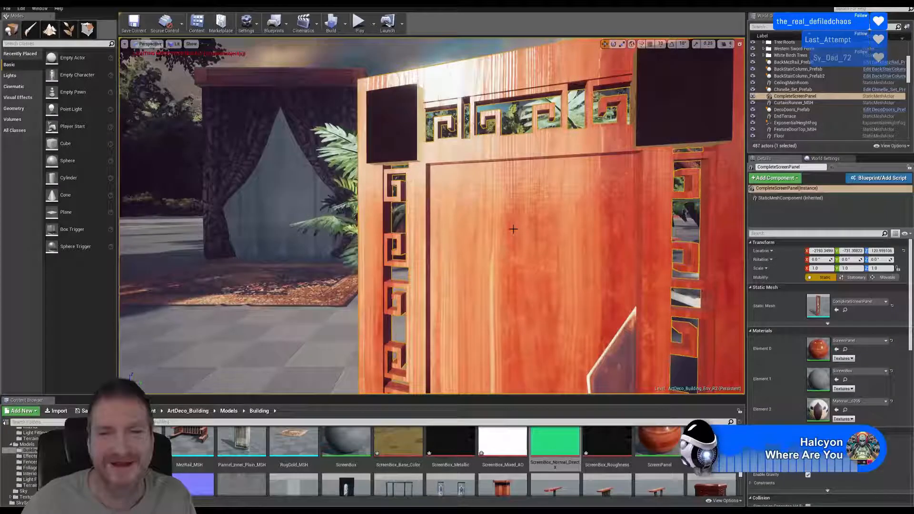
right_click_drag(519, 196, 568, 196)
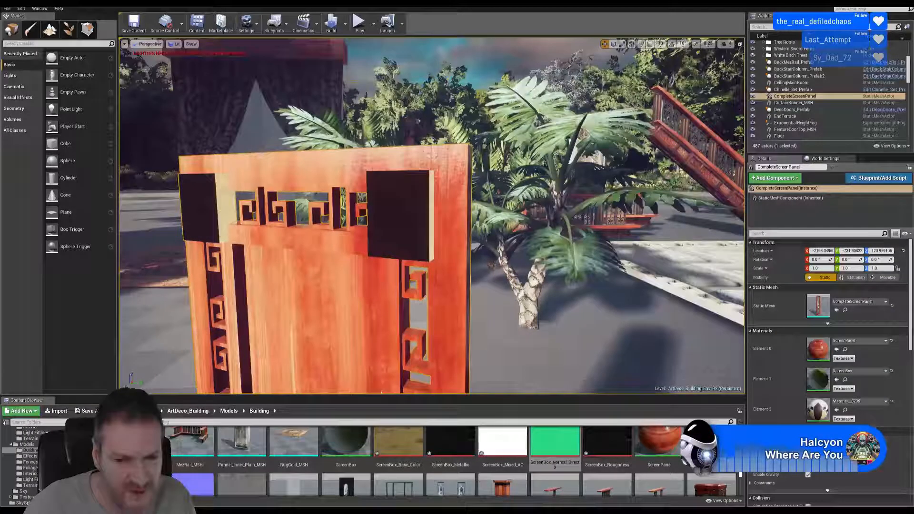
left_click(555, 448)
scroll(554, 448, "up", 2)
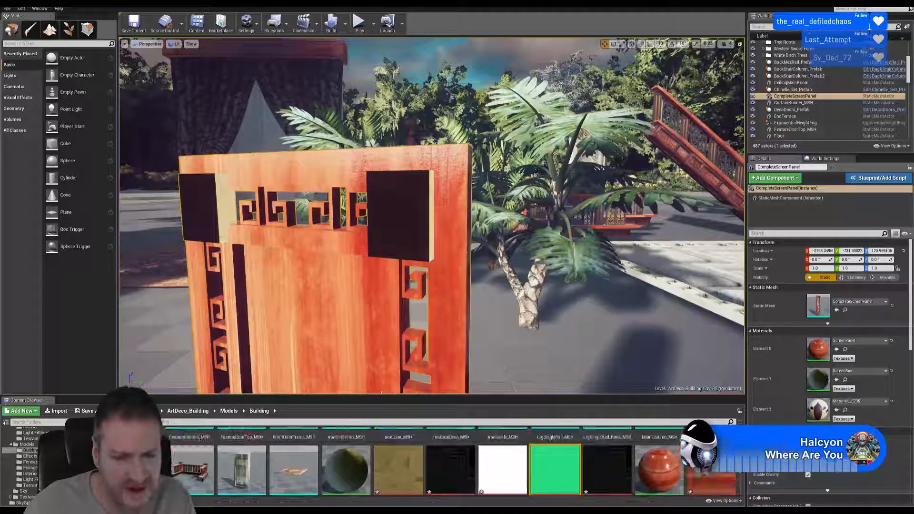
scroll(554, 448, "down", 1)
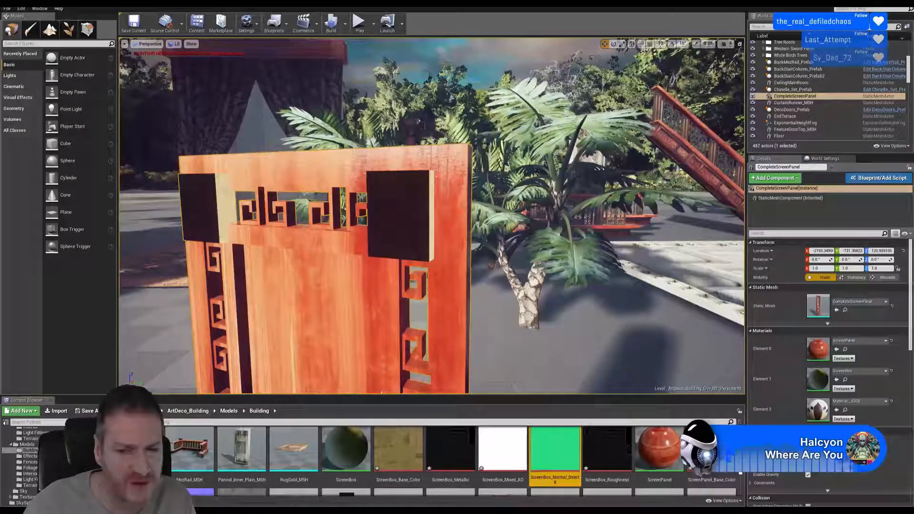
left_click_drag(740, 465, 741, 473)
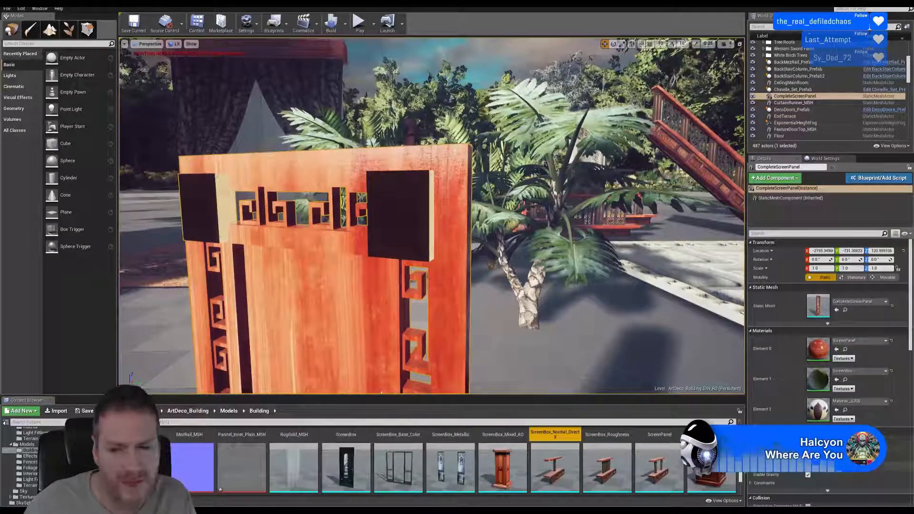
left_click_drag(741, 473, 740, 472)
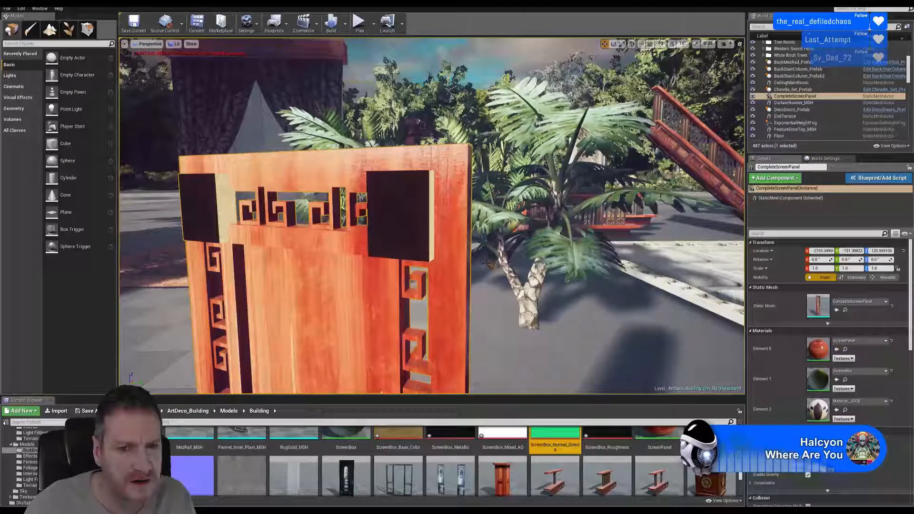
- Examine the lower corner boxes of the screen panel and find the ScreenBox assets in the Building folder again
right_click_drag(474, 245, 358, 251)
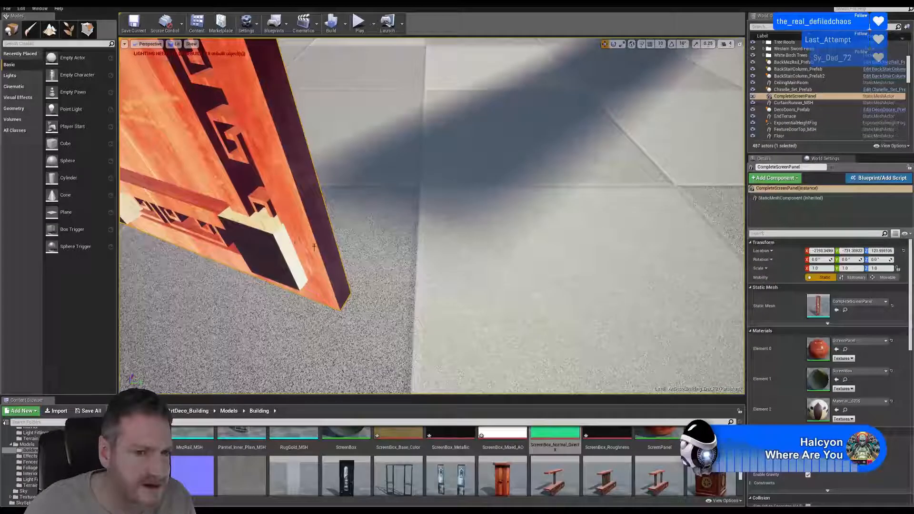
right_click_drag(274, 267, 253, 266)
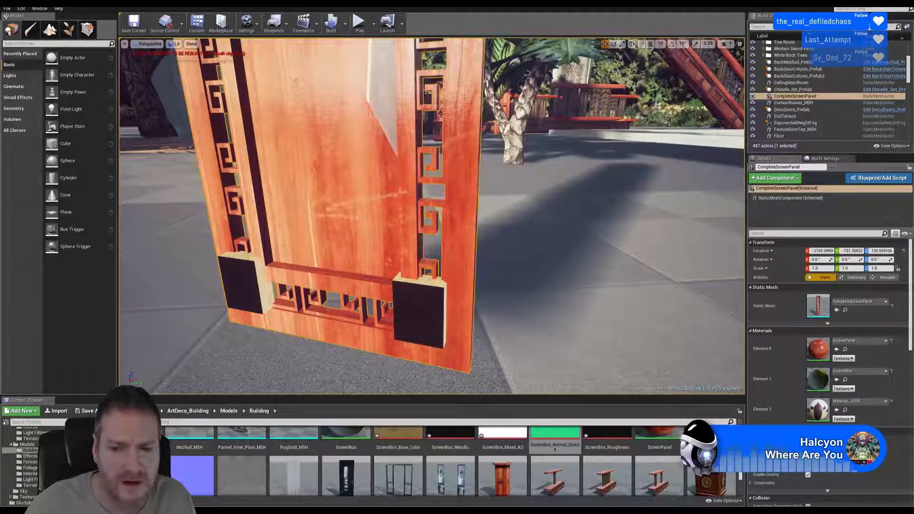
scroll(452, 462, "up", 2)
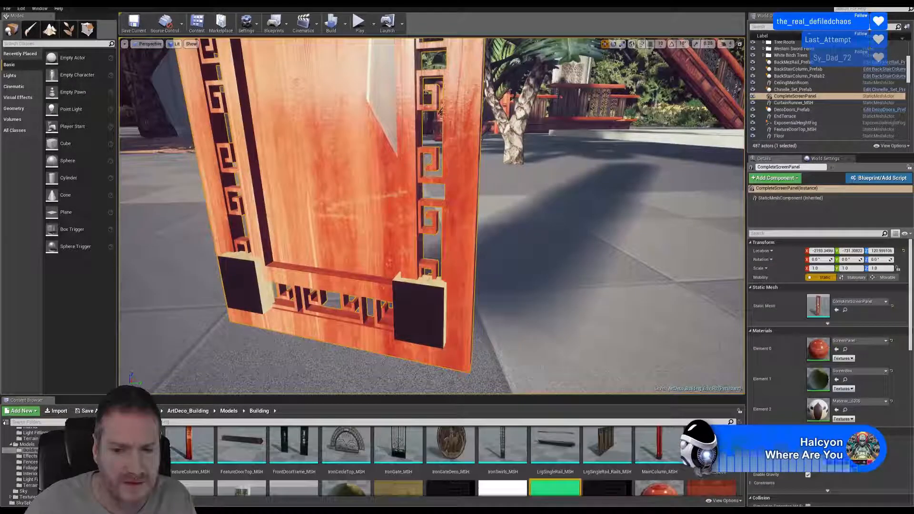
scroll(452, 462, "down", 2)
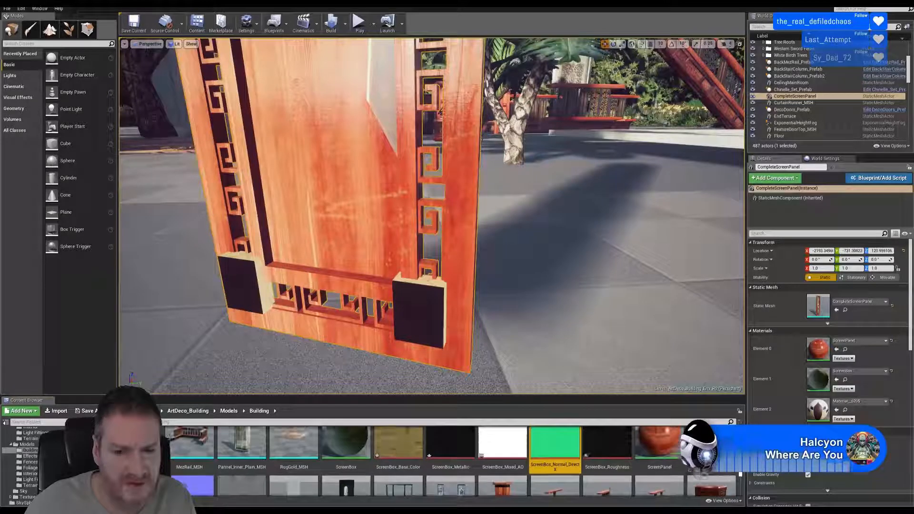
- Check the texture settings of ScreenPanel_Normal_DirectX, close its editor, and find the ScreenBox assets in the Building folder again
scroll(471, 457, "down", 2)
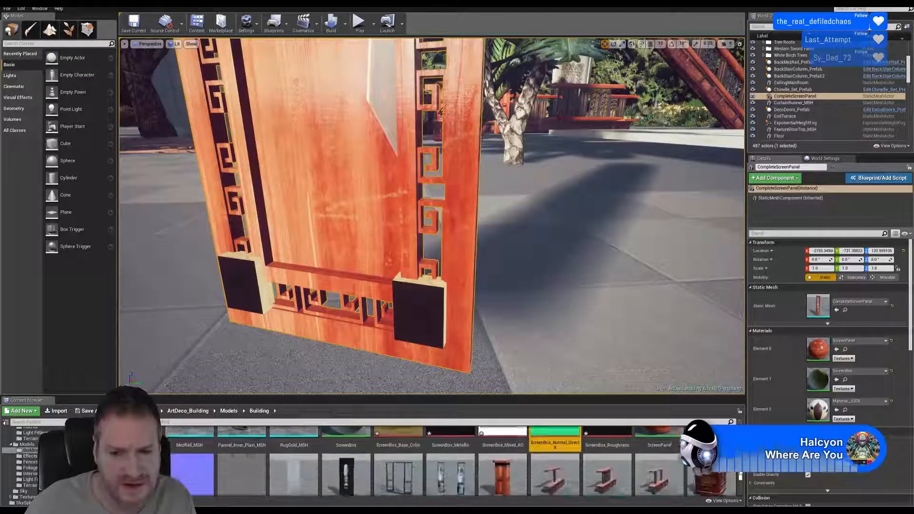
left_click_drag(740, 475, 741, 474)
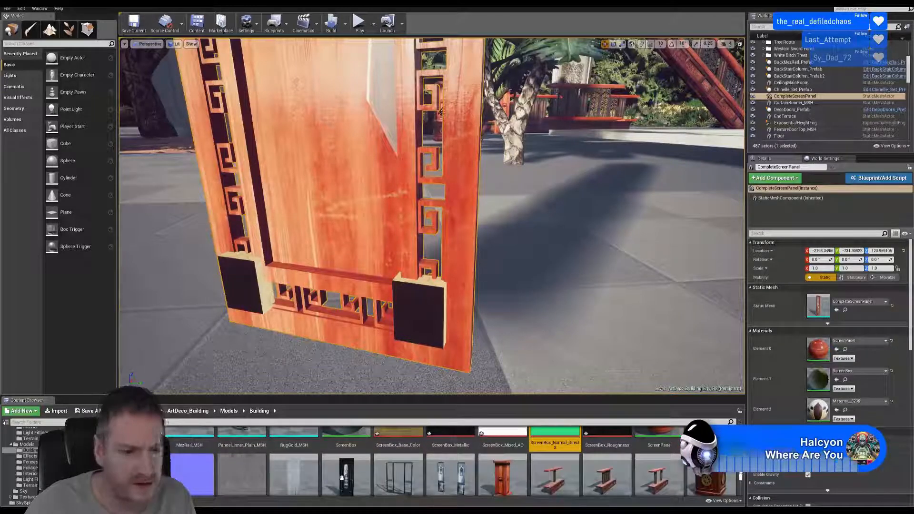
double_click(191, 474)
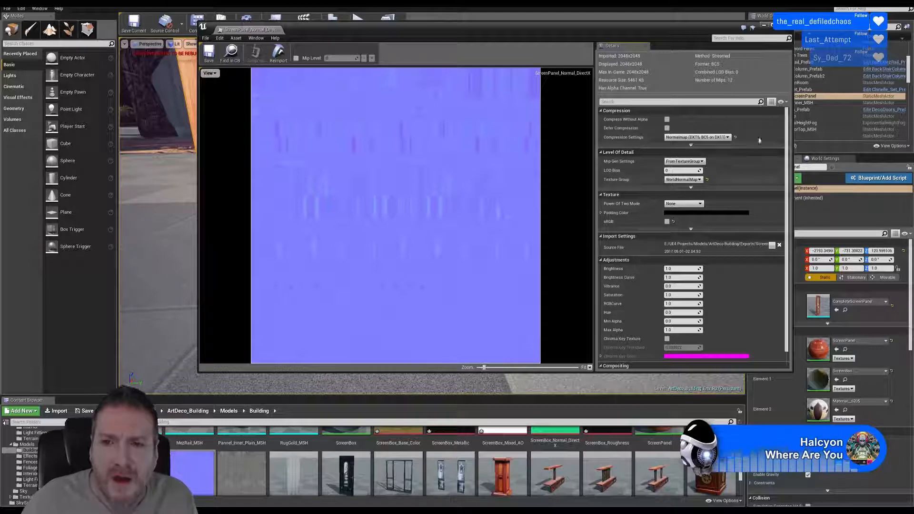
left_click(784, 25)
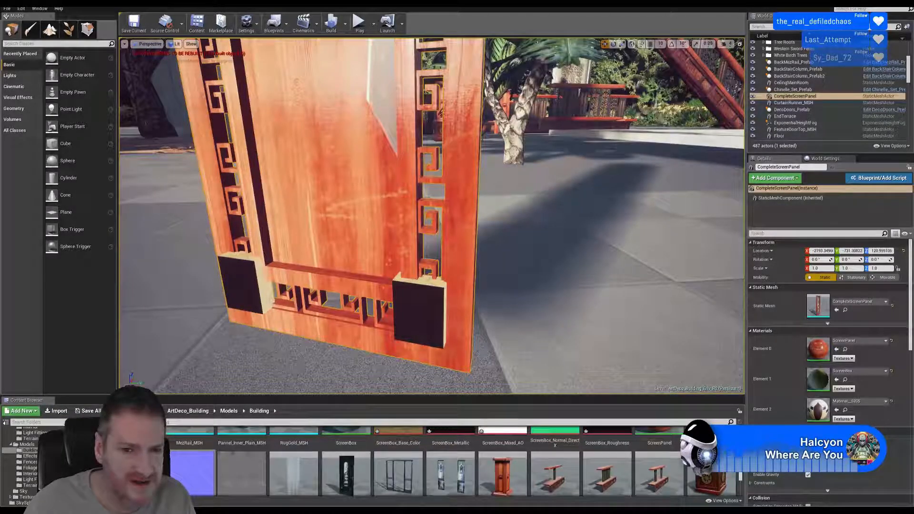
scroll(548, 464, "up", 3)
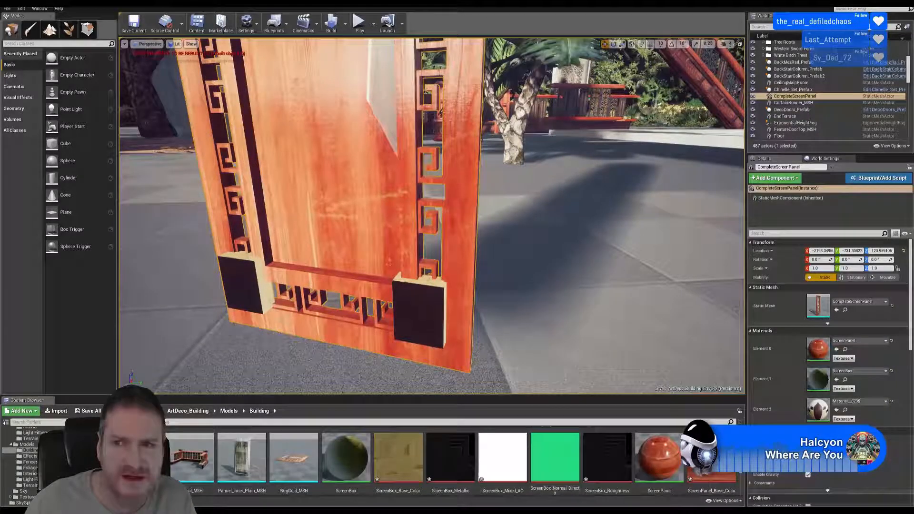
- Switch to Substance Painter and open the recent project Box.spp from the Screen exports folder
key("super+d")
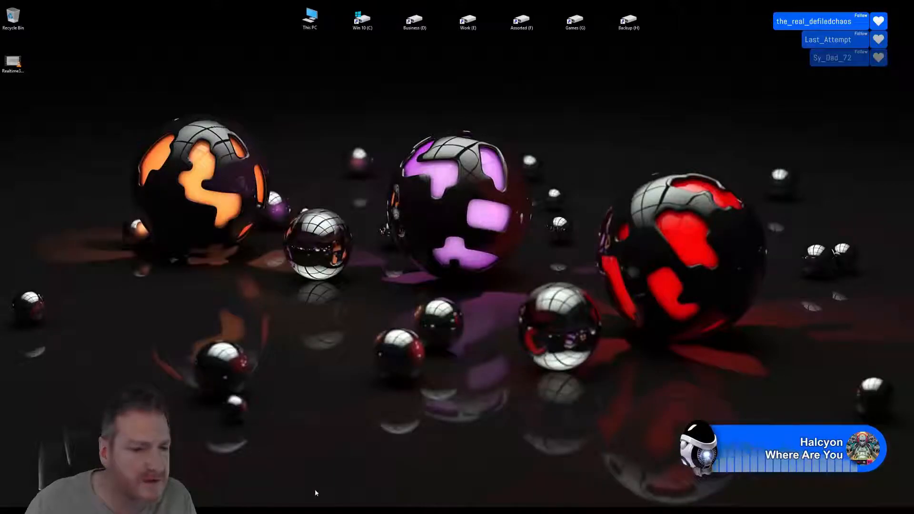
key("alt+Tab")
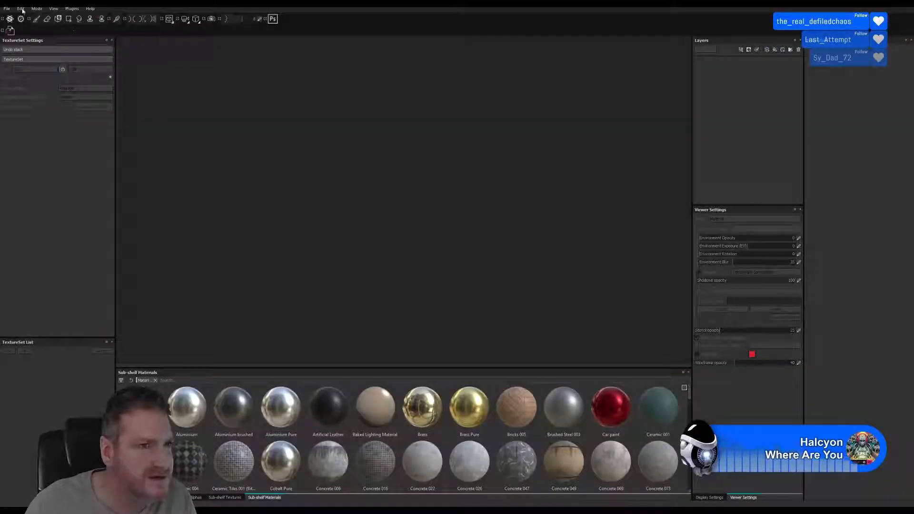
left_click(7, 8)
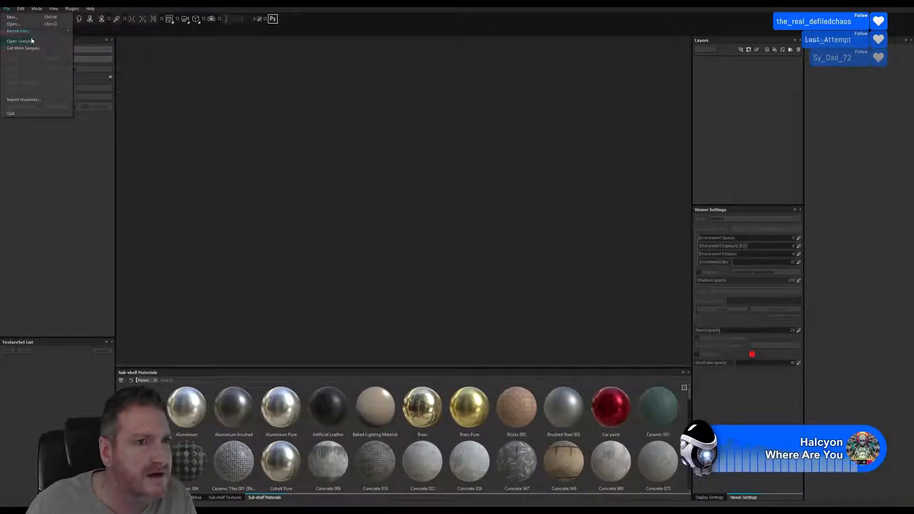
mouse_move(30, 33)
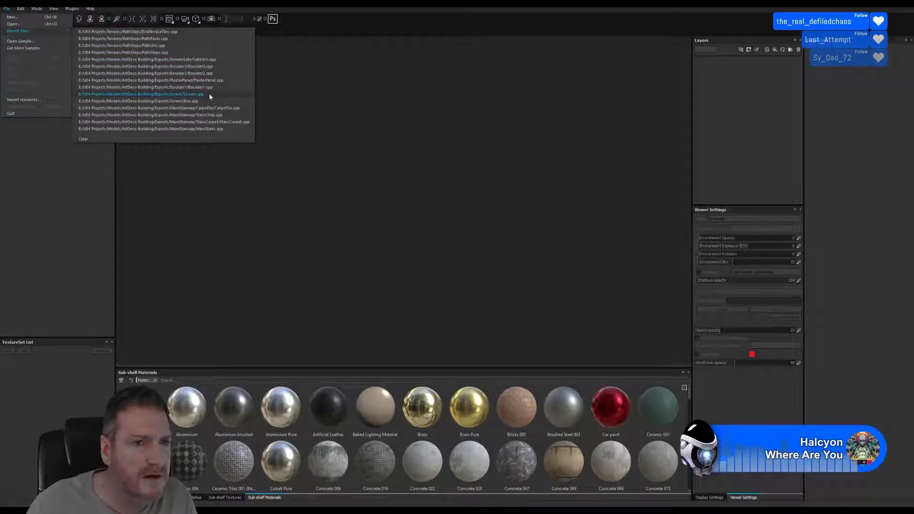
left_click(184, 103)
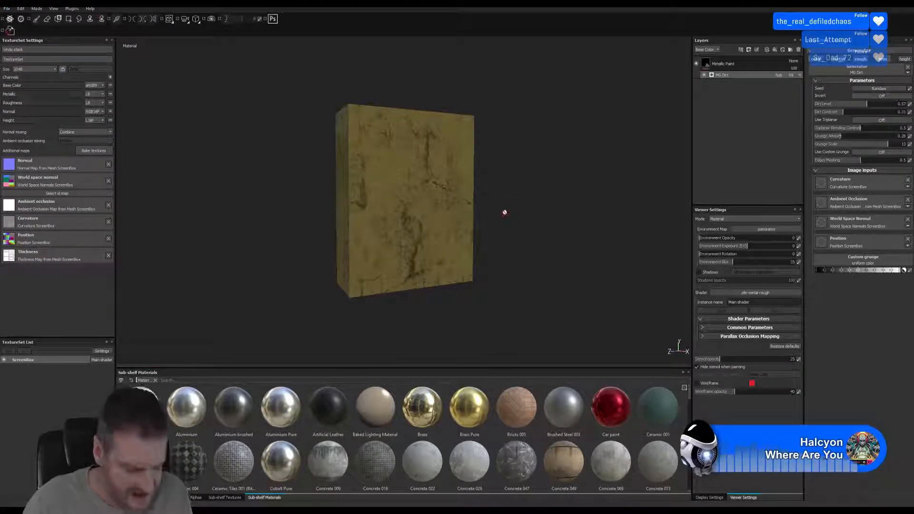
- Examine the box from several angles and look over the project maps available for its Normal map slot
left_click_drag(508, 173, 384, 192, "alt")
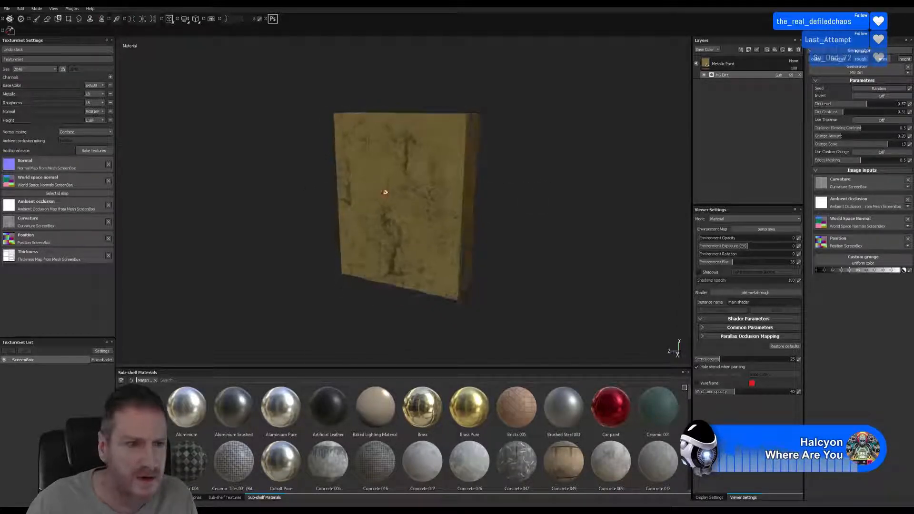
left_click(35, 167)
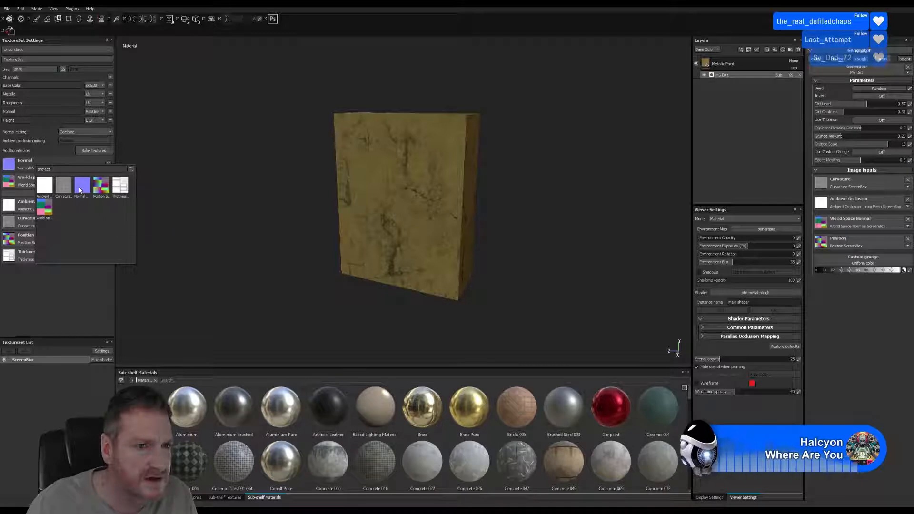
mouse_move(80, 190)
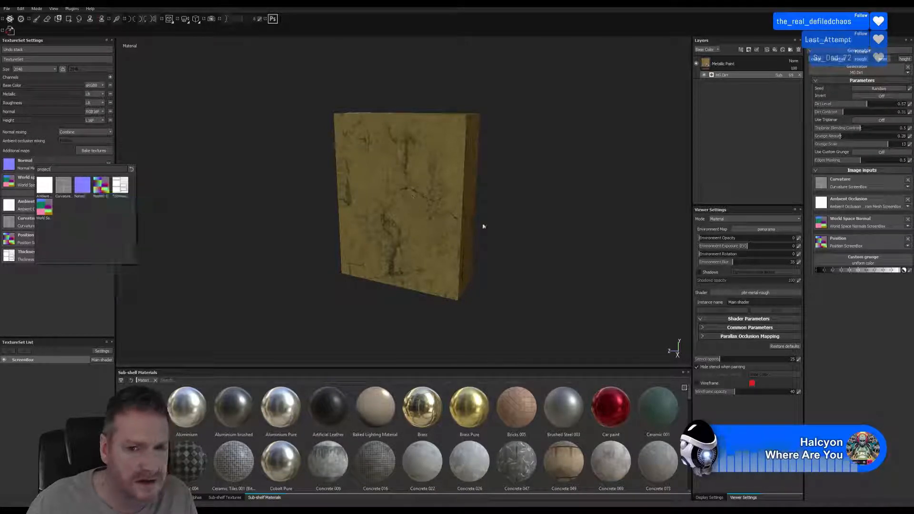
left_click(501, 247)
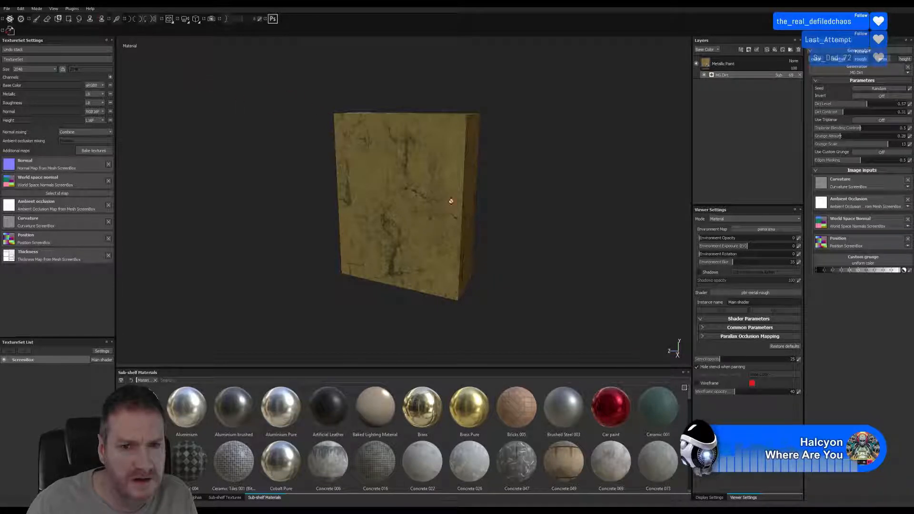
mouse_move(450, 201)
left_mouse_down("alt")
mouse_move(323, 213)
mouse_move(173, 208)
mouse_move(451, 194)
left_mouse_up("alt")
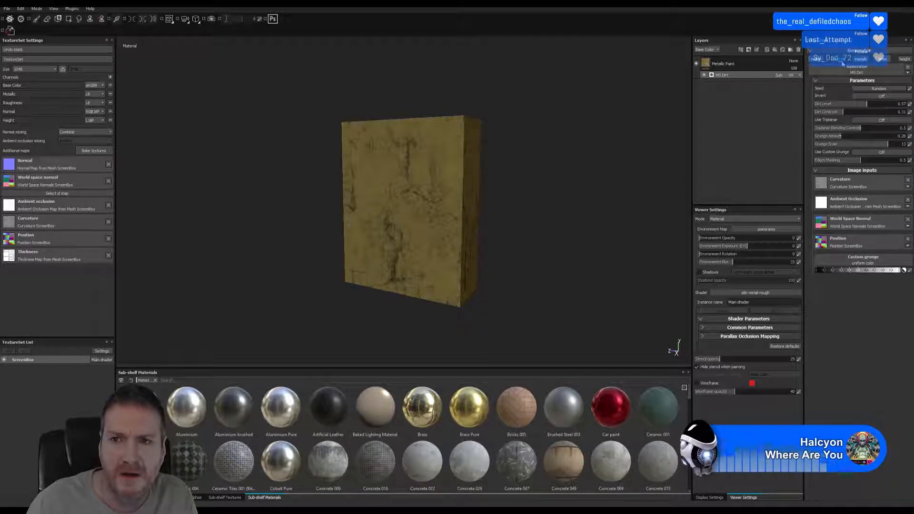
- Review the channels and parameters of the MG Dirt effect and of the Metallic Paint layer
left_click(735, 78)
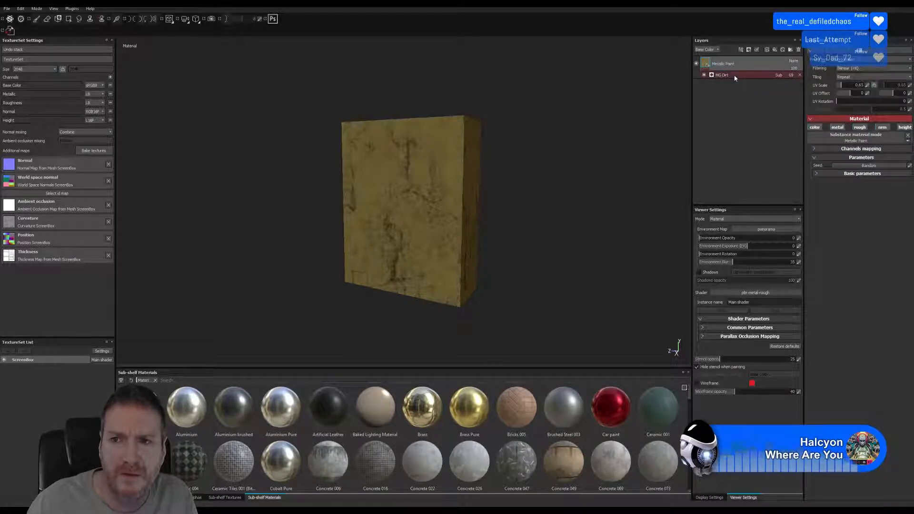
left_click(735, 78)
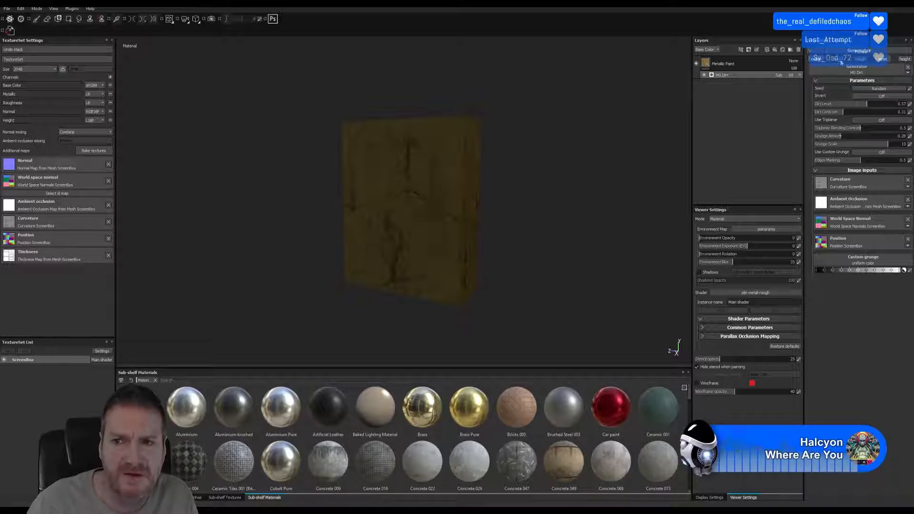
left_click(742, 64)
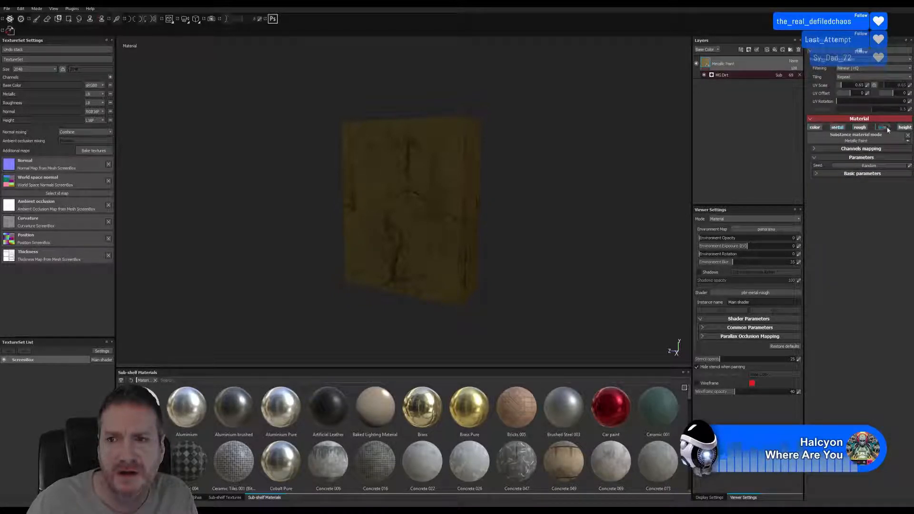
- Export the ScreenBox texture set as 8-bit PNG files at 512x512 to the Screen exports folder
left_click(6, 8)
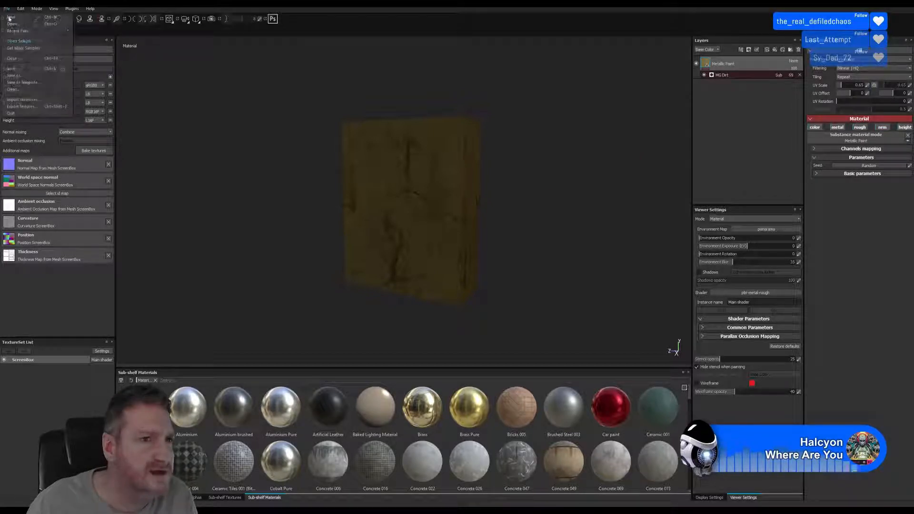
left_click(19, 106)
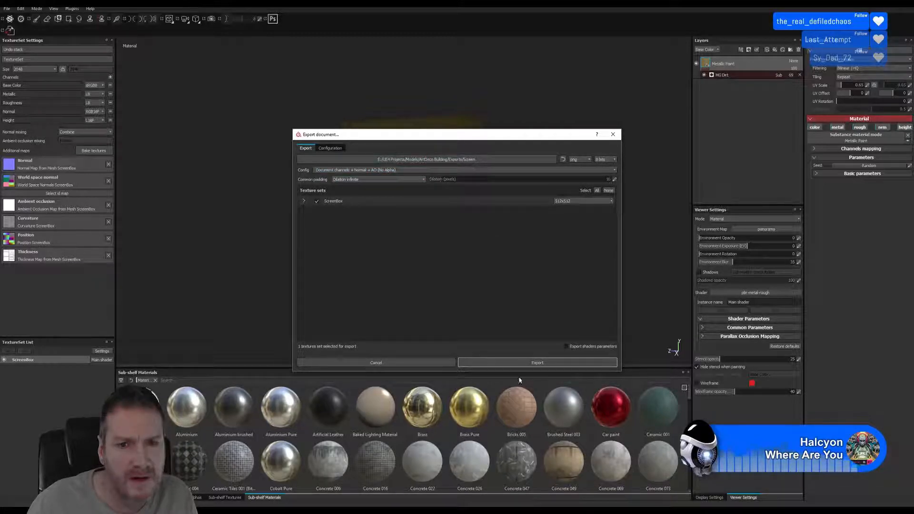
left_click(537, 363)
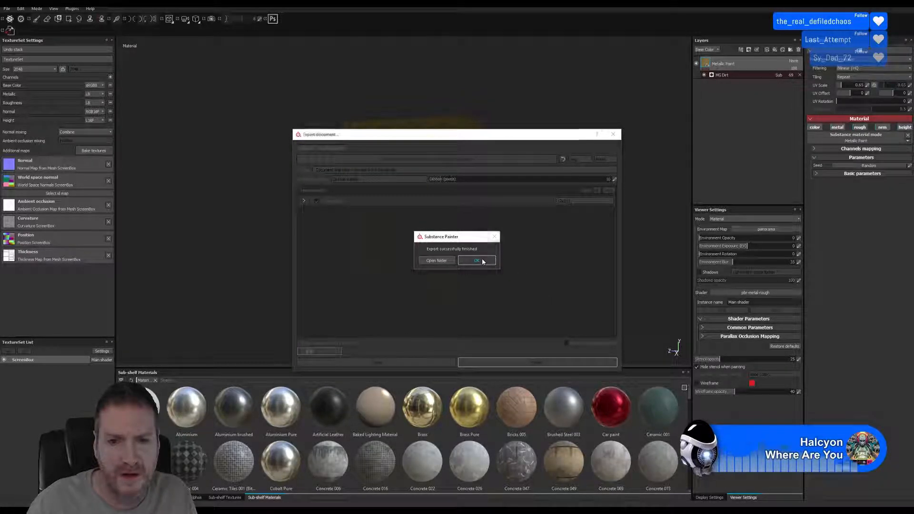
left_click(477, 260)
- Switch back to Unreal Engine and reimport the ScreenBox_Normal_DirectX texture
key("super+d")
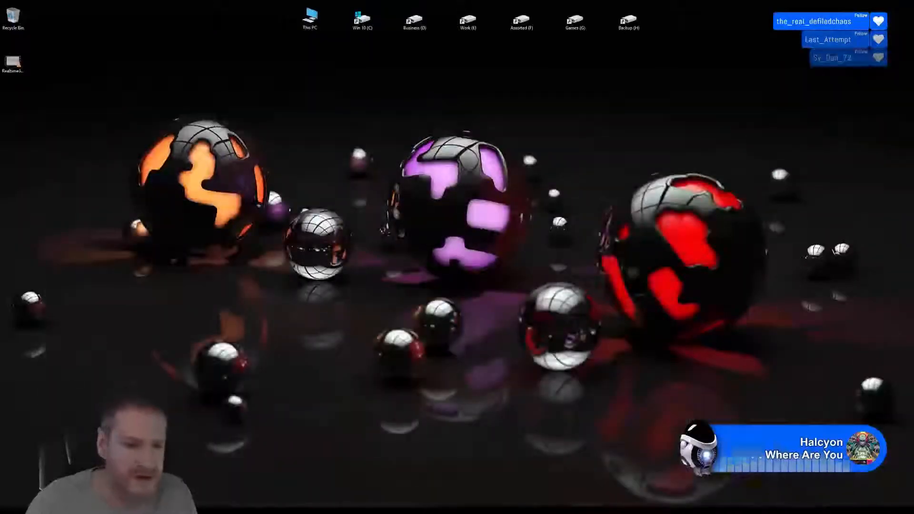
left_click(381, 510)
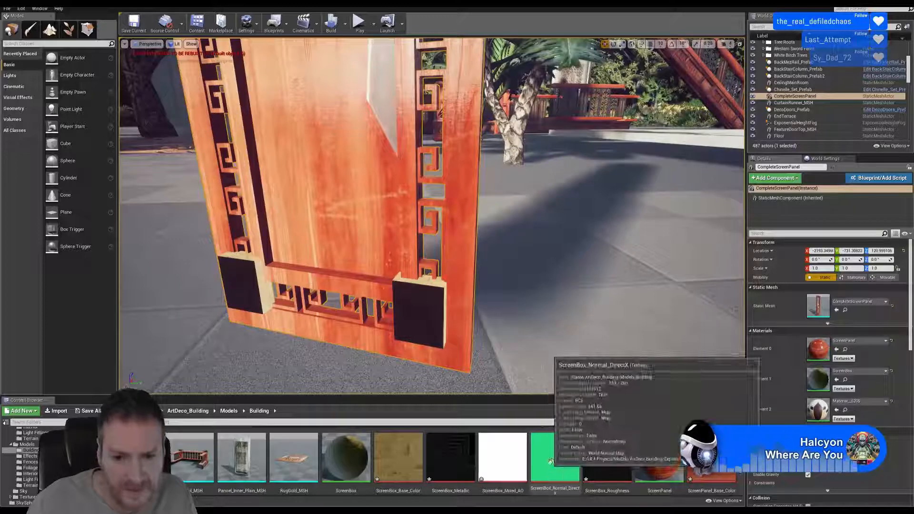
right_click(555, 457)
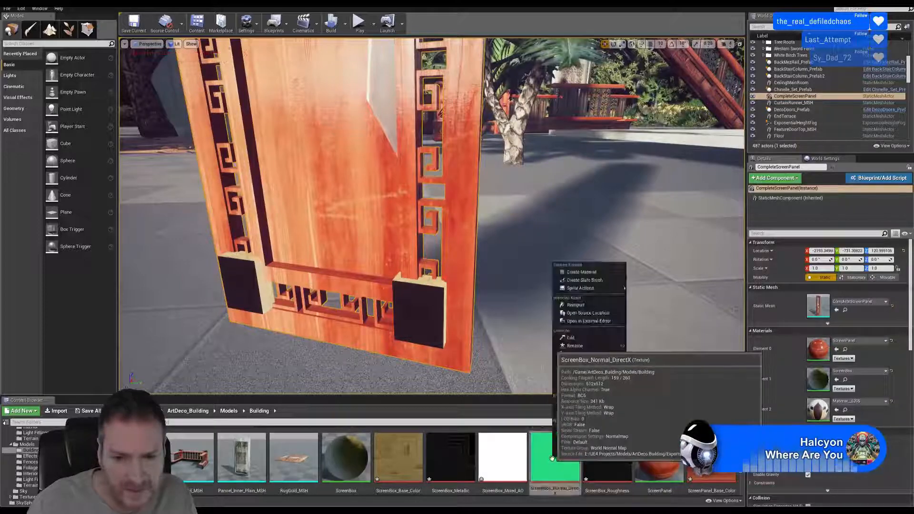
left_click(587, 307)
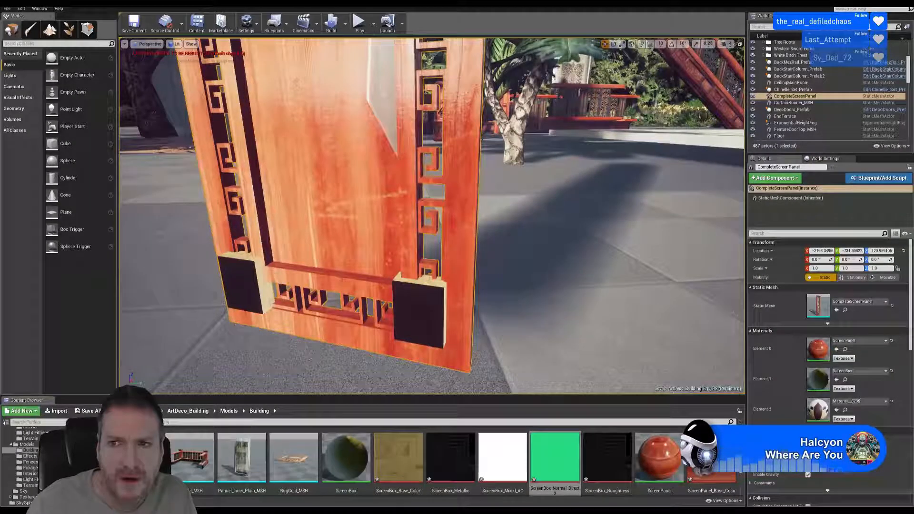
- Disconnect the texture sample from the ScreenBox material's Metallic input, check the preview sphere, save the material, and close its editor
double_click(346, 457)
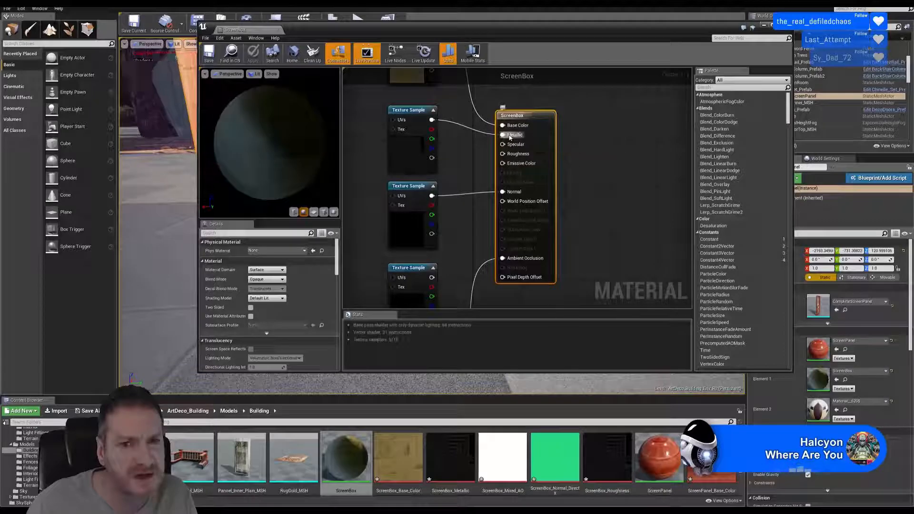
right_click(508, 135)
left_click(528, 153)
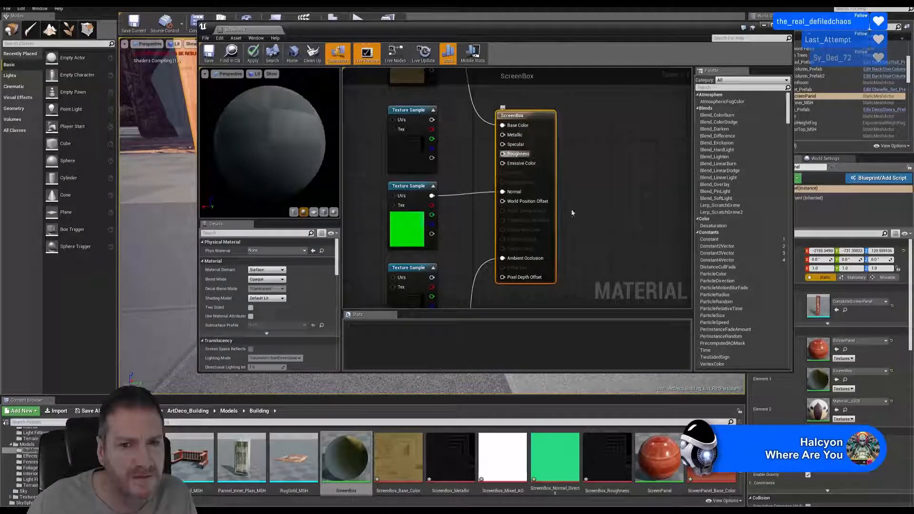
right_click_drag(571, 209, 582, 290)
left_click_drag(314, 174, 285, 183)
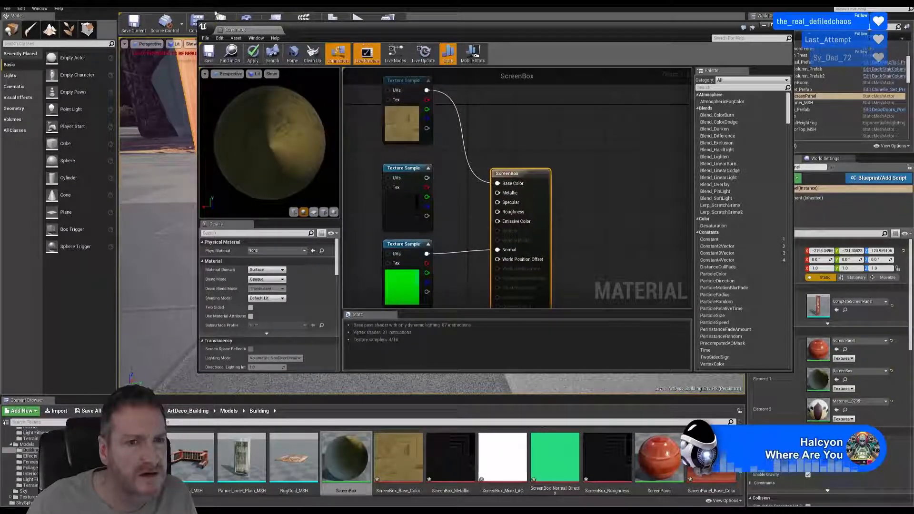
left_click(209, 54)
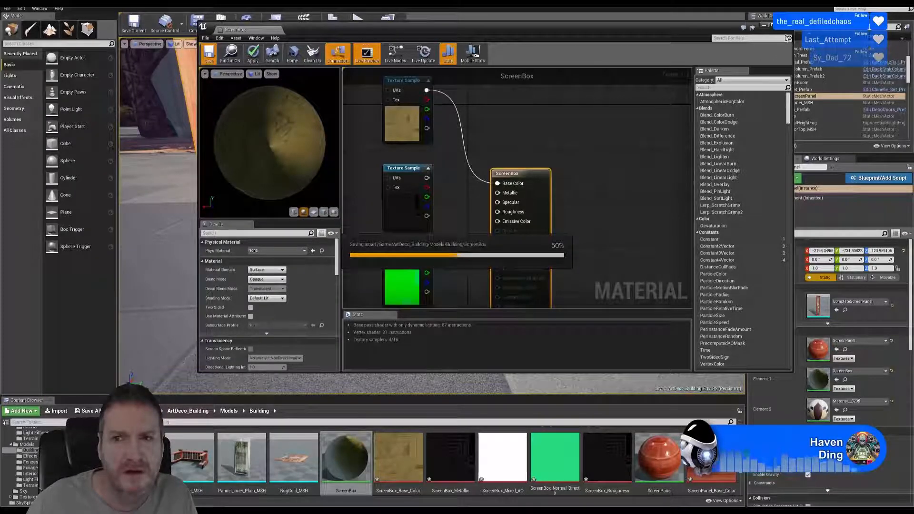
left_click(786, 26)
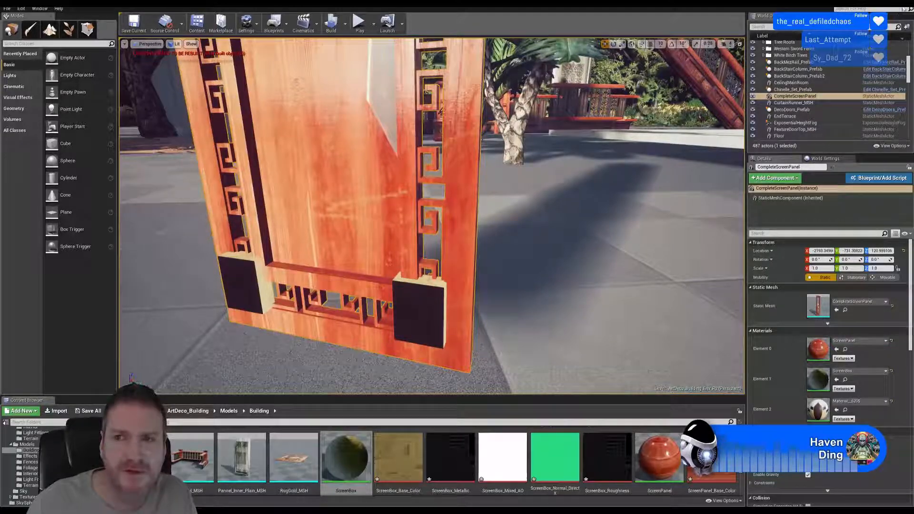
- Switch to Substance Painter, hide the MG Dirt effect on the Metallic Paint layer, and remove it
key("super+d")
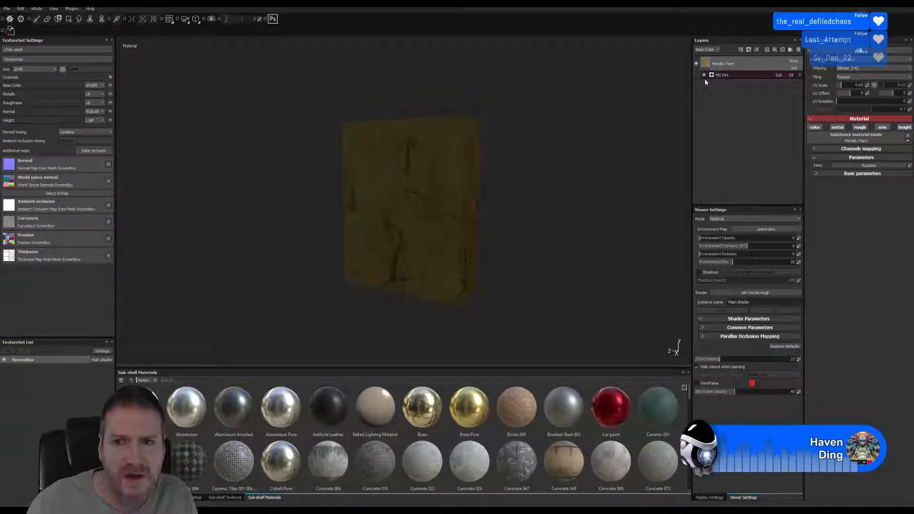
left_click(704, 75)
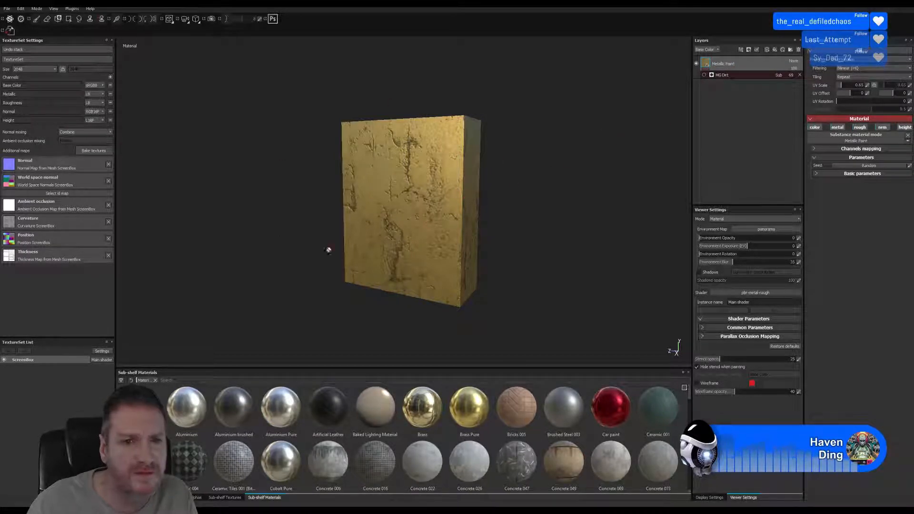
right_click(741, 76)
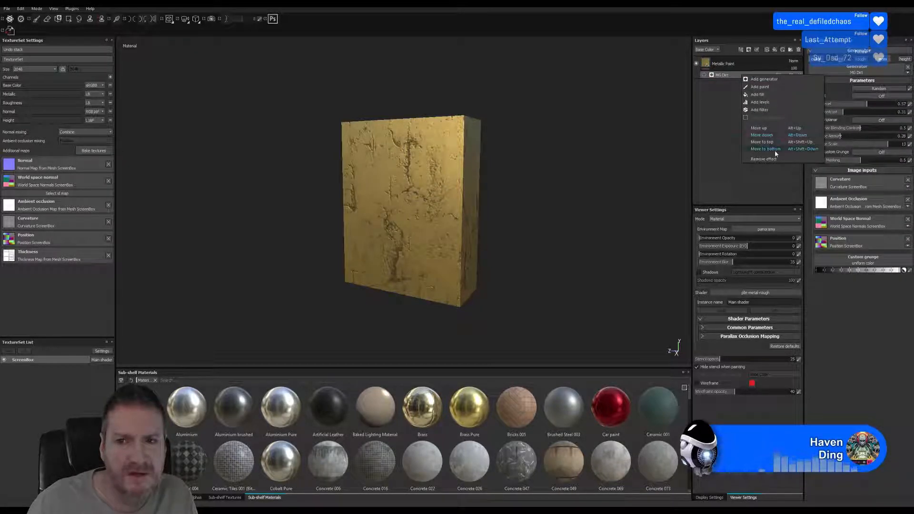
left_click(772, 159)
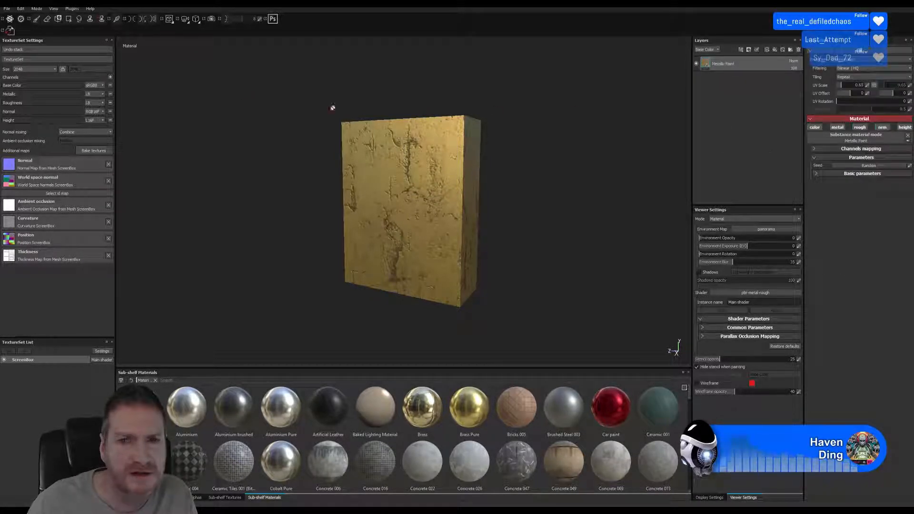
- Export the ScreenBox texture set again as PNG files at 512x512 and check the files in the Screen exports folder
left_click(6, 9)
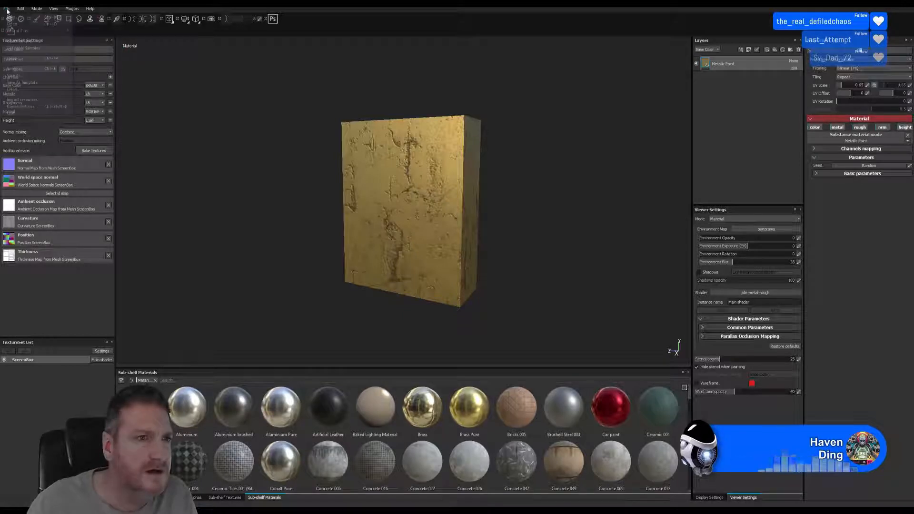
left_click(34, 107)
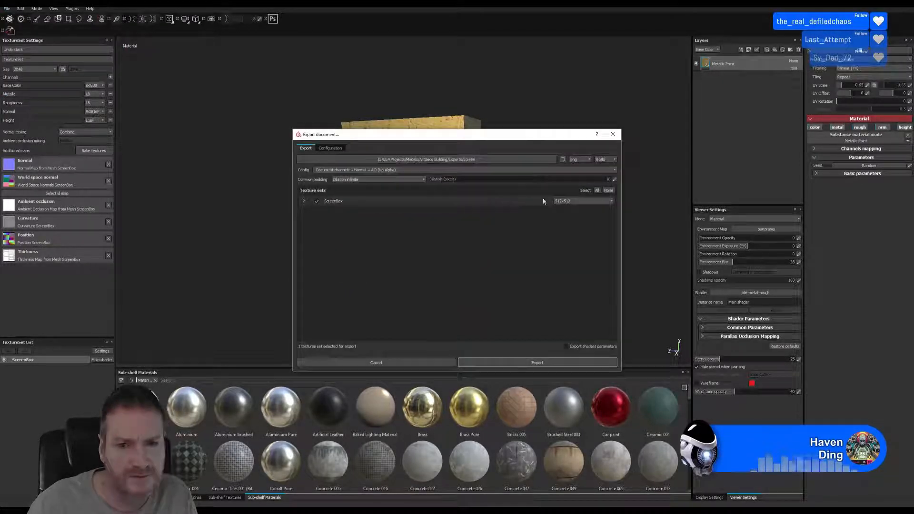
left_click(531, 363)
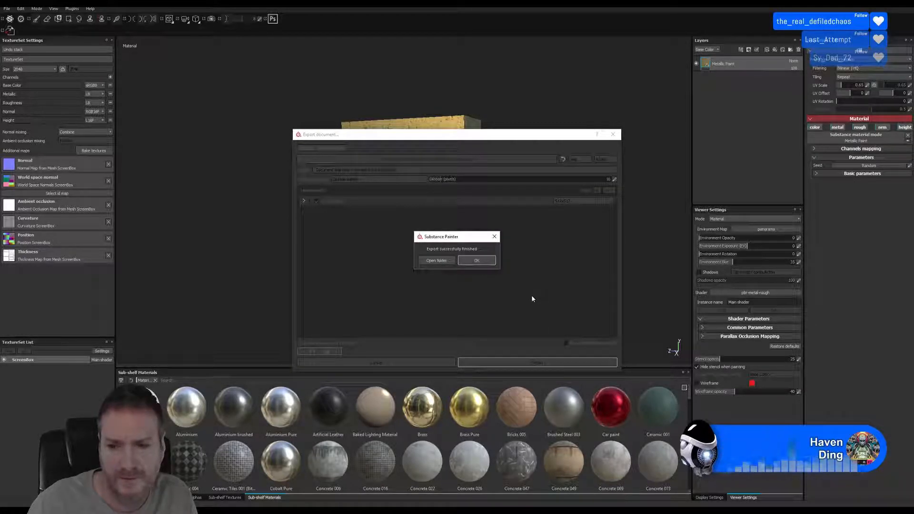
left_click(439, 261)
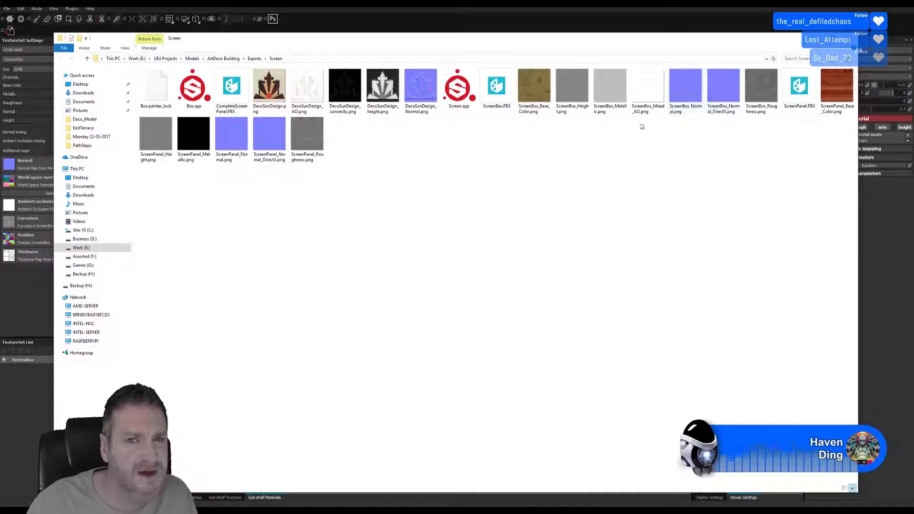
left_click(848, 38)
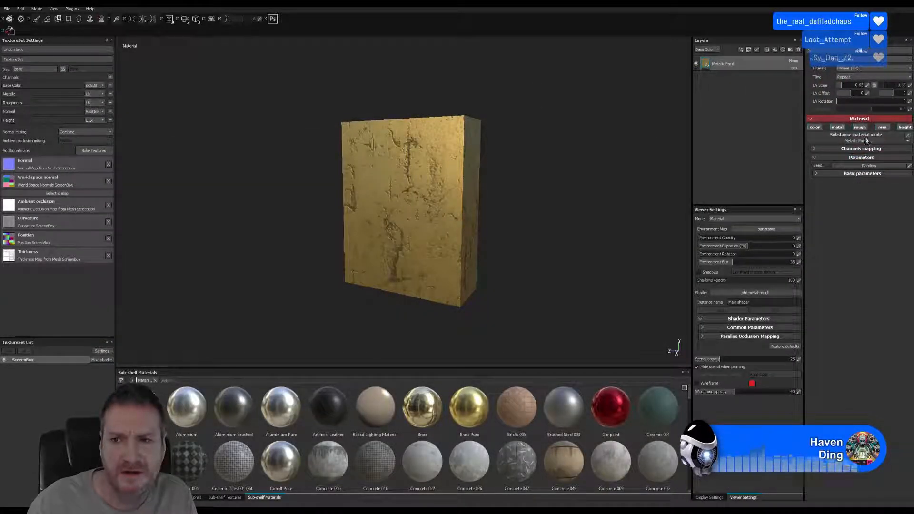
- Switch to Unreal Engine, reimport the ScreenBox_Normal_DirectX texture, and inspect the corner boxes on the screen panel
key("super+d")
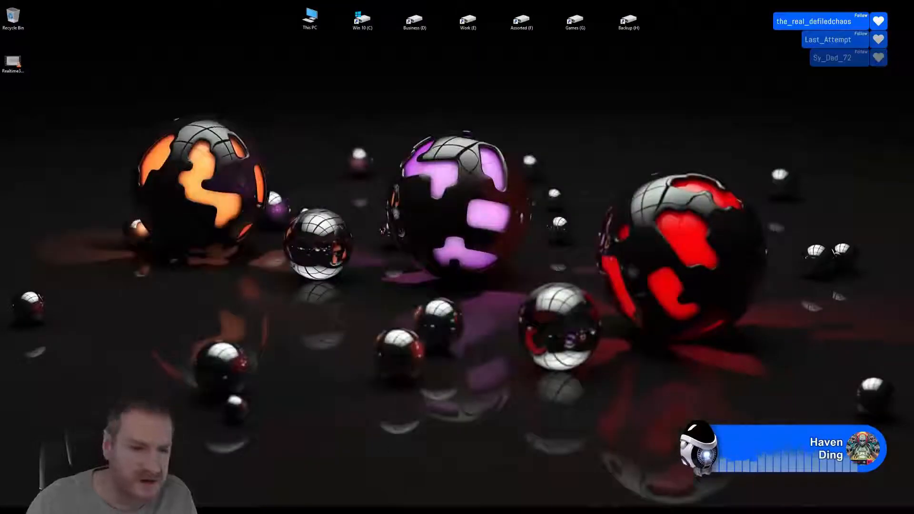
key("alt+Tab")
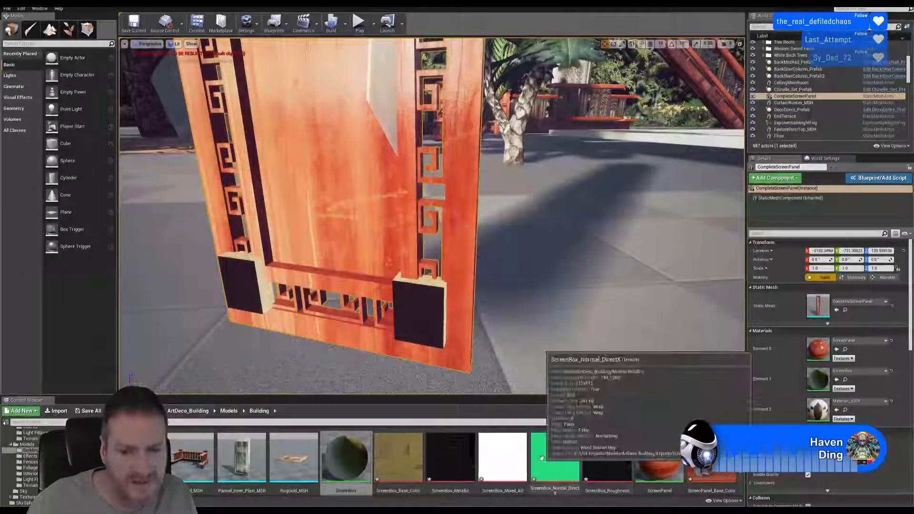
right_click(545, 458)
left_click(567, 305)
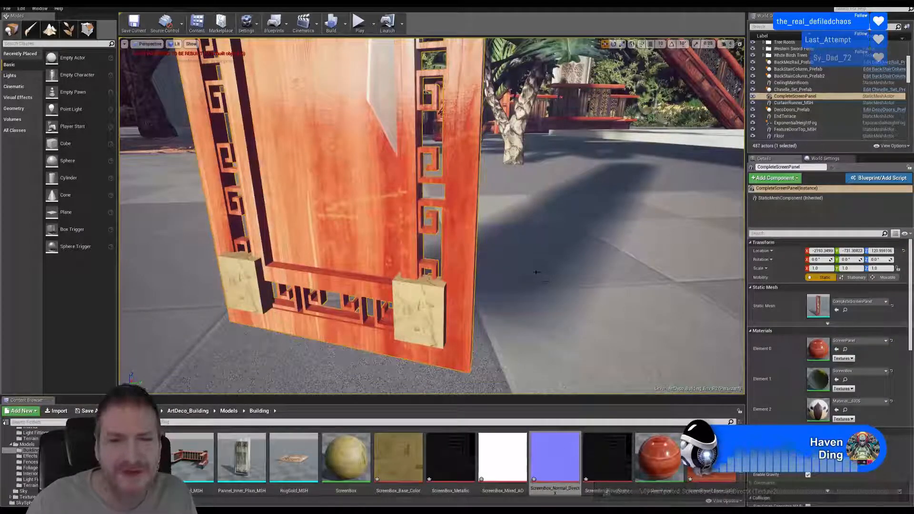
right_click_drag(551, 285, 534, 242)
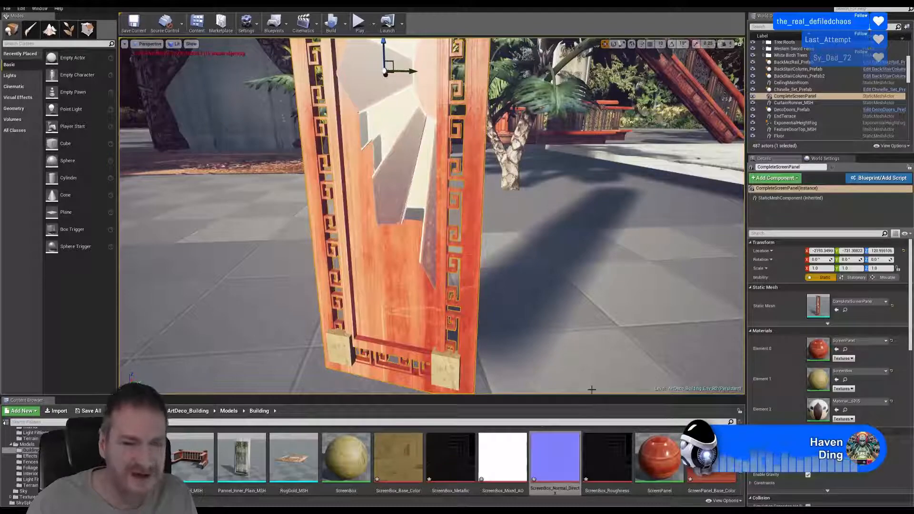
mouse_move(506, 276)
right_mouse_down()
mouse_move(492, 187)
mouse_move(497, 287)
right_mouse_up()
key("w")
key("s")
right_click_drag(409, 209, 415, 208)
key("w")
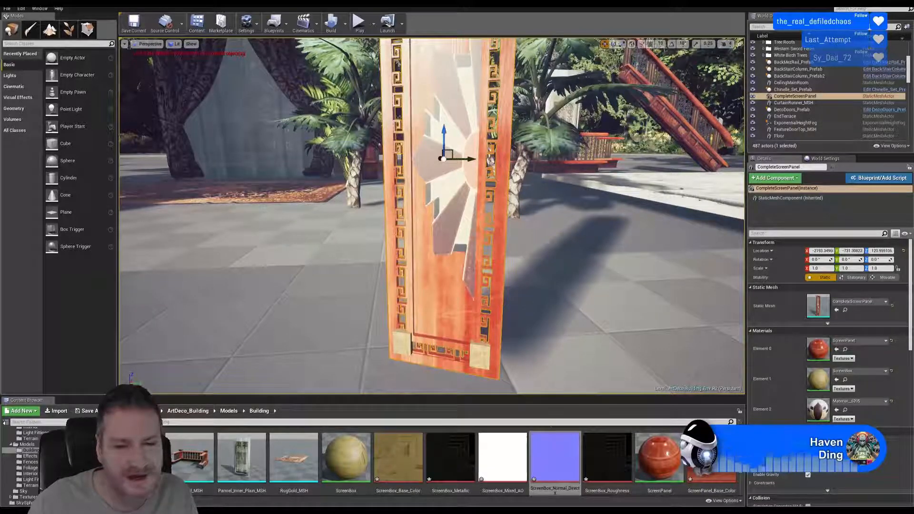
- Open Material__6205 for editing and import DecoSunDesign_AO.png and DecoSunDesign_Normal.png from the Screen exports folder
scroll(740, 477, "down", 3)
scroll(741, 477, "up", 5)
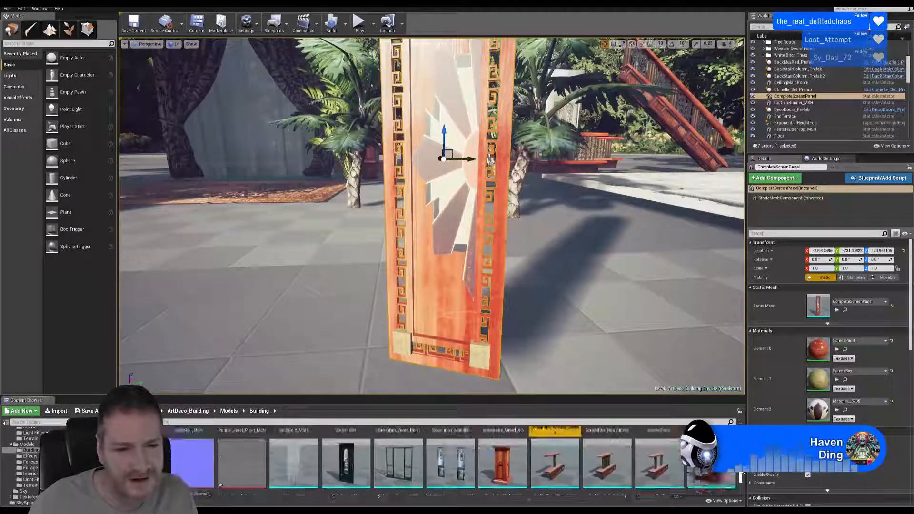
scroll(710, 459, "down", 1)
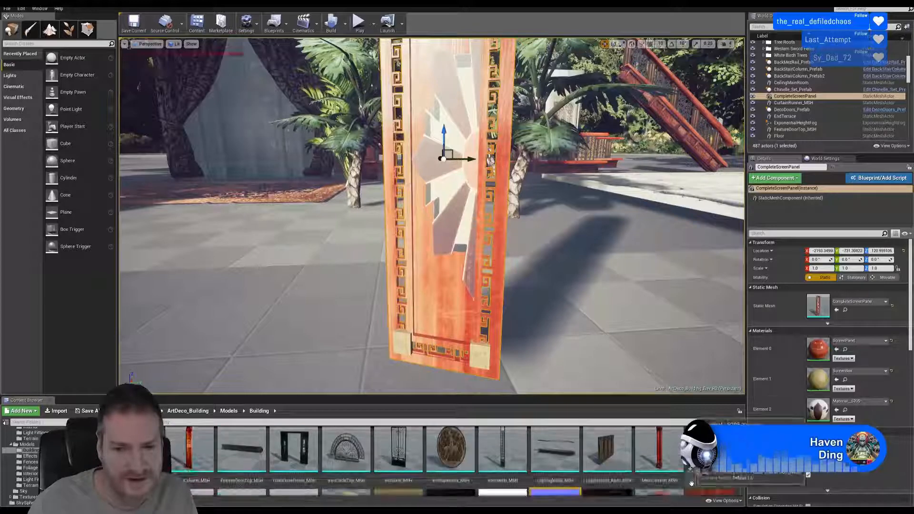
left_click(709, 460)
double_click(711, 455)
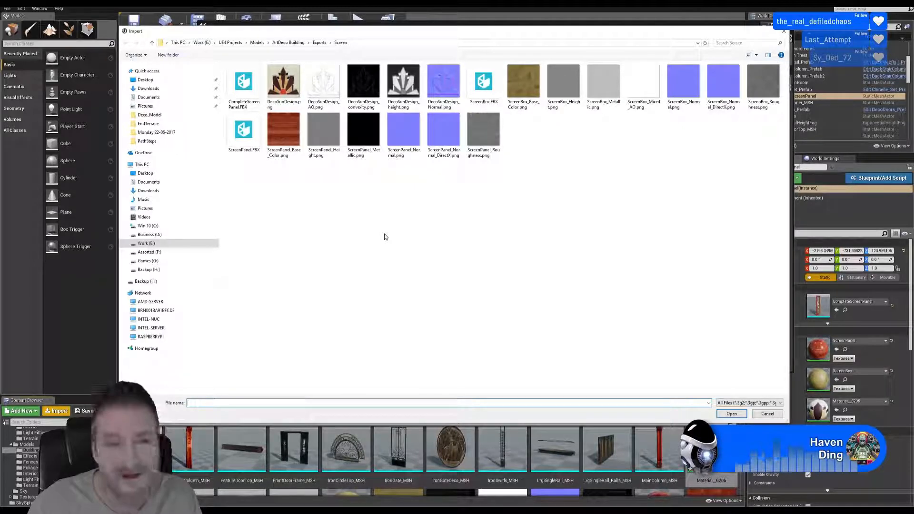
left_click(322, 91)
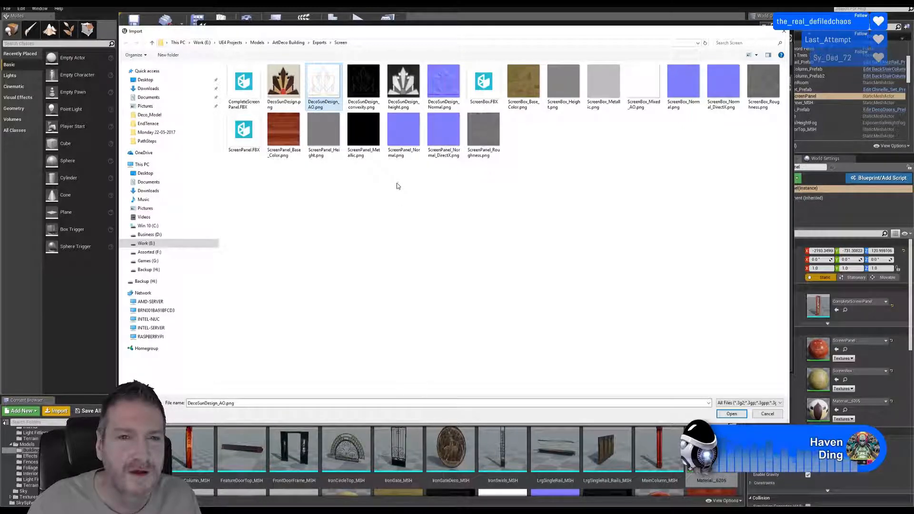
left_click(443, 85, "ctrl")
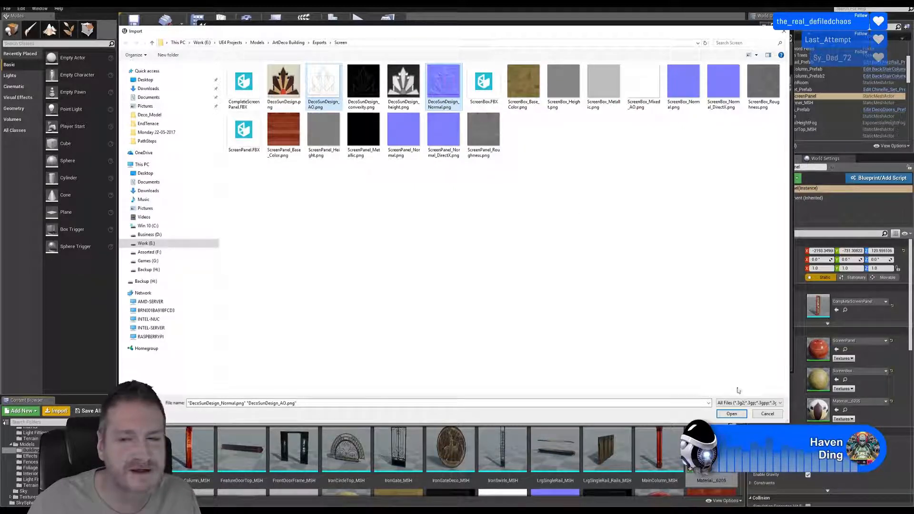
left_click(732, 414)
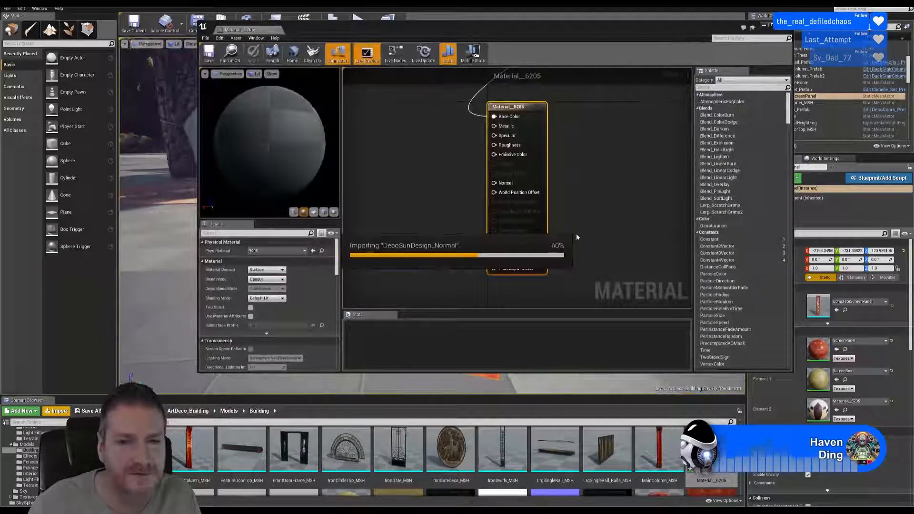
- Add the DecoSunDesign AO and normal textures to the Material__6205 graph and stack all three texture samples beside the material node
left_click_drag(242, 455, 412, 219)
right_click_drag(572, 163, 577, 197)
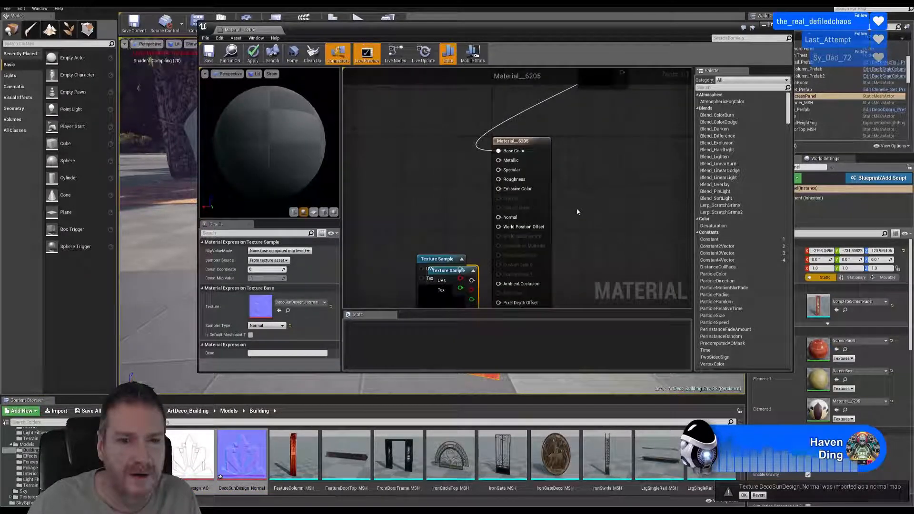
scroll(578, 212, "down", 2)
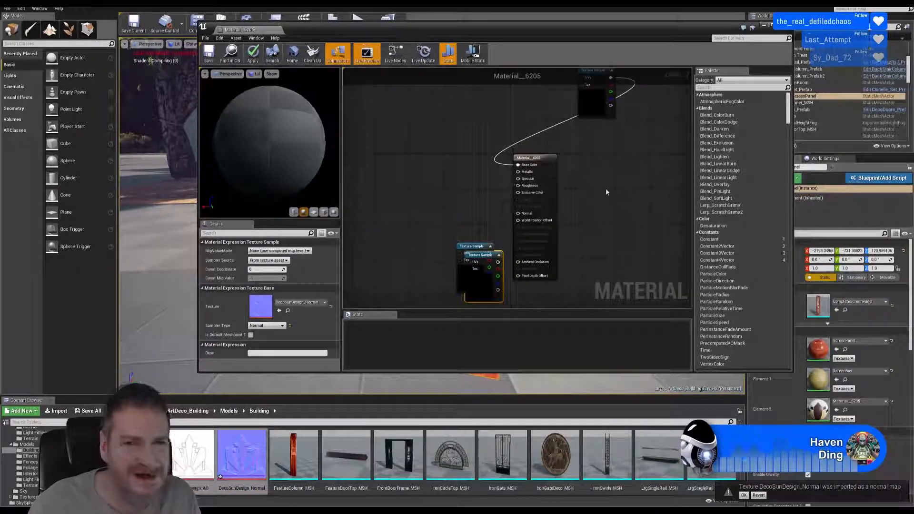
right_click_drag(608, 172, 602, 188)
left_click_drag(588, 97, 404, 186)
right_click_drag(482, 273, 506, 217)
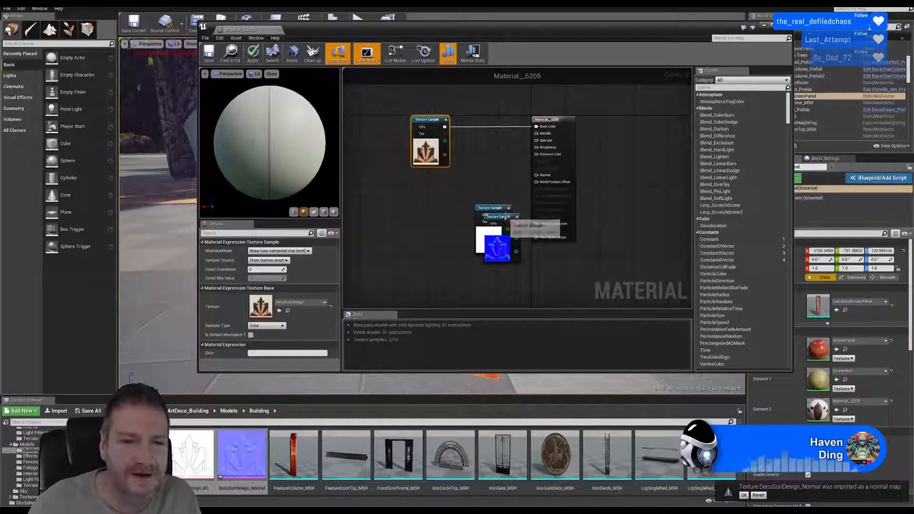
left_click_drag(505, 217, 434, 186)
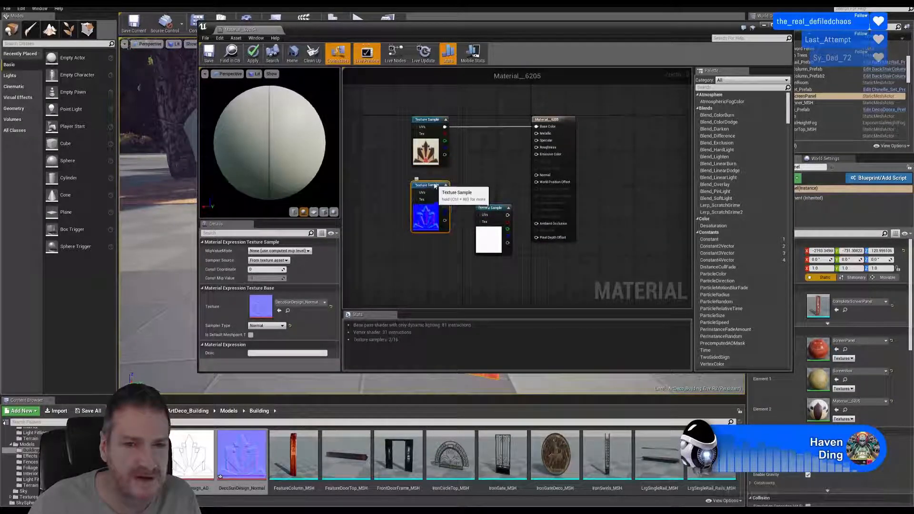
left_click_drag(493, 212, 431, 255)
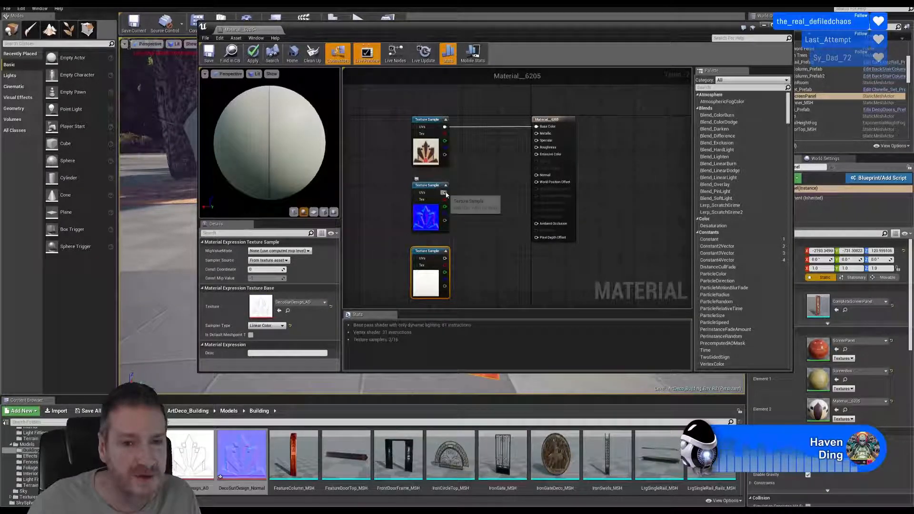
- Connect the normal sample to Normal and the AO sample to Ambient Occlusion, save the material, and close its editor
left_click_drag(445, 193, 541, 176)
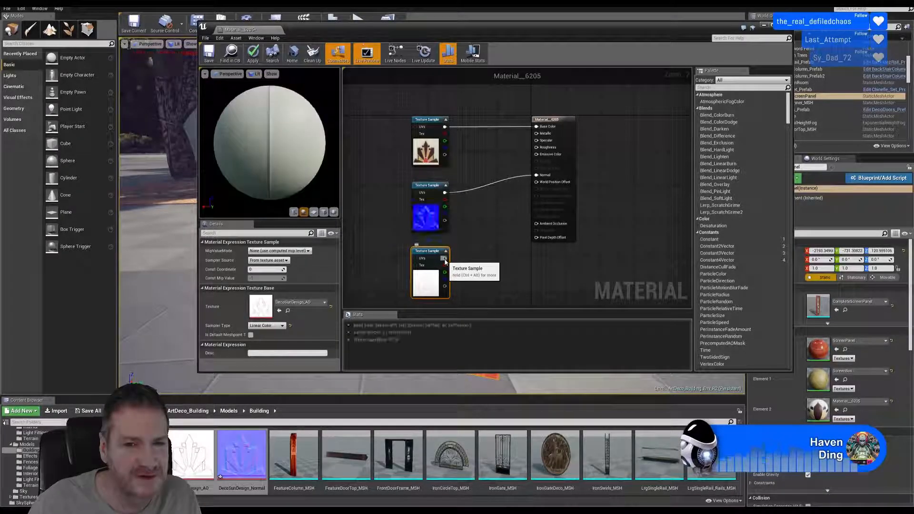
left_click_drag(445, 259, 536, 224)
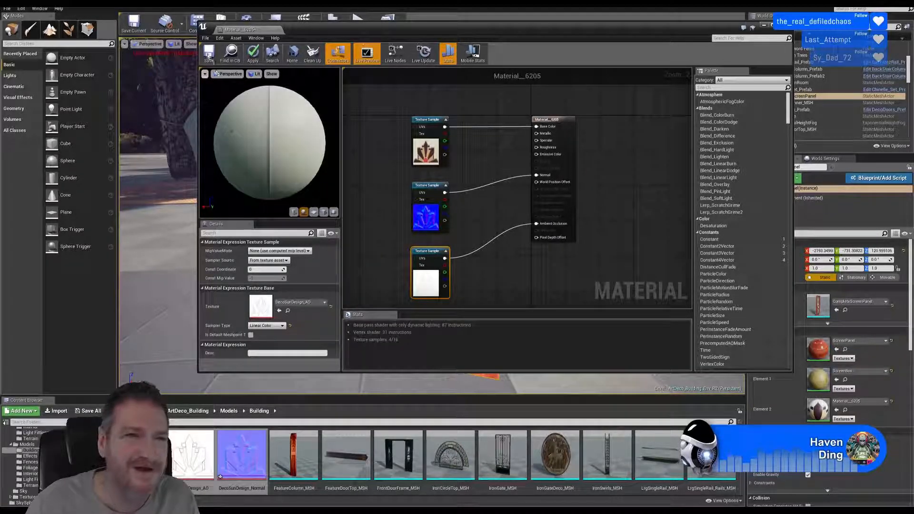
key("ctrl+s")
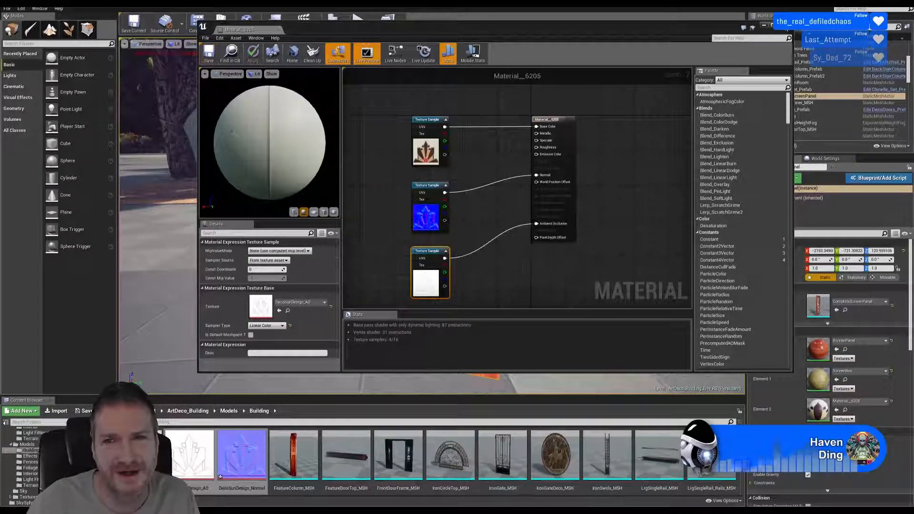
left_click(785, 25)
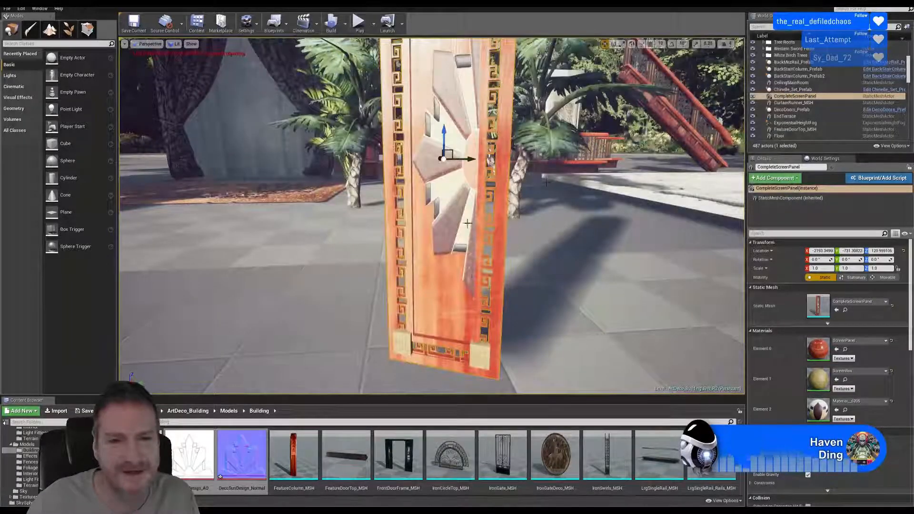
- Inspect the whole screen panel in the level and compare it with the folding screen model in 3ds Max
mouse_move(460, 194)
right_mouse_down()
mouse_move(485, 167)
mouse_move(458, 194)
mouse_move(452, 183)
right_mouse_up()
key("s")
key("w")
key("s")
right_click_drag(451, 318, 455, 318)
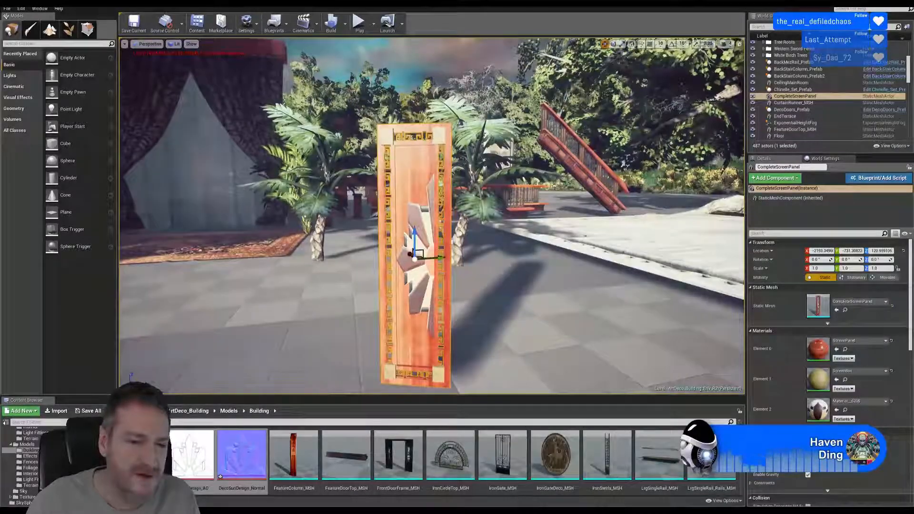
key("alt+Tab")
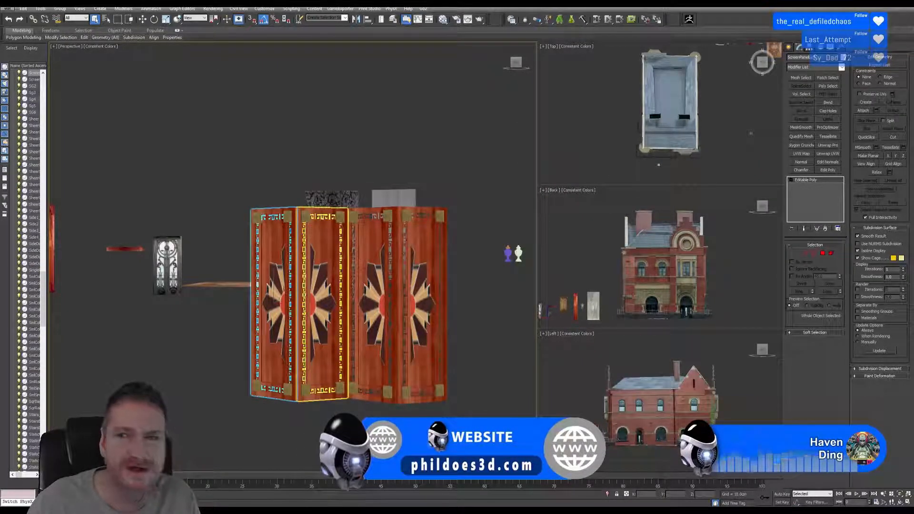
key("alt+Tab")
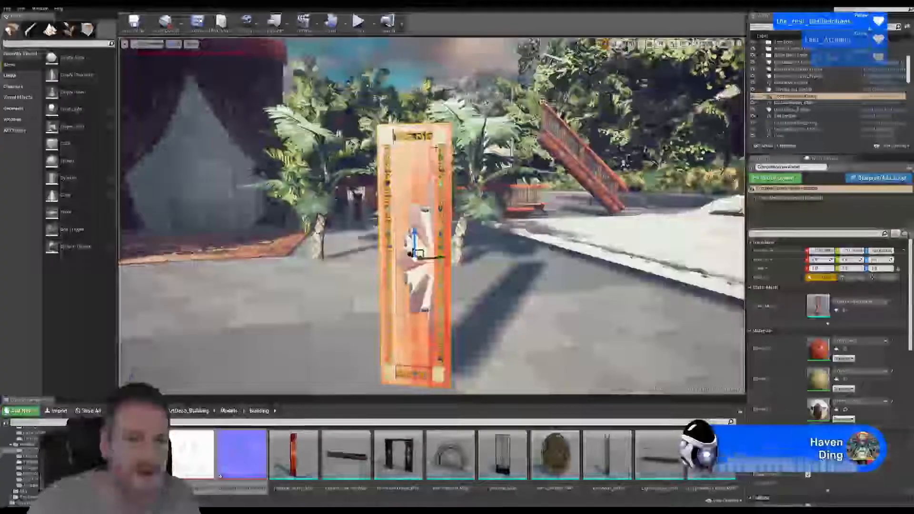
- Duplicate the CompleteScreenPanel actor and move the copy along the Y axis to stand beside the original
right_click(438, 138)
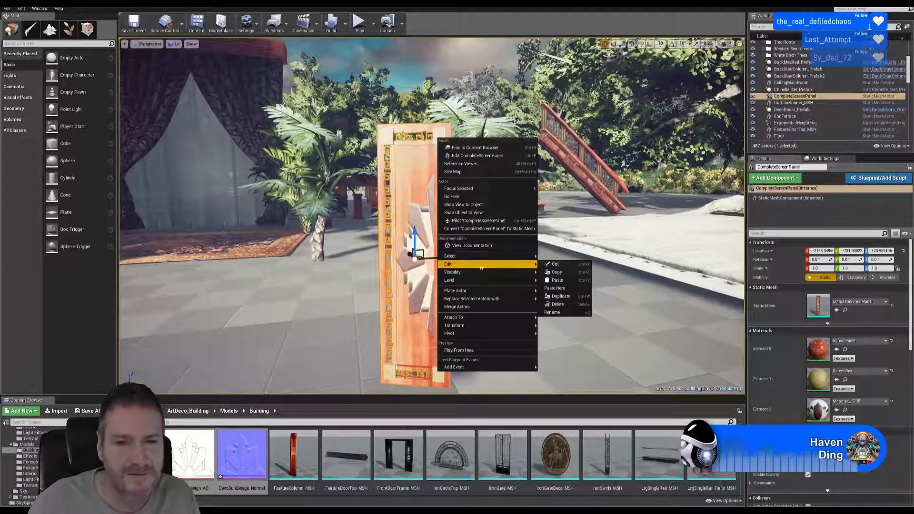
left_click(561, 296)
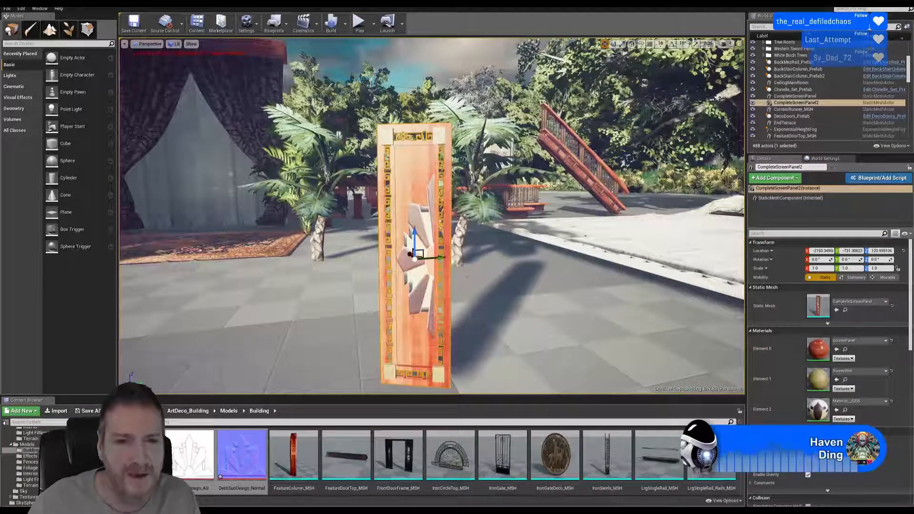
left_click_drag(440, 258, 537, 255)
- Try mirroring the duplicated screen panel on the X axis and undo the mirroring
right_click(530, 144)
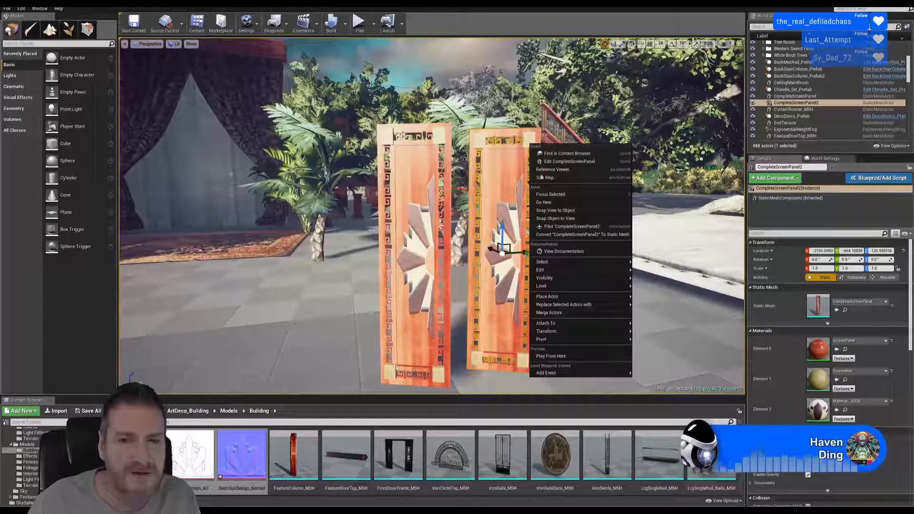
mouse_move(579, 332)
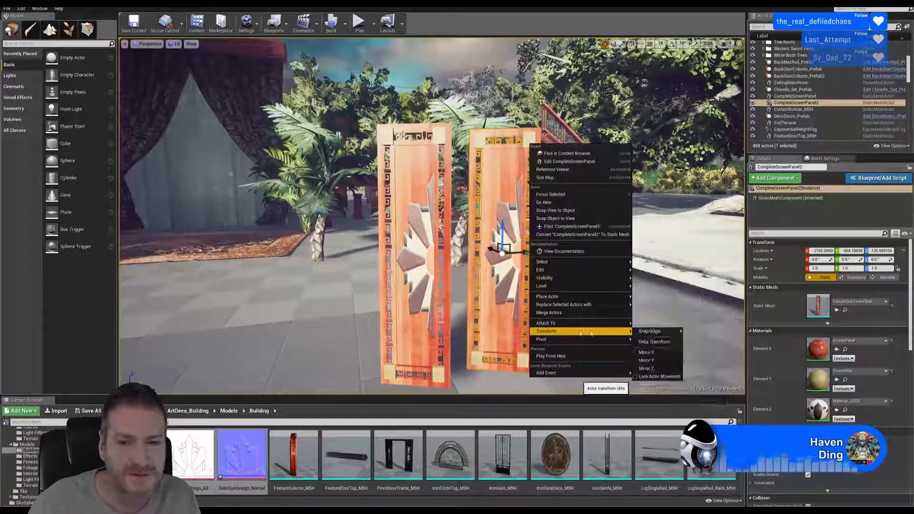
left_click(647, 353)
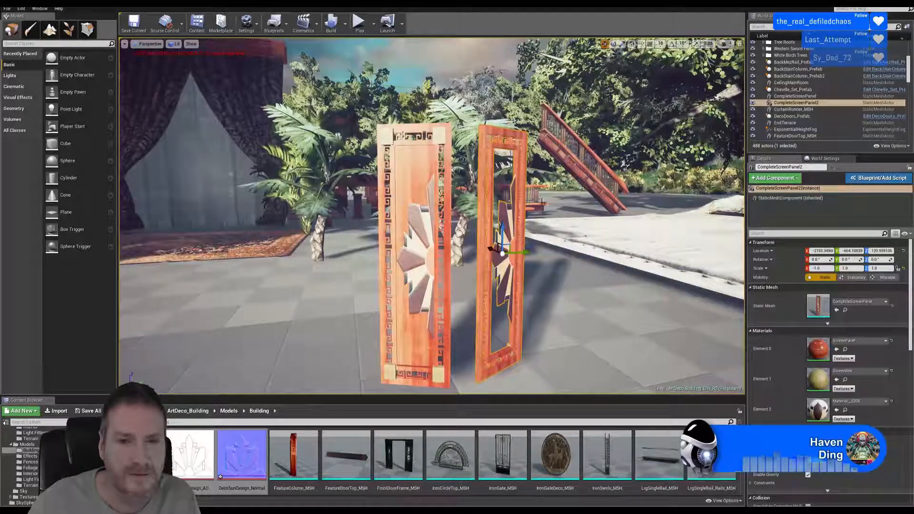
left_click(21, 9)
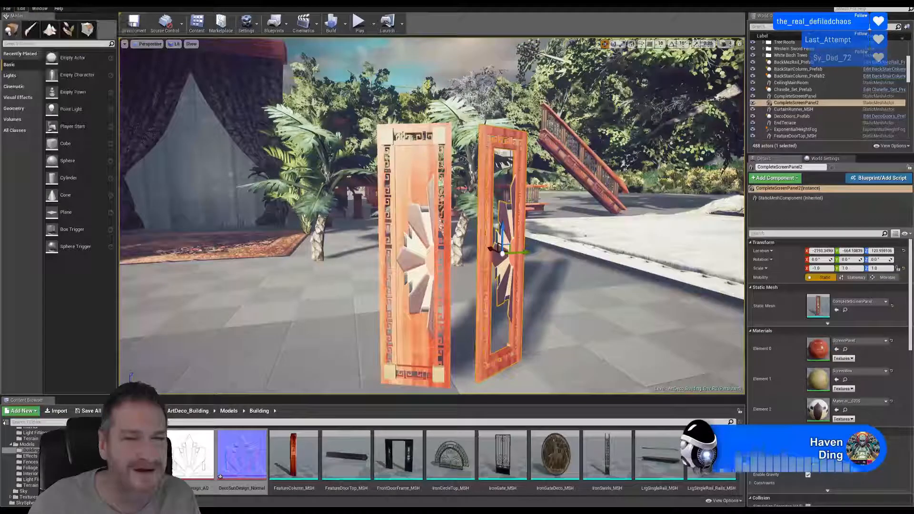
left_click(36, 21)
- Mirror the duplicated screen panel, CompleteScreenPanel2, along the Y axis
right_click(506, 224)
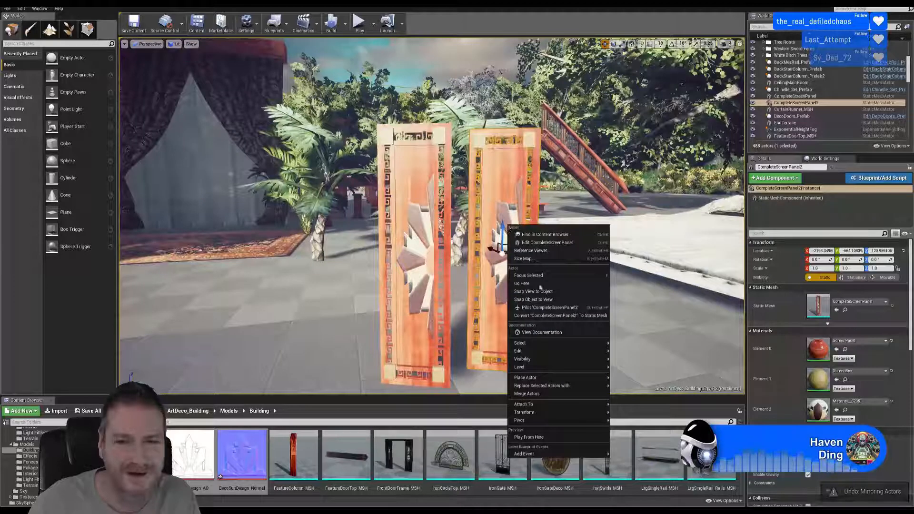
mouse_move(537, 356)
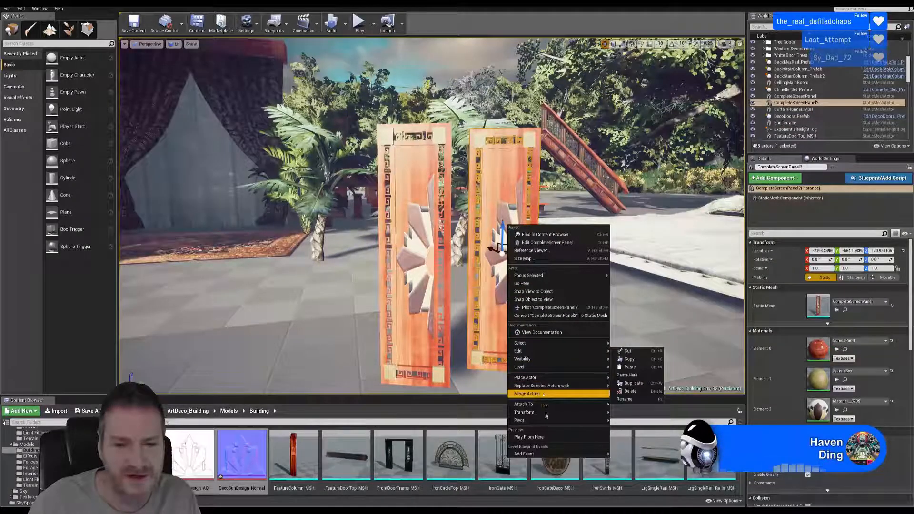
mouse_move(548, 413)
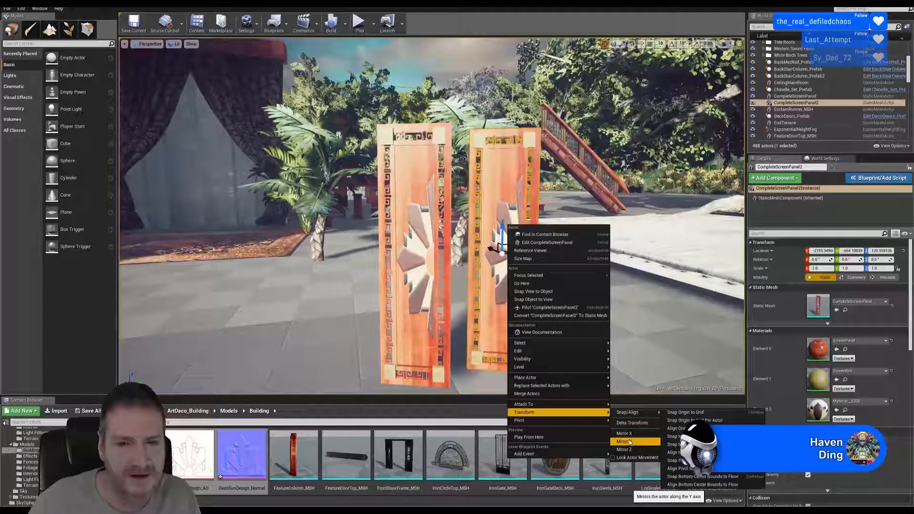
left_click(624, 433)
right_click_drag(539, 286, 446, 271)
key("d")
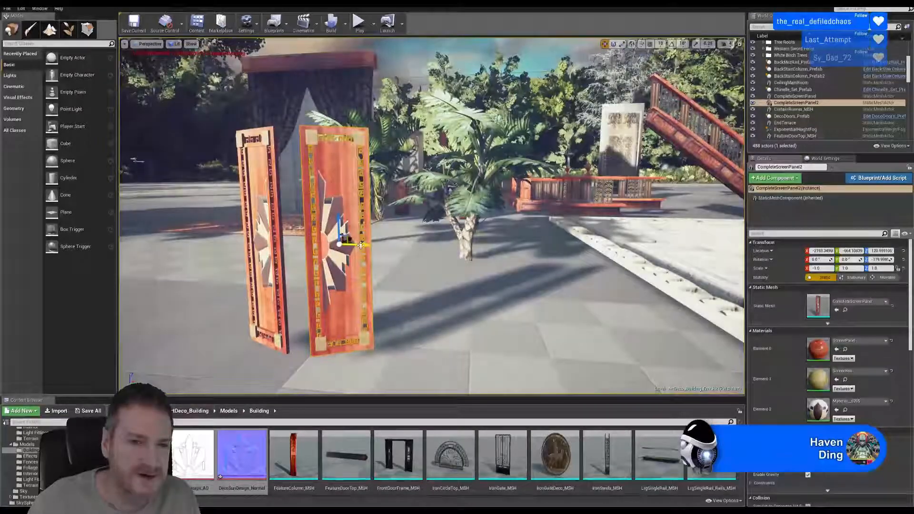
- Move the mirrored panel along the Y axis until its edge meets the original panel, forming a folded pair
left_click_drag(358, 245, 336, 244)
right_click_drag(382, 272, 371, 287)
key("w")
key("w")
key("s")
right_click_drag(375, 217, 375, 217)
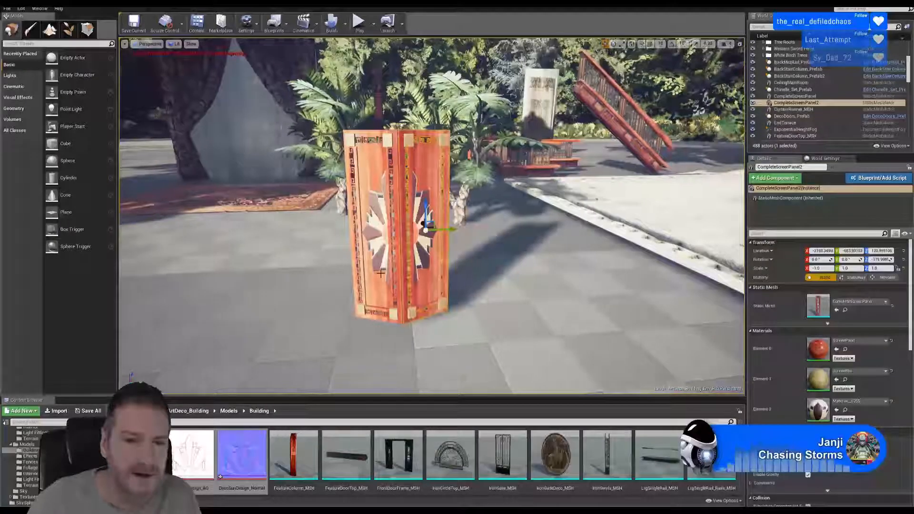
- Duplicate both screen panels together and move the copied pair along the Y axis so its edge meets the first pair
left_click(377, 211, "ctrl")
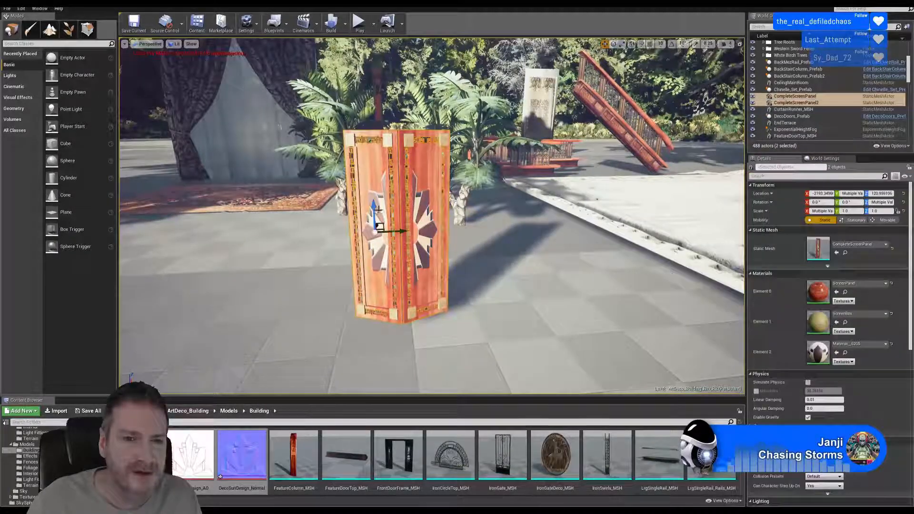
right_click(379, 212)
mouse_move(419, 328)
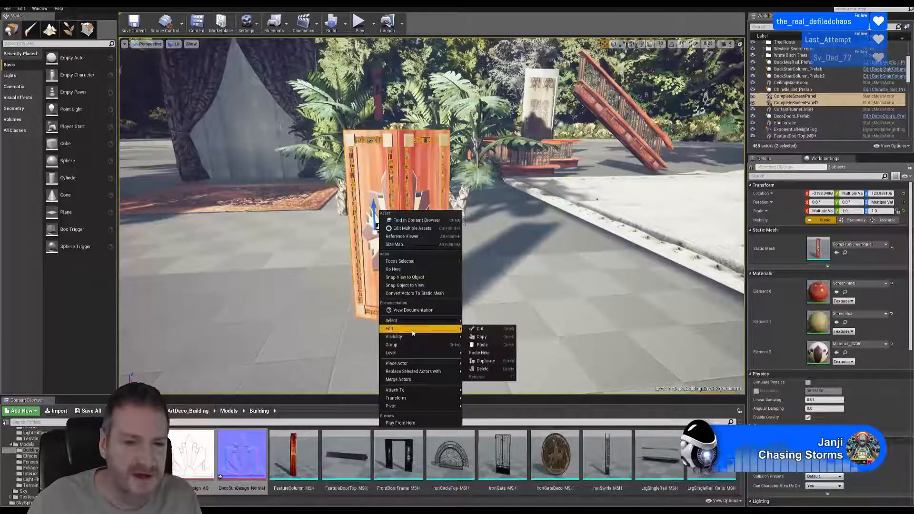
left_click(480, 361)
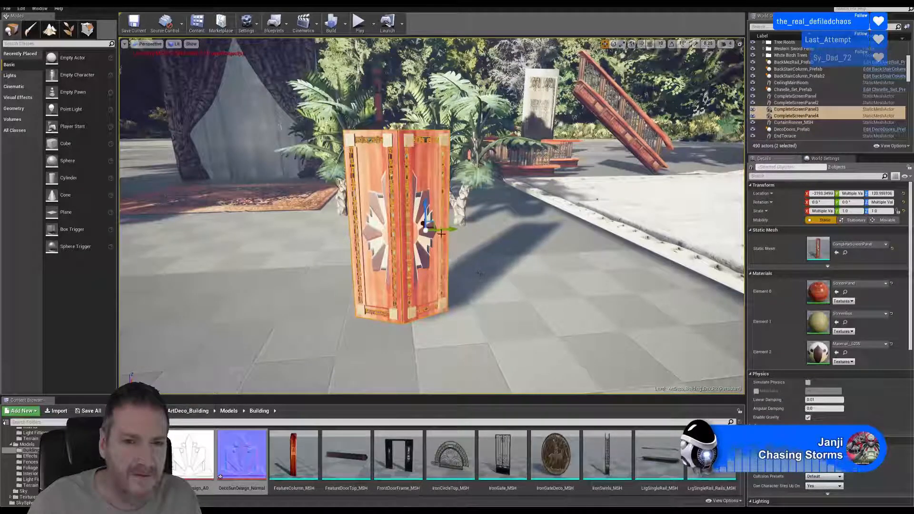
left_click_drag(456, 221, 490, 220)
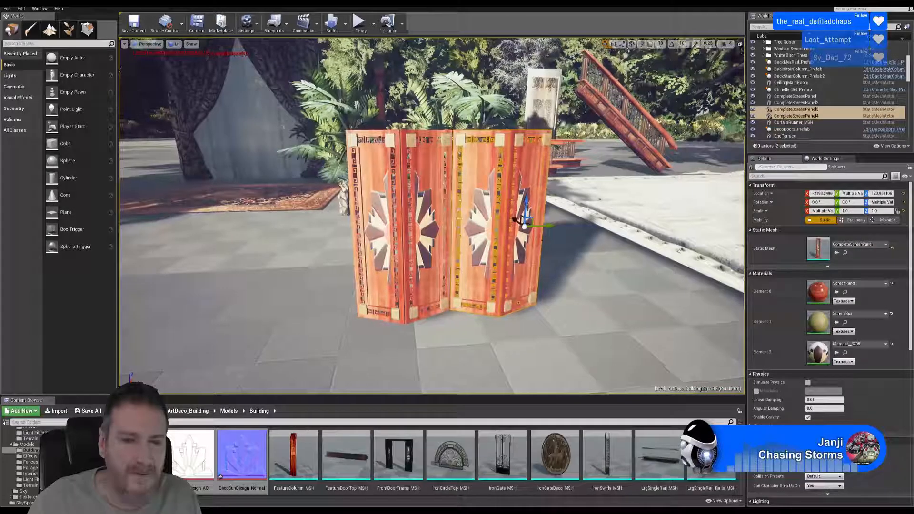
right_click_drag(516, 221, 598, 315)
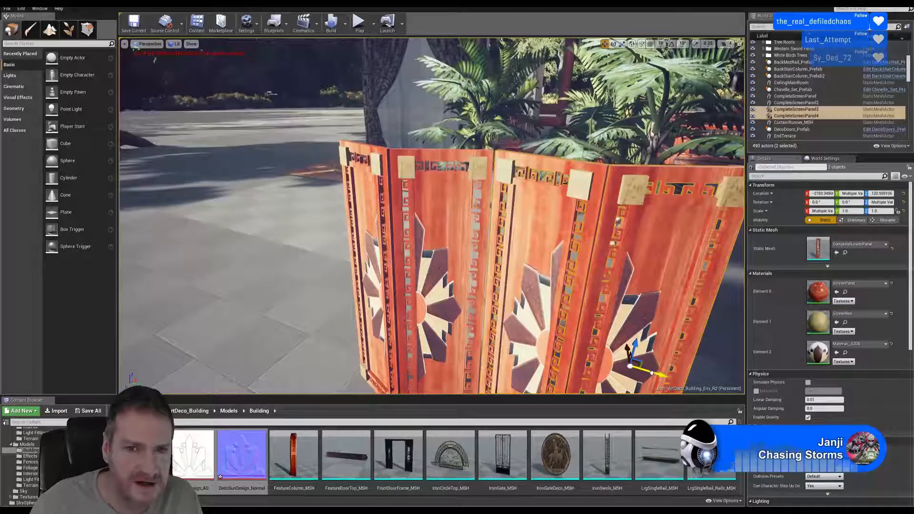
left_click_drag(652, 373, 650, 372)
right_click_drag(637, 368, 670, 381)
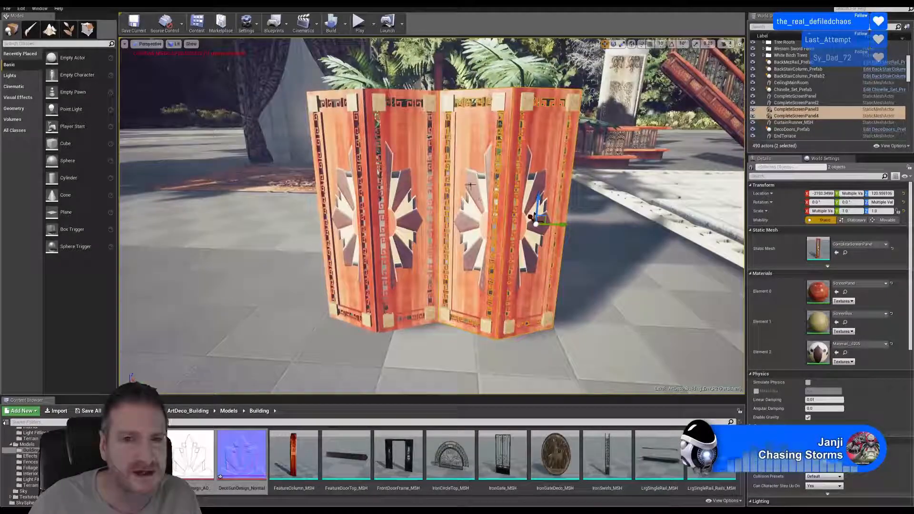
- Convert all four screen panels into one Blueprint class named CompleteScreenPanel_Prefab in the ArtDeco_Building/Blueprints folder
left_click(353, 108)
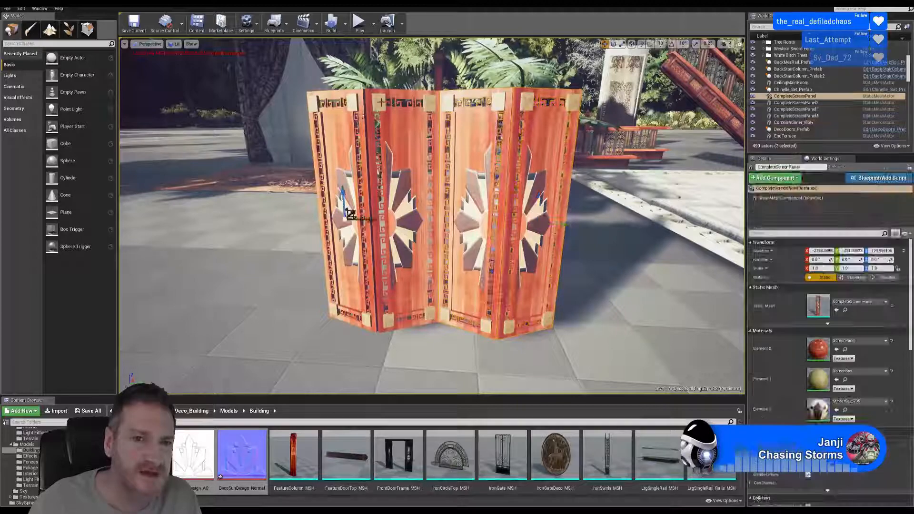
left_click(447, 106, "ctrl")
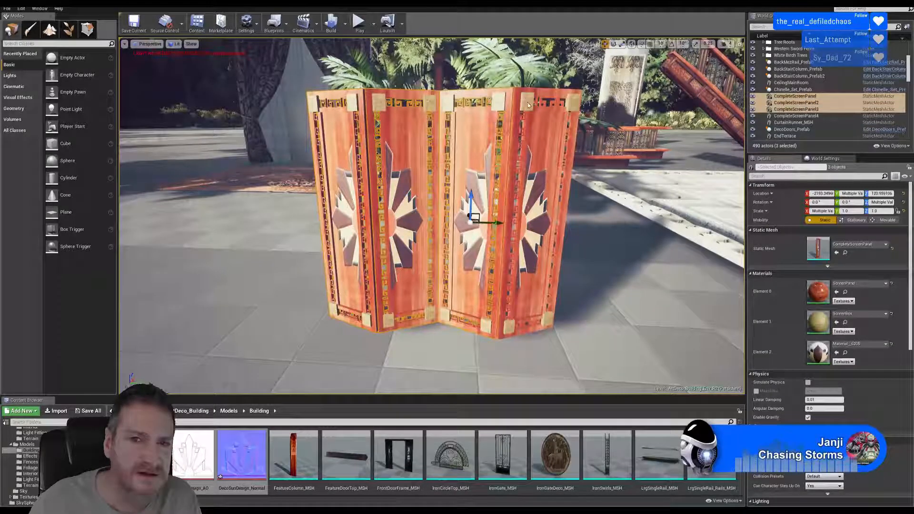
right_click_drag(457, 224, 433, 218)
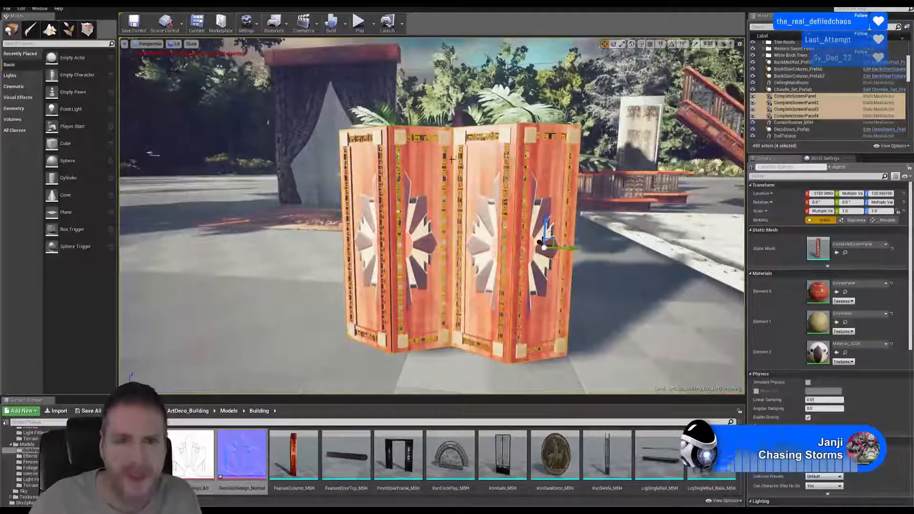
left_click(286, 25)
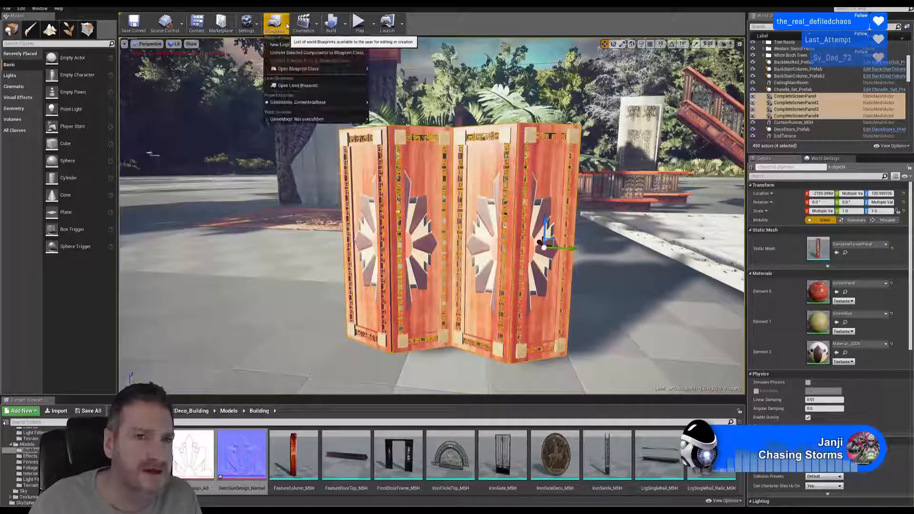
left_click(308, 54)
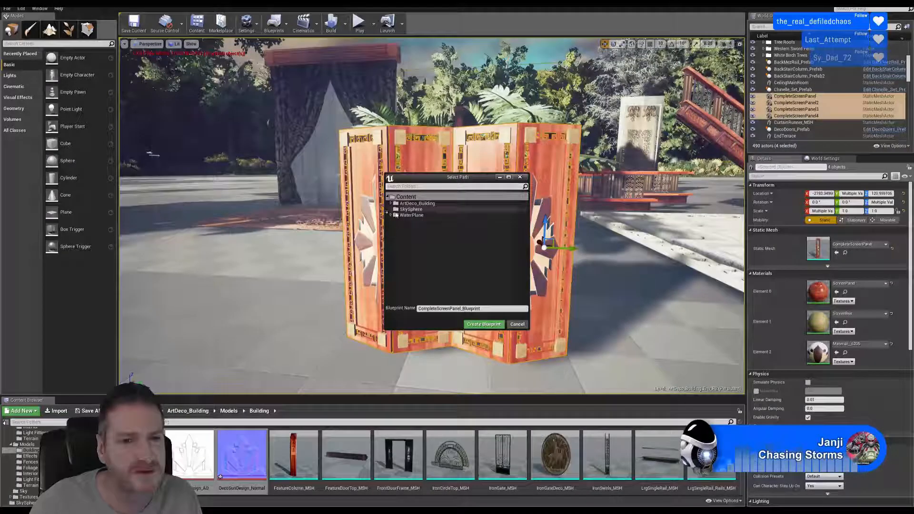
left_click(407, 204)
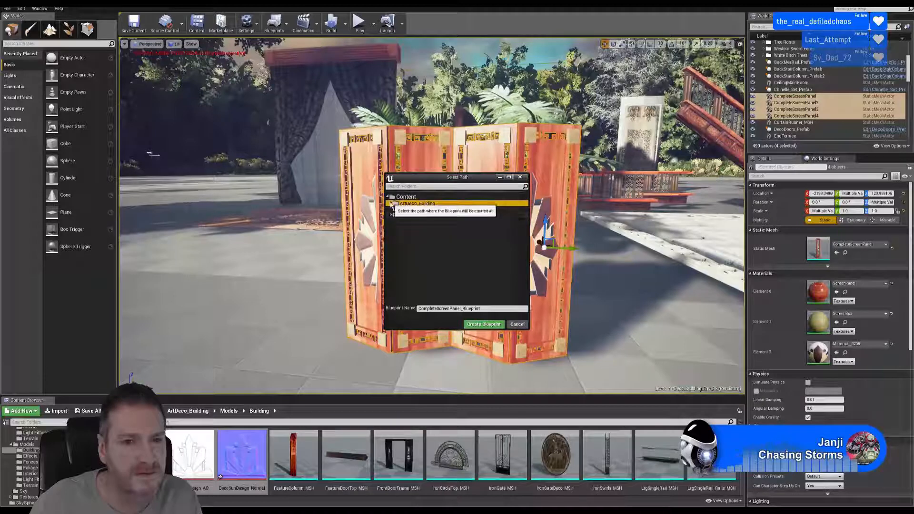
left_click(391, 204)
left_click(412, 210)
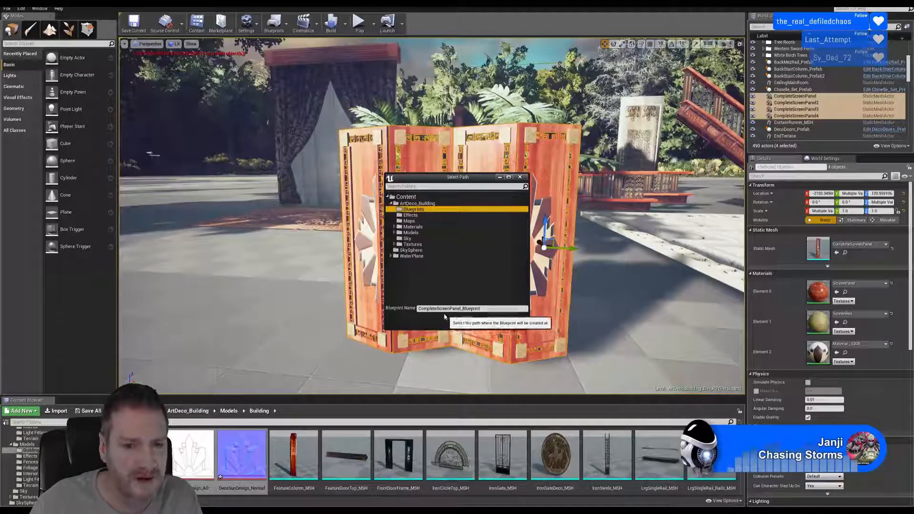
left_click(467, 308)
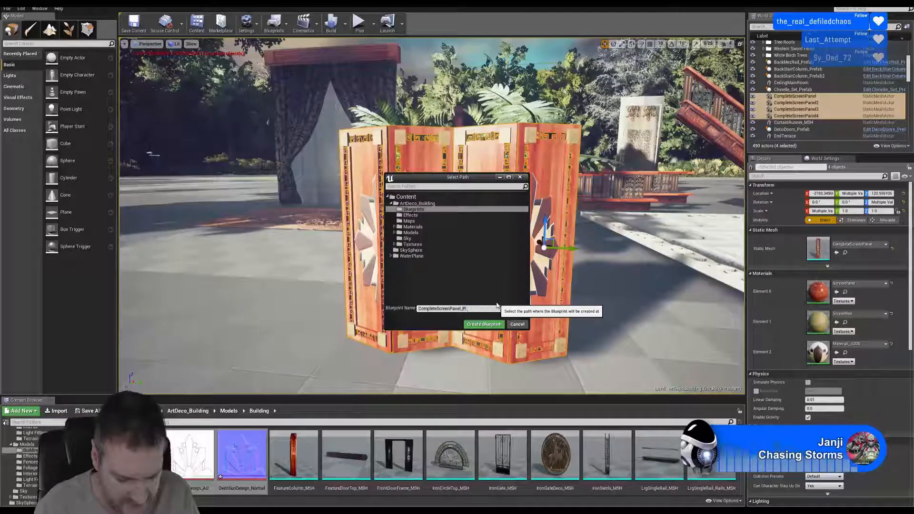
type("Prefab")
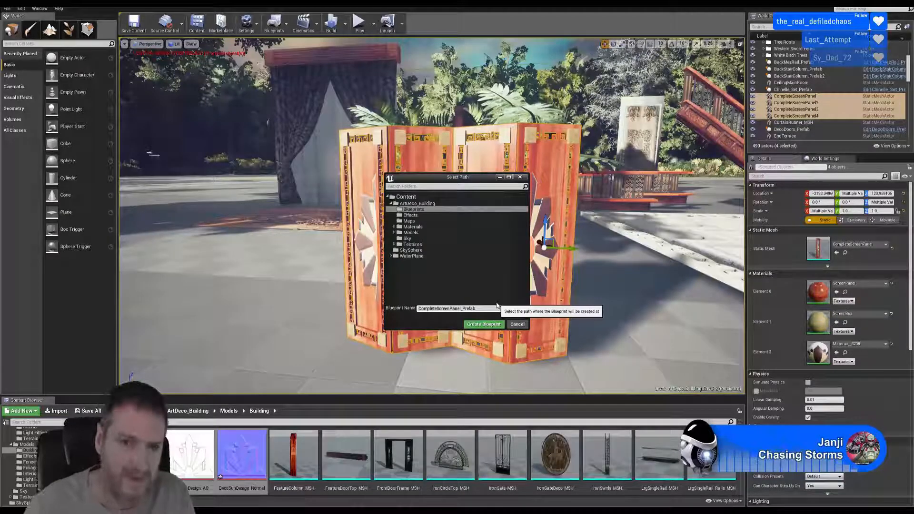
left_click(484, 324)
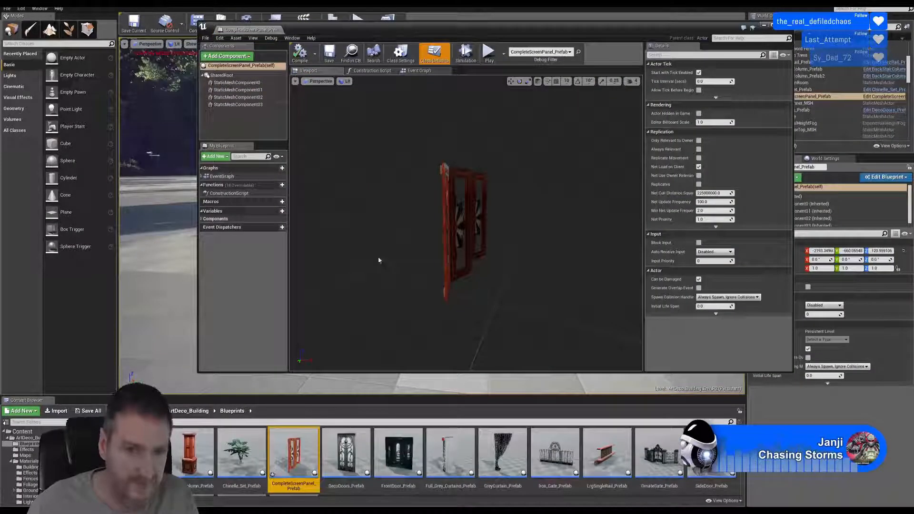
- Inspect the assembled screen in the Blueprint viewport, close its editor, and select the CompleteScreenPanel_Prefab actor in the level
left_click_drag(380, 260, 500, 260, "alt")
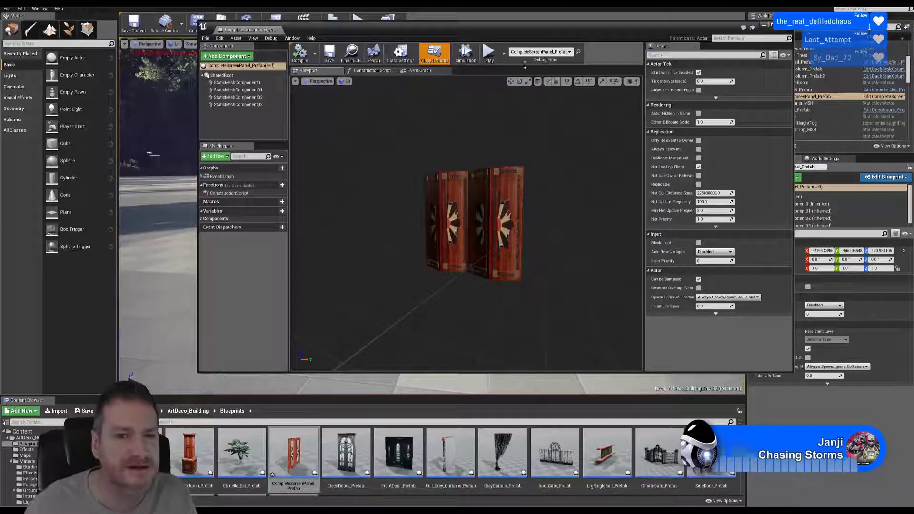
left_click(784, 26)
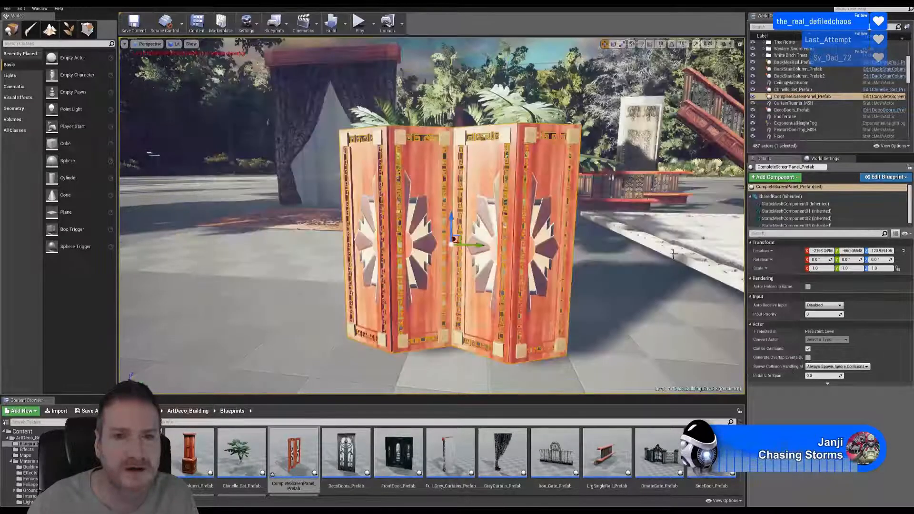
left_click(554, 141)
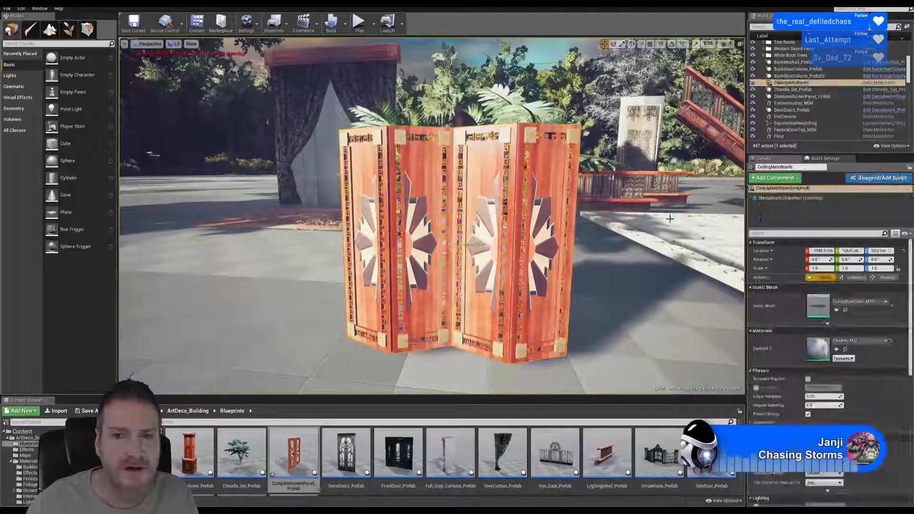
left_click(552, 143)
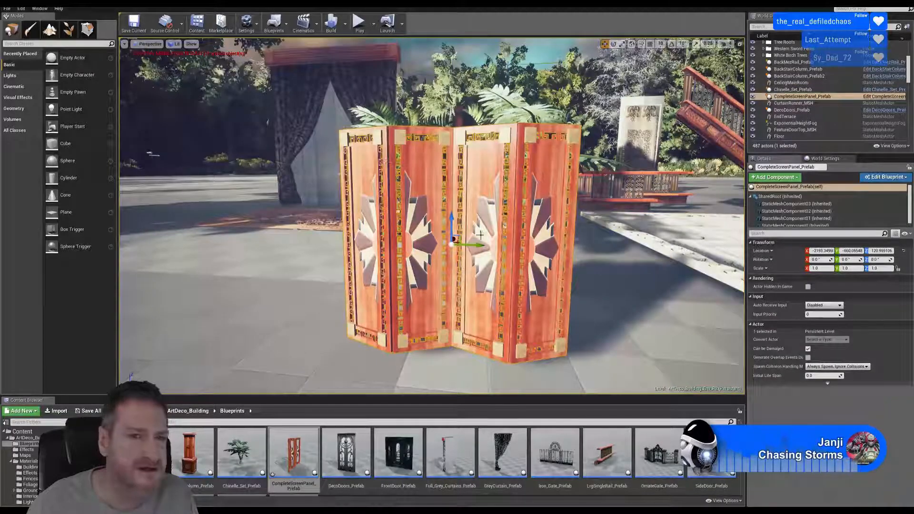
- Save all levels and assets of the Art Deco building project
right_click_drag(481, 234, 491, 219)
key("s")
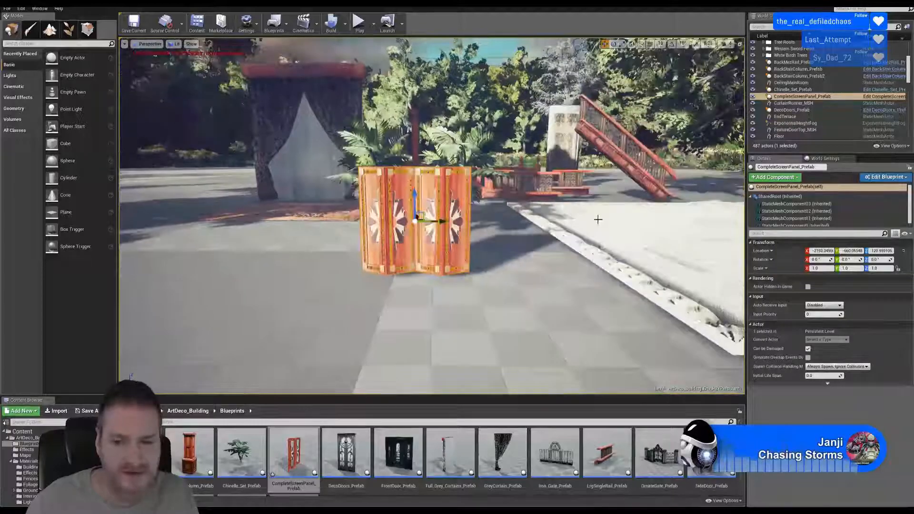
left_click(8, 9)
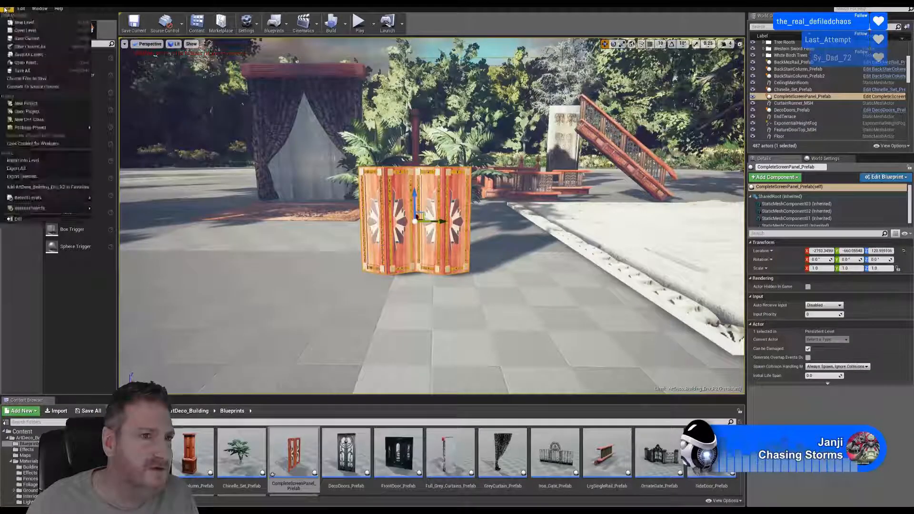
left_click(32, 72)
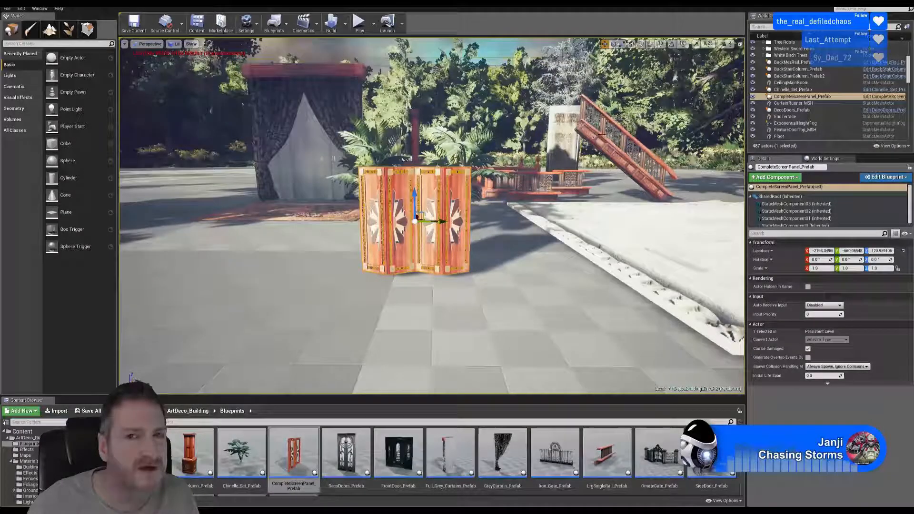
- Switch to 3ds Max and move the whole folding screen in the top view into line with the other props
right_click_drag(415, 220, 295, 120)
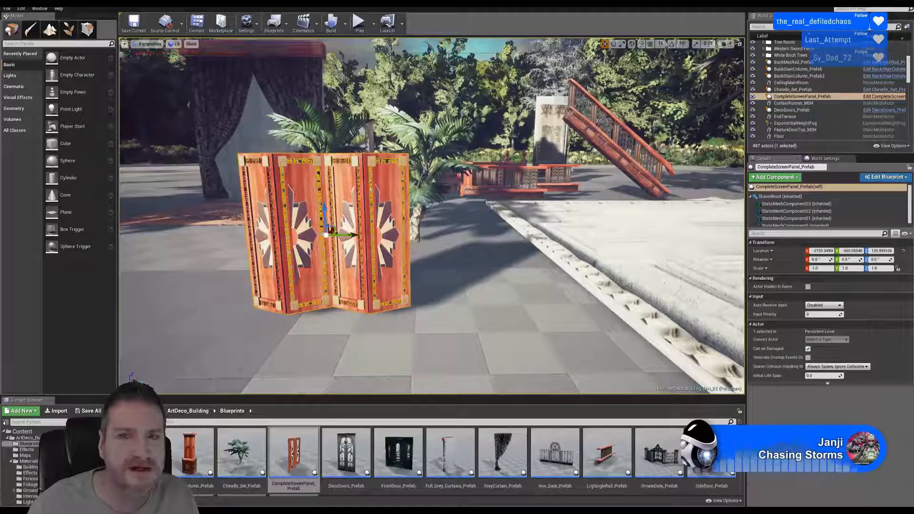
key("super+d")
key("alt+Tab")
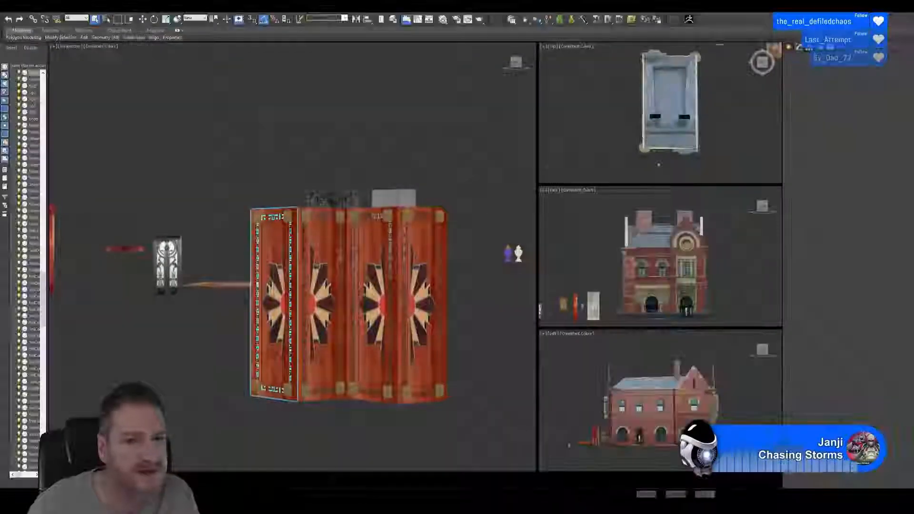
scroll(357, 160, "down", 5)
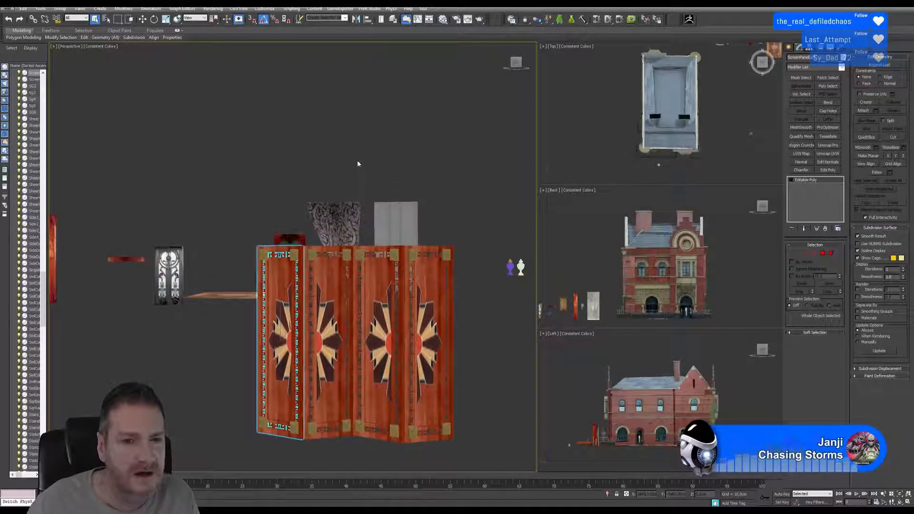
middle_click_drag(371, 194, 207, 449, "alt")
left_click_drag(257, 372, 257, 373)
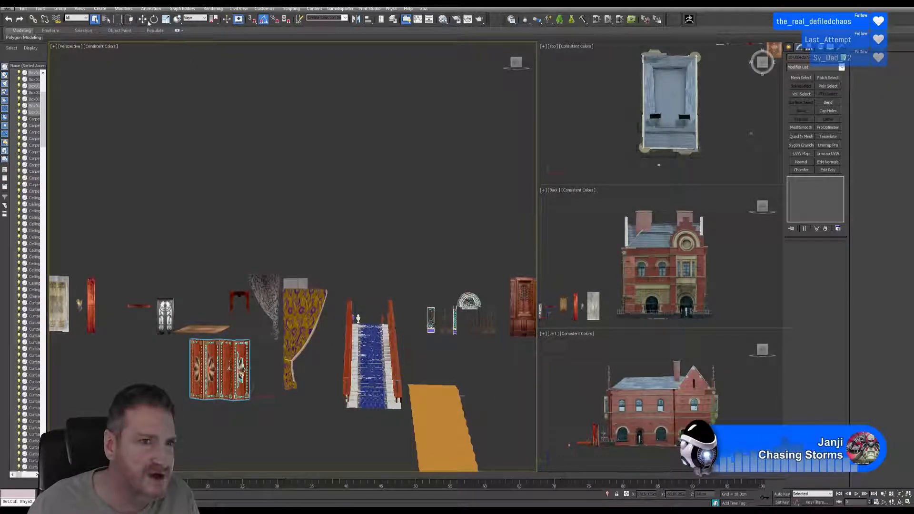
middle_click_drag(703, 92, 626, 126)
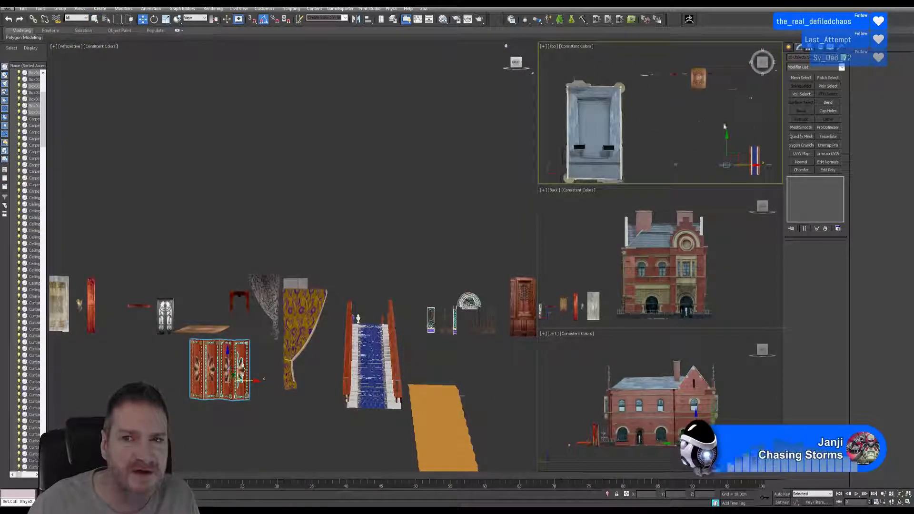
left_click_drag(726, 145, 733, 54)
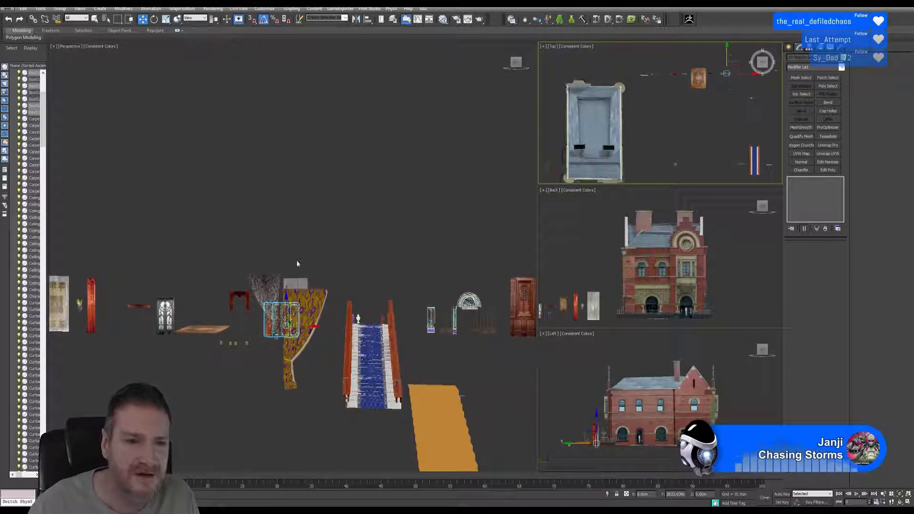
- Examine the carpeted staircase with its railings and the red and gold tapestry banner among the remaining props
left_click(297, 263)
middle_click_drag(219, 298, 265, 309)
left_click(456, 379)
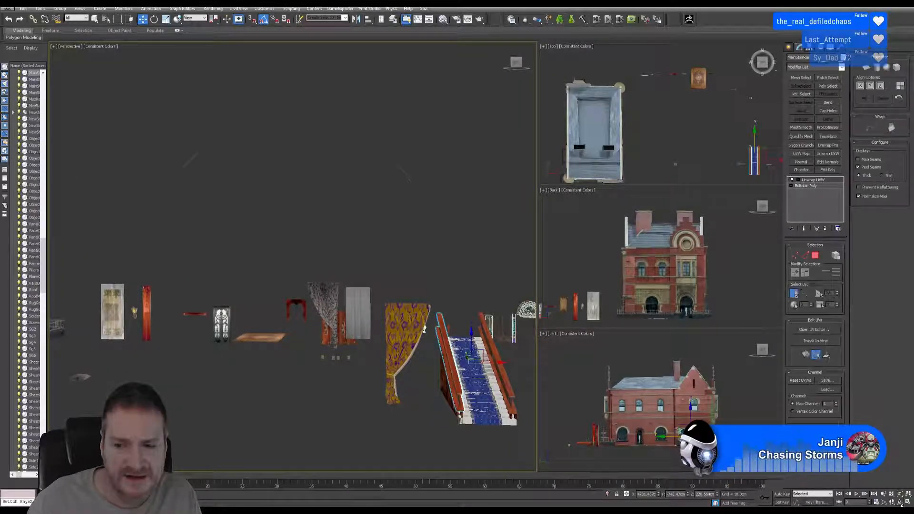
scroll(386, 304, "up", 6)
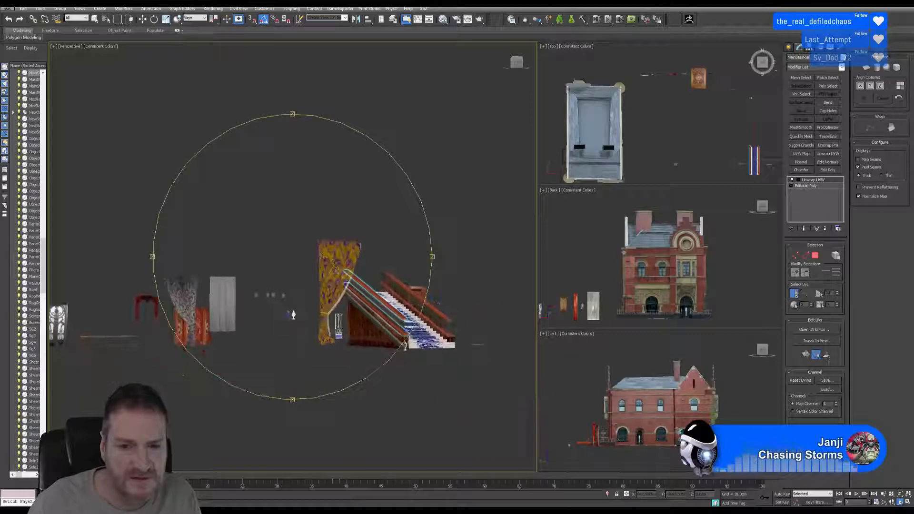
middle_click_drag(385, 304, 281, 302, "alt")
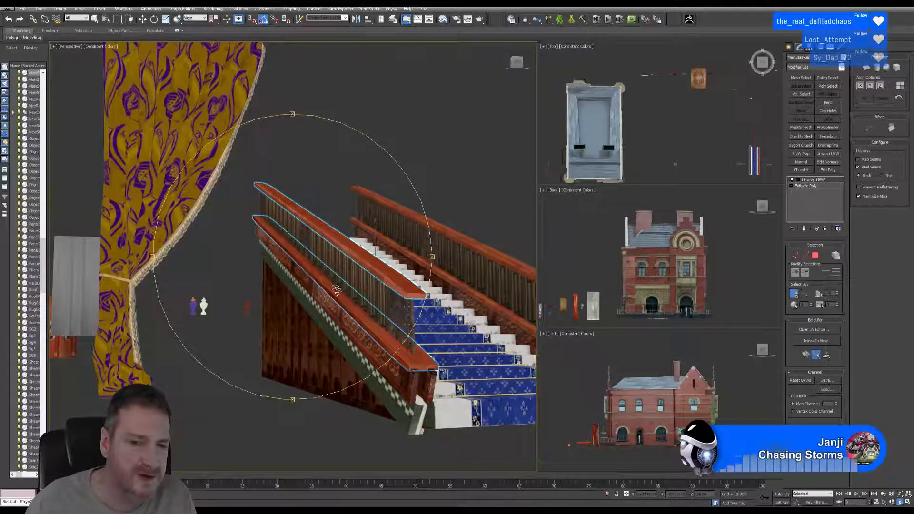
scroll(337, 289, "down", 5)
middle_click_drag(266, 279, 292, 306, "alt")
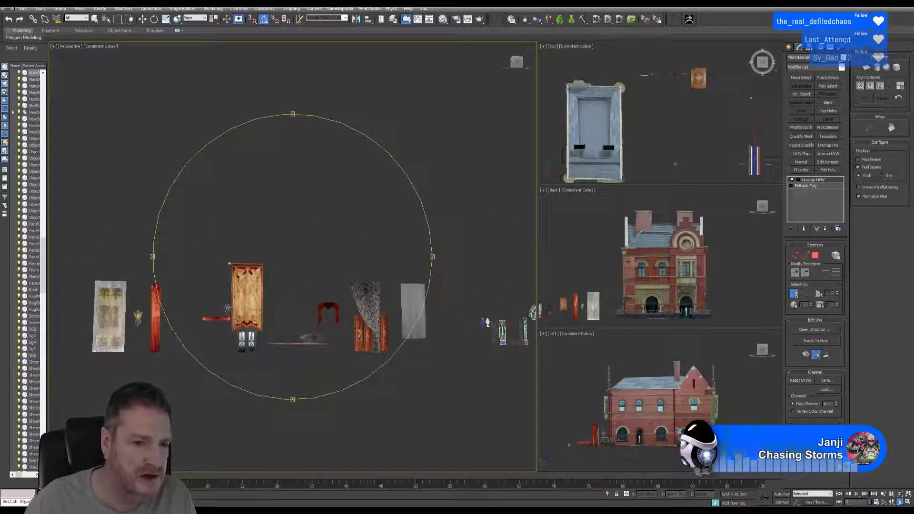
scroll(292, 307, "up", 5)
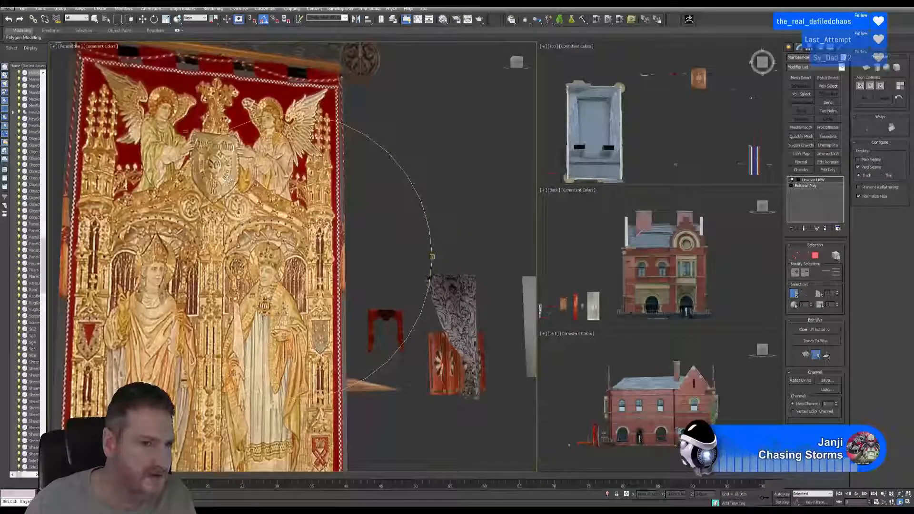
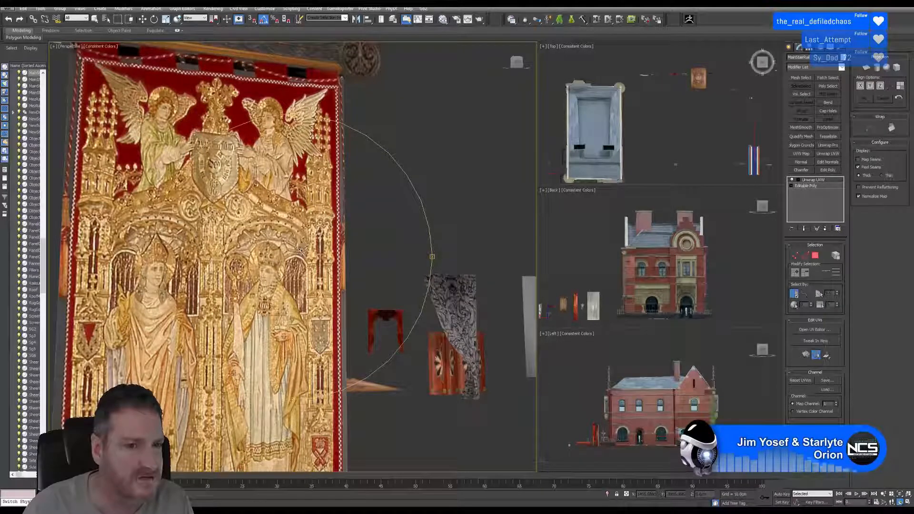
- Look over the rest of the prop lineup, including the carved door, the Persian rug and the hanging lantern
scroll(300, 251, "down", 5)
mouse_move(267, 235)
middle_mouse_down()
mouse_move(336, 249)
mouse_move(256, 247)
middle_mouse_up()
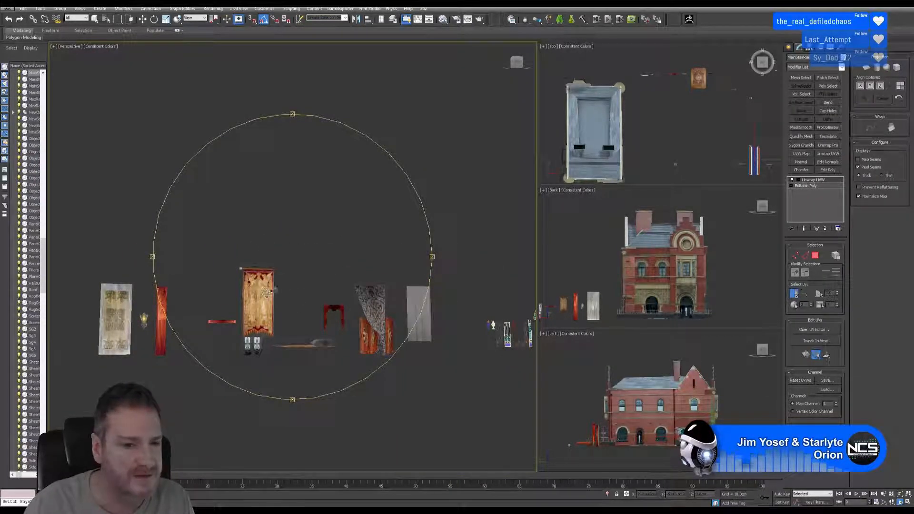
middle_click_drag(337, 264, 159, 264)
scroll(339, 272, "down", 3)
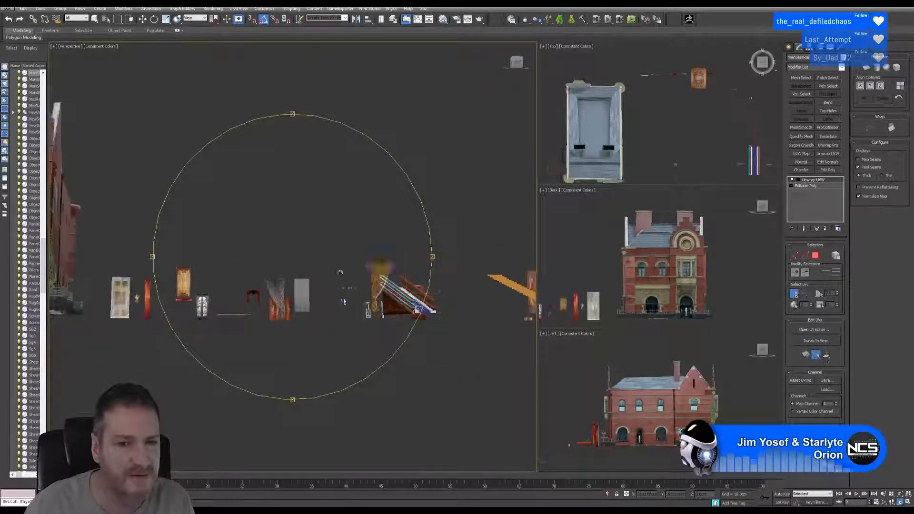
left_click_drag(340, 273, 366, 300)
scroll(370, 305, "up", 4)
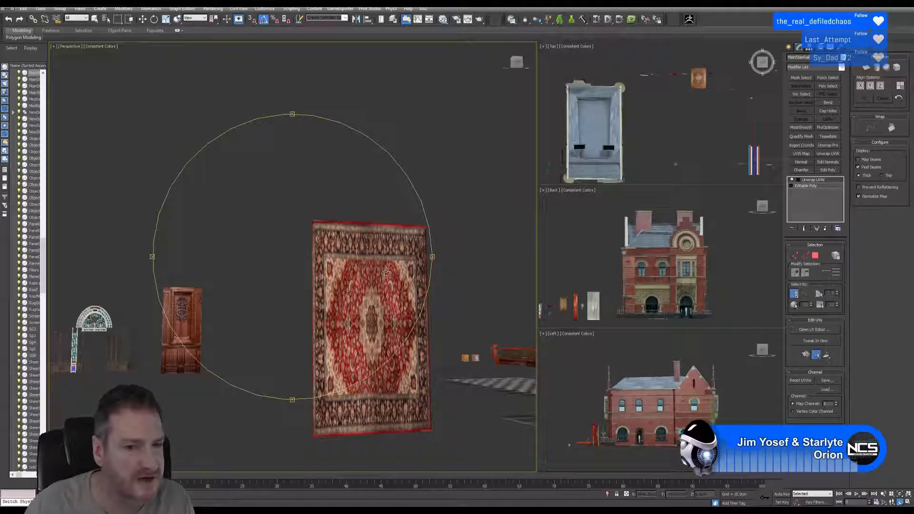
left_click_drag(386, 272, 302, 284)
scroll(334, 281, "down", 3)
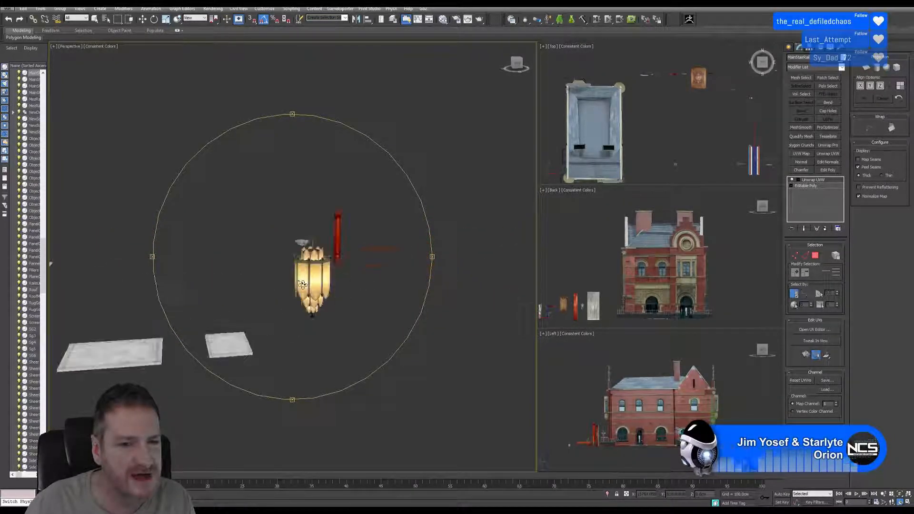
scroll(303, 285, "up", 4)
scroll(333, 279, "down", 8)
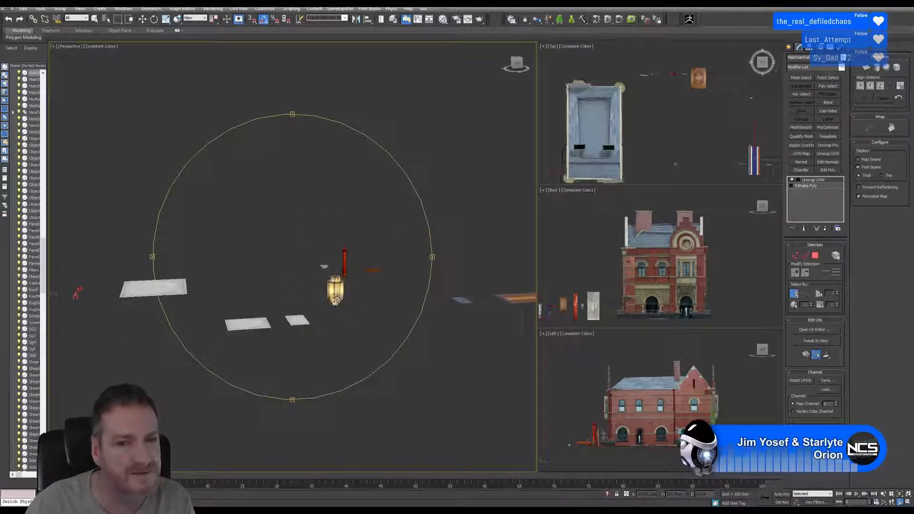
- Export only the patterned cushion as an FBX file named Cushion into the Exports folder with the current FBX options
left_click_drag(304, 300, 245, 277)
scroll(226, 310, "up", 5)
left_click(95, 19)
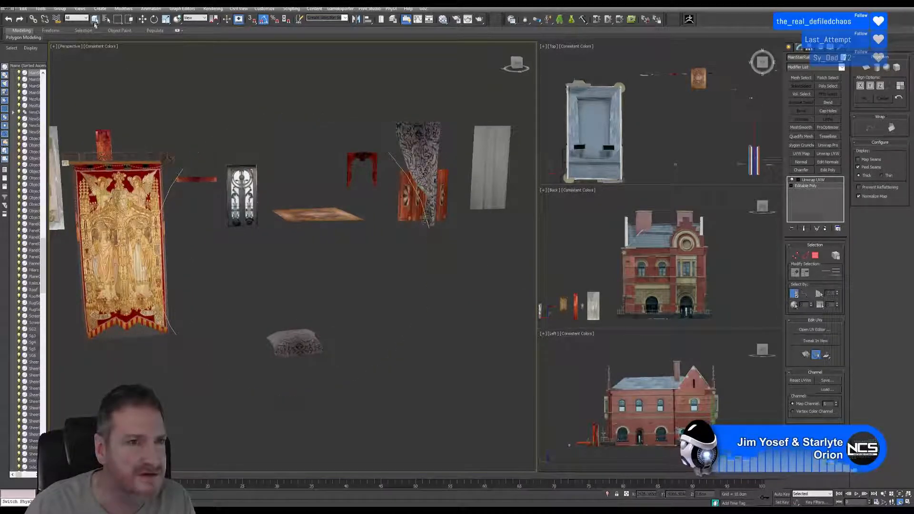
left_click(293, 342)
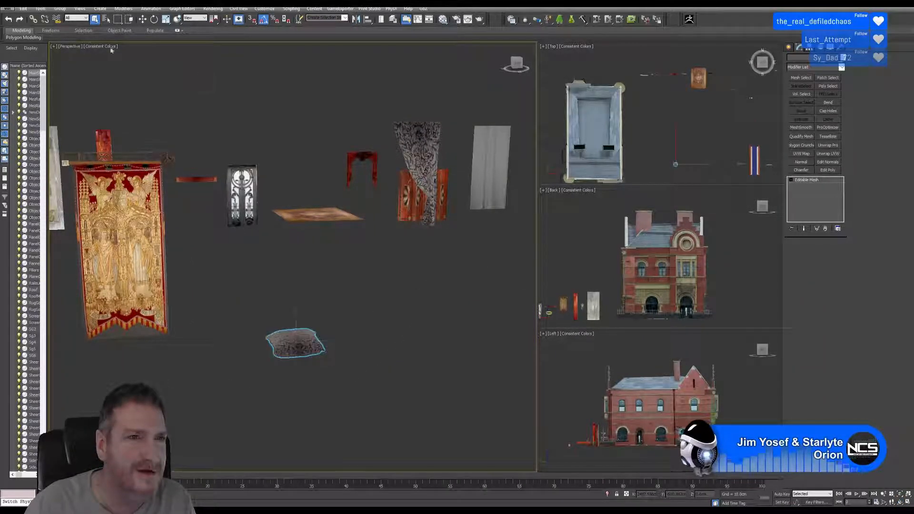
left_click(7, 8)
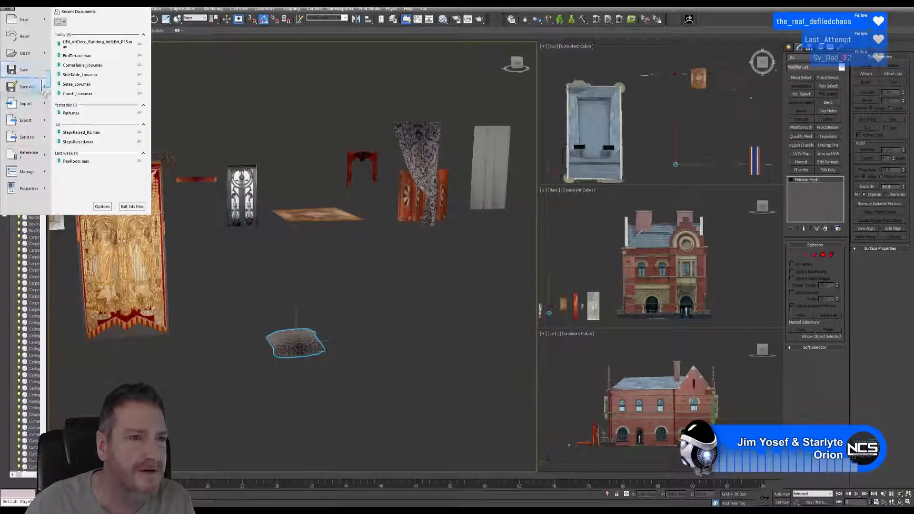
mouse_move(28, 120)
left_click(91, 75)
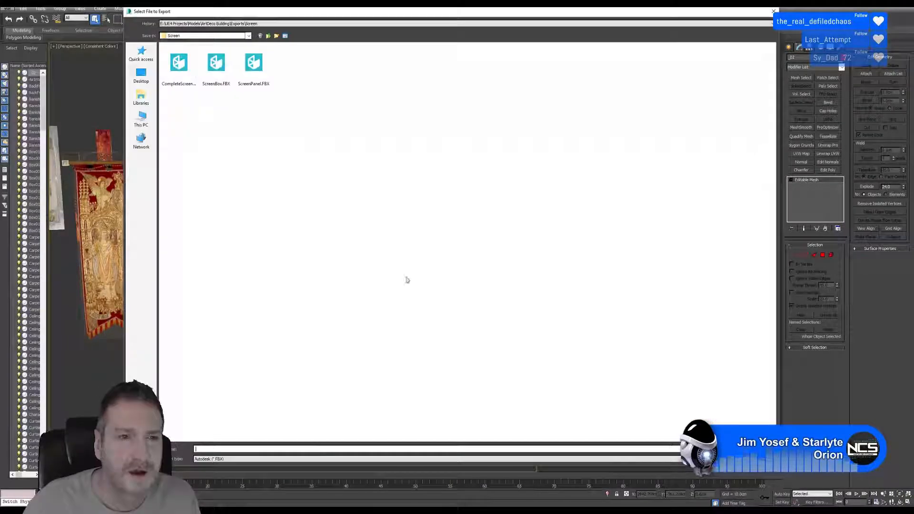
left_click(269, 37)
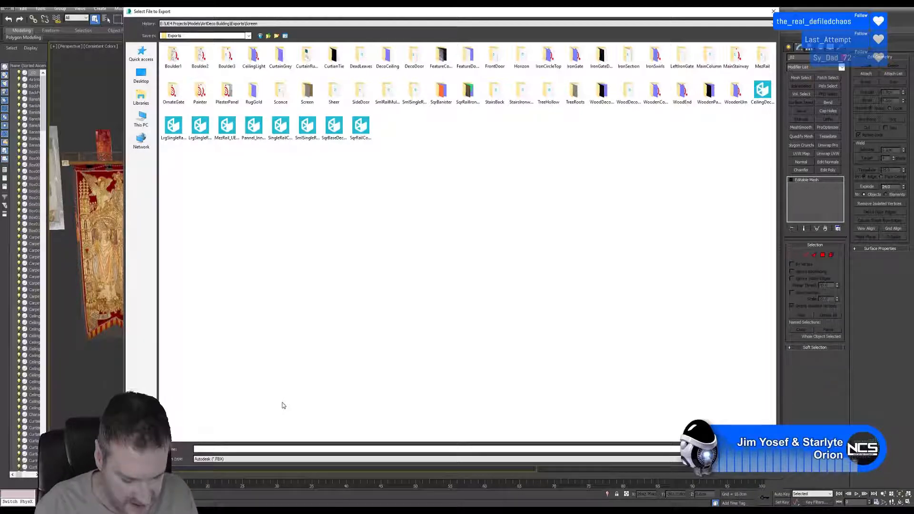
type("Cushion")
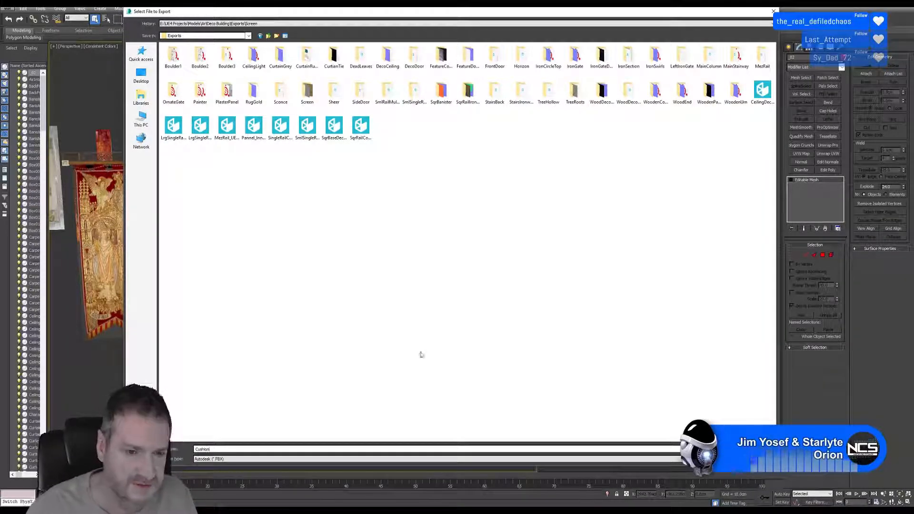
key("Return")
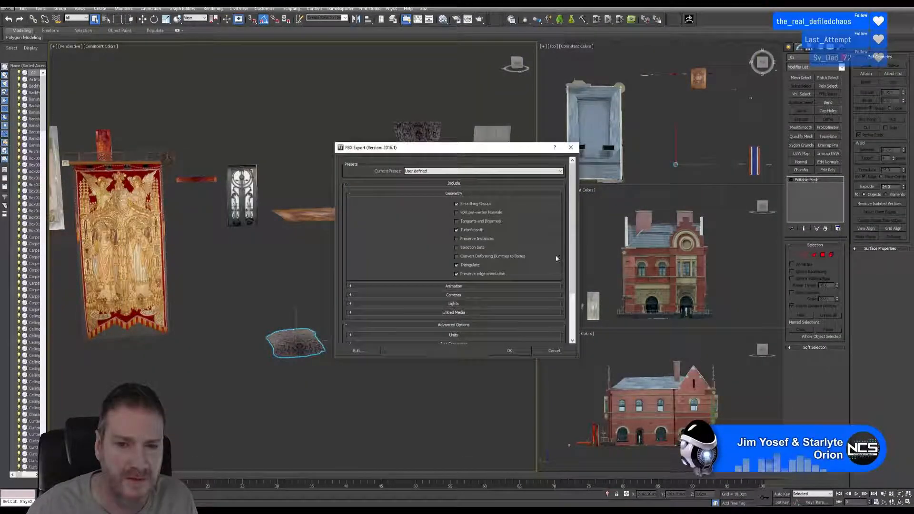
left_click(510, 351)
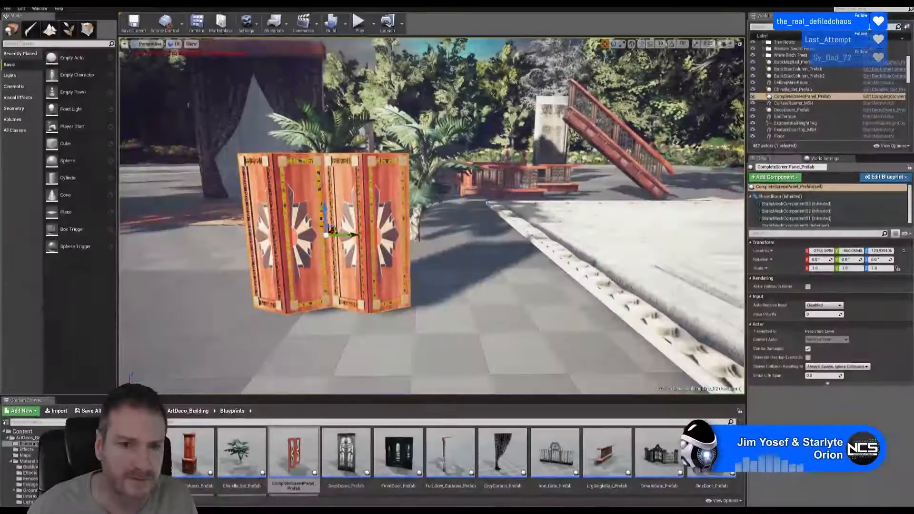
- In Unreal Editor, import Cushion.FBX from the Exports folder into the ArtDeco_Building Blueprints folder with the default FBX options
right_click_drag(480, 301, 575, 294)
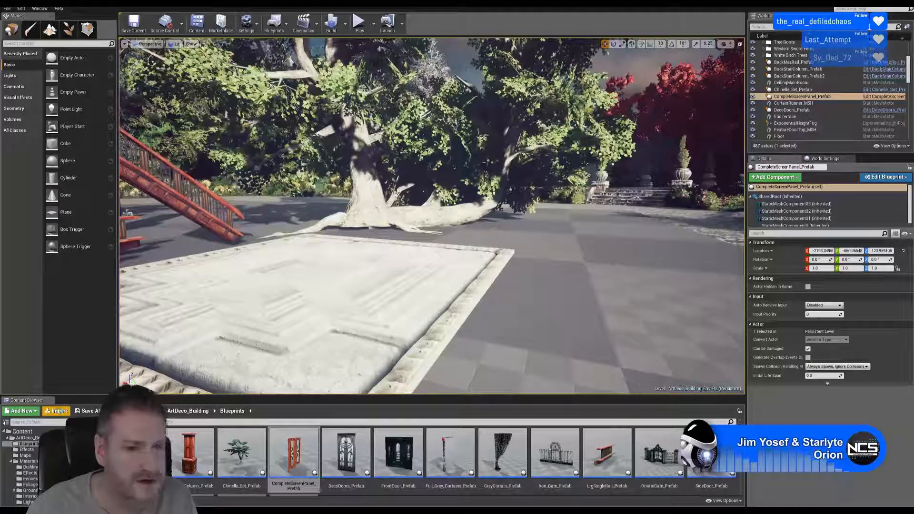
left_click(58, 411)
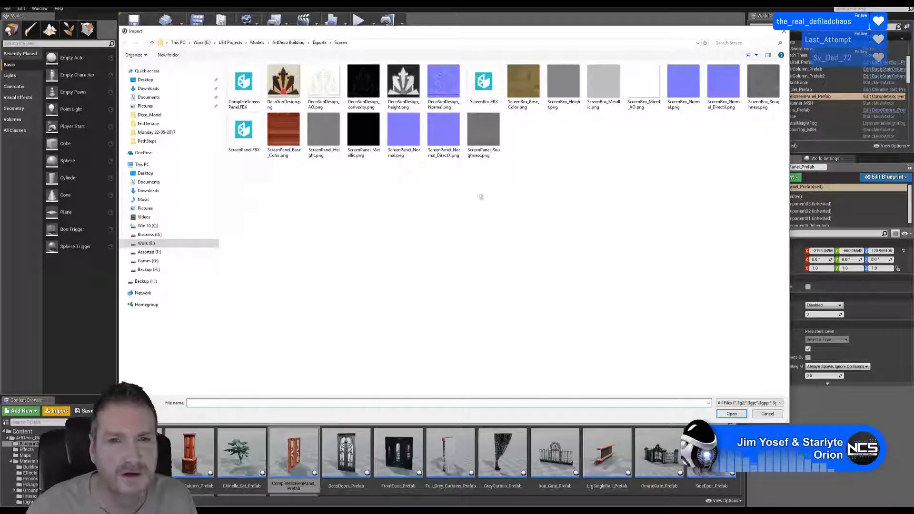
left_click(320, 43)
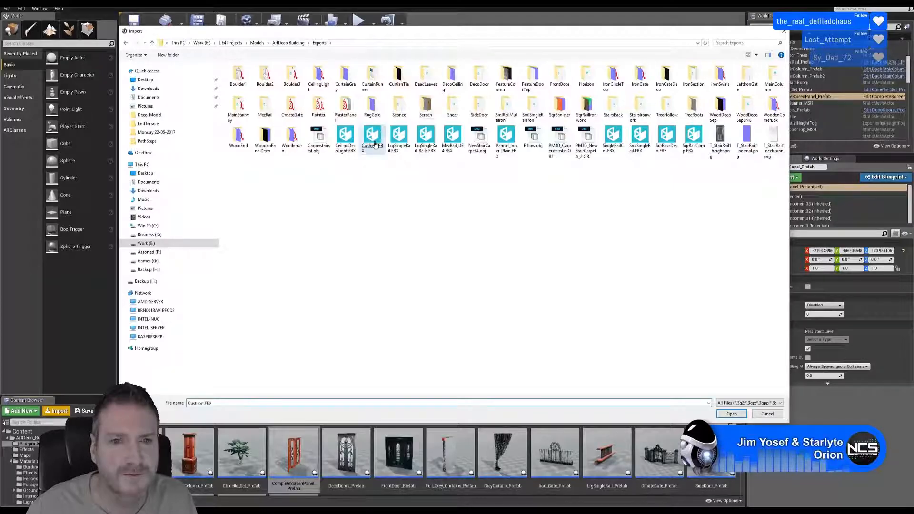
double_click(375, 144)
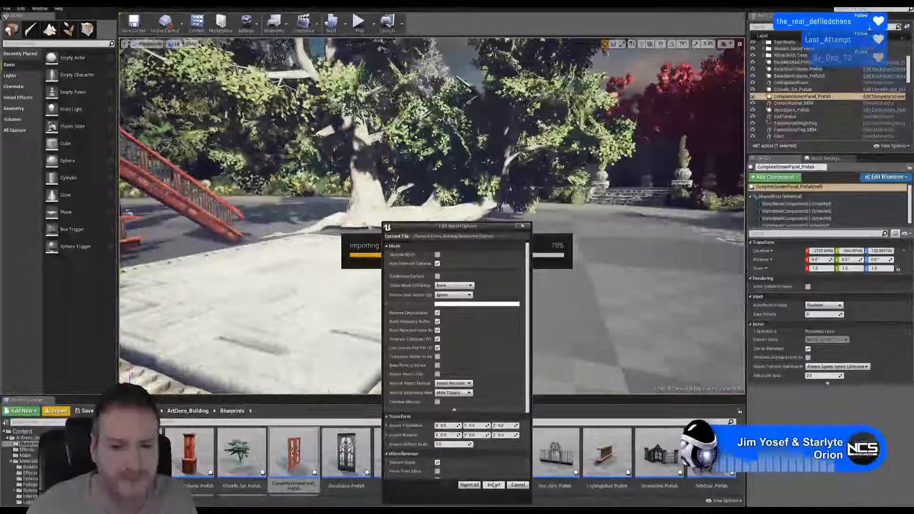
left_click(494, 484)
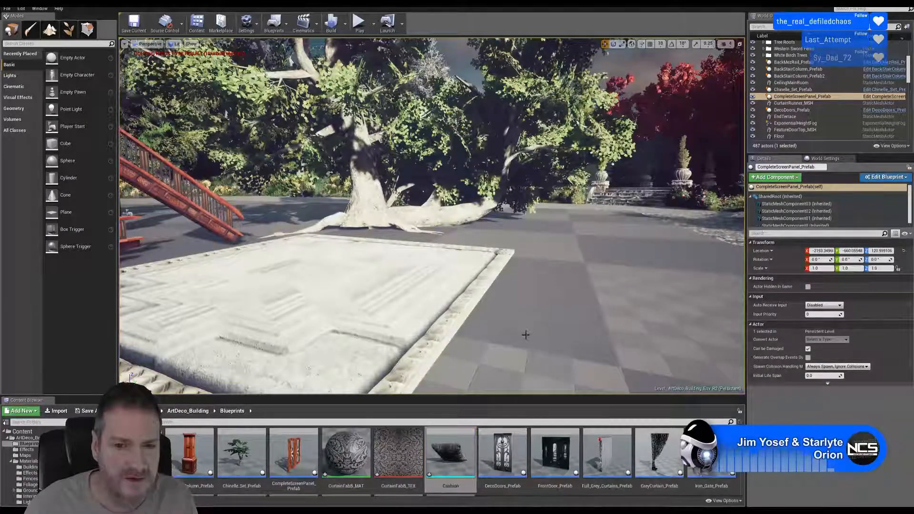
- Place the Cushion mesh on the paving beside the pale stone slab and raise it about 30 units
left_click_drag(526, 335, 523, 328)
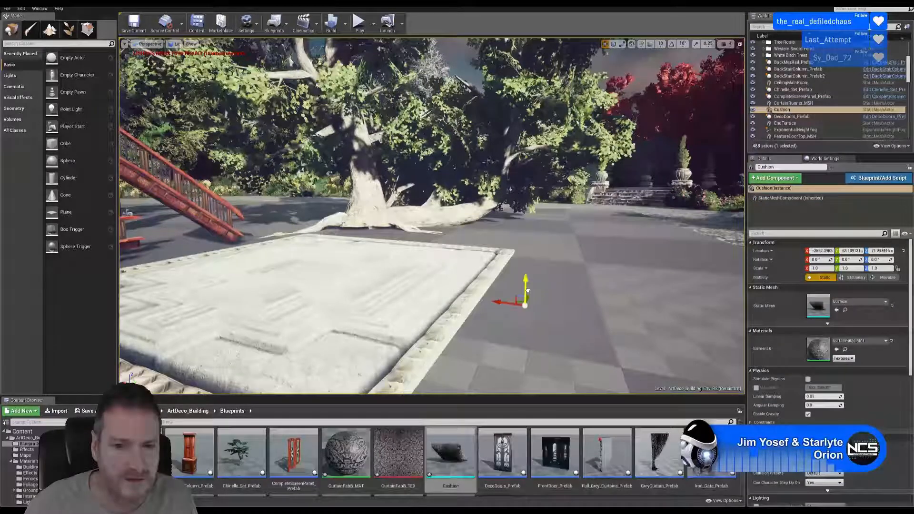
mouse_move(527, 290)
left_mouse_down()
mouse_move(526, 250)
mouse_move(521, 273)
left_mouse_up()
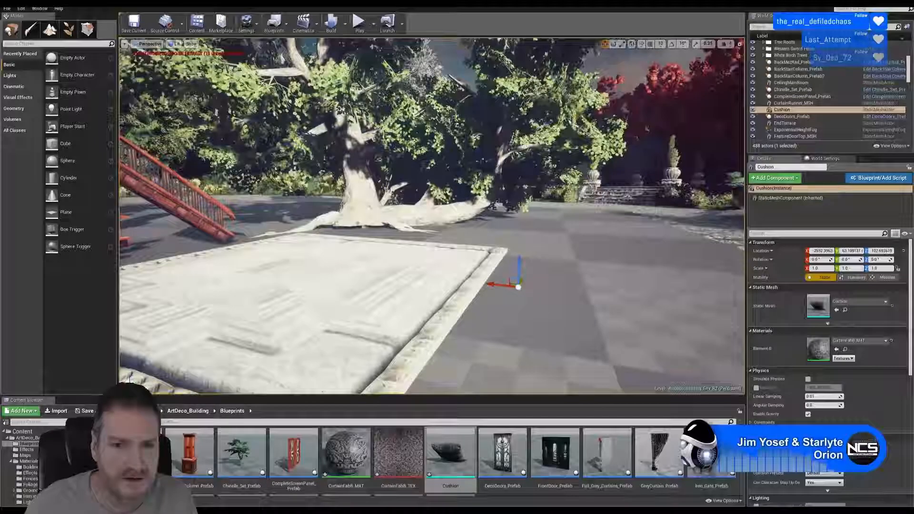
- Delete the placed cushion from the level and inspect the Cushion mesh asset in the static mesh editor
right_click_drag(521, 274, 577, 235)
key("Delete")
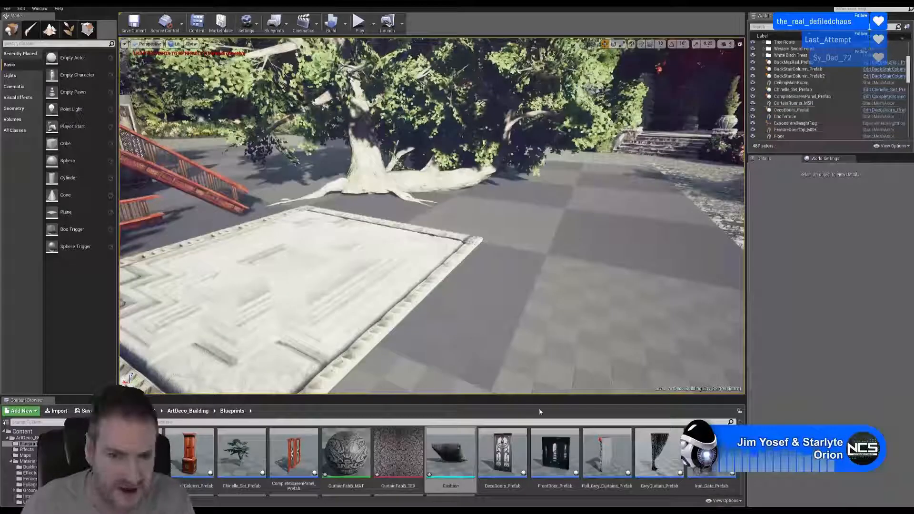
double_click(451, 460)
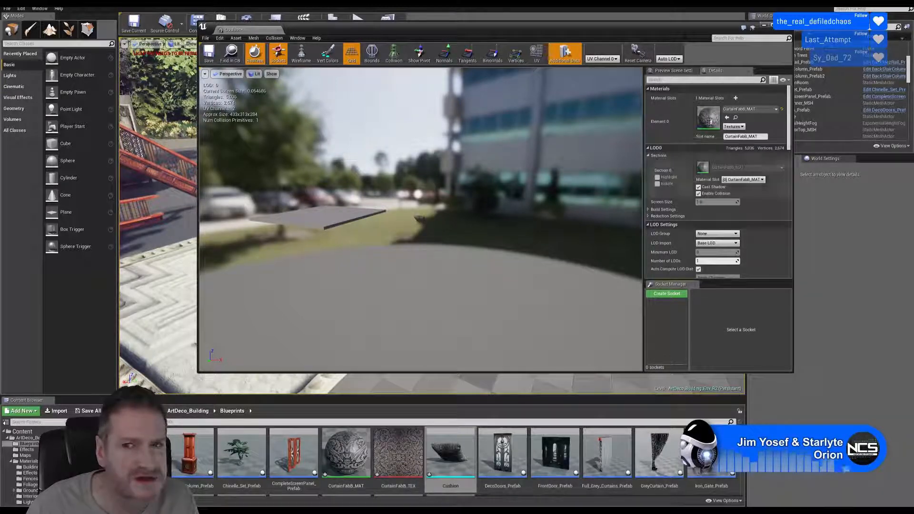
left_click(785, 25)
- Switch to 3ds Max and center the patterned cushion's pivot to the object
key("super+d")
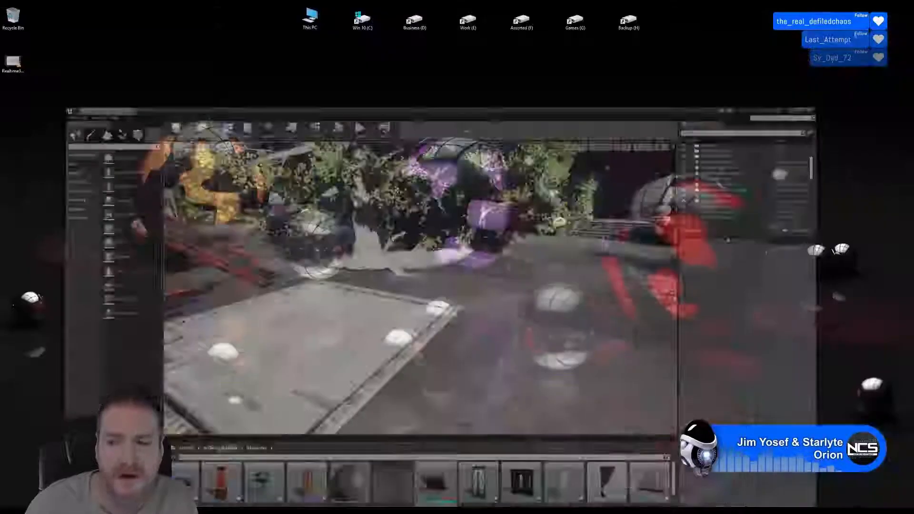
key("alt+Tab")
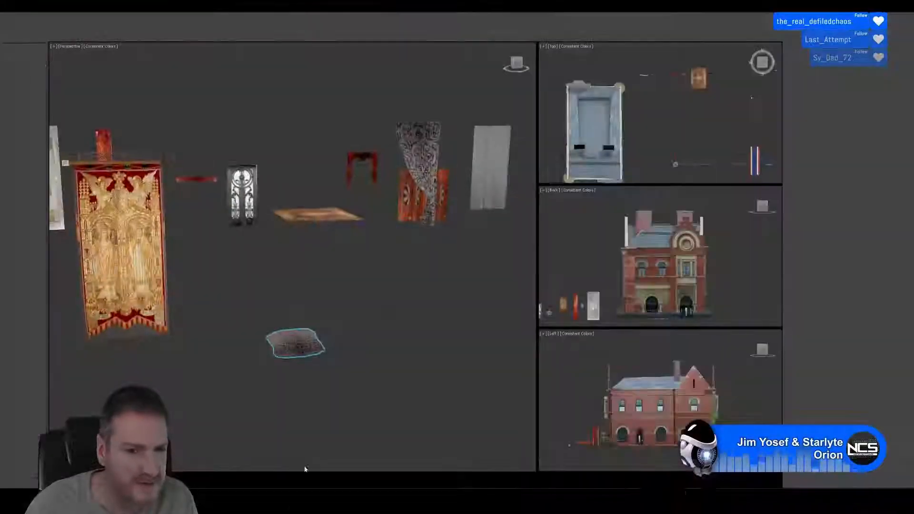
left_click(809, 48)
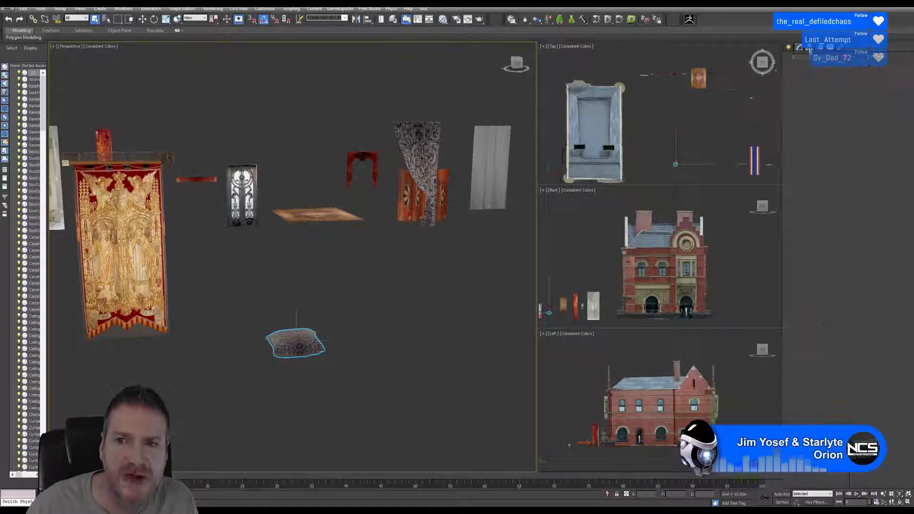
left_click(815, 93)
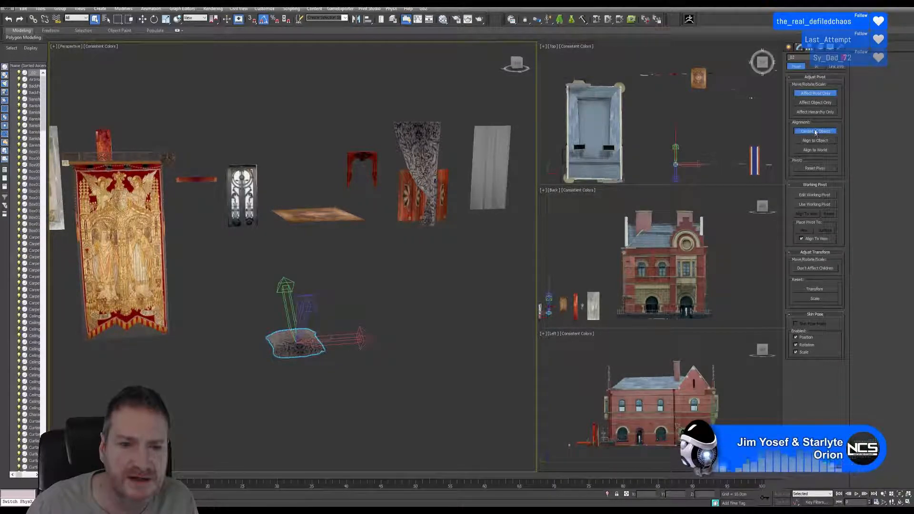
left_click(816, 94)
- Reset the XForm of the selected cushion and collapse its modifier stack into the editable mesh
left_click(839, 48)
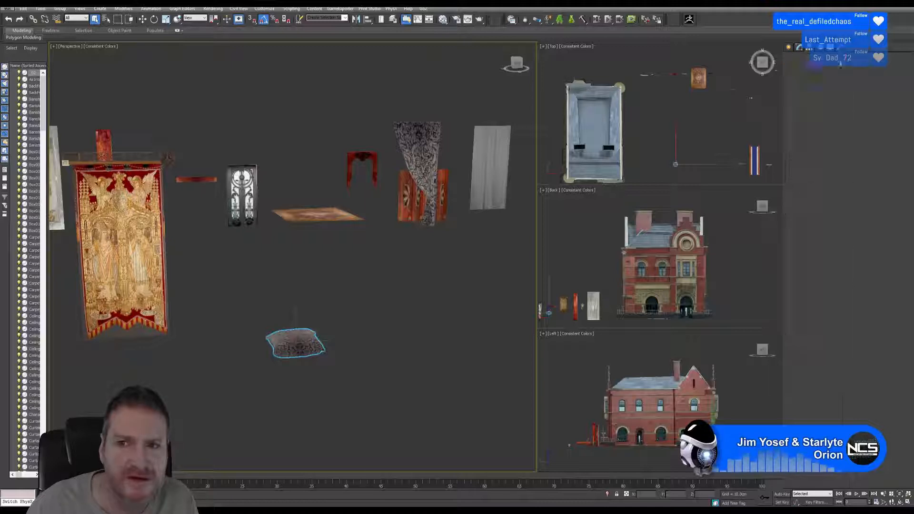
left_click(813, 137)
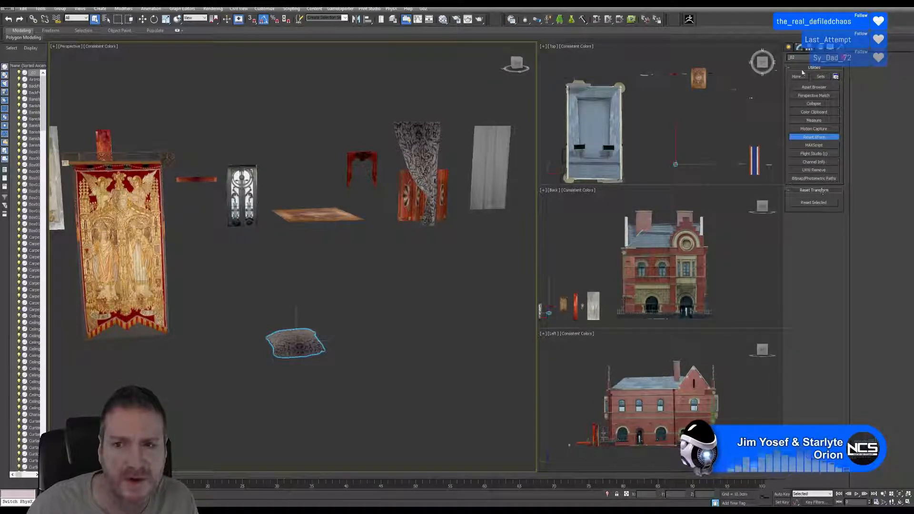
left_click(800, 49)
right_click(809, 180)
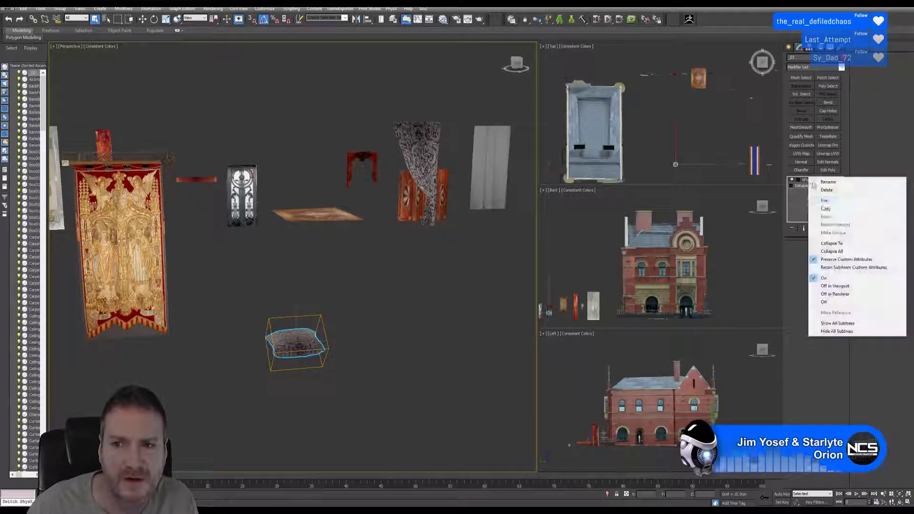
left_click(831, 244)
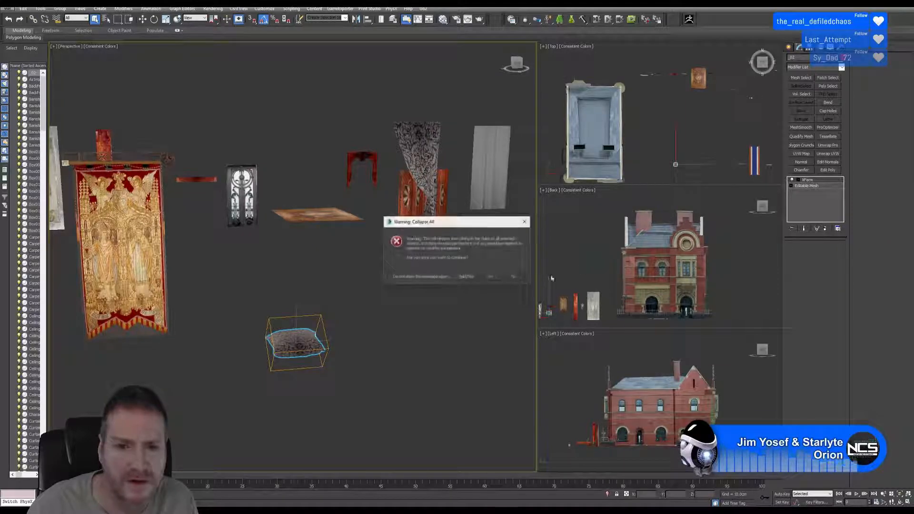
left_click(487, 278)
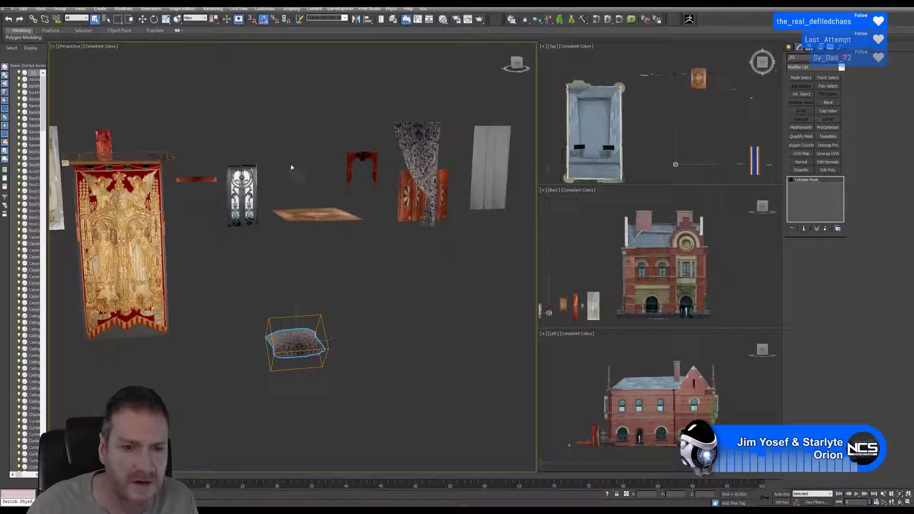
- Export only the selected cushion over the existing Cushion.FBX in the Exports folder, keeping the current FBX options
left_click(8, 8)
mouse_move(29, 120)
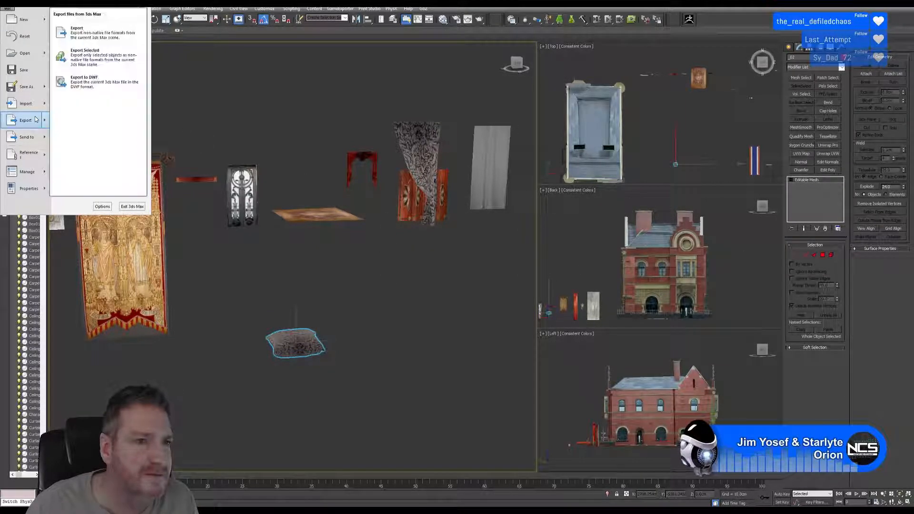
left_click(99, 59)
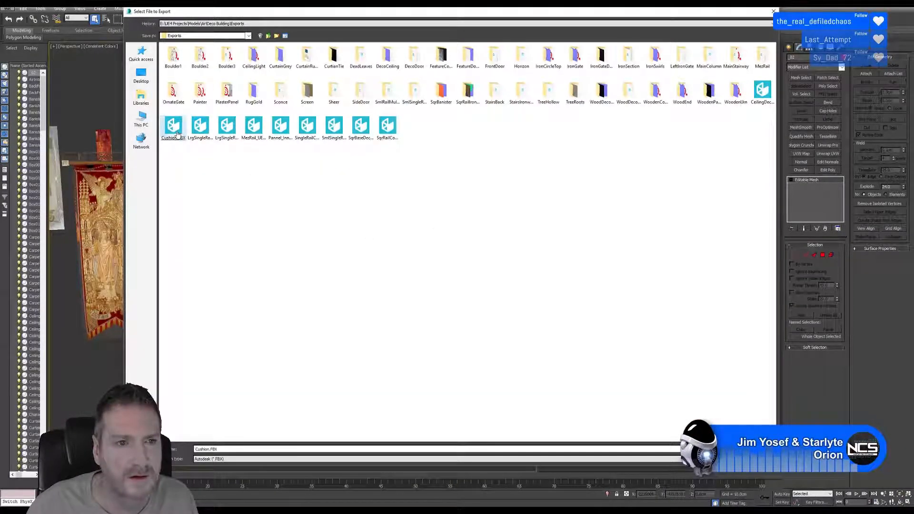
key("Return")
left_click(483, 283)
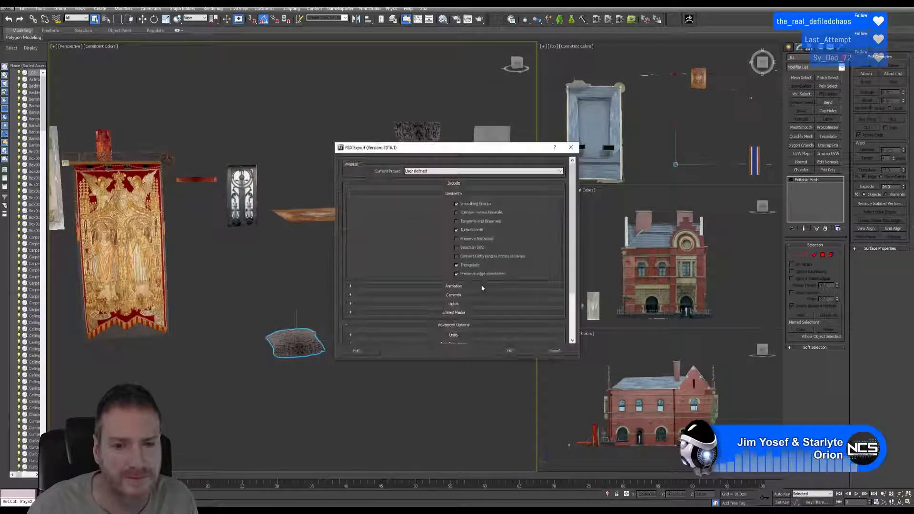
left_click(513, 350)
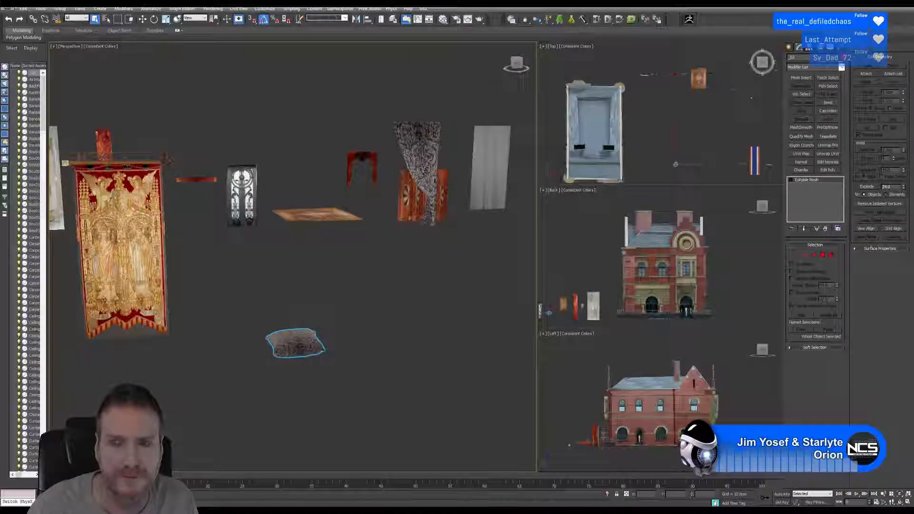
- Switch to Unreal Editor, reimport the Cushion mesh from its source file and inspect it in the static mesh editor
left_click(898, 6)
left_click(371, 512)
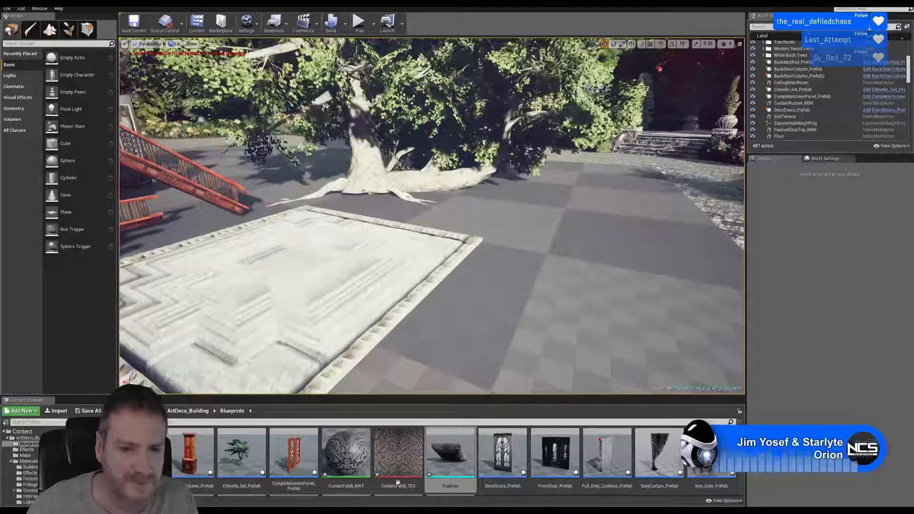
right_click(447, 447)
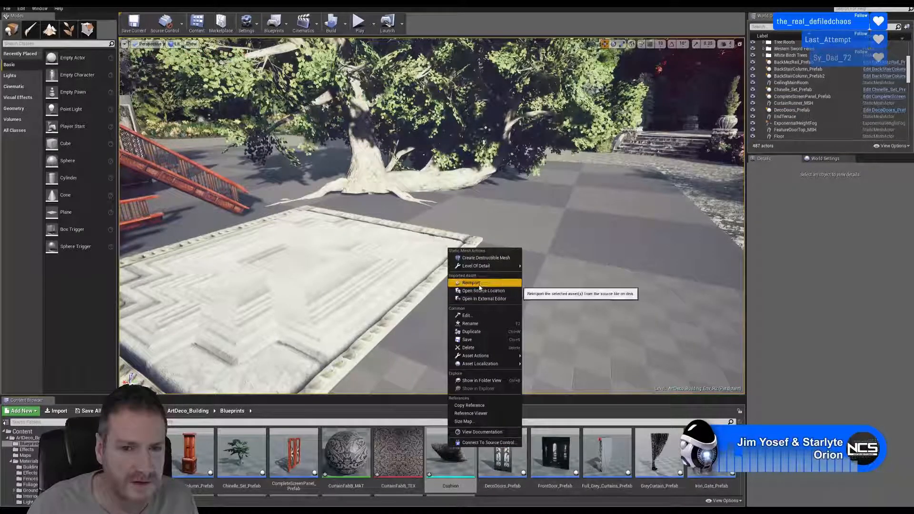
left_click(478, 283)
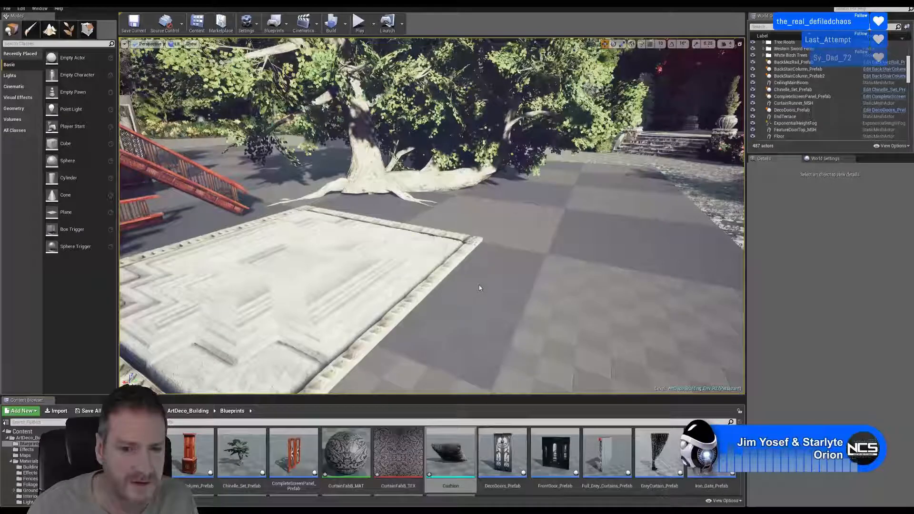
double_click(454, 456)
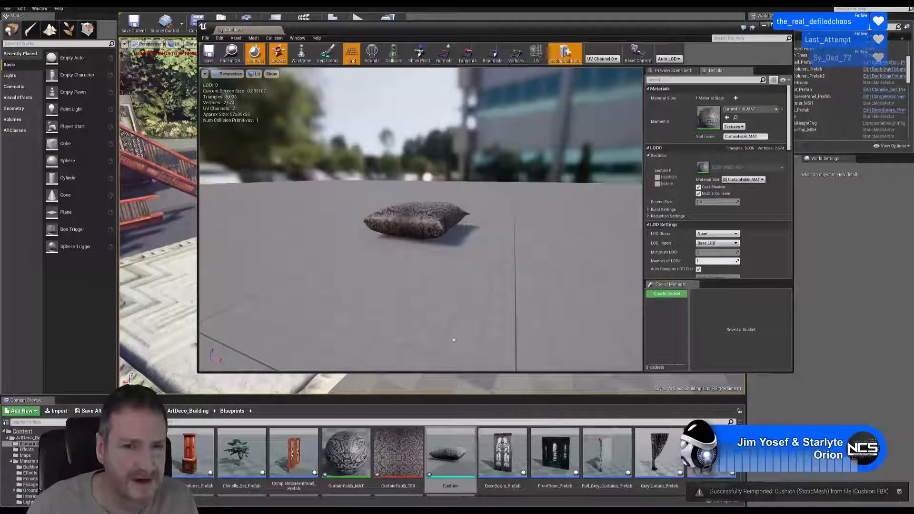
right_click_drag(421, 219, 452, 215)
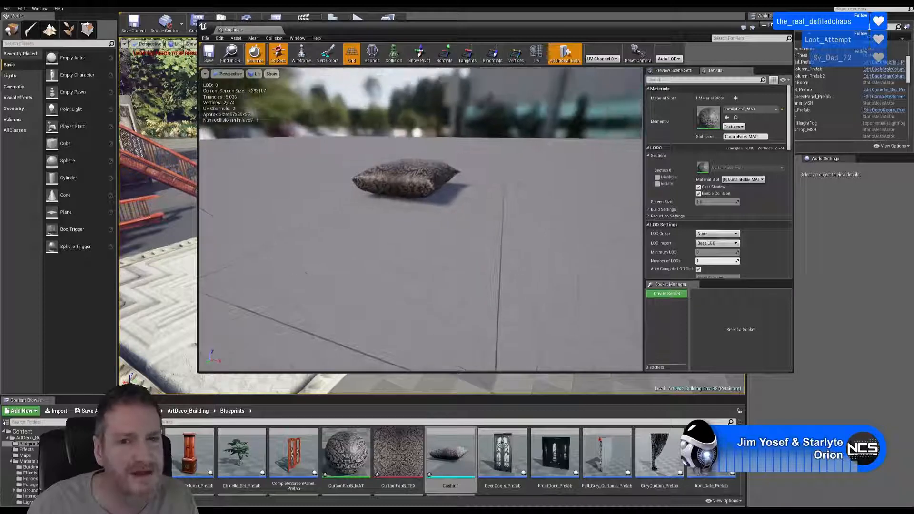
left_click(784, 26)
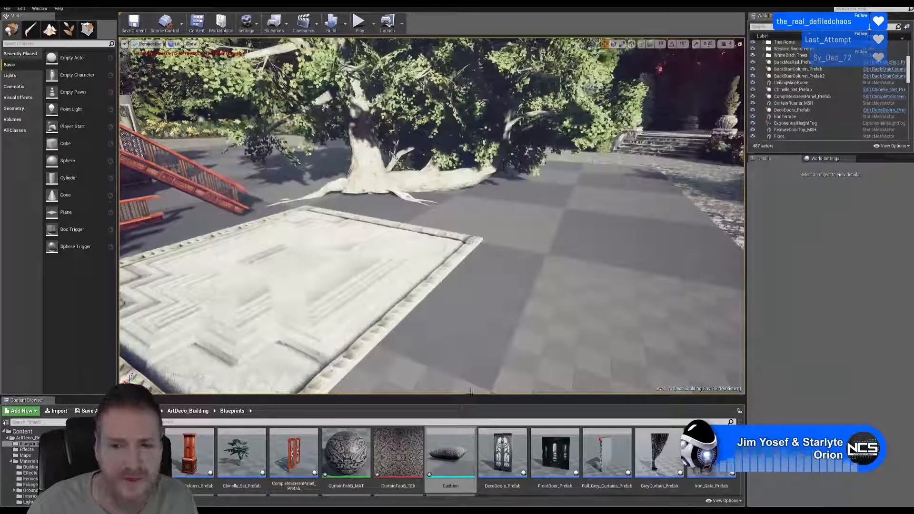
- Place the reimported Cushion on the paving beside the pale slab and raise it to a Z location of about 38
left_click_drag(451, 465, 485, 348)
right_click_drag(535, 341, 472, 339)
mouse_move(461, 289)
right_mouse_down()
mouse_move(468, 291)
mouse_move(461, 290)
right_mouse_up()
left_click_drag(465, 270, 464, 257)
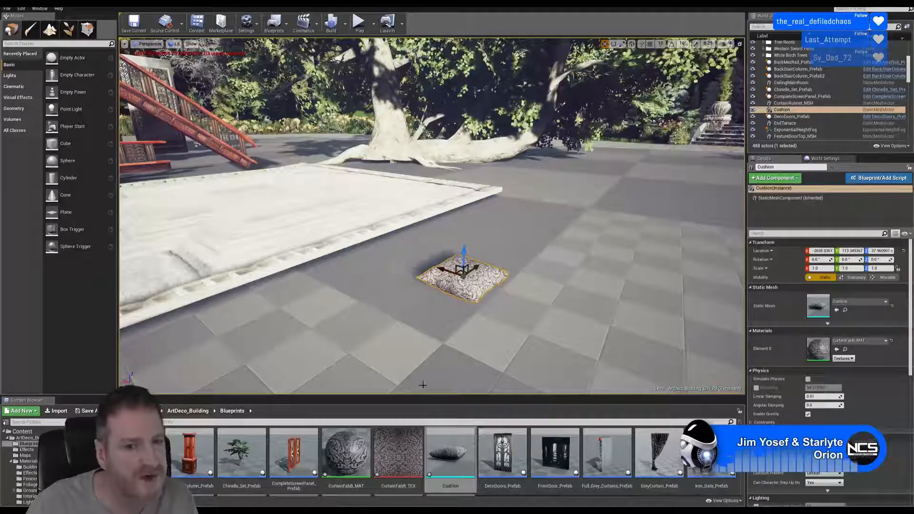
right_click_drag(530, 284, 497, 309)
right_click_drag(422, 304, 423, 340)
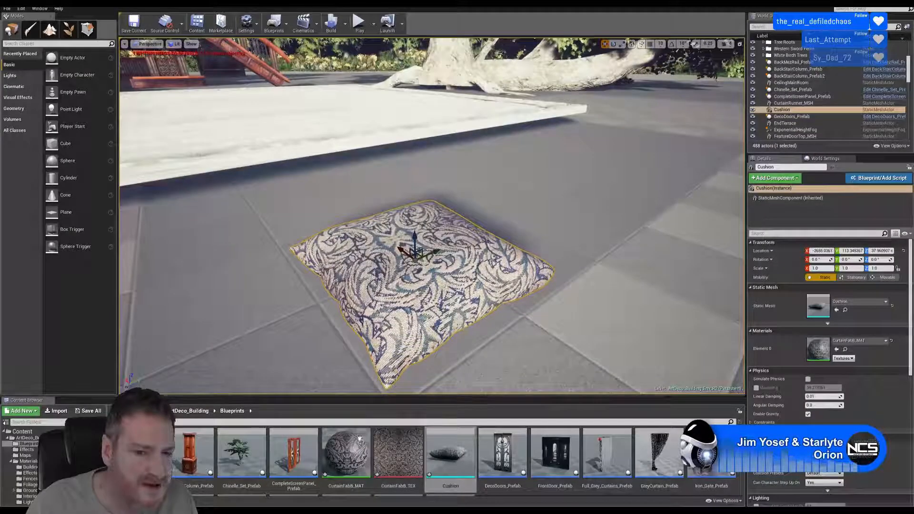
- Move the cushion between the carved red screen panel and the slab's corner, at about X -2276, Y -473
right_click_drag(398, 284, 267, 281)
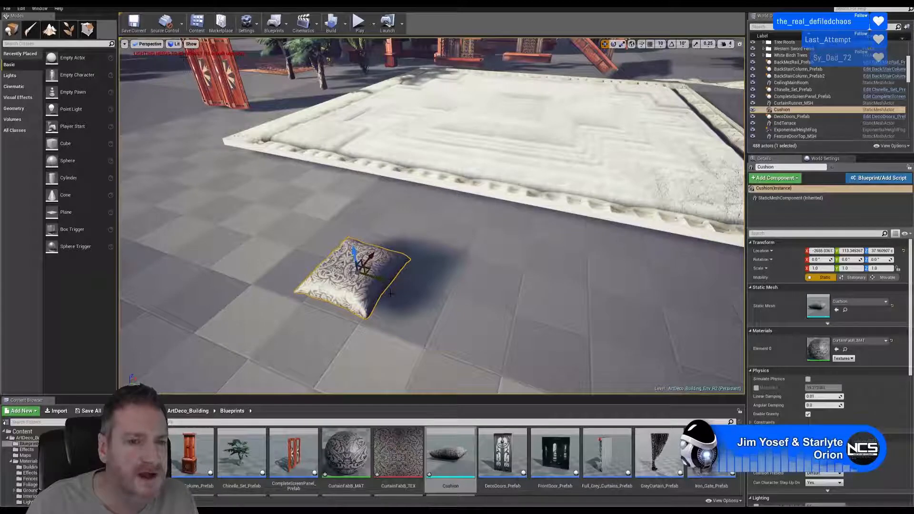
left_click_drag(380, 281, 161, 195)
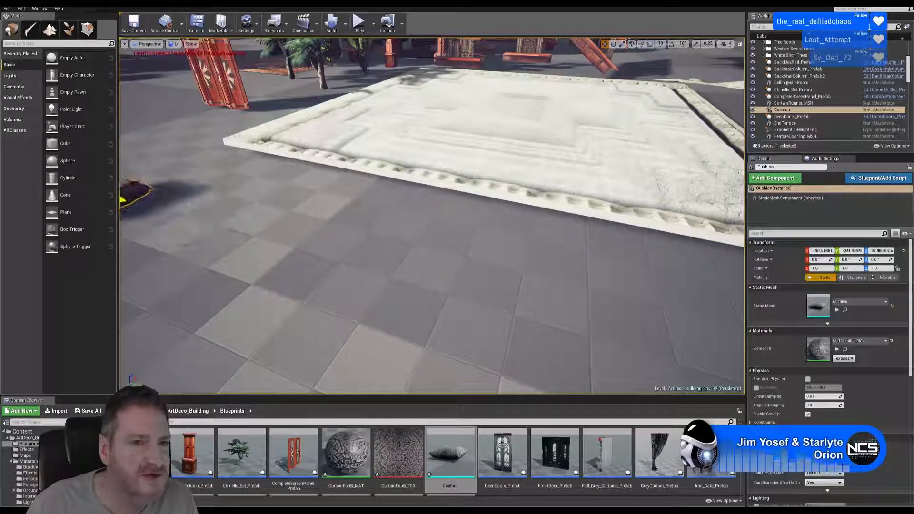
right_click_drag(212, 159, 155, 162)
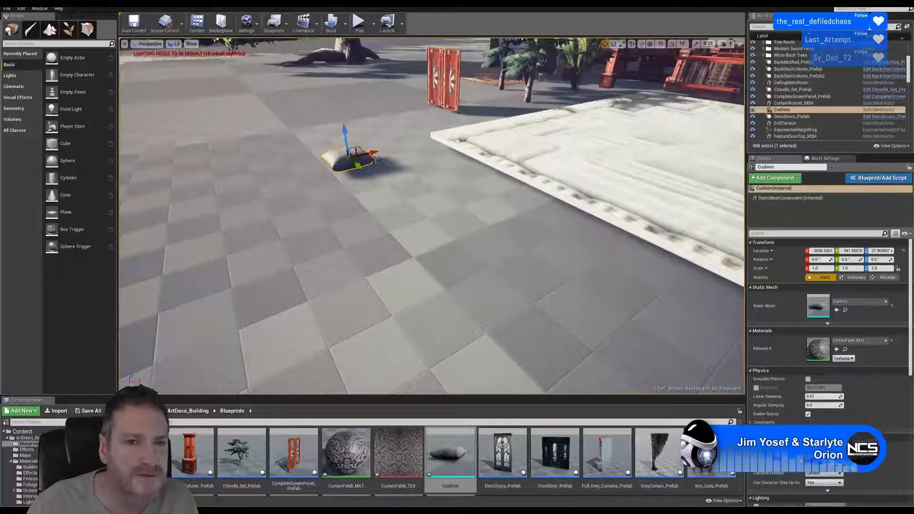
left_click_drag(376, 149, 503, 99)
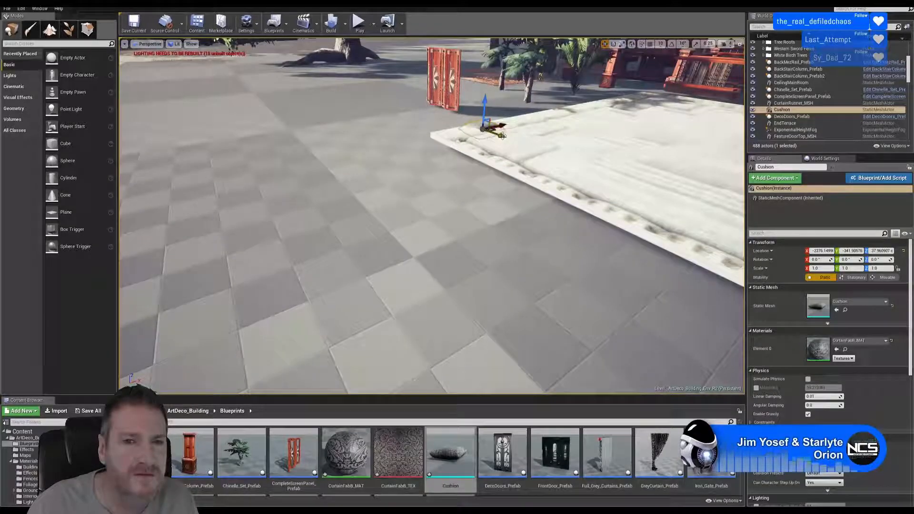
left_click_drag(502, 135, 467, 130)
right_click_drag(467, 129, 485, 136)
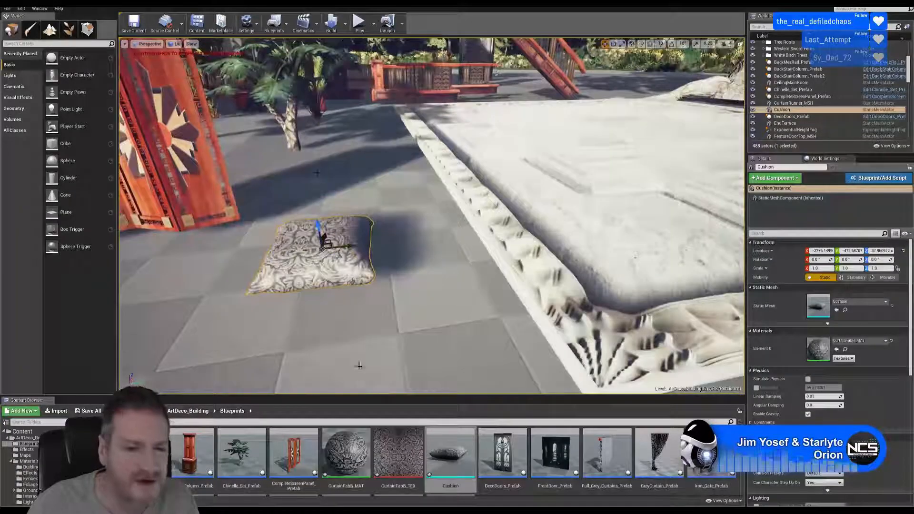
- In the CurtainFabB_MAT material, move the Texture Sample node beside the Base Color input, check the preview sphere and save the material
double_click(346, 452)
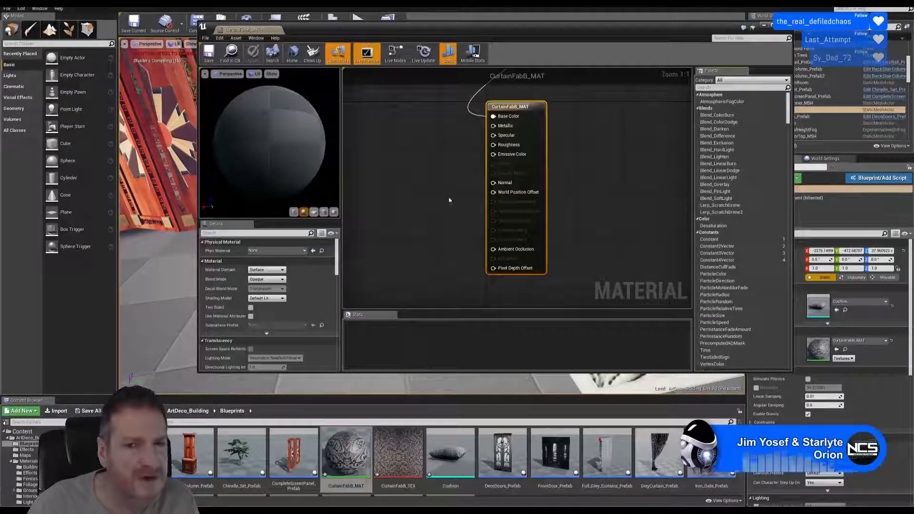
right_click_drag(450, 200, 457, 251)
scroll(569, 176, "down", 3)
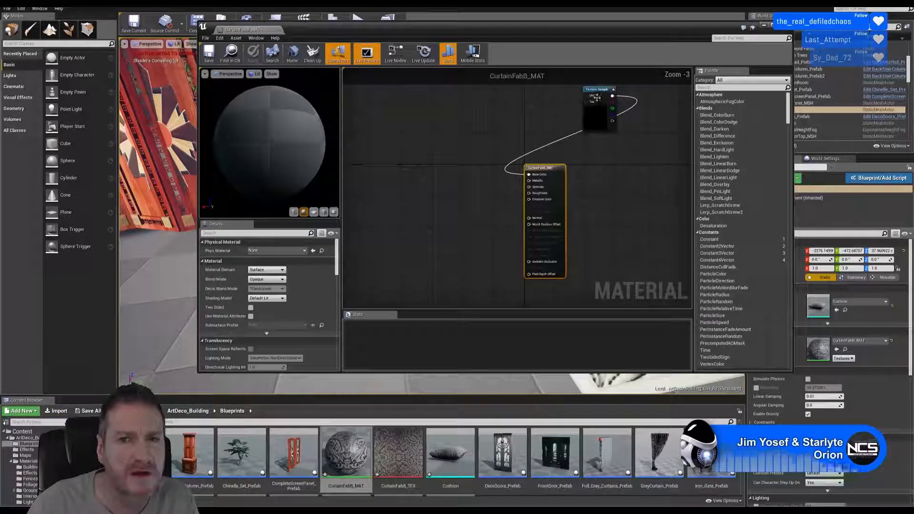
left_click_drag(597, 97, 529, 174)
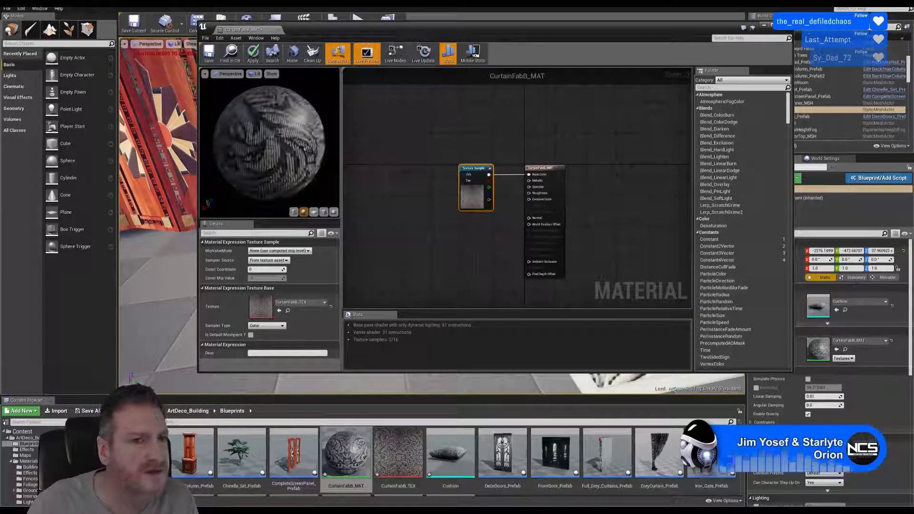
left_click_drag(270, 143, 232, 99)
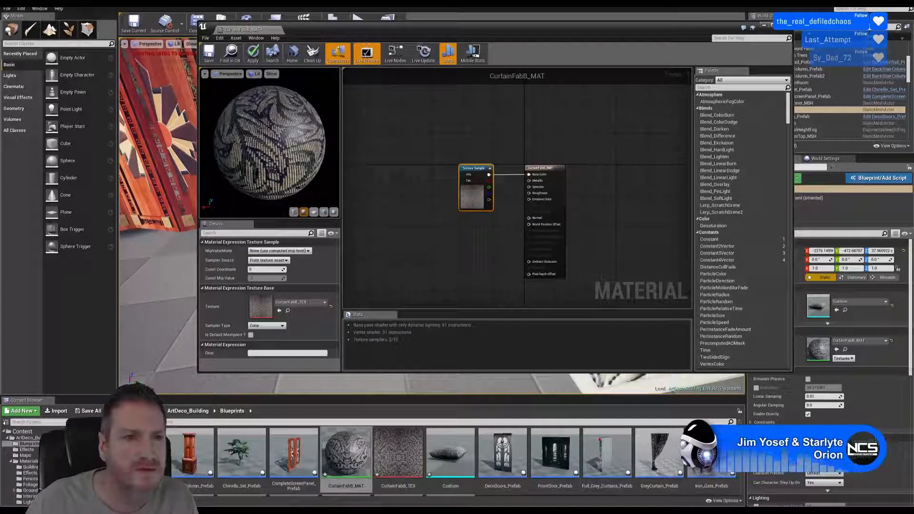
left_click(208, 54)
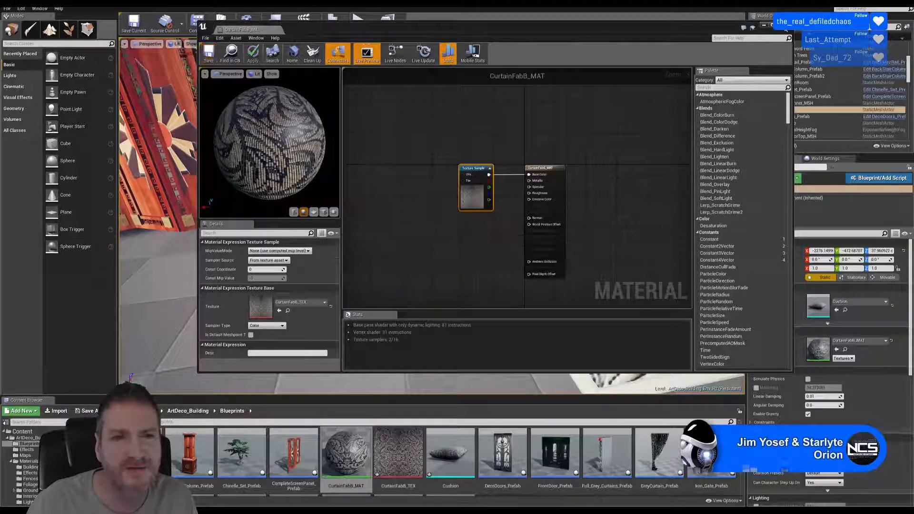
left_click(786, 27)
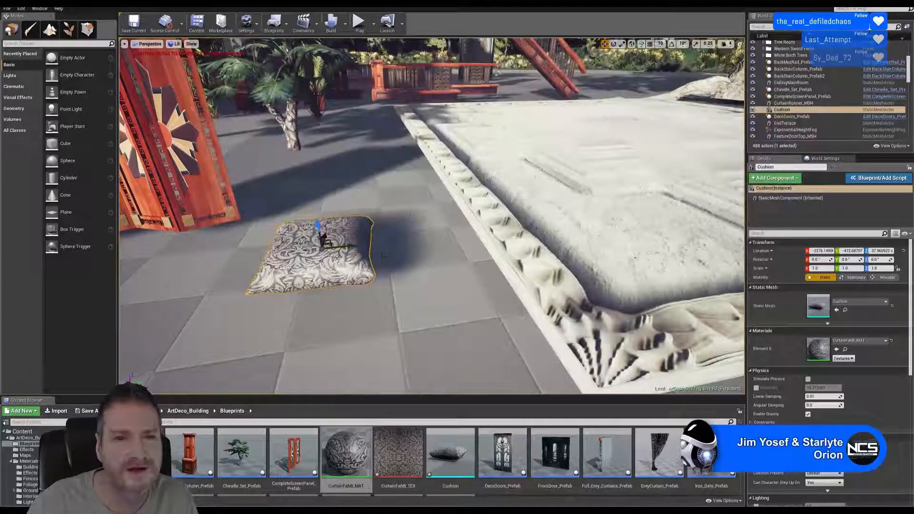
- Clear the selection and view the cushion from farther back together with the screen panel, slab and plants
right_click_drag(466, 219, 388, 193)
mouse_move(604, 327)
left_mouse_down()
mouse_move(606, 297)
mouse_move(607, 309)
left_mouse_up()
key("Escape")
key("w")
right_click_drag(389, 314, 455, 297)
key("w")
key("s")
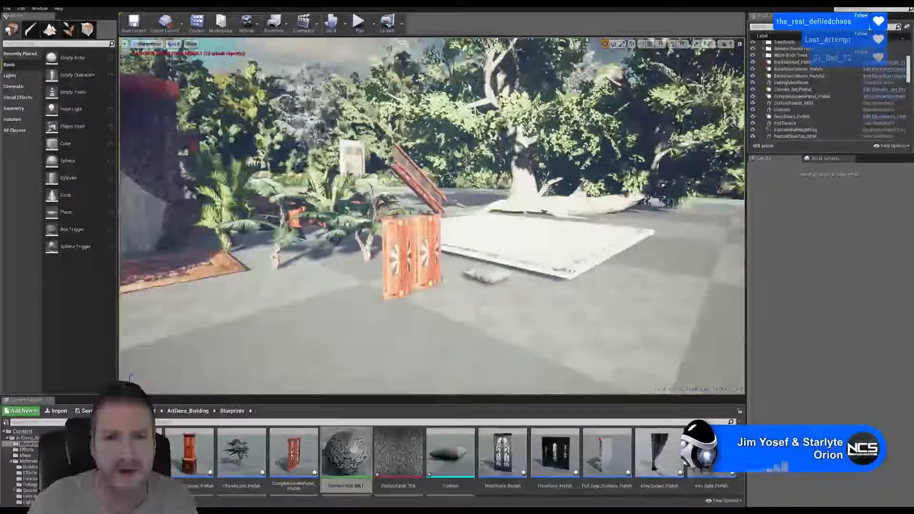
- Switch to 3ds Max, move the cushion back toward the row of other props and clear the selection
left_click(877, 3)
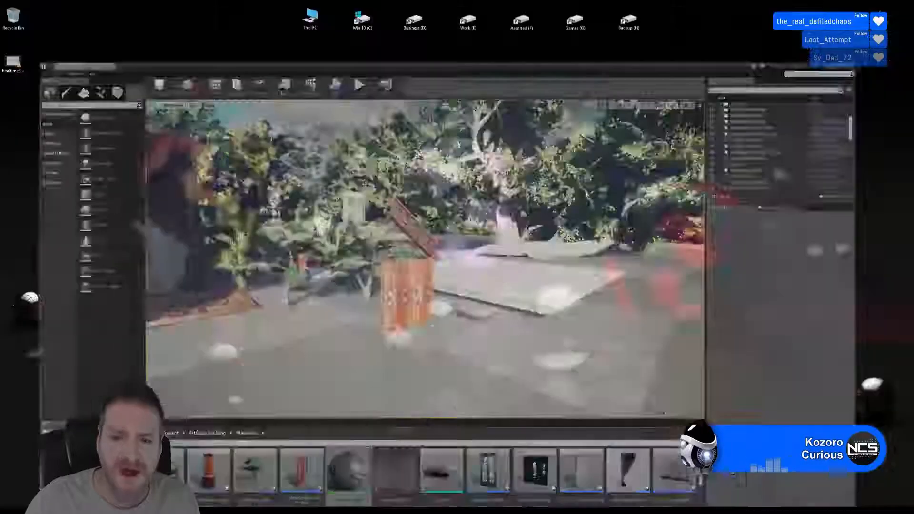
left_click(321, 509)
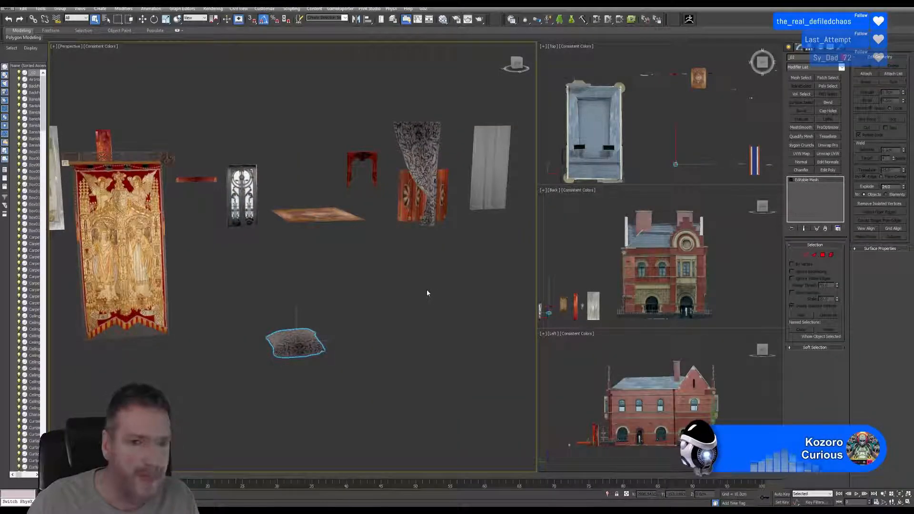
middle_click_drag(420, 264, 363, 335)
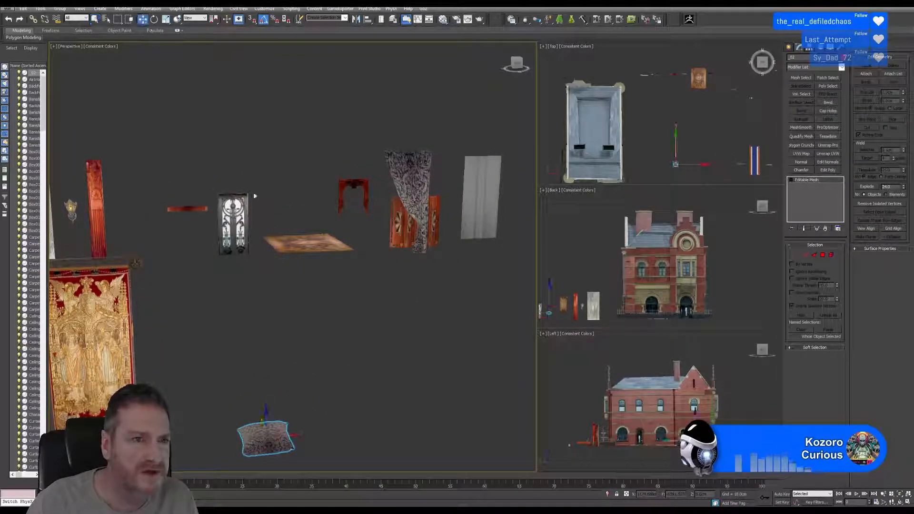
left_click_drag(261, 427, 213, 258)
left_click(300, 353)
- Attach the white steps to the staircase's wooden side panel
middle_click_drag(269, 327, 289, 307)
scroll(289, 307, "down", 4)
middle_click_drag(504, 316, 321, 312)
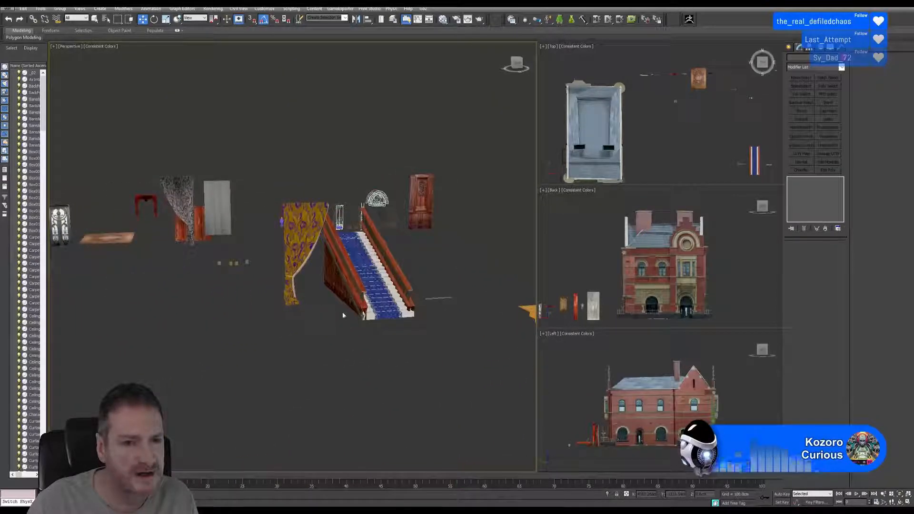
scroll(342, 312, "up", 4)
scroll(353, 312, "up", 6)
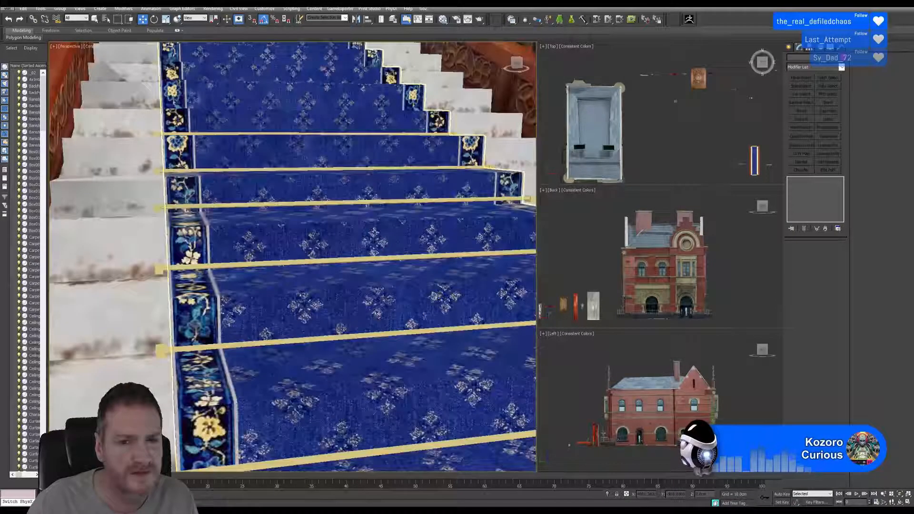
middle_click_drag(352, 313, 379, 319)
scroll(379, 319, "down", 8)
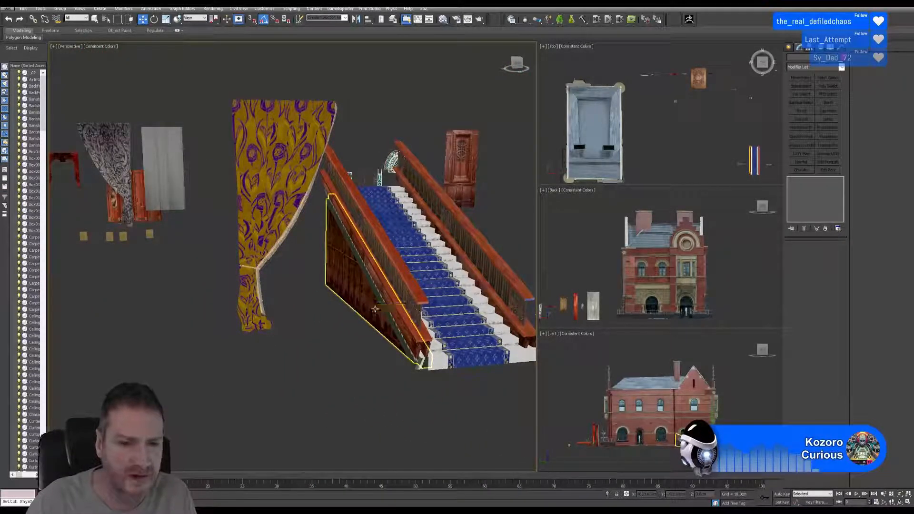
left_click(376, 307)
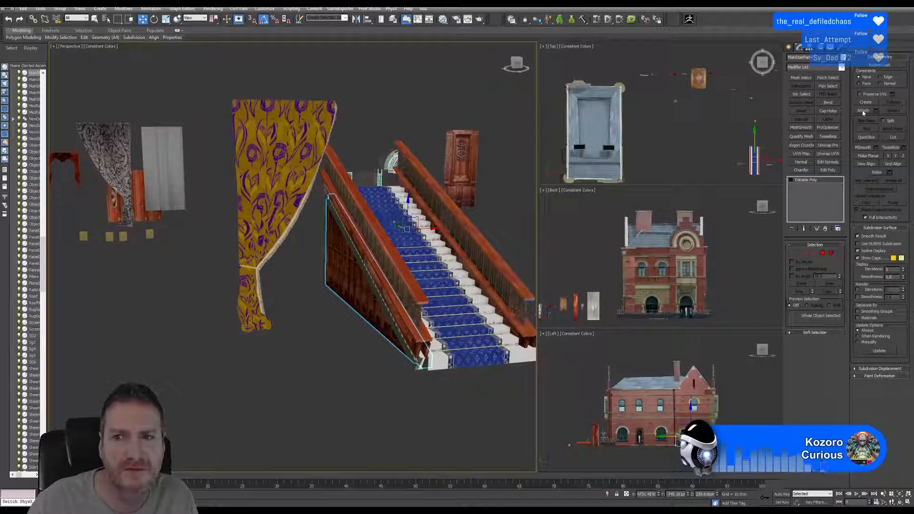
left_click(863, 111)
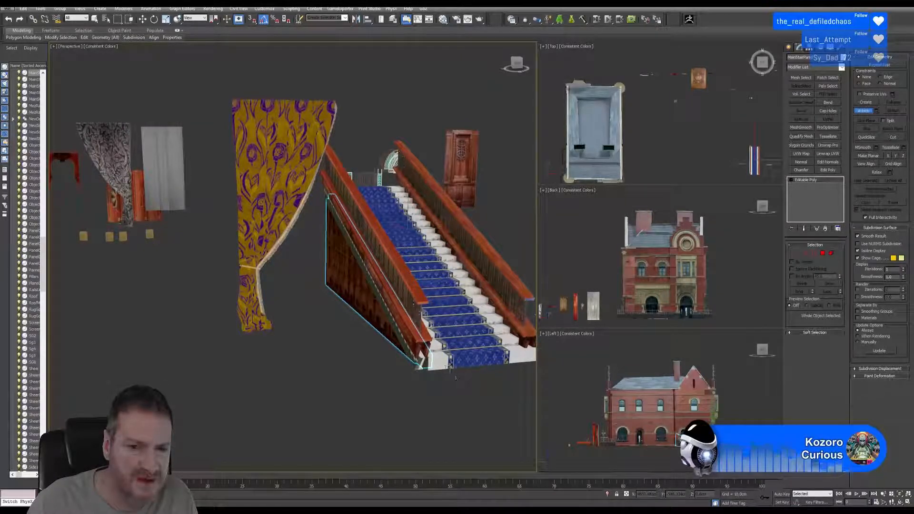
left_click(440, 361)
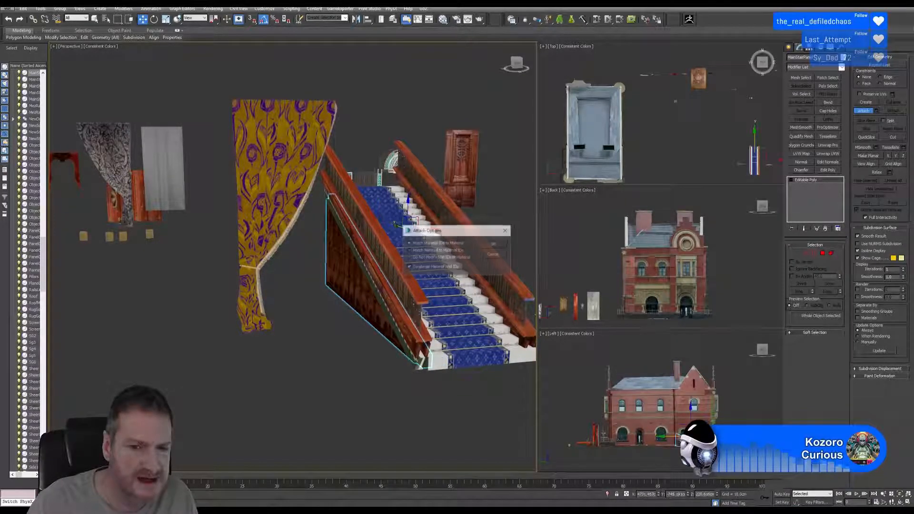
left_click(495, 244)
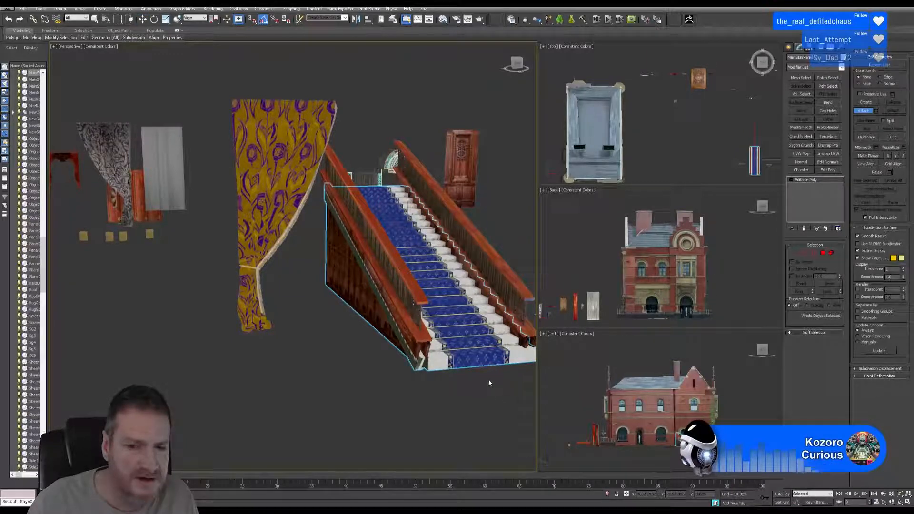
- Attach the blue stair carpet to the combined staircase mesh and end attaching
left_click(477, 363)
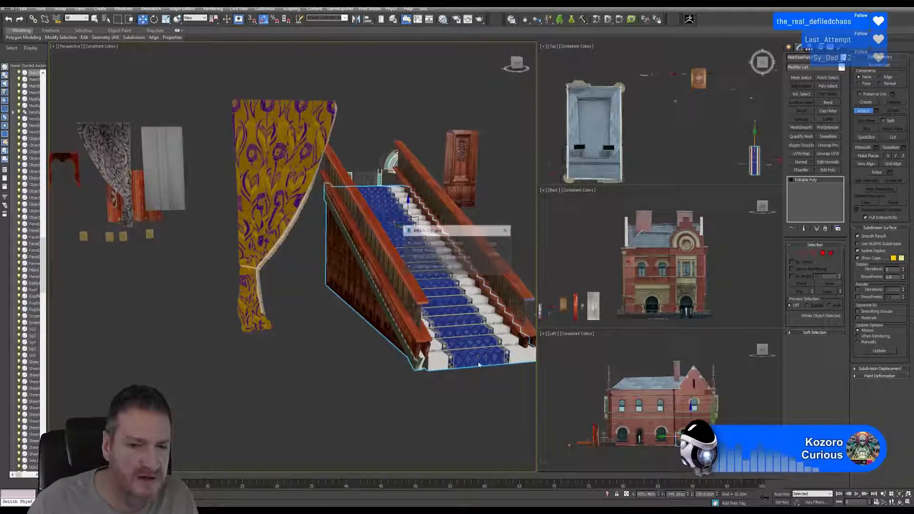
left_click(497, 245)
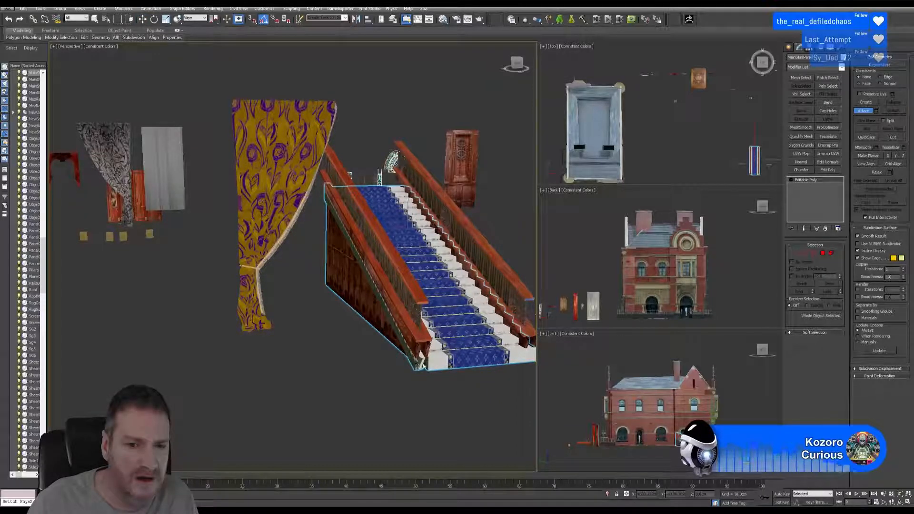
left_click(863, 112)
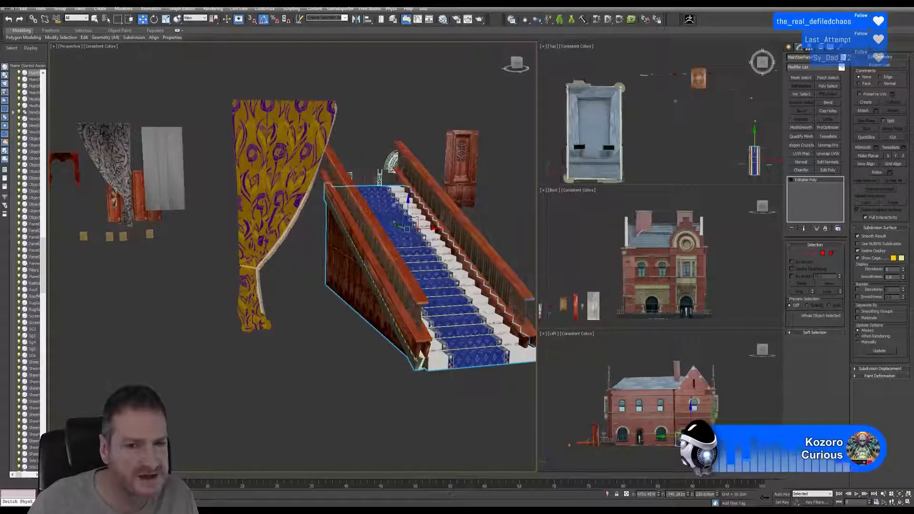
- Select the staircase with its balustrades and carpet rods and isolate the selection
left_click_drag(494, 279, 499, 279)
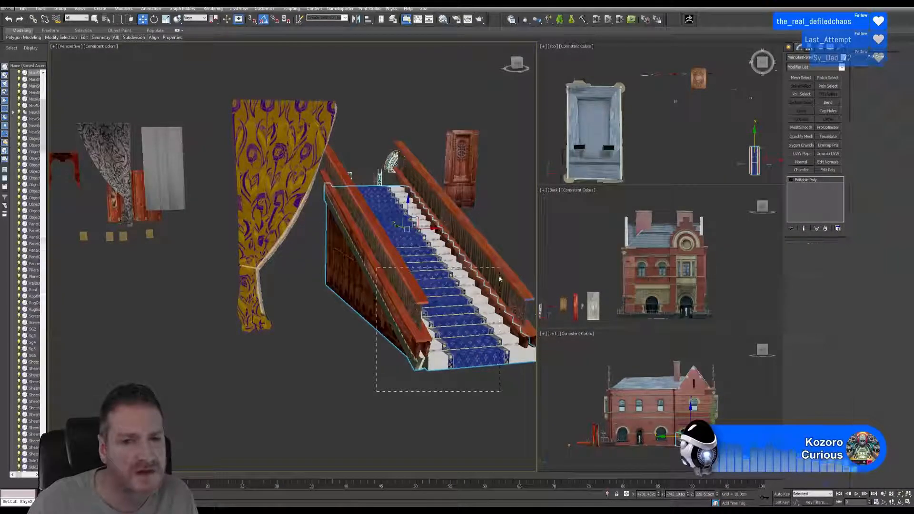
left_click(45, 9)
left_click(71, 79)
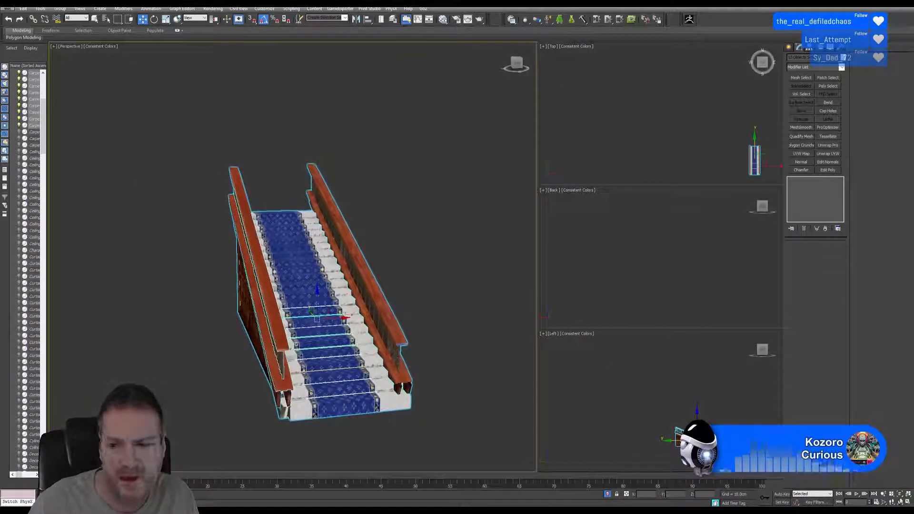
- Examine the isolated staircase from the side and its balustrade slats up close, and clear the selection
left_click(899, 502)
left_click_drag(333, 267, 305, 303)
scroll(316, 300, "up", 3)
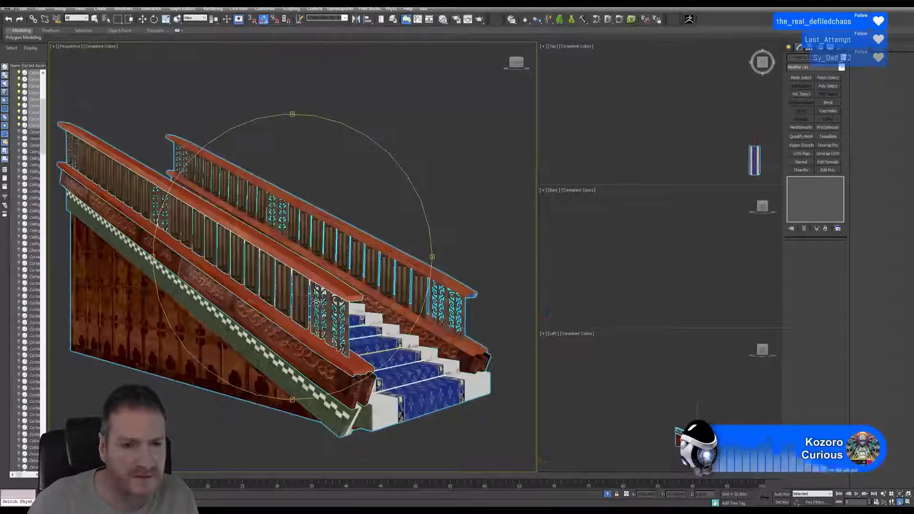
scroll(248, 245, "up", 6)
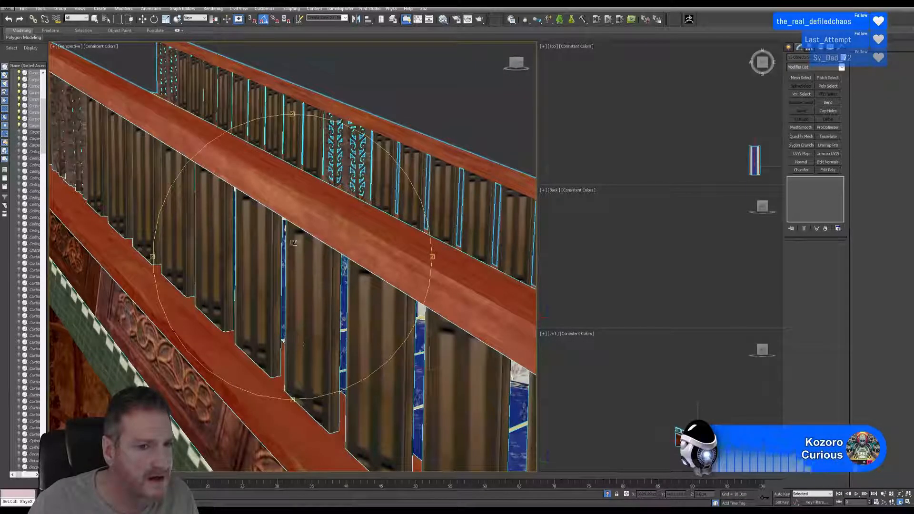
scroll(305, 282, "down", 4)
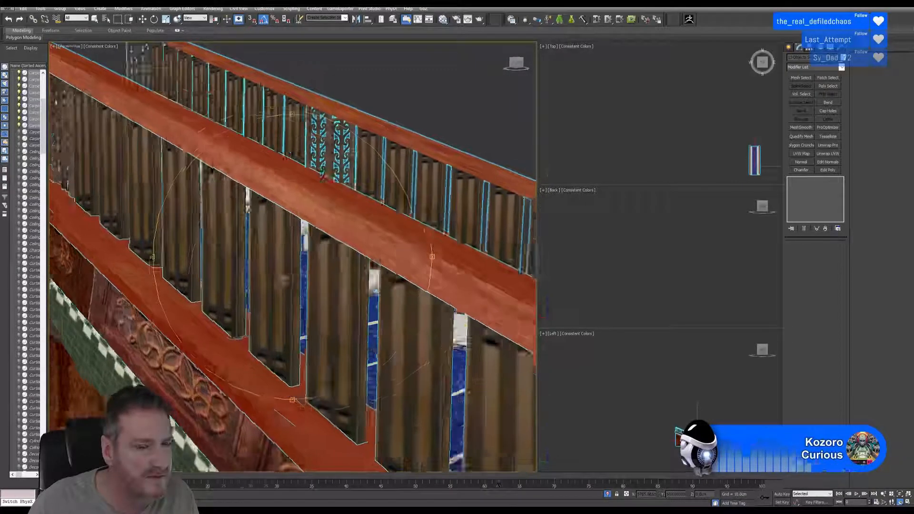
scroll(313, 277, "down", 5)
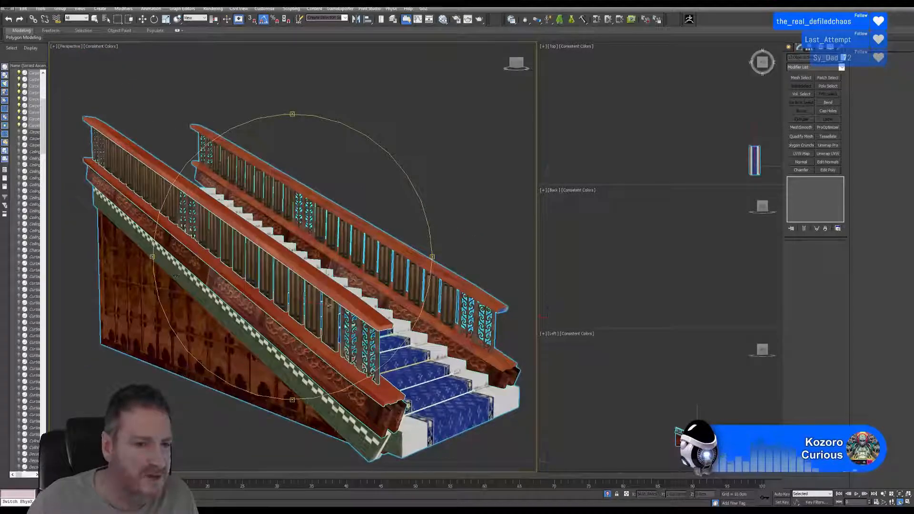
middle_click_drag(320, 228, 270, 187, "alt")
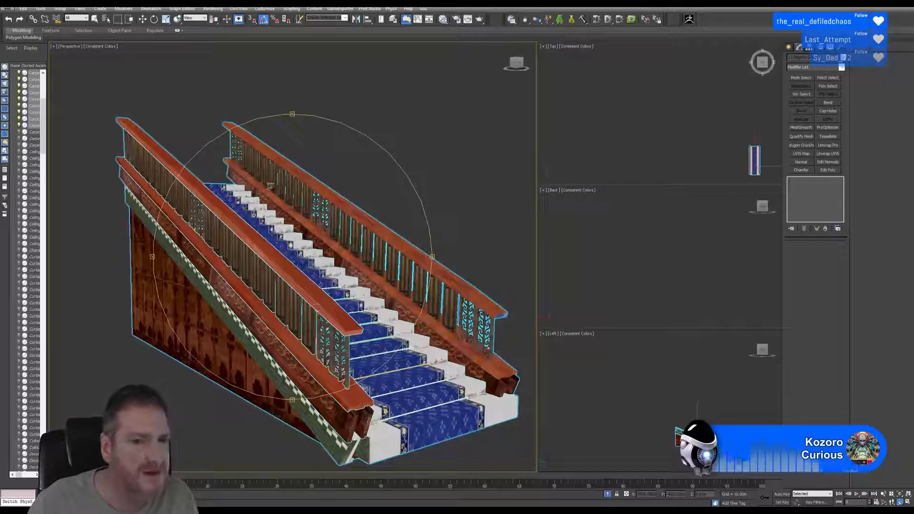
left_click(96, 20)
middle_click_drag(406, 216, 397, 200)
left_click(398, 200)
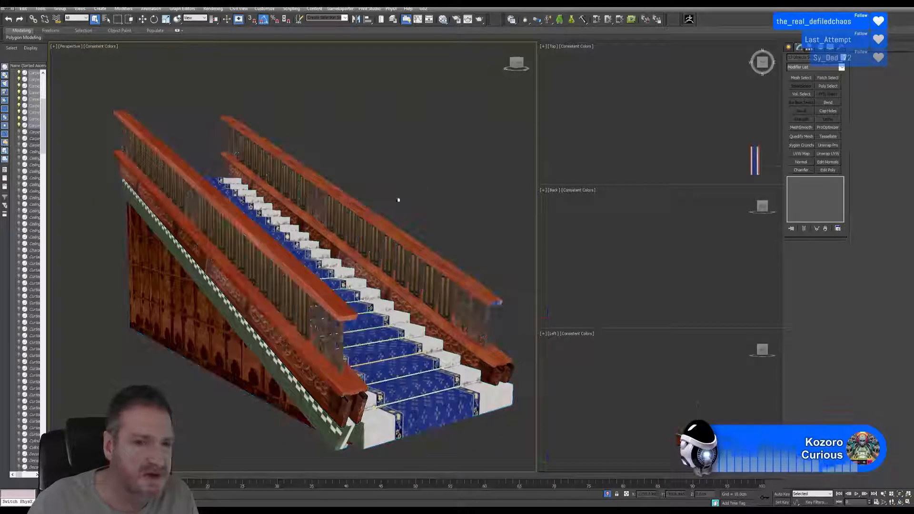
- Select the near balustrade to check its modifiers, and select the carpet rod on a lower step
left_click(309, 278)
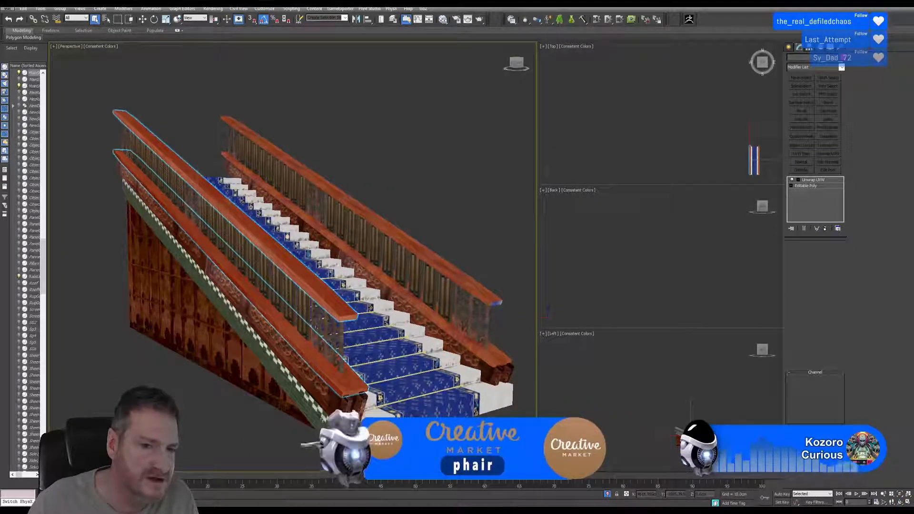
key("3")
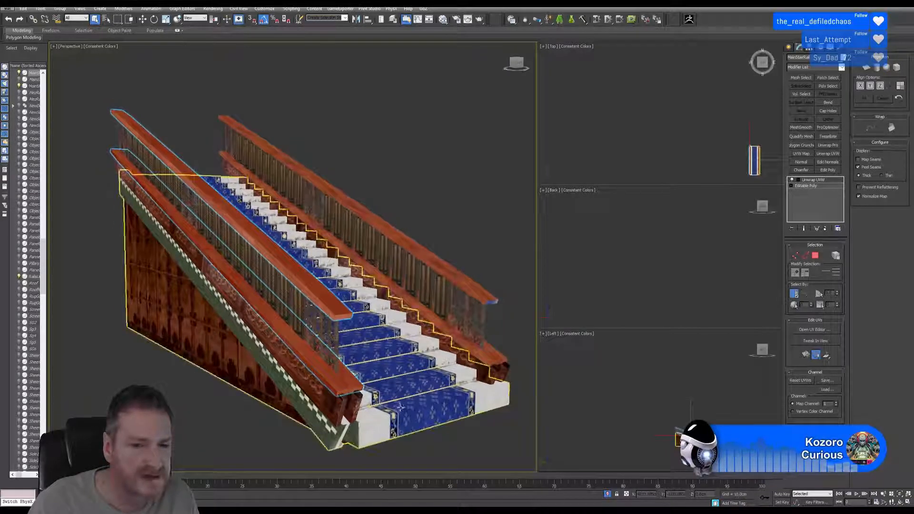
scroll(398, 410, "up", 5)
scroll(404, 393, "up", 4)
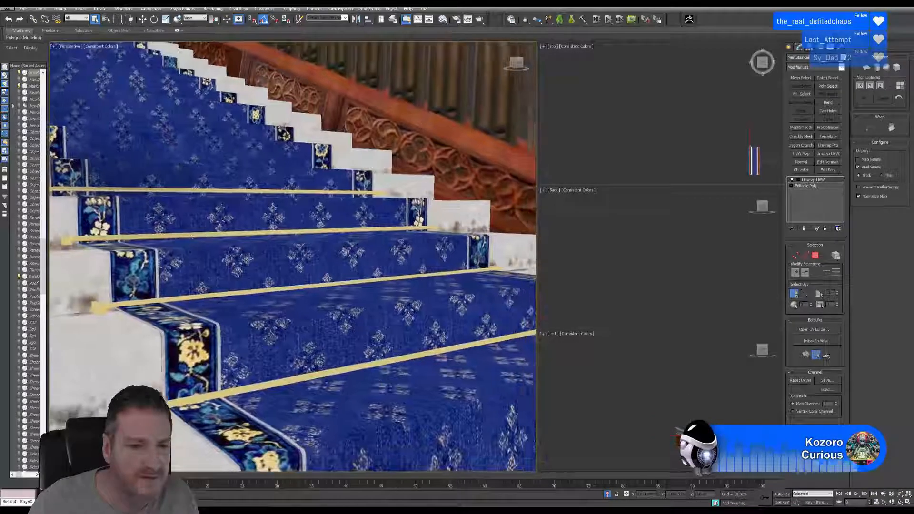
left_click(230, 395)
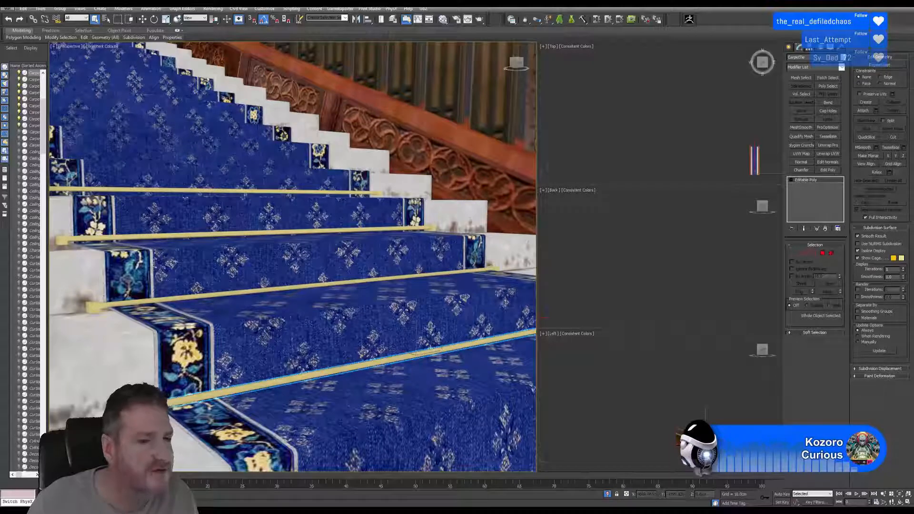
- Inspect the near balustrade's slats and ironwork up close and the whole staircase from farther back
scroll(181, 402, "down", 5)
middle_click_drag(171, 393, 314, 410)
scroll(229, 402, "down", 3)
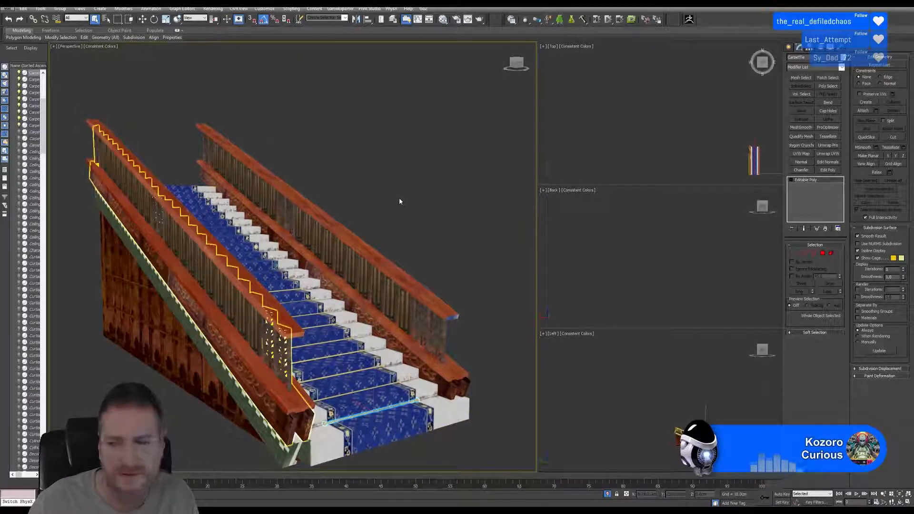
middle_click_drag(384, 192, 375, 195)
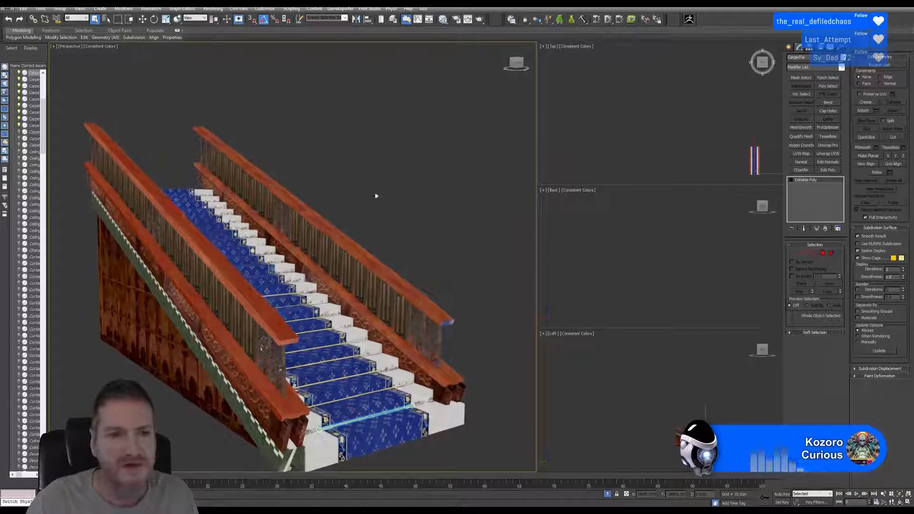
scroll(226, 259, "up", 8)
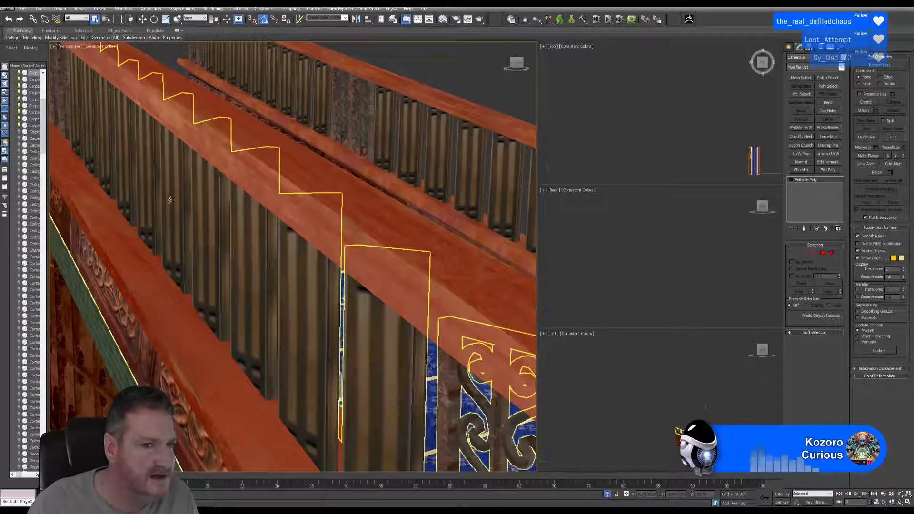
scroll(403, 376, "down", 10)
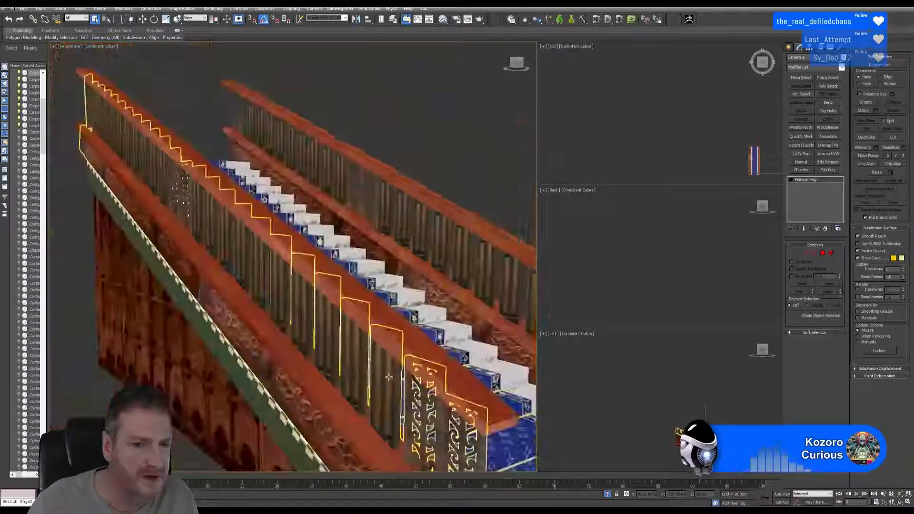
scroll(367, 340, "down", 6)
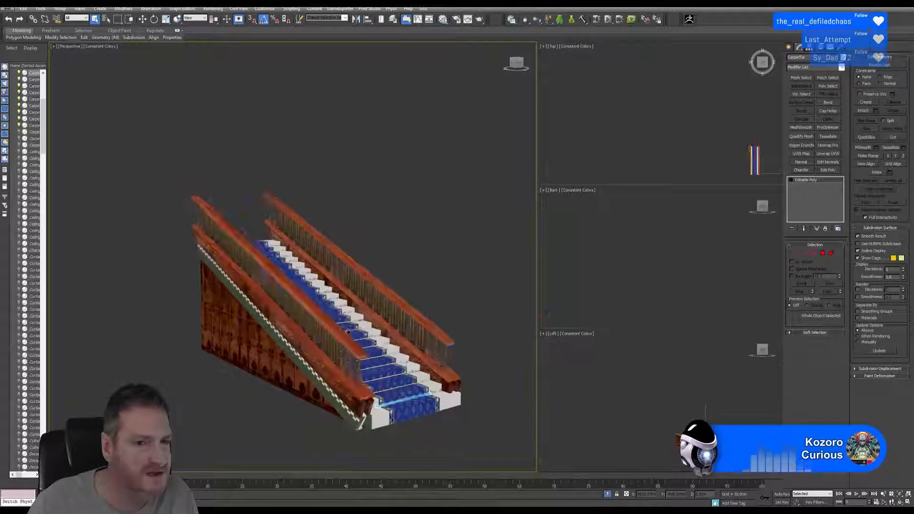
- End the staircase's isolation and view it together with the surrounding curtains, doors and other props
left_click(40, 8)
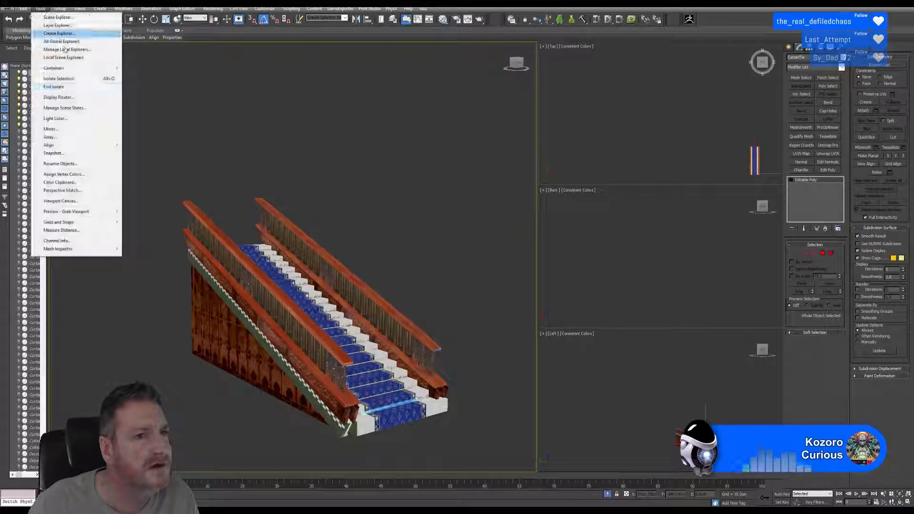
left_click(54, 87)
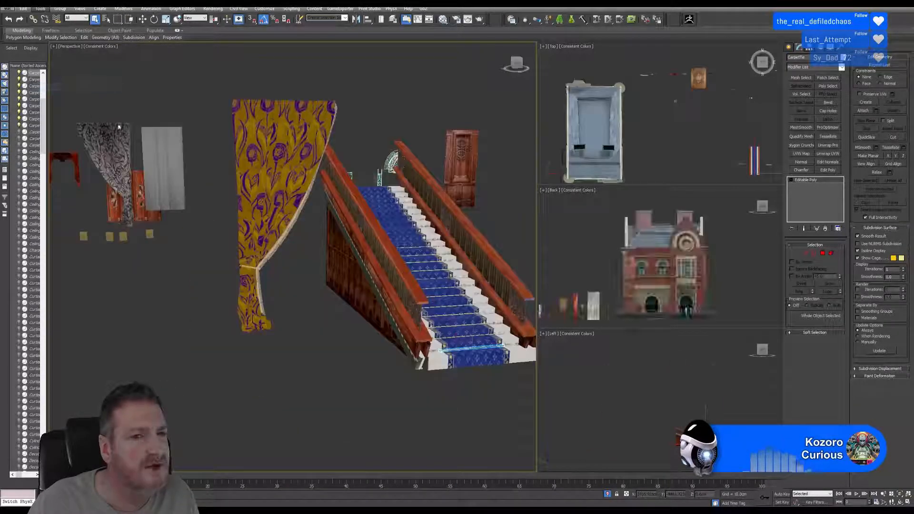
middle_click_drag(344, 280, 285, 289)
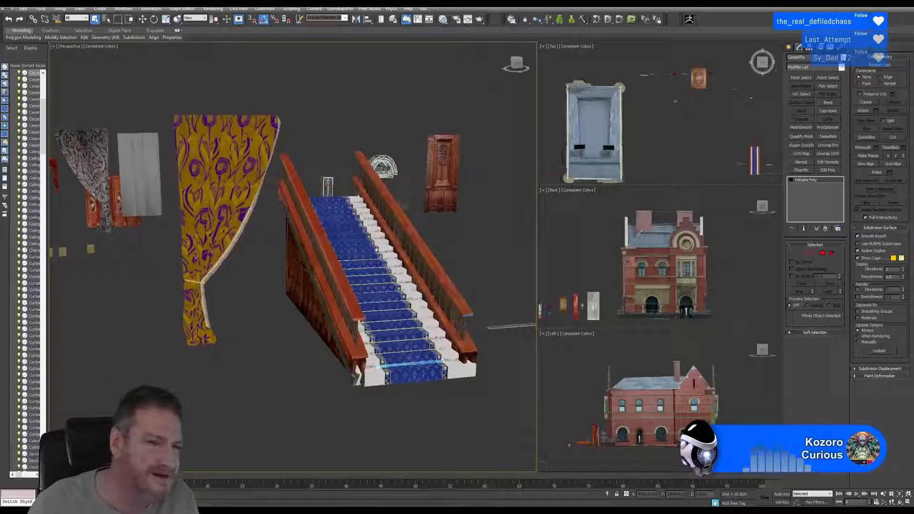
left_click(205, 252)
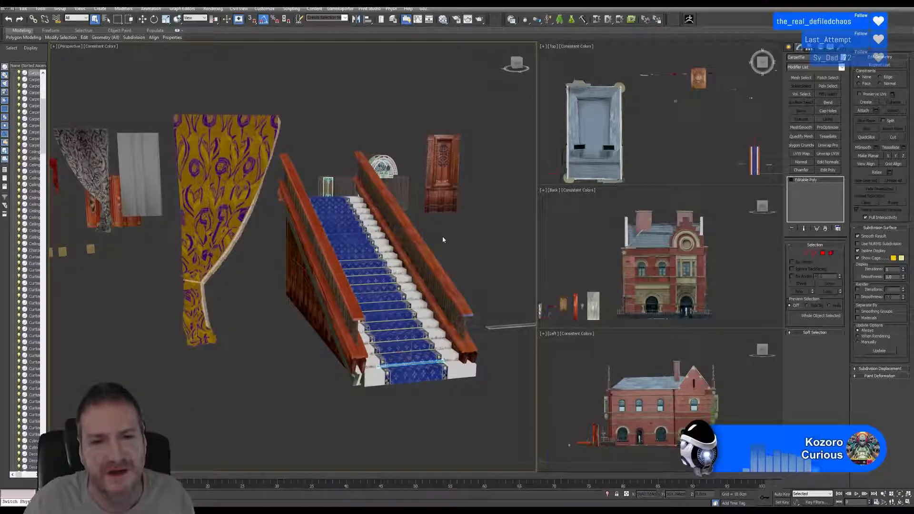
middle_click_drag(231, 193, 177, 267, "alt")
scroll(406, 269, "down", 8)
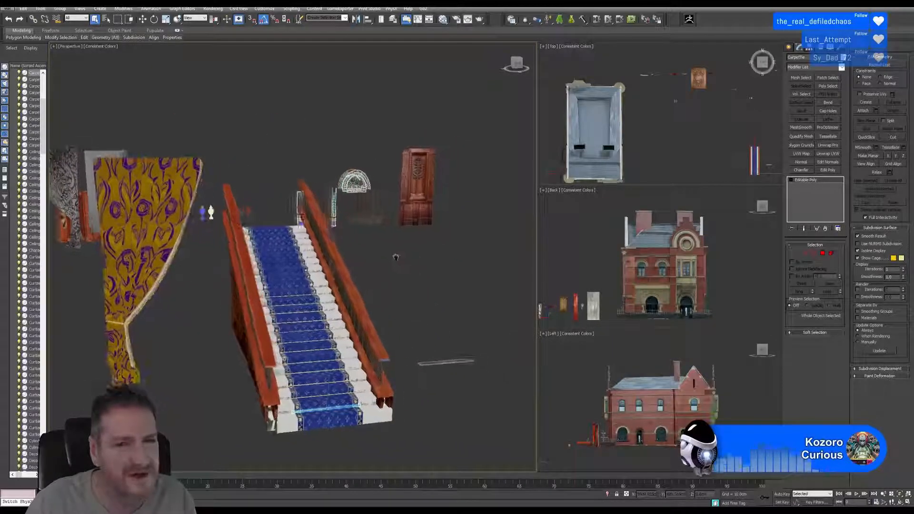
- Find the flat marble ceiling panels among the remaining props and select two of them to check their names
scroll(381, 273, "up", 3)
middle_click_drag(402, 301, 338, 306, "alt")
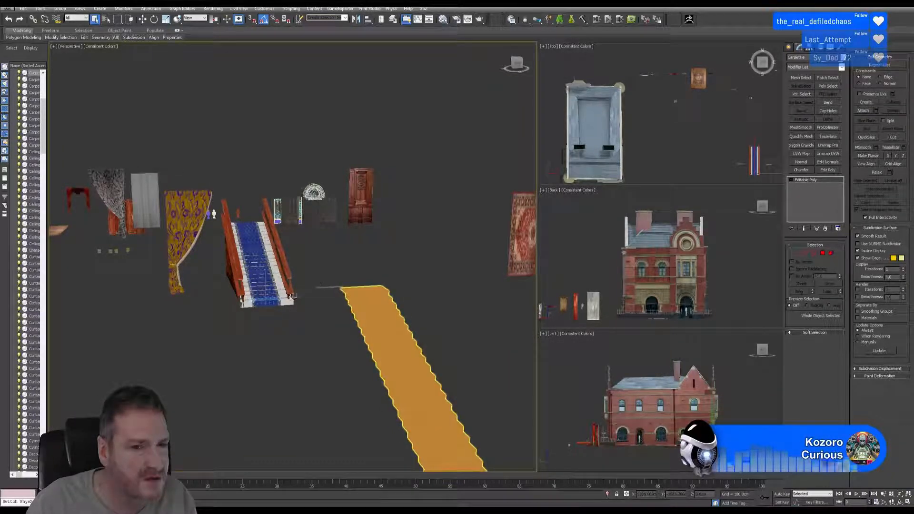
middle_click_drag(267, 279, 380, 337, "alt")
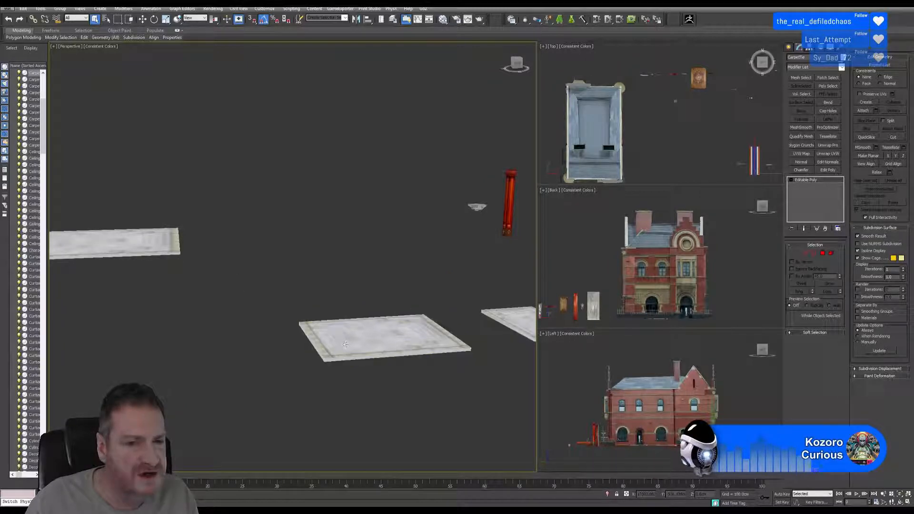
left_click(379, 337)
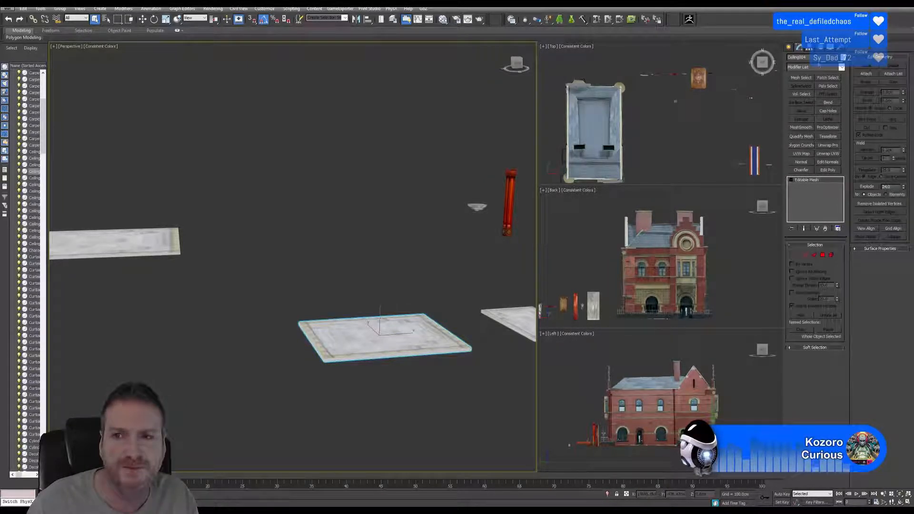
left_click(171, 242)
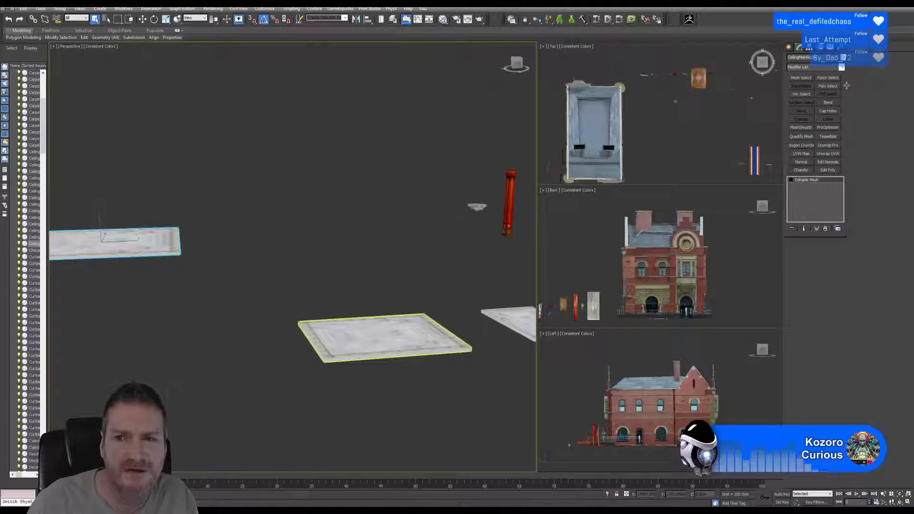
- Export only the larger rectangular ceiling panel as an FBX named CeilingPanel2 into the Exports folder, with the current FBX options
left_click(416, 339)
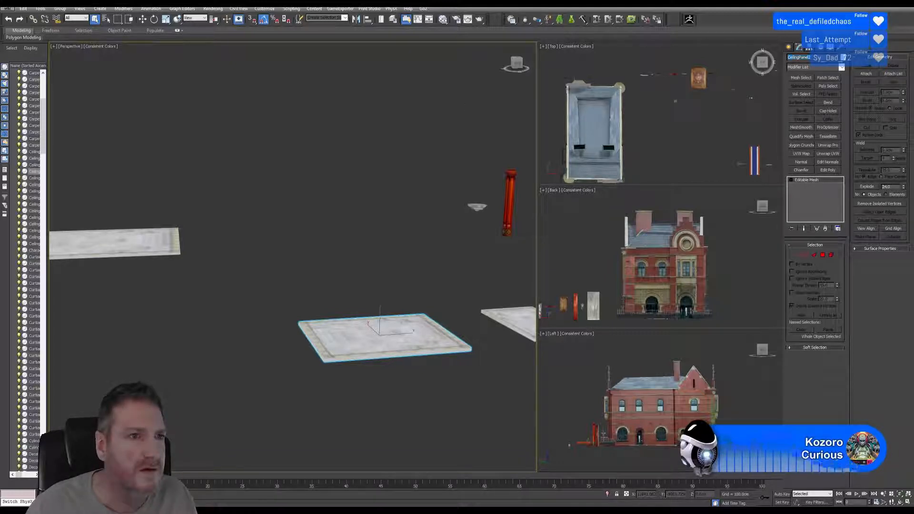
left_click(8, 8)
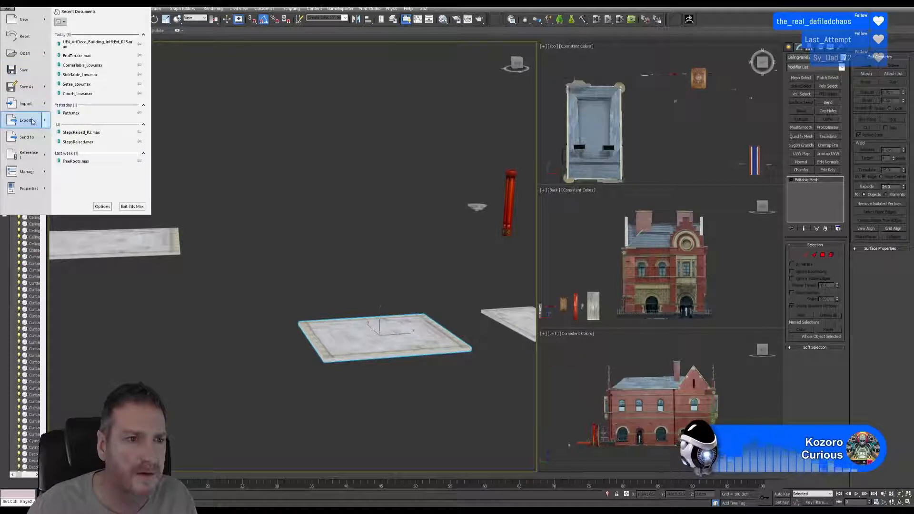
mouse_move(44, 123)
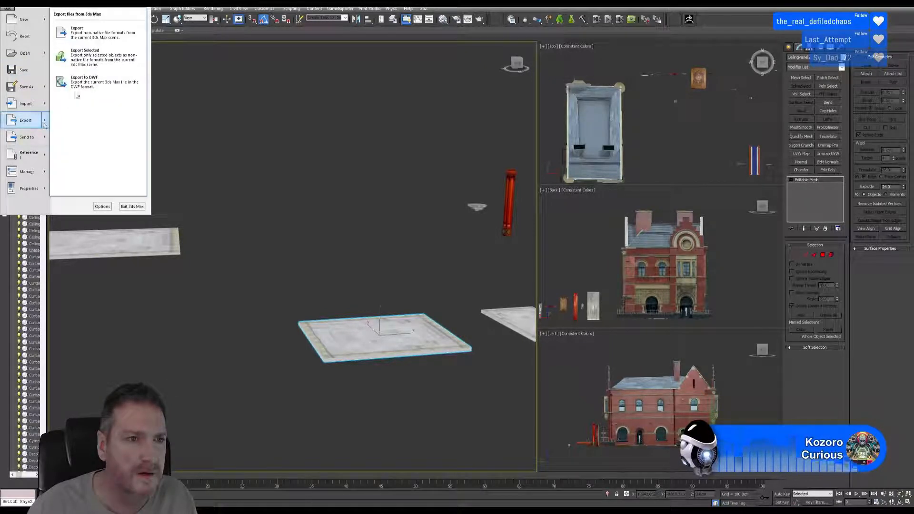
left_click(340, 140)
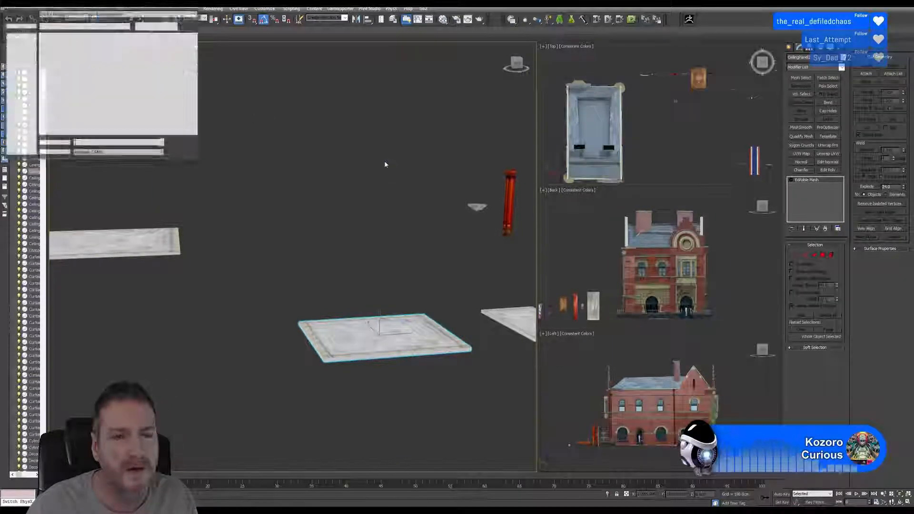
type("CeilingPanel2")
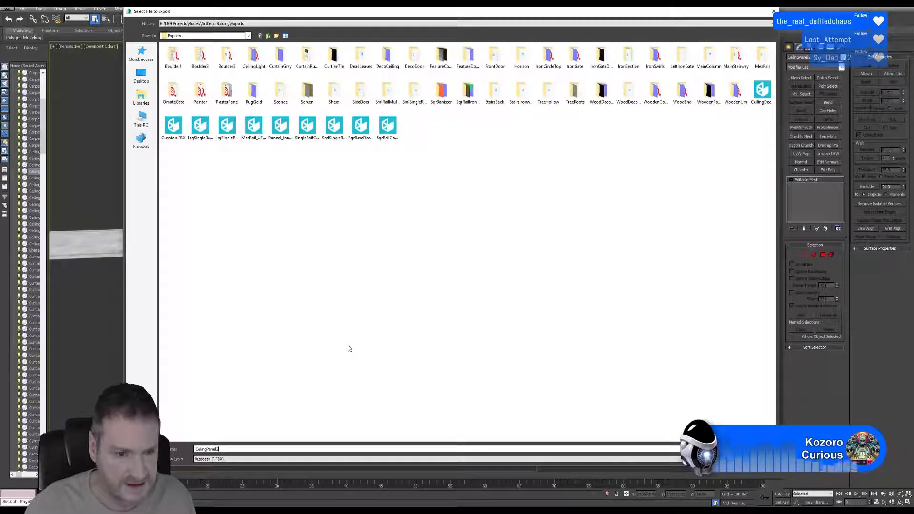
left_click(743, 448)
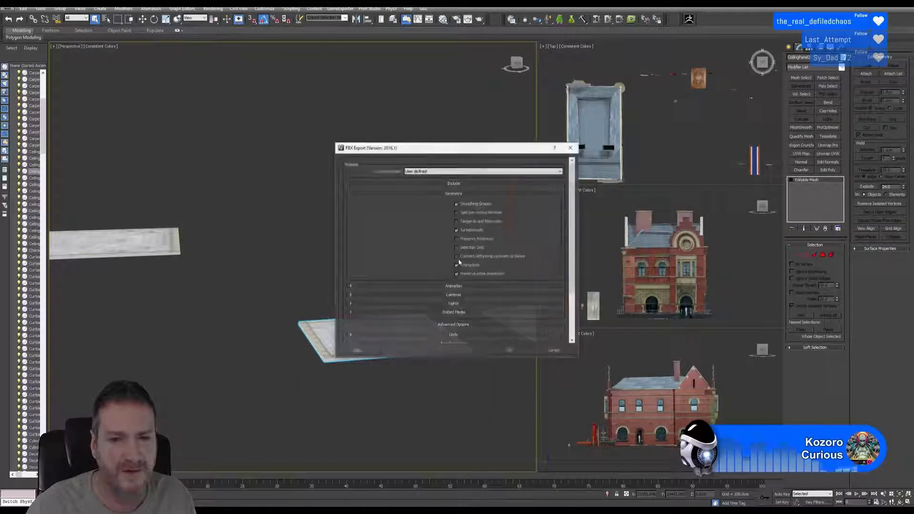
left_click(507, 352)
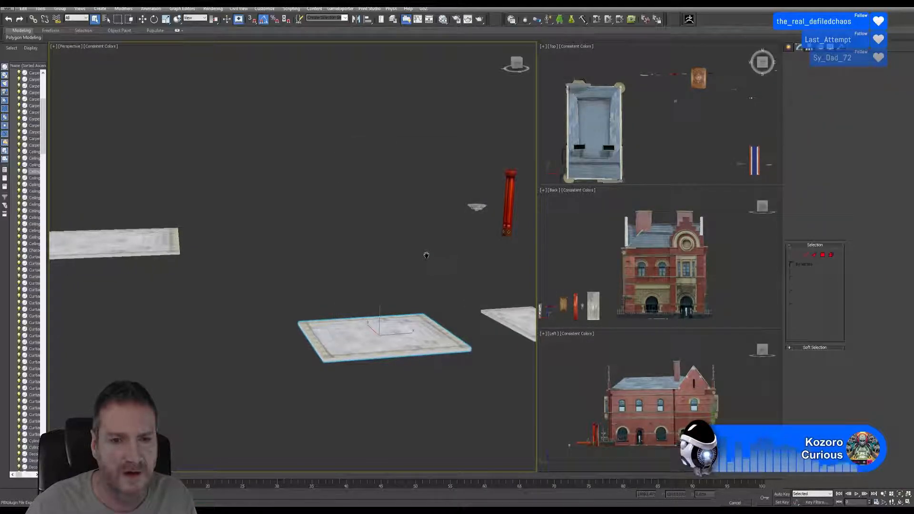
- Select the smaller neighbouring ceiling panel and rename it to follow the CeilingPanel naming series
middle_click_drag(428, 254, 335, 291)
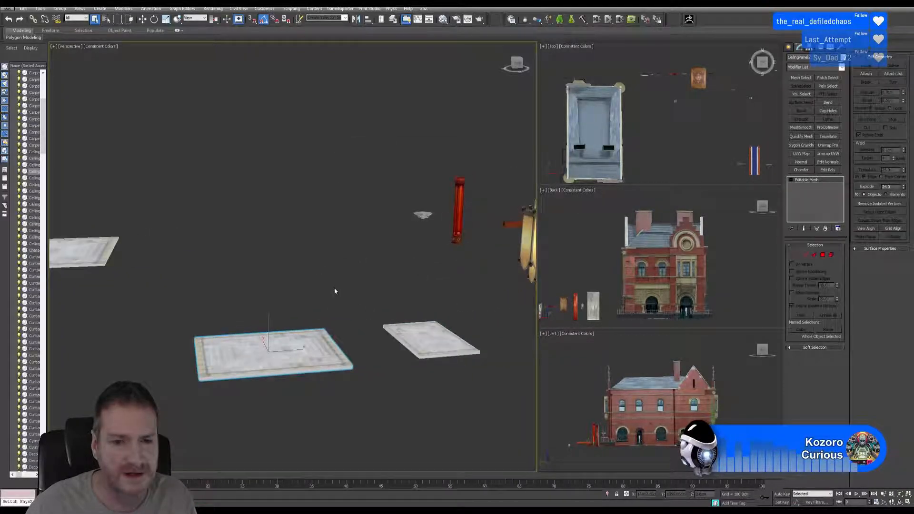
left_click(415, 345)
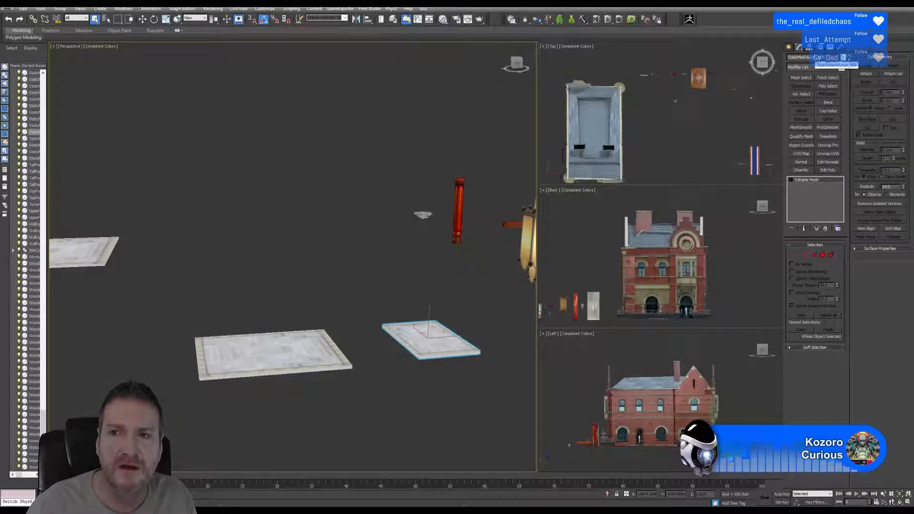
left_click_drag(832, 58, 777, 59)
type("CeilingPanel2")
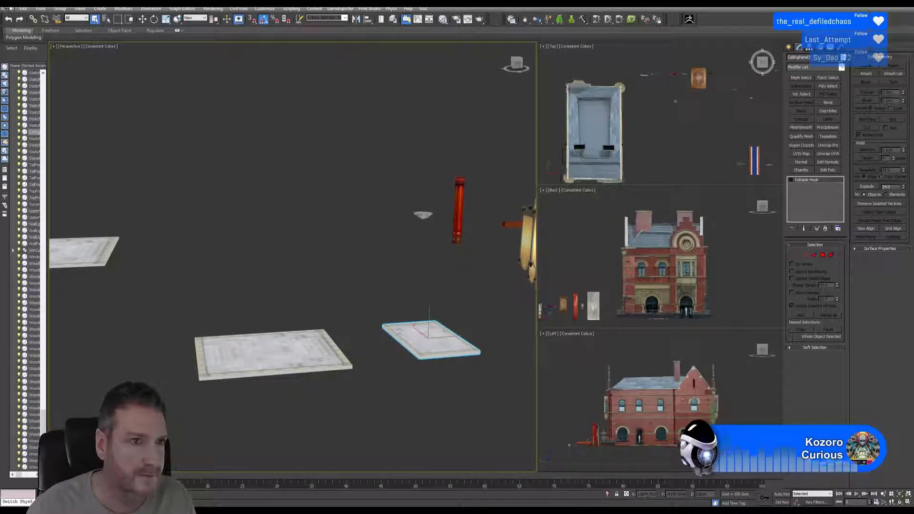
- Export only the smaller ceiling panel as its own FBX into the Exports folder, with the current FBX options
left_click(9, 8)
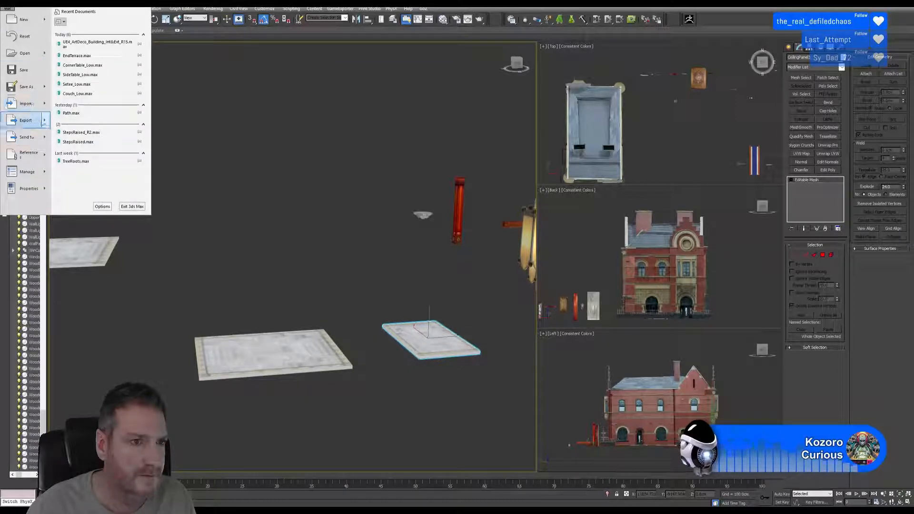
mouse_move(45, 122)
left_click(97, 60)
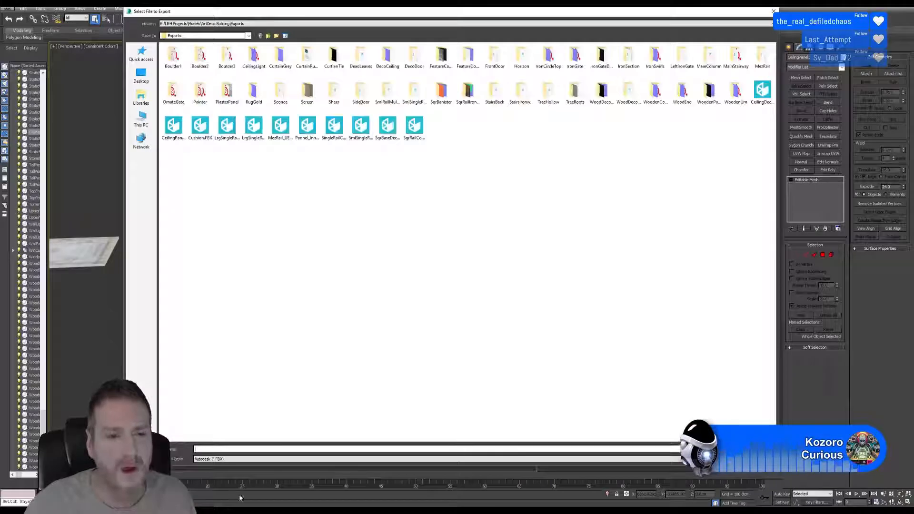
left_click(755, 449)
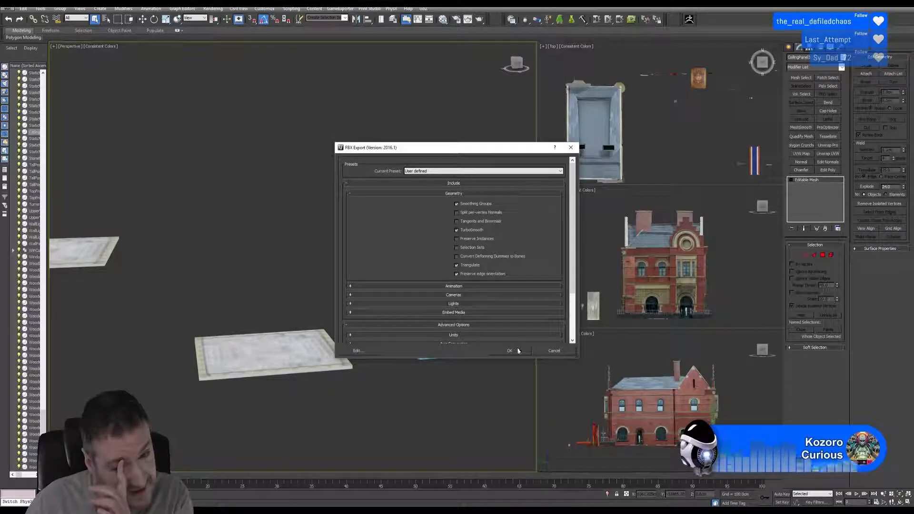
left_click(519, 350)
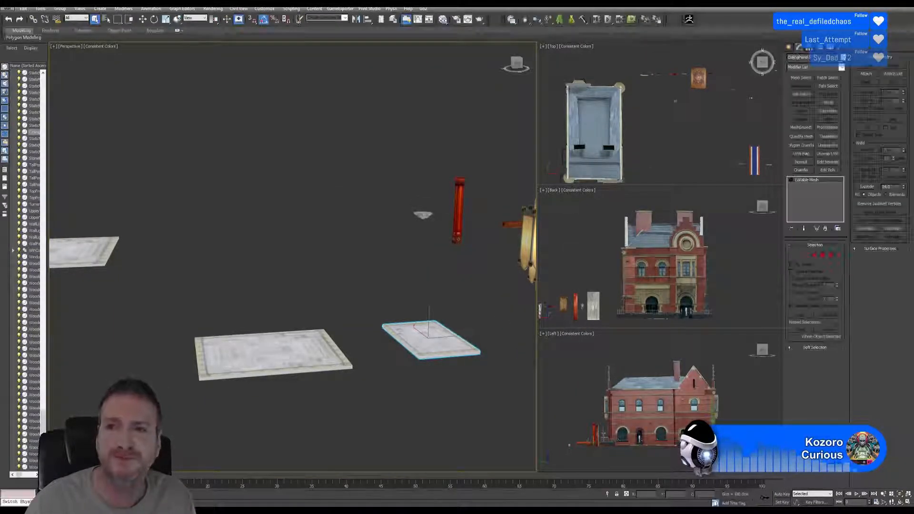
- Switch to Unreal Editor and examine the existing ceiling panel's relief, ornamental border and surroundings up close
key("super+d")
key("alt+Tab")
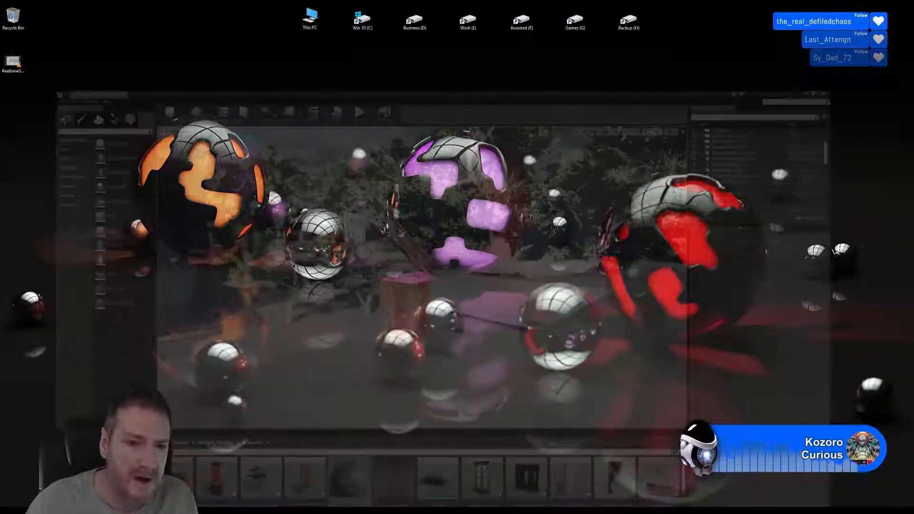
right_click_drag(531, 285, 600, 296)
key("w")
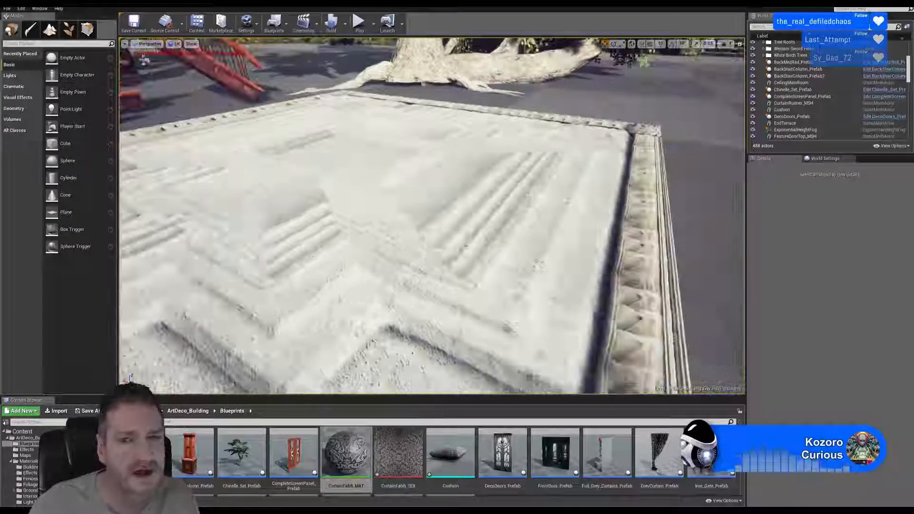
right_click_drag(529, 288, 553, 312)
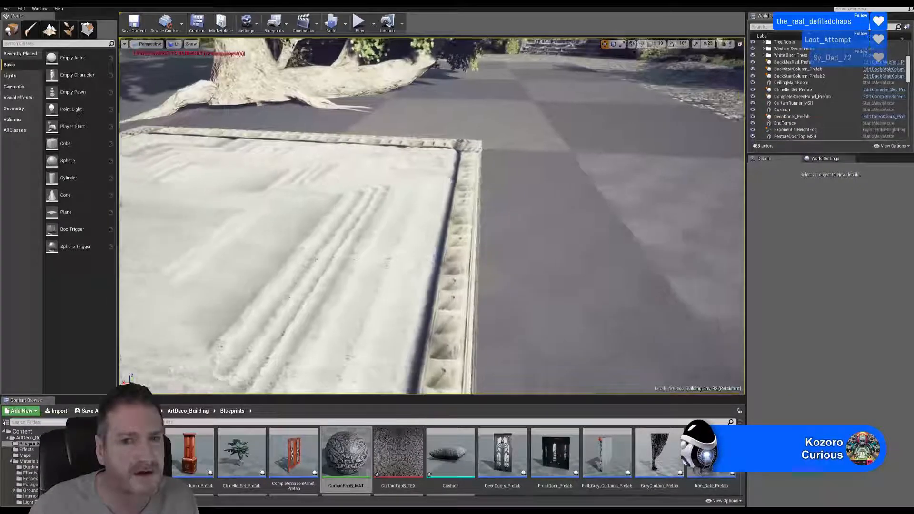
mouse_move(381, 171)
right_mouse_down()
mouse_move(374, 168)
mouse_move(381, 172)
right_mouse_up()
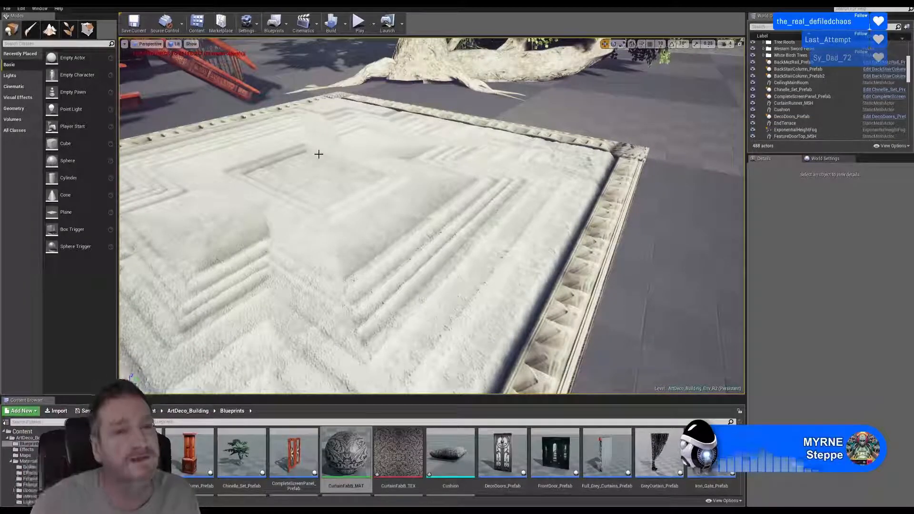
right_click_drag(364, 166, 325, 144)
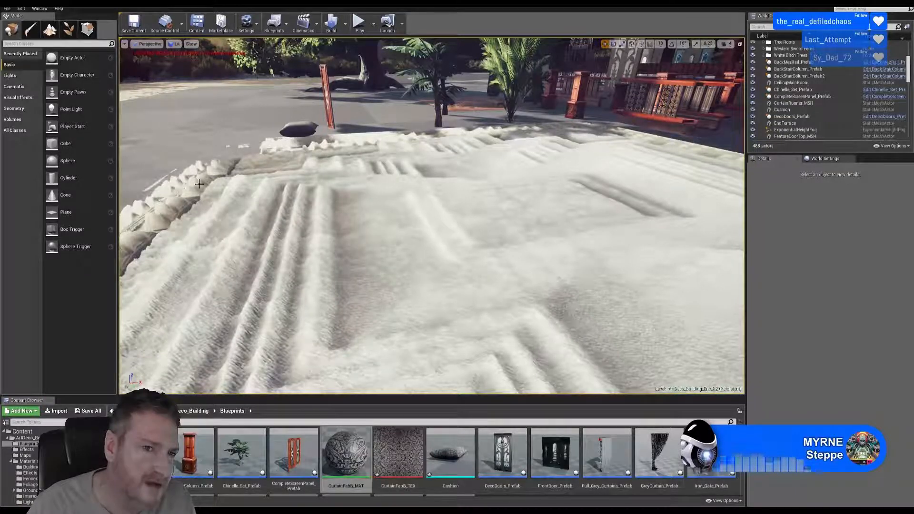
mouse_move(240, 148)
right_mouse_down()
mouse_move(225, 141)
mouse_move(241, 154)
right_mouse_up()
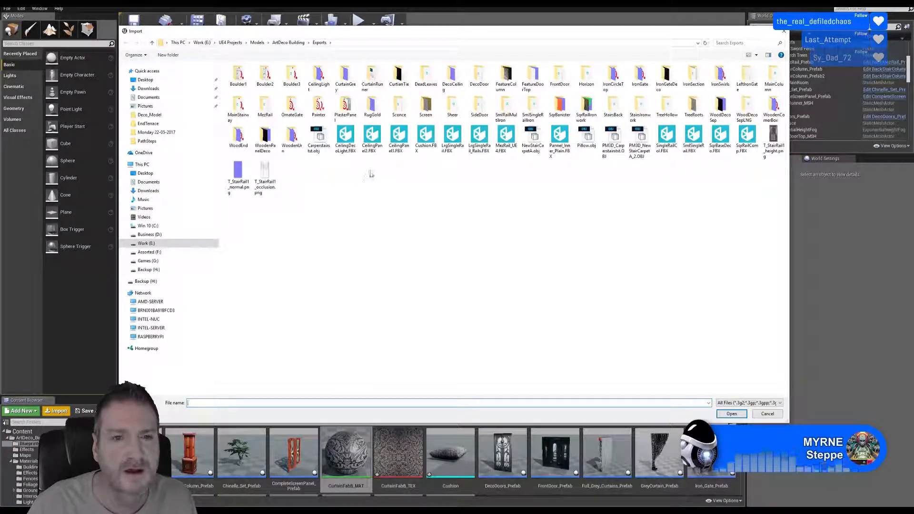
- Import CeilingPanel2.FBX from the Exports folder into the Blueprints folder as a static mesh with the default options
double_click(372, 138)
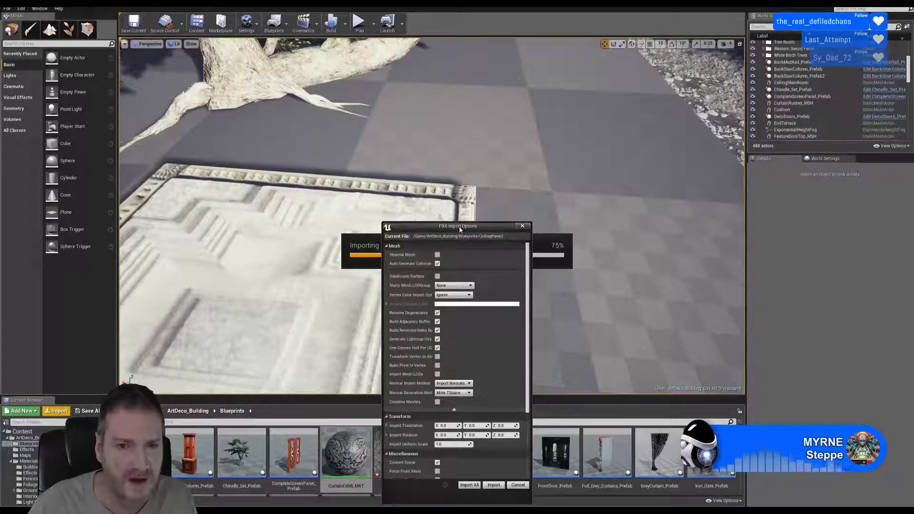
left_click_drag(459, 229, 460, 132)
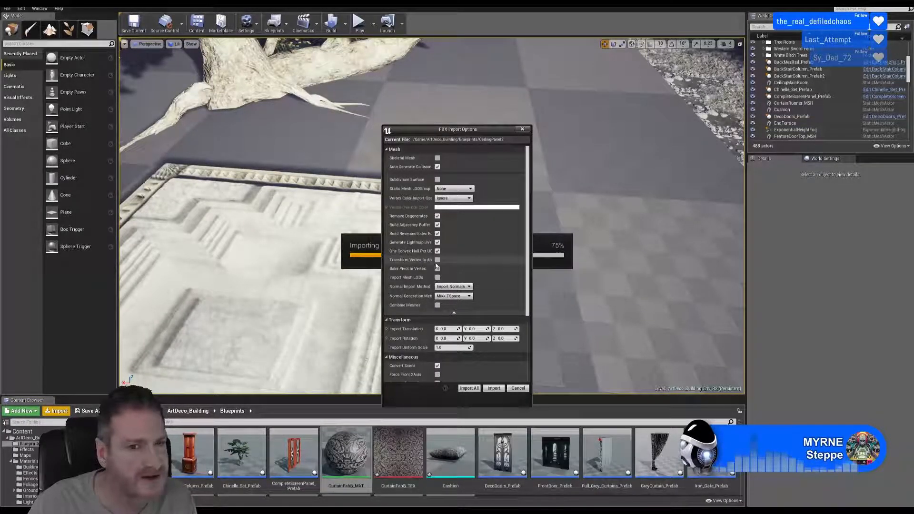
left_click(494, 388)
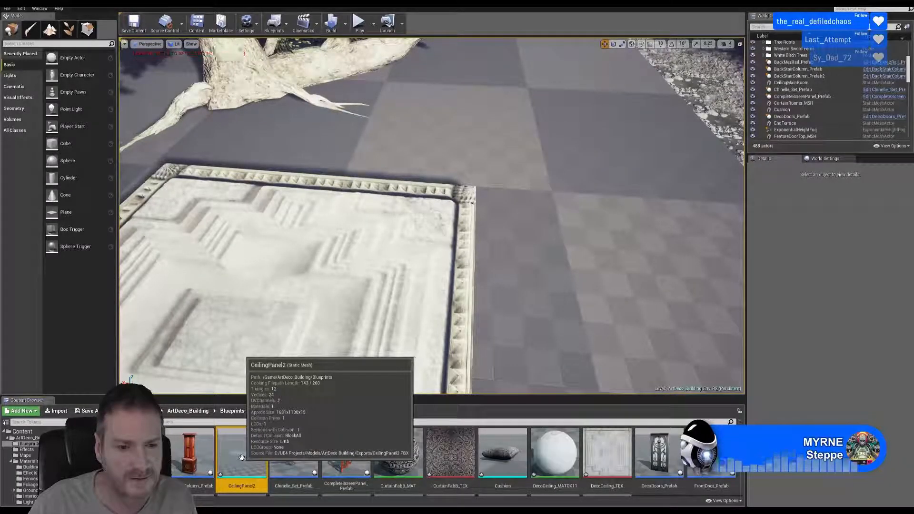
- Try placing CeilingPanel2 in the level beside the existing ceiling panel and shifting its height, and delete the placed copy
left_click_drag(575, 293, 575, 293)
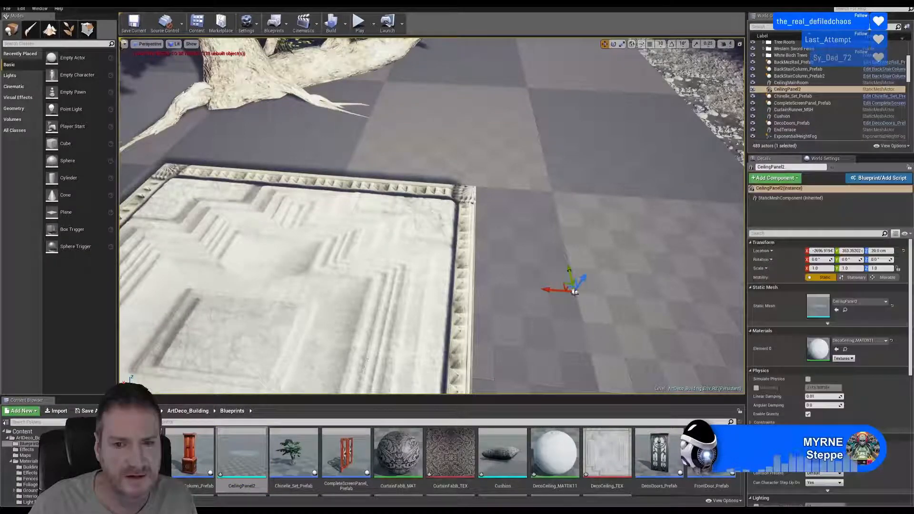
right_click_drag(570, 312, 545, 241)
left_click_drag(484, 225, 491, 208)
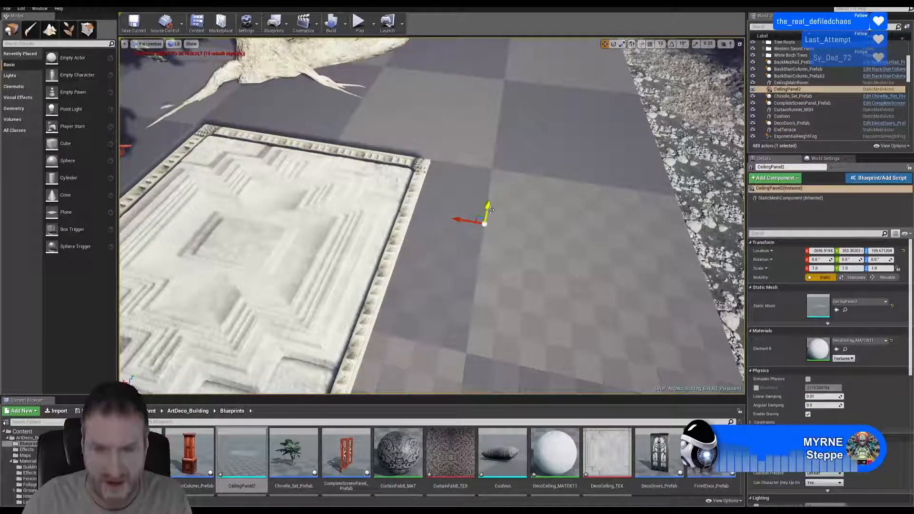
key("Delete")
- Switch back to 3ds Max, select the larger ceiling panel and check its pivot with Affect Pivot Only
left_click(888, 8)
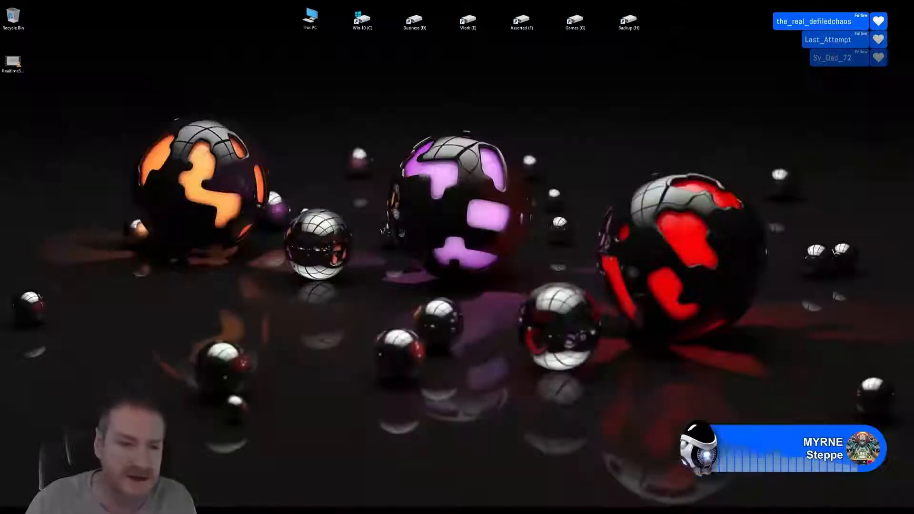
key("alt+Tab")
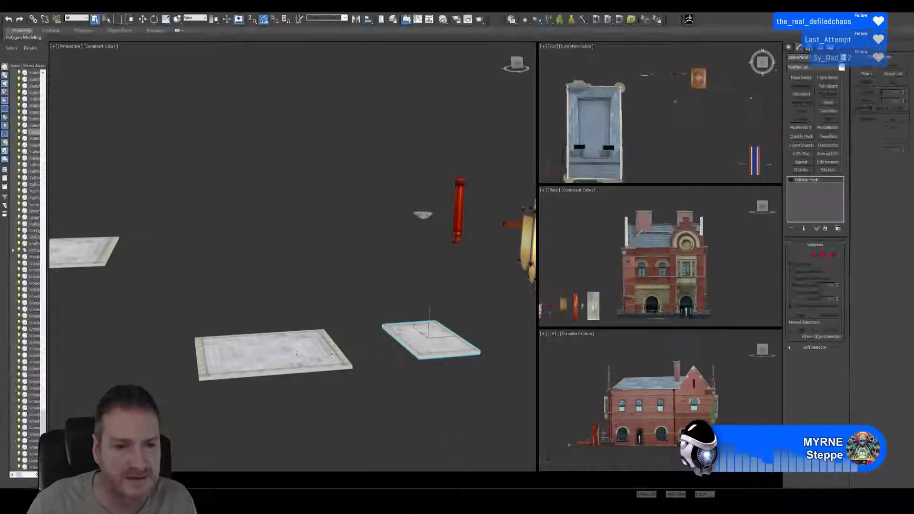
left_click(273, 355)
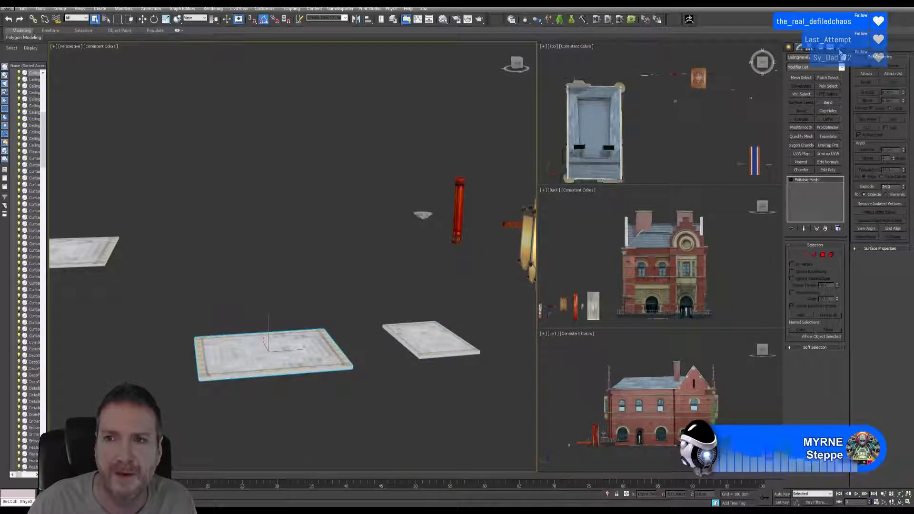
left_click(809, 48)
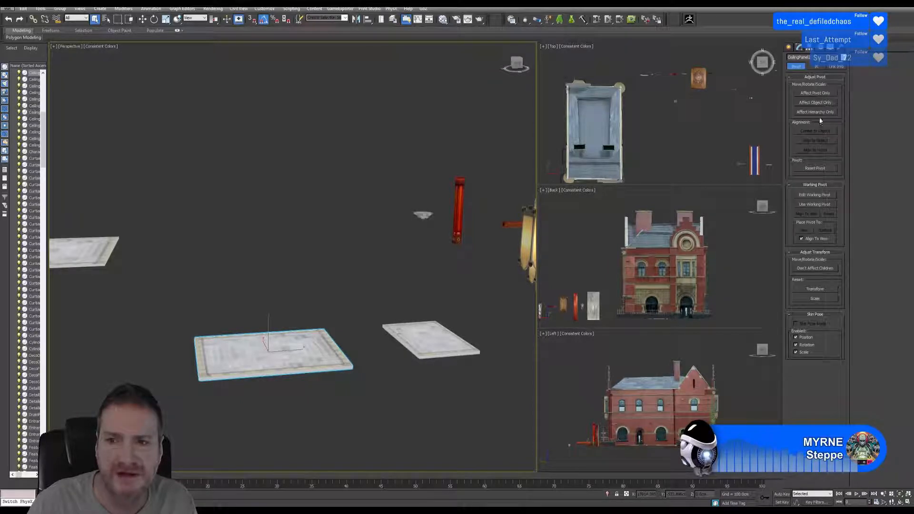
key("Insert")
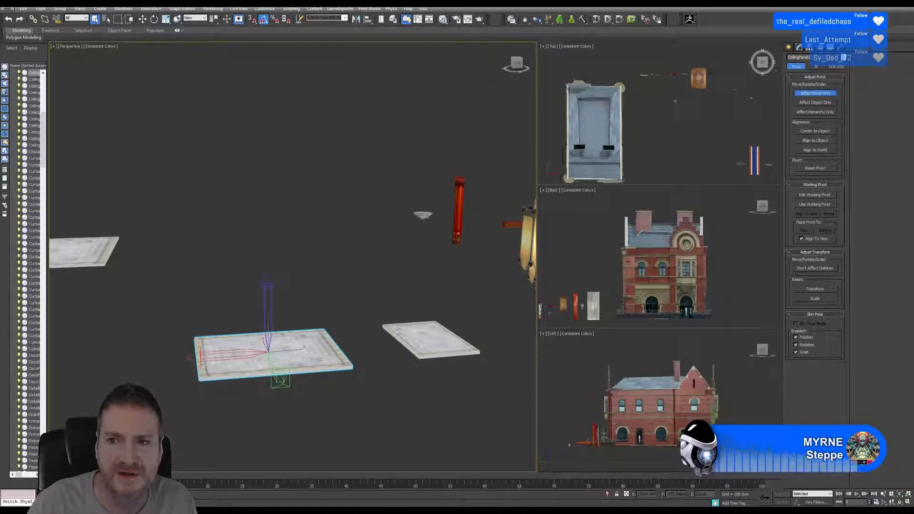
left_click(821, 95)
- Reset the XForm of the larger ceiling panel and collapse its modifier stack into an editable mesh
left_click(840, 48)
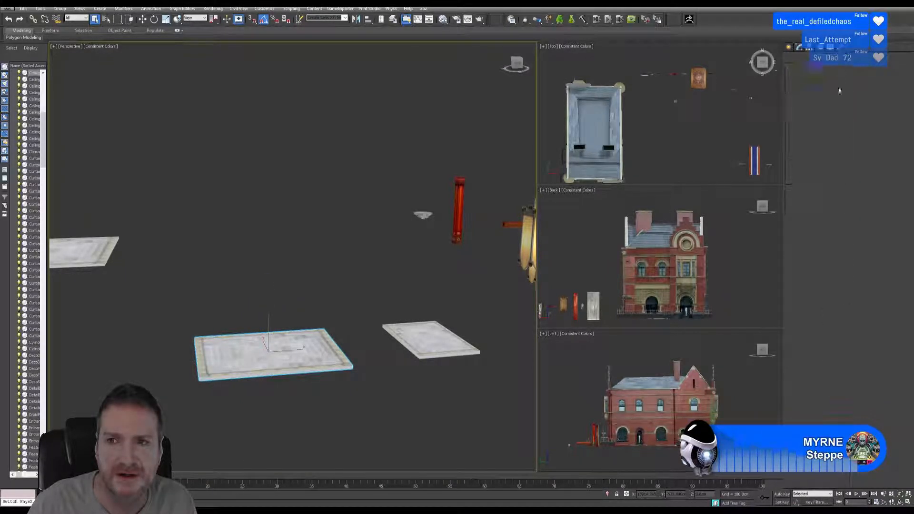
left_click(828, 137)
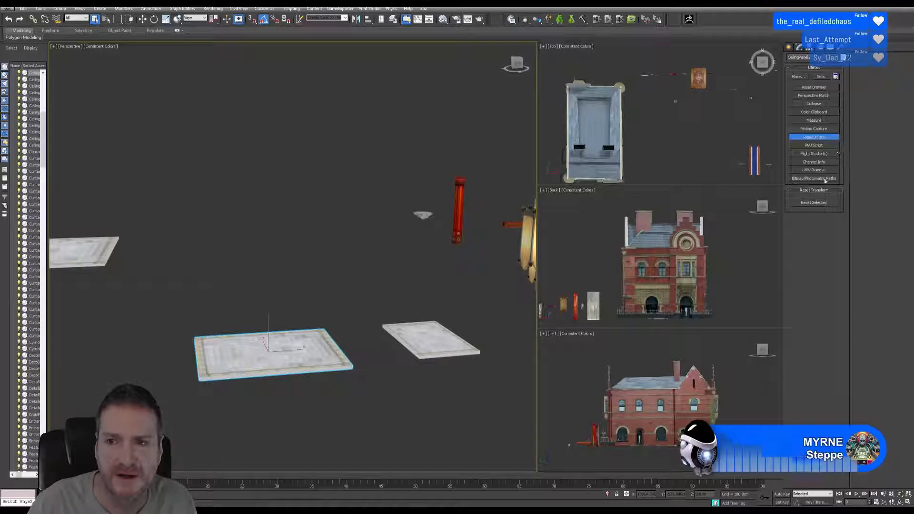
left_click(800, 47)
right_click(810, 181)
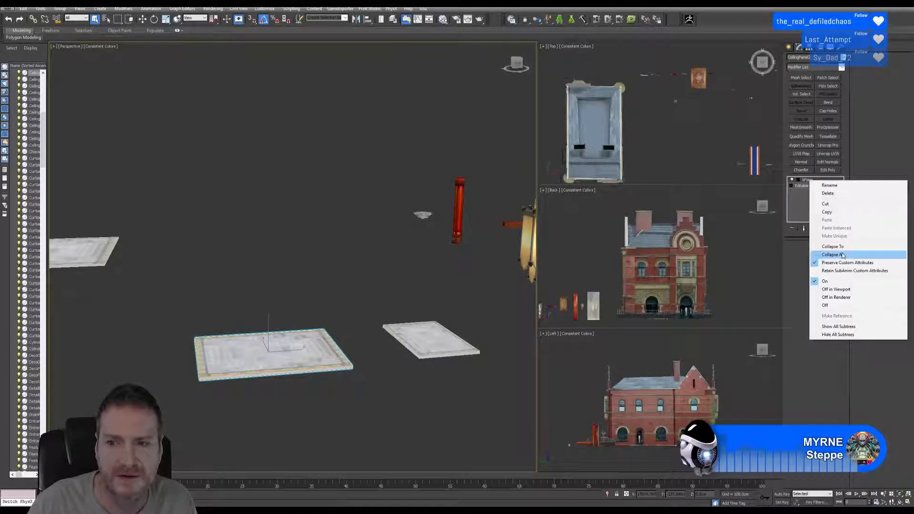
left_click(841, 255)
left_click(486, 273)
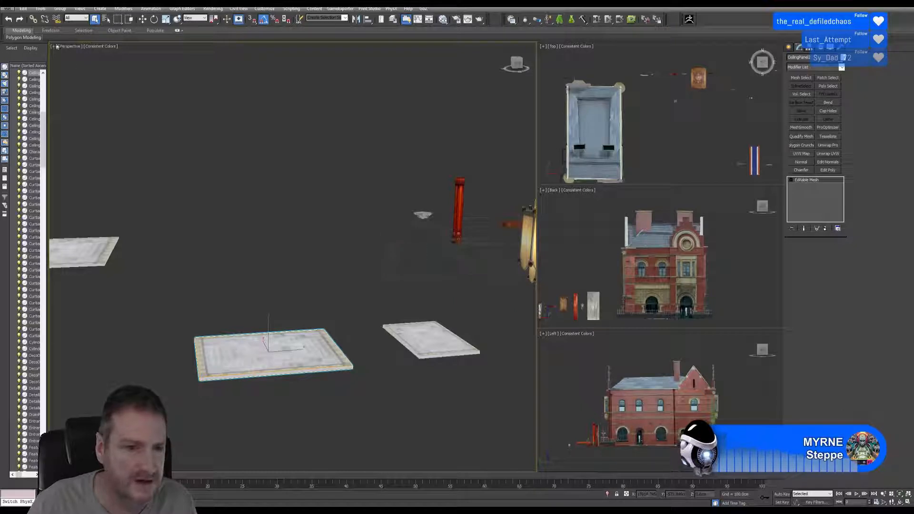
- Export only the selected larger panel over the existing CeilingPanel2.FBX in the Exports folder, keeping the current FBX settings
left_click(7, 8)
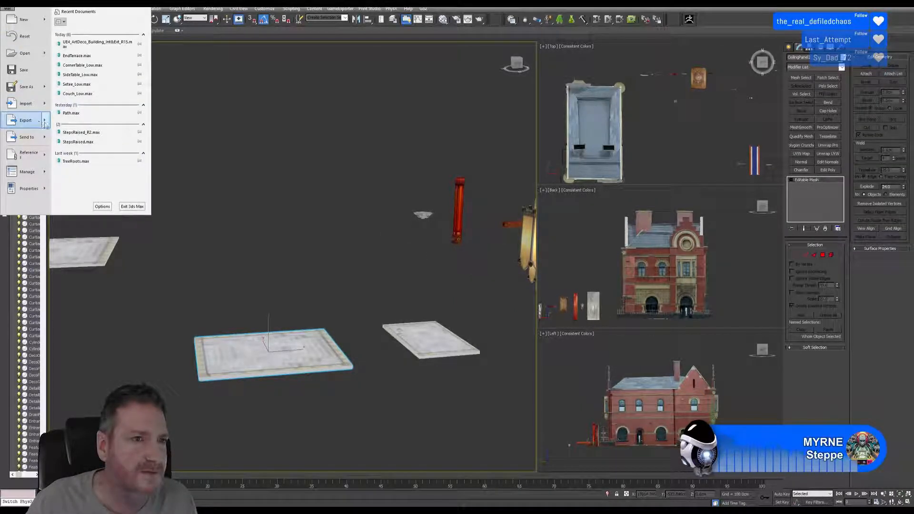
mouse_move(46, 122)
left_click(79, 60)
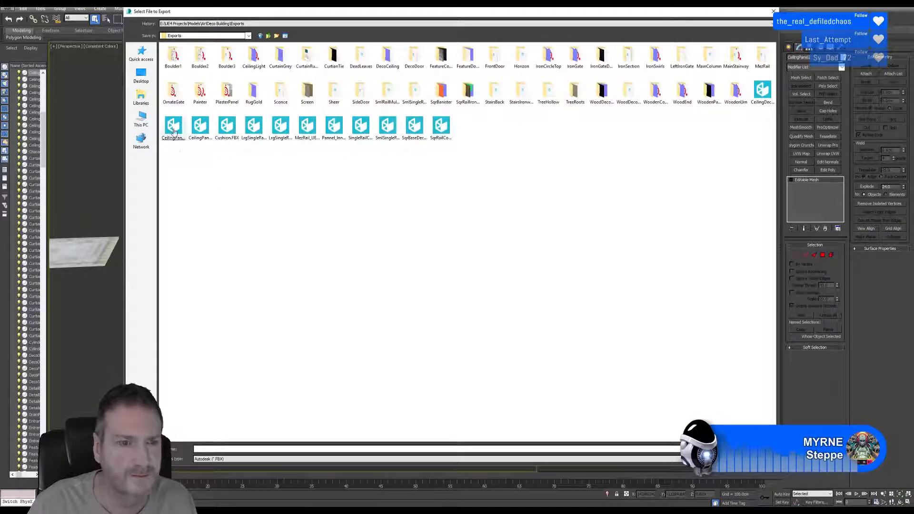
key("Return")
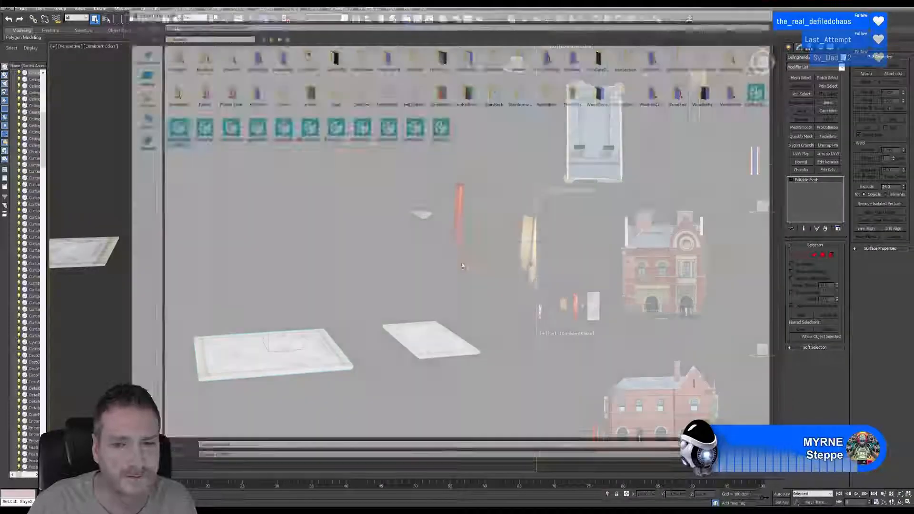
left_click(493, 287)
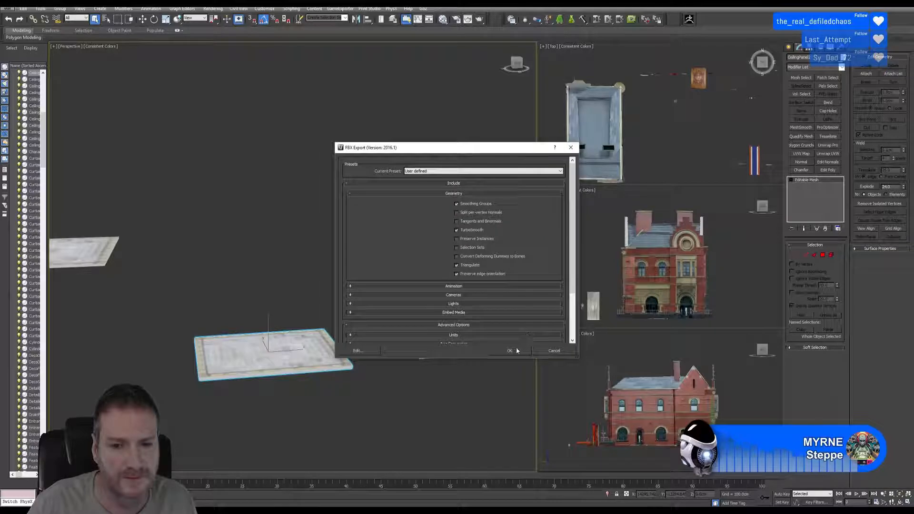
left_click(516, 347)
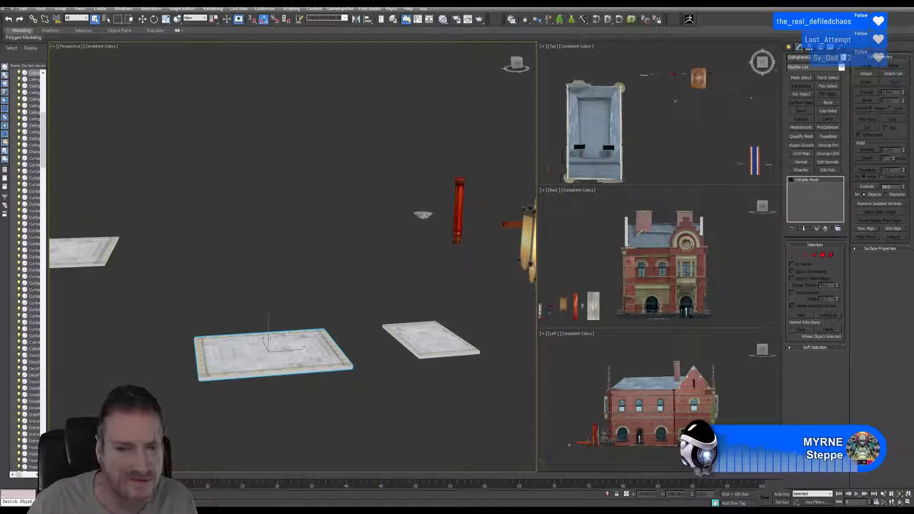
- Select the smaller ceiling panel and centre its pivot to the object with Affect Pivot Only
left_click(438, 342)
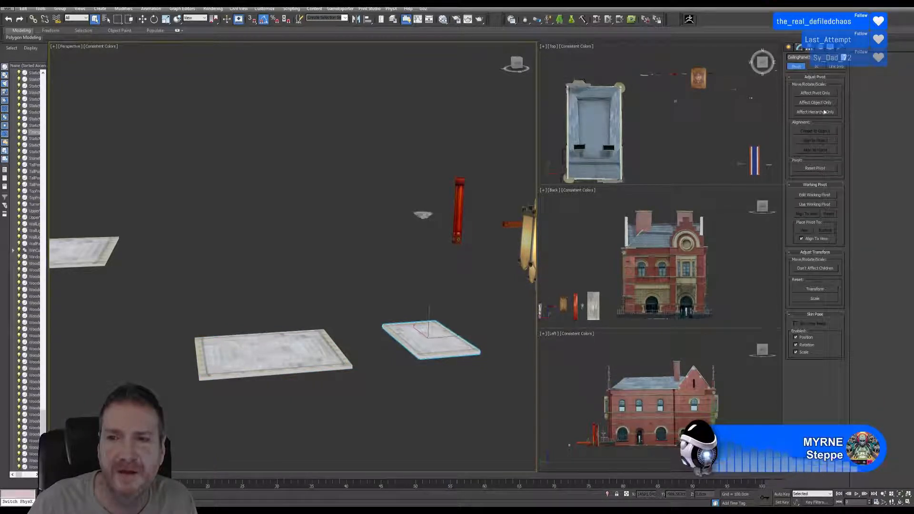
left_click(815, 93)
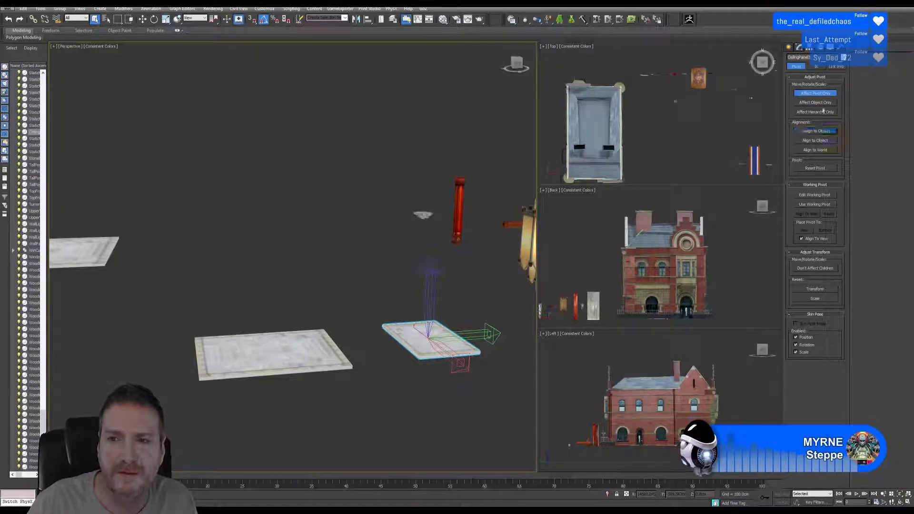
left_click(818, 95)
- Reset the smaller ceiling panel's XForm and collapse its modifier stack into an editable mesh
left_click(840, 47)
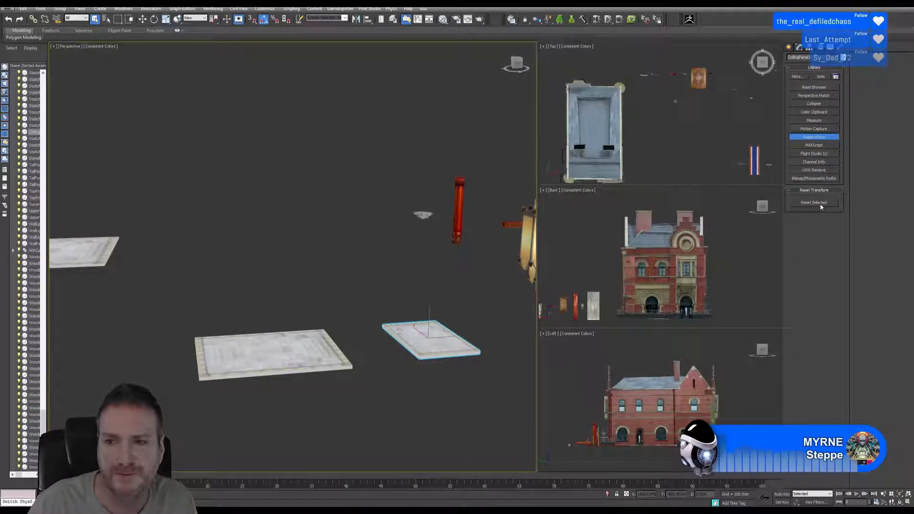
left_click(799, 46)
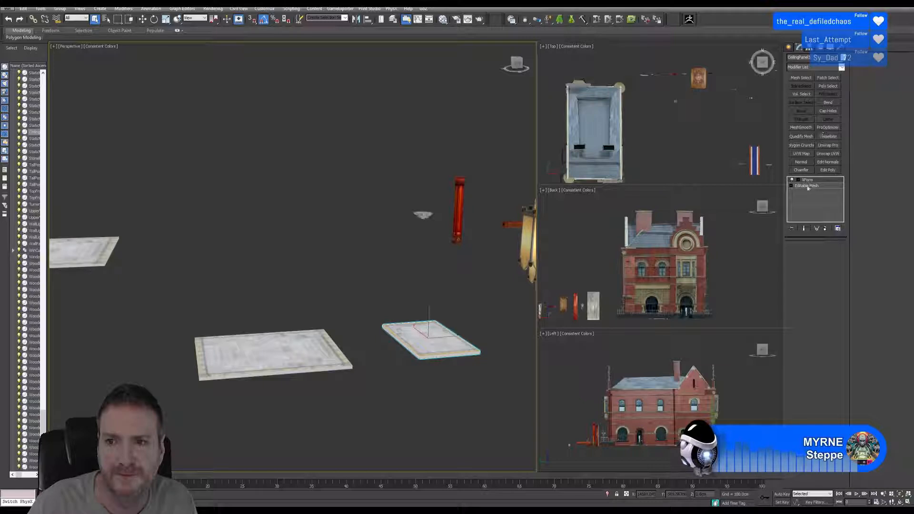
right_click(805, 184)
left_click(828, 255)
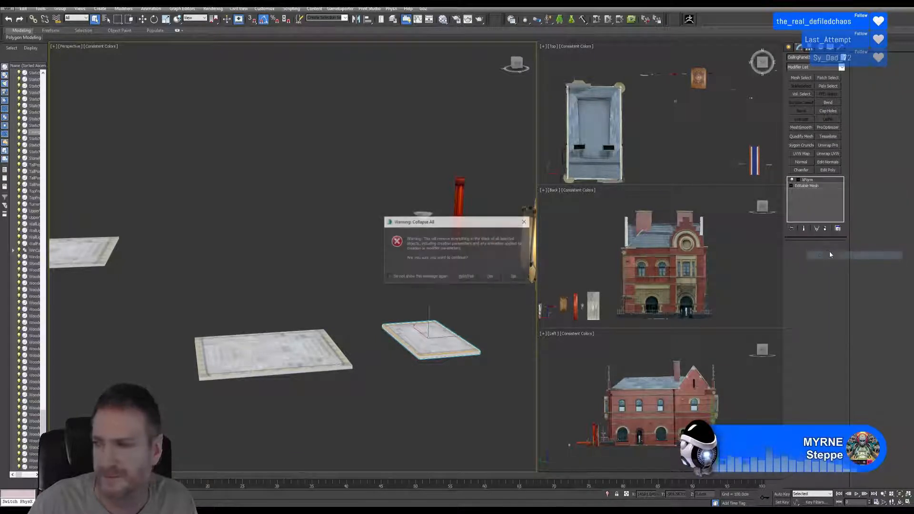
left_click(491, 276)
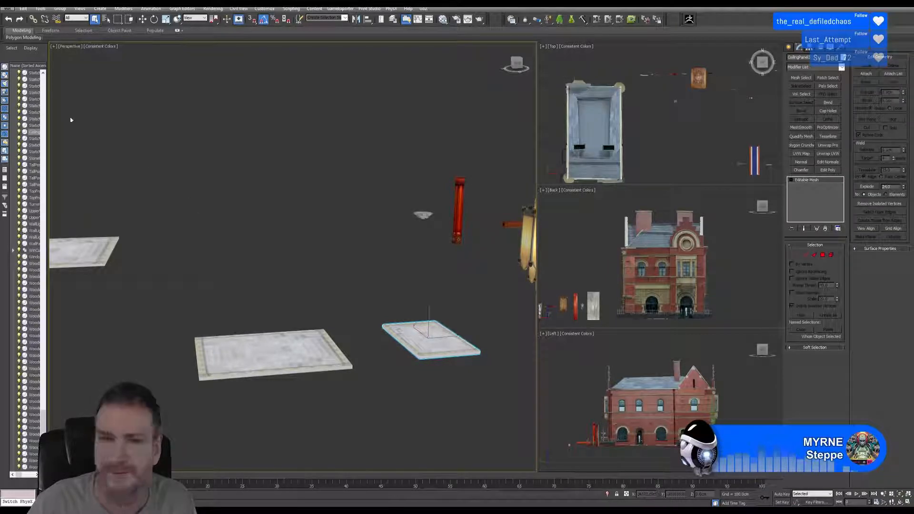
- Export only the selected smaller panel over the existing CeilingPanel3.FBX in the Exports folder, keeping the current FBX settings
left_click(7, 9)
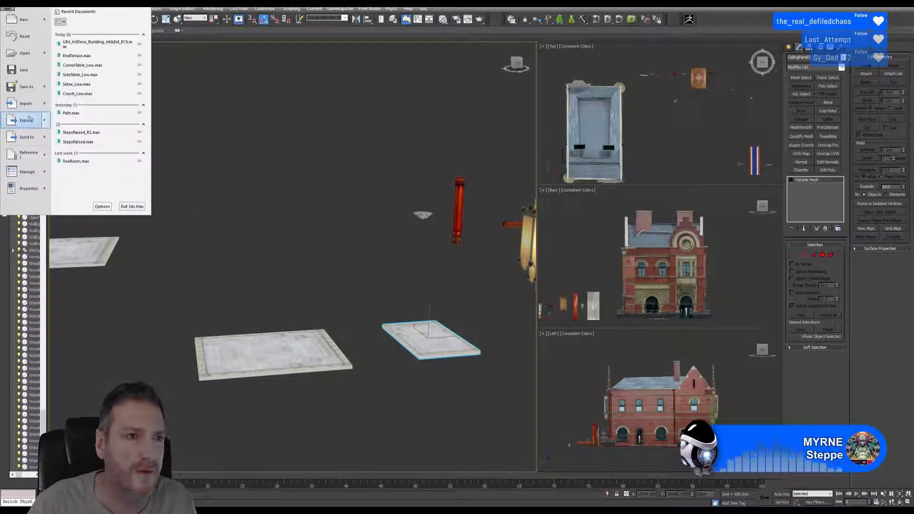
mouse_move(43, 123)
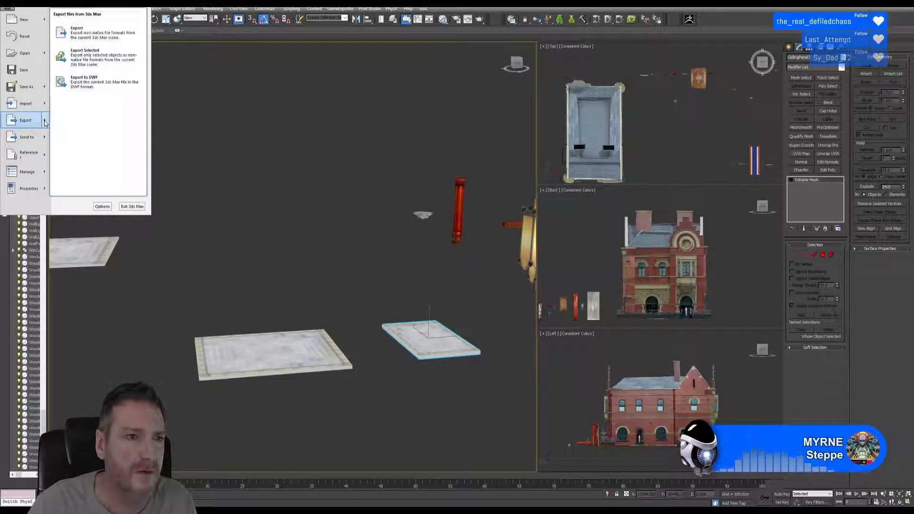
left_click(88, 56)
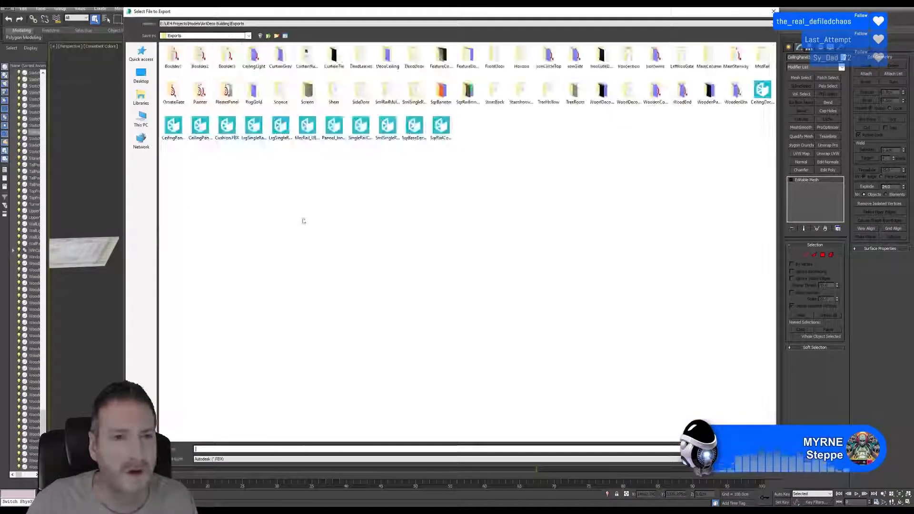
left_click(202, 137)
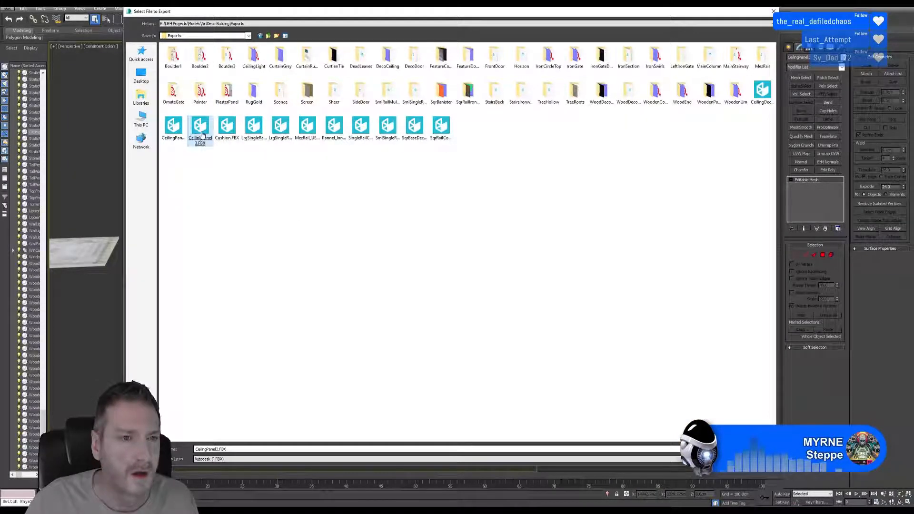
key("Return")
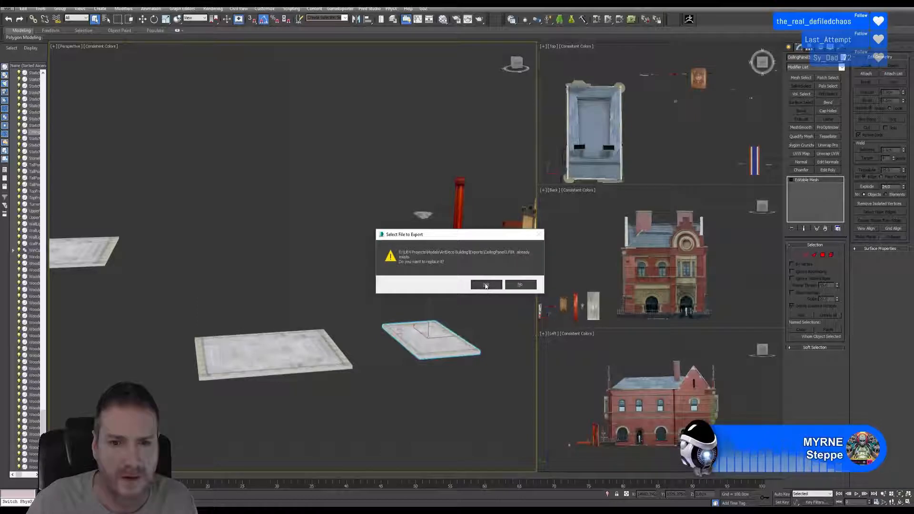
left_click(485, 284)
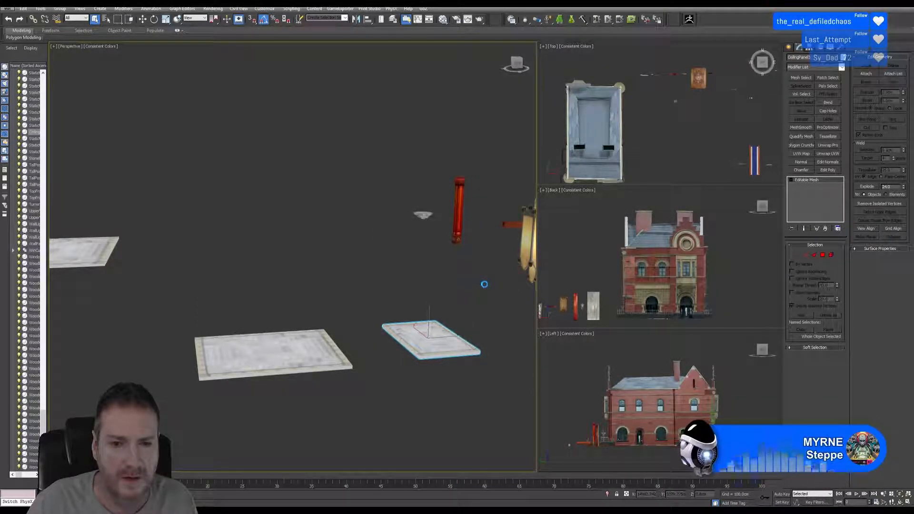
left_click(509, 352)
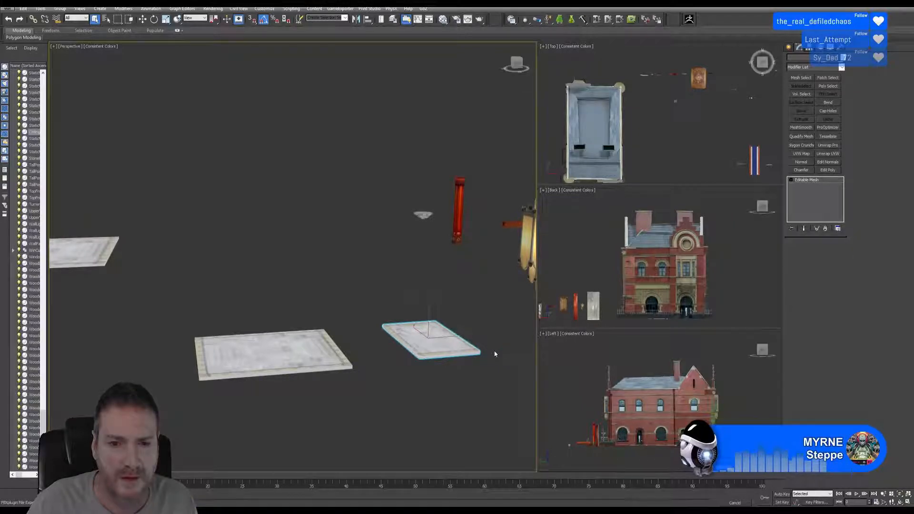
- Switch to Unreal Editor and reimport the CeilingPanel2 static mesh from its updated FBX file
key("super+d")
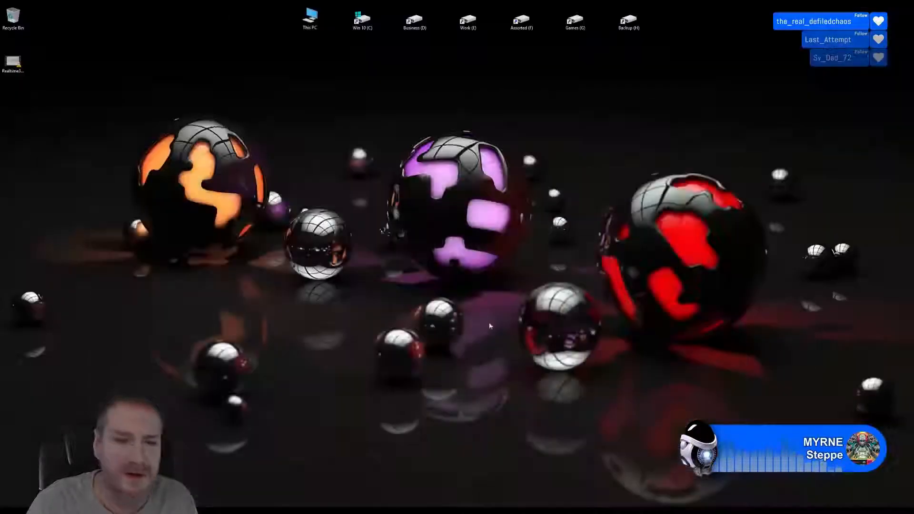
key("alt+Tab")
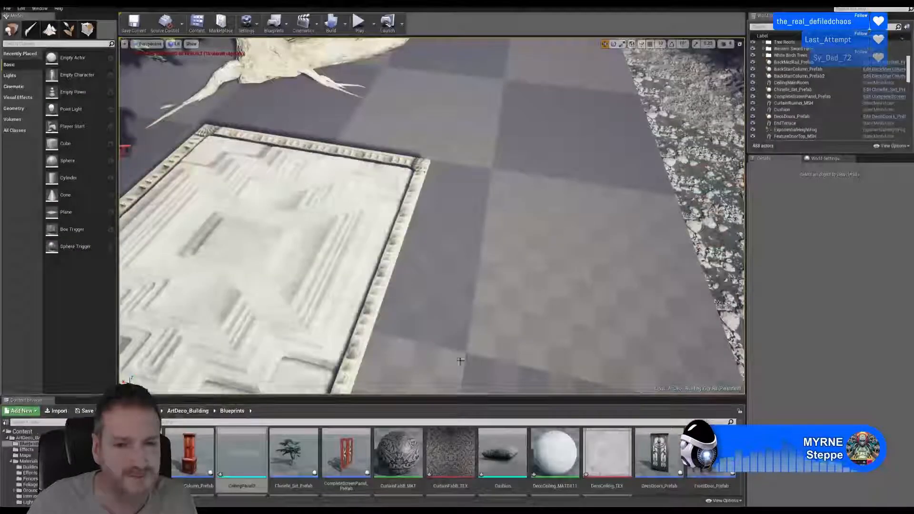
right_click(244, 453)
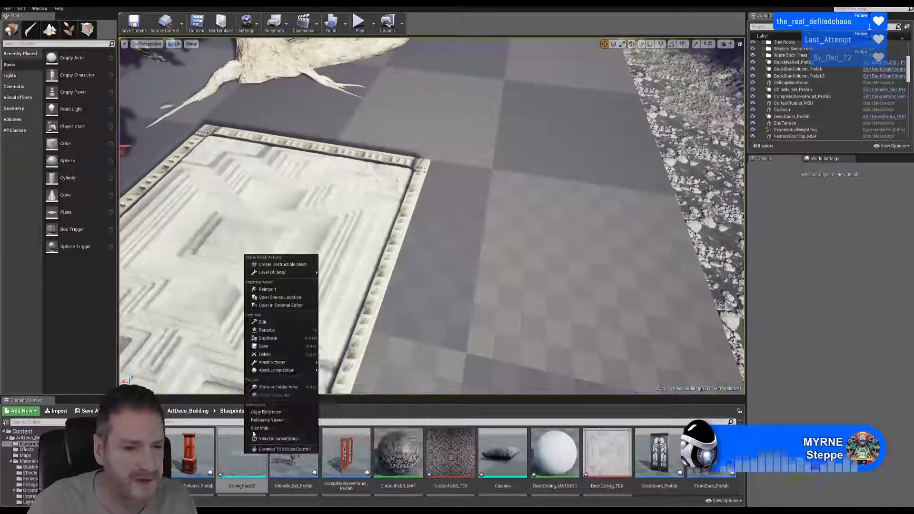
left_click(272, 291)
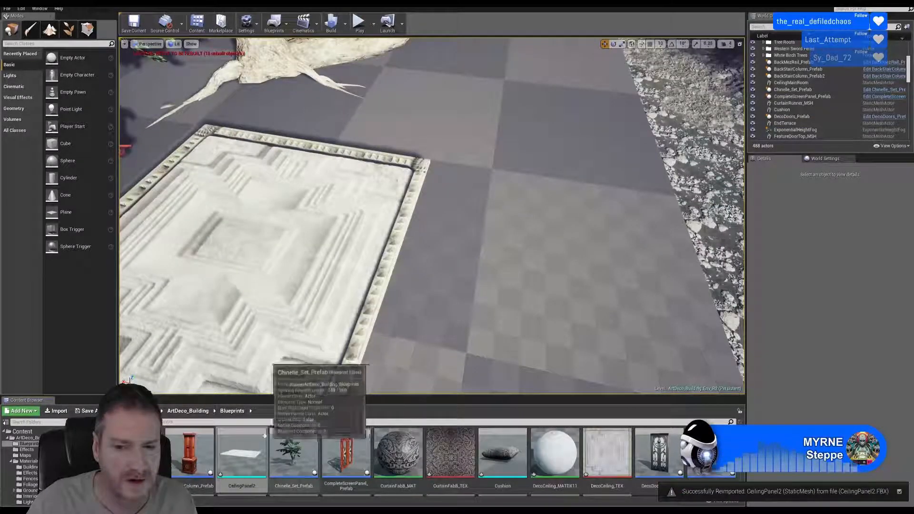
- Place CeilingPanel2 in the level beside the existing ceiling panel and adjust its height to a Z location of about 74 cm
left_click_drag(243, 455, 513, 246)
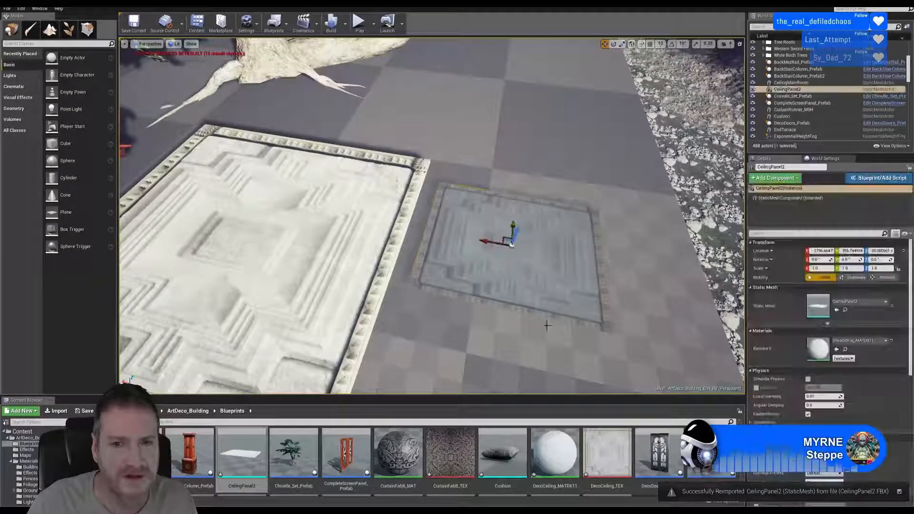
right_click_drag(547, 323, 579, 331)
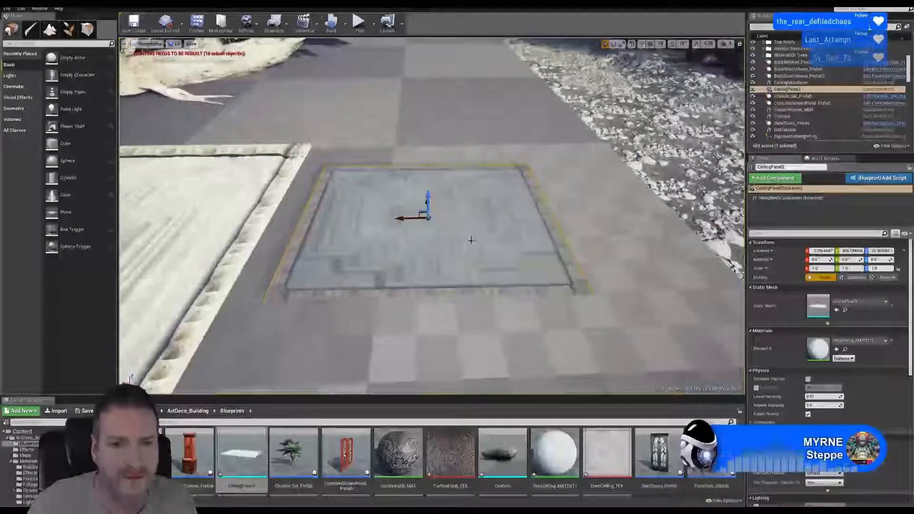
left_click_drag(427, 200, 429, 187)
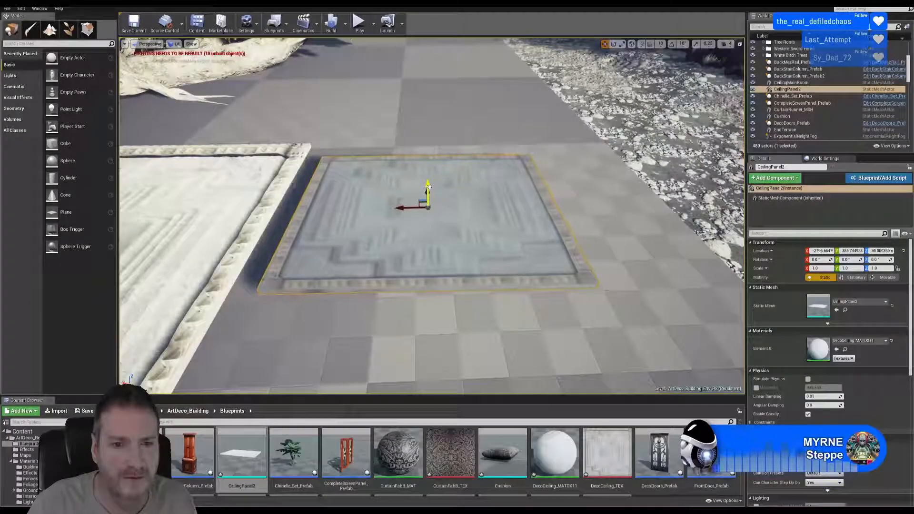
right_click_drag(508, 331, 487, 295)
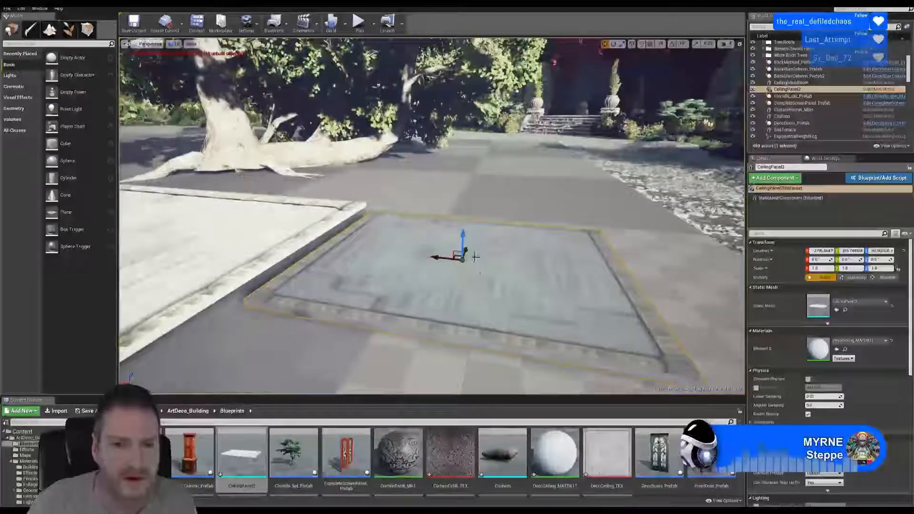
left_click_drag(463, 243, 467, 102)
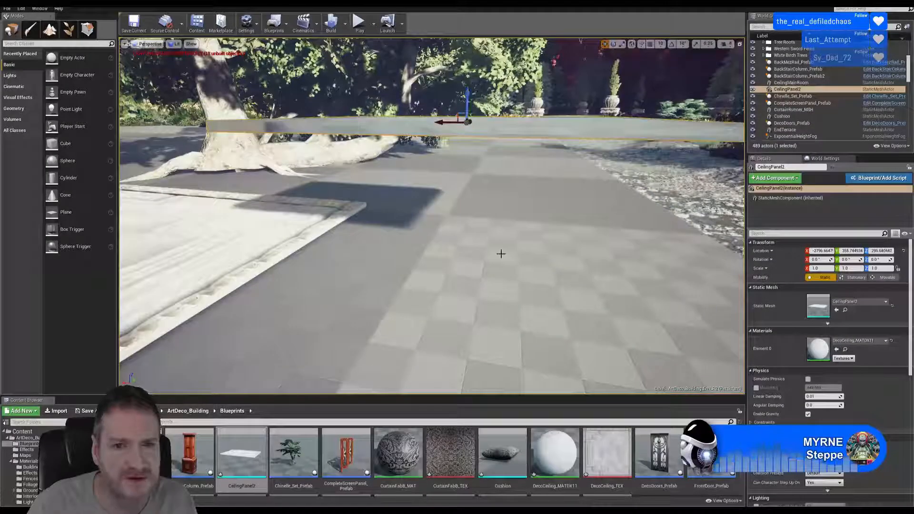
right_click_drag(499, 253, 509, 181)
key("q")
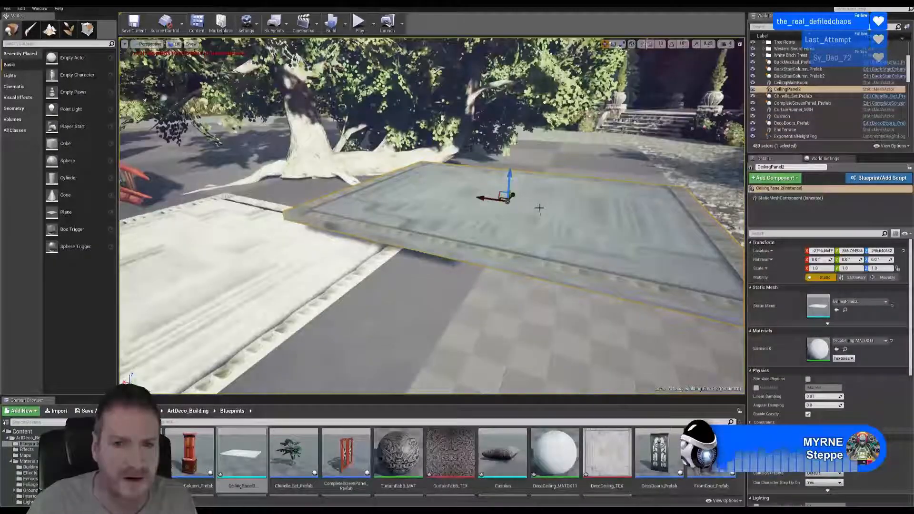
left_click_drag(508, 181, 515, 320)
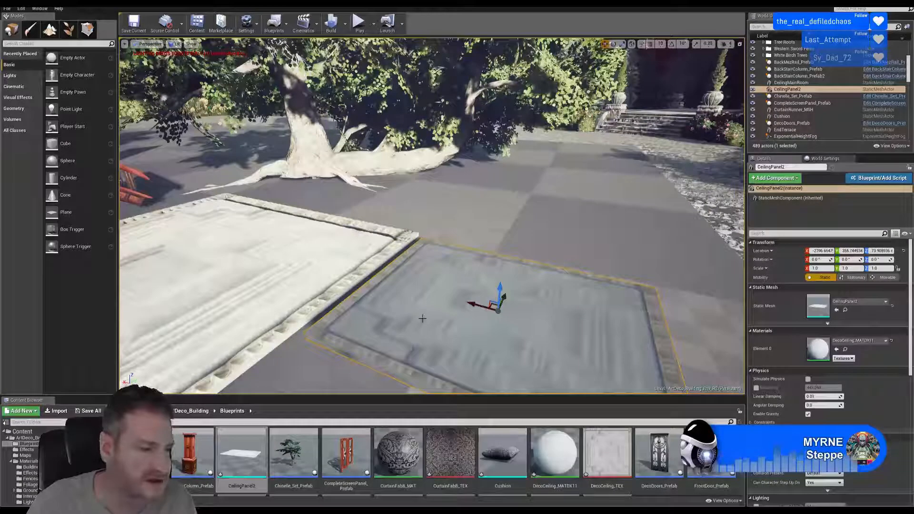
- Check which material CeilingMainRoom uses and assign the same Parralax_MAT from the Materials/Building folder to CeilingPanel2
right_click_drag(301, 316, 266, 334)
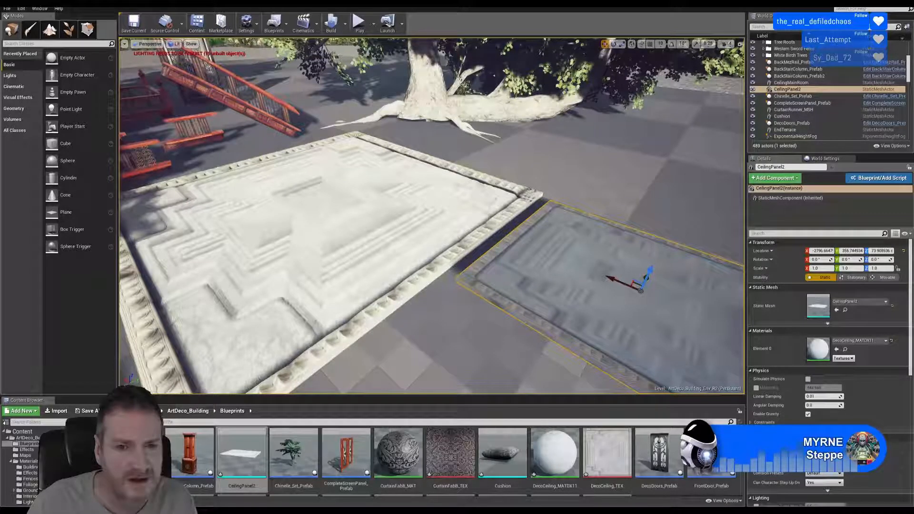
left_click(353, 258)
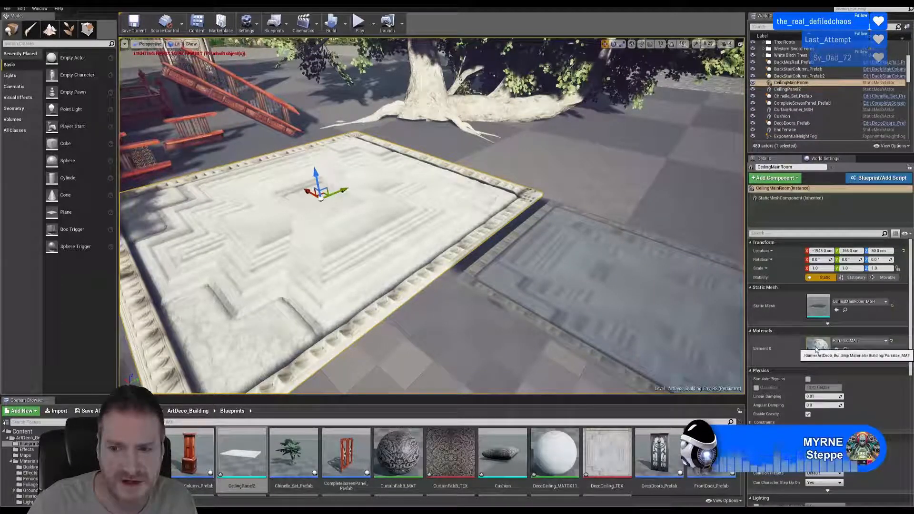
left_click(574, 284)
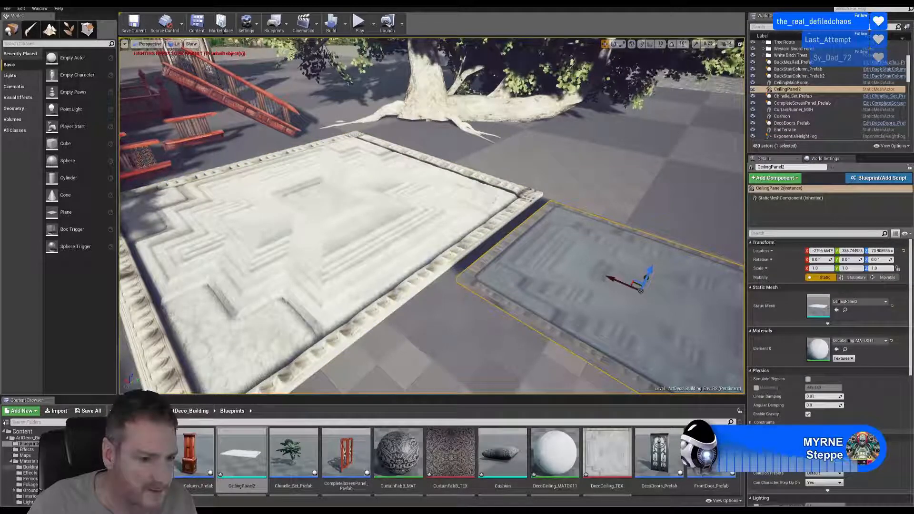
left_click(30, 467)
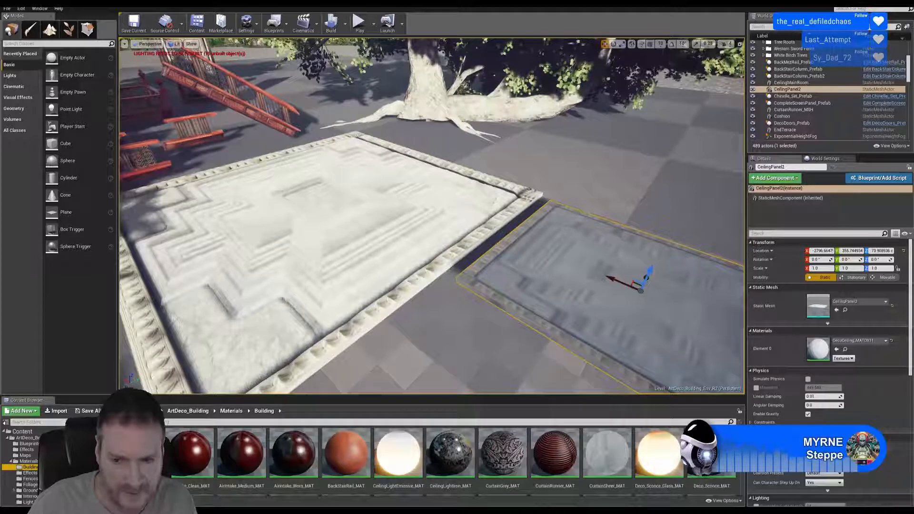
scroll(446, 462, "down", 5)
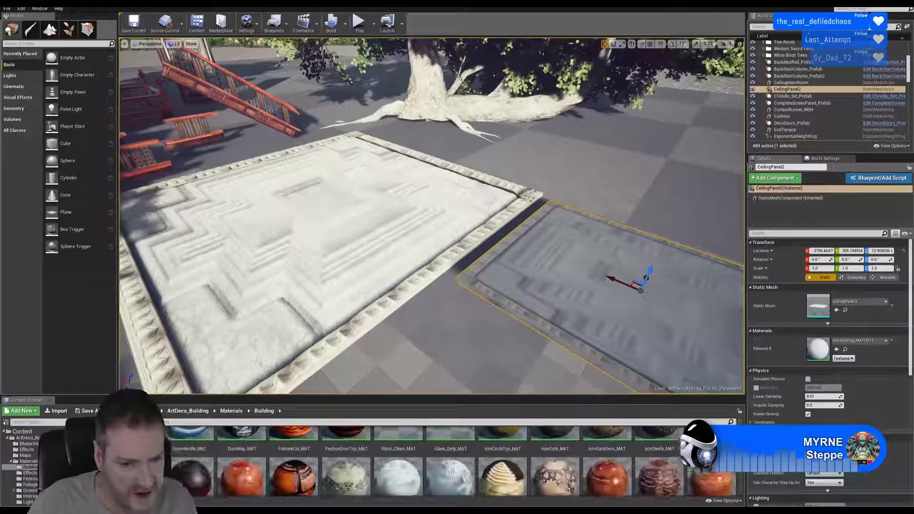
scroll(714, 462, "down", 4)
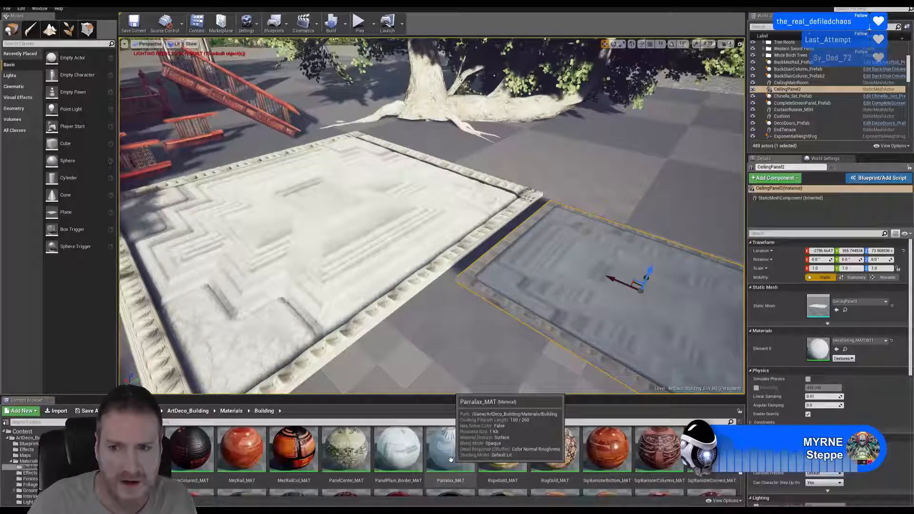
left_click_drag(450, 460, 817, 351)
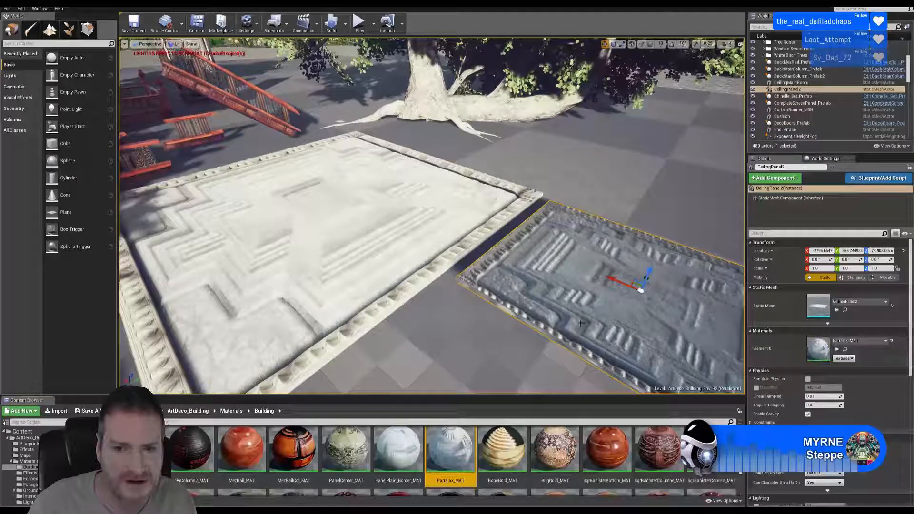
- Raise CeilingPanel2 to a Z location of about 845 cm to check its shading from below, and lower it to about 141 cm
key("f")
mouse_move(429, 214)
right_mouse_down()
mouse_move(429, 252)
mouse_move(429, 209)
right_mouse_up()
mouse_move(479, 245)
right_mouse_down()
mouse_move(457, 240)
mouse_move(479, 245)
right_mouse_up()
left_click_drag(479, 246, 497, 123)
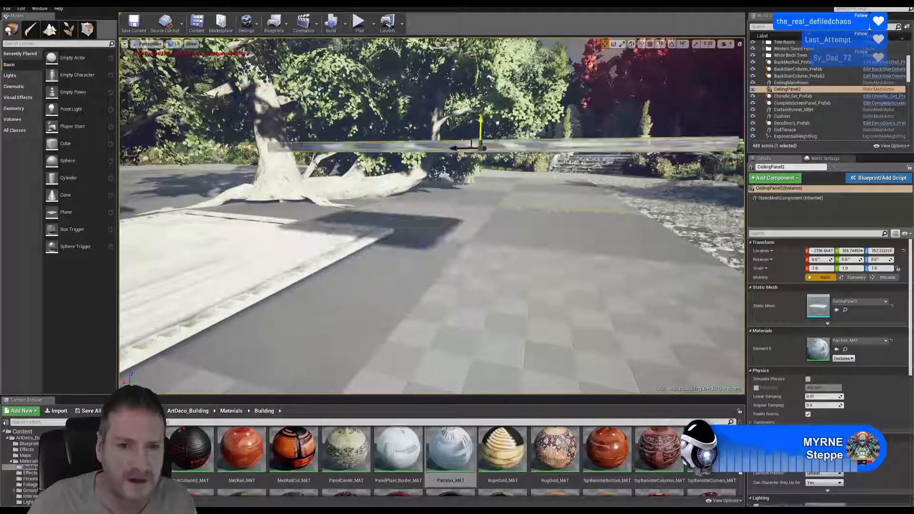
right_click_drag(480, 114, 454, 59)
left_click_drag(488, 145, 485, 167)
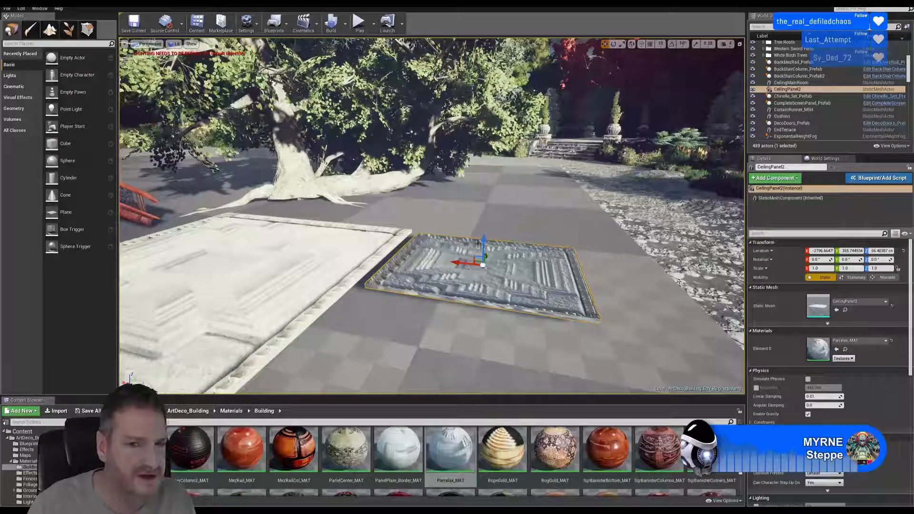
left_click_drag(483, 245, 493, 43)
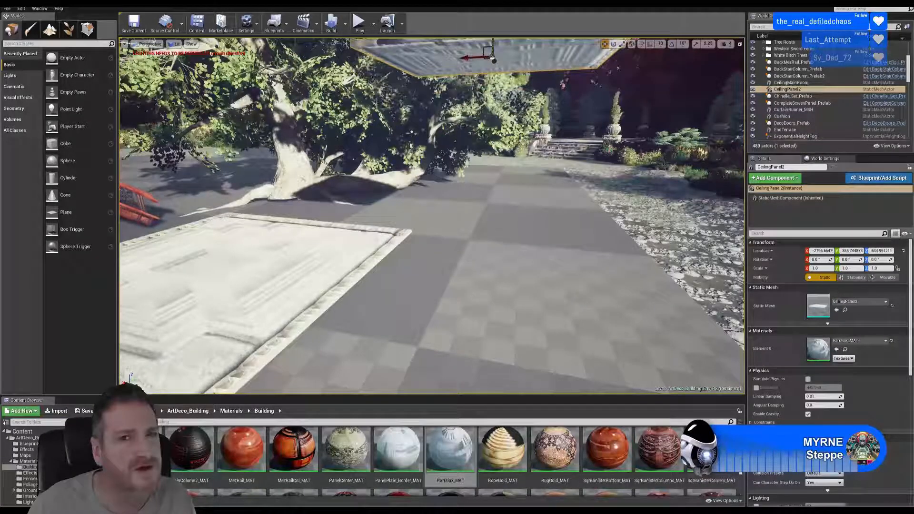
right_click_drag(432, 216, 465, 164)
left_click_drag(477, 138, 467, 307)
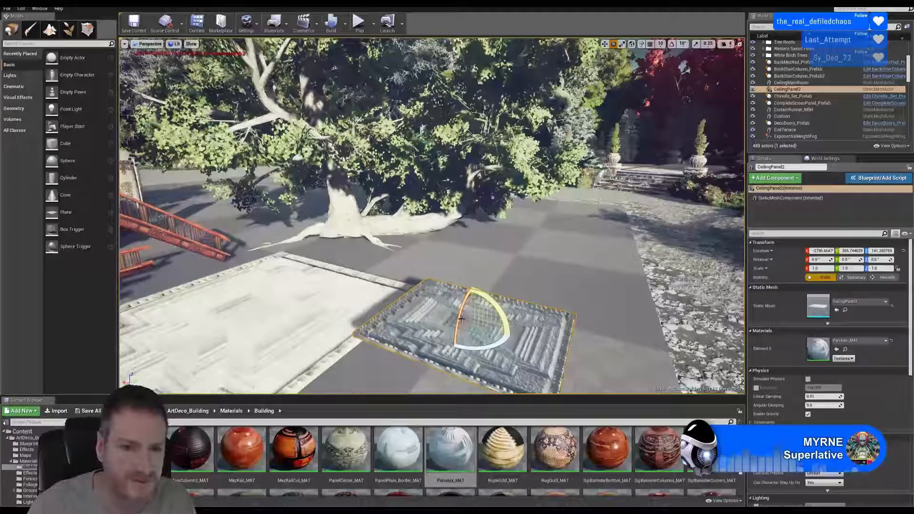
- Try flipping CeilingPanel2 upside down about its X axis, and undo the rotation
left_click_drag(459, 319, 469, 355)
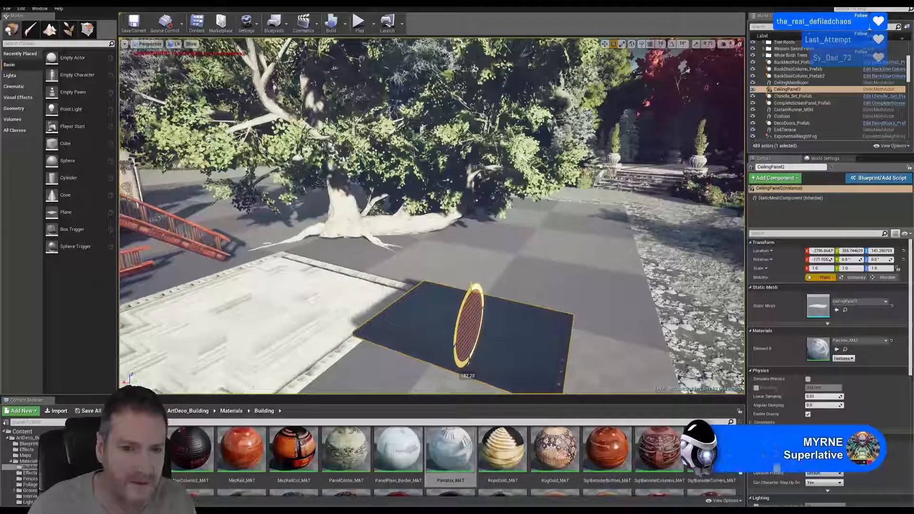
left_click_drag(469, 355, 469, 358)
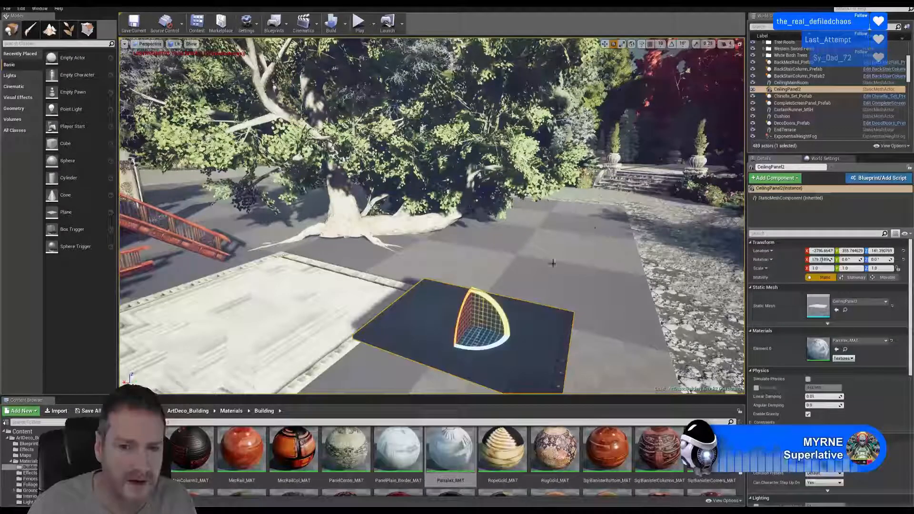
right_click_drag(540, 270, 536, 296)
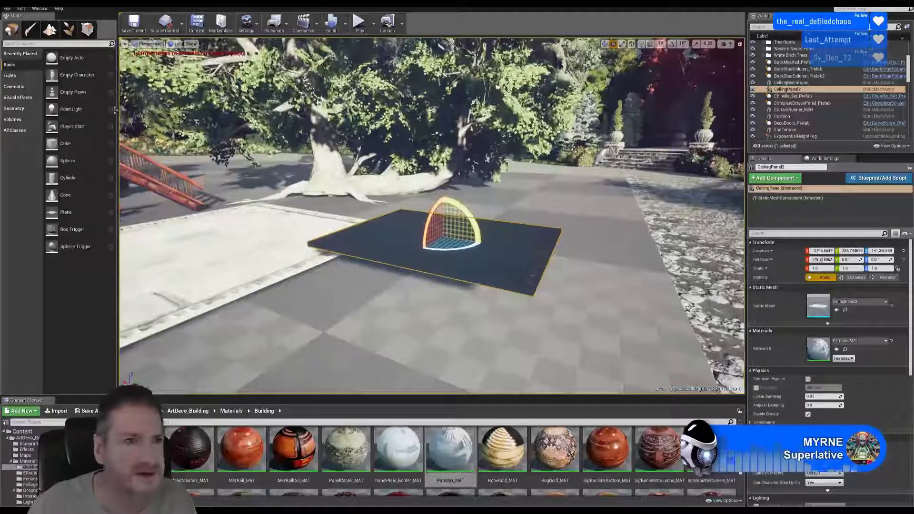
left_click(21, 9)
left_click(47, 22)
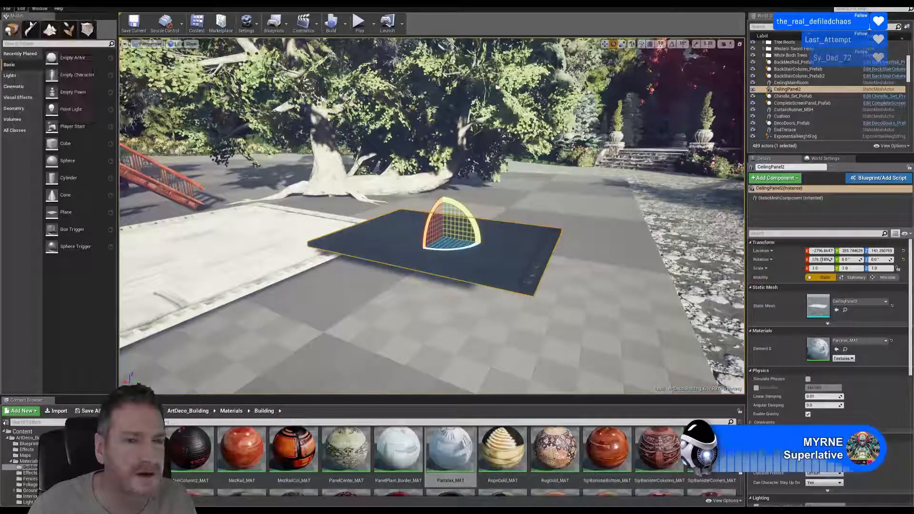
key("w")
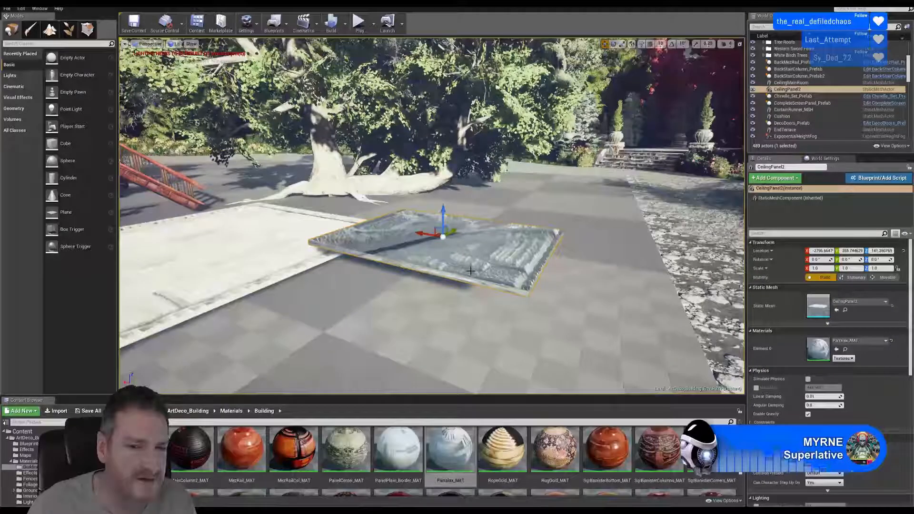
- Lower CeilingPanel2 to a Z location of about 40.5 cm and shift it beside the large panel to about -2774 cm in X
right_click_drag(470, 271, 472, 291)
key("w")
key("s")
key("w")
key("s")
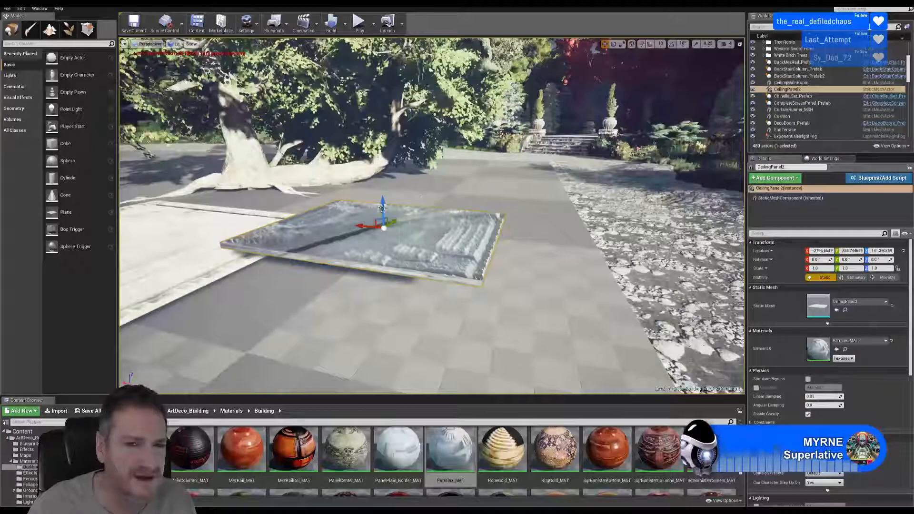
left_click_drag(380, 216, 380, 237)
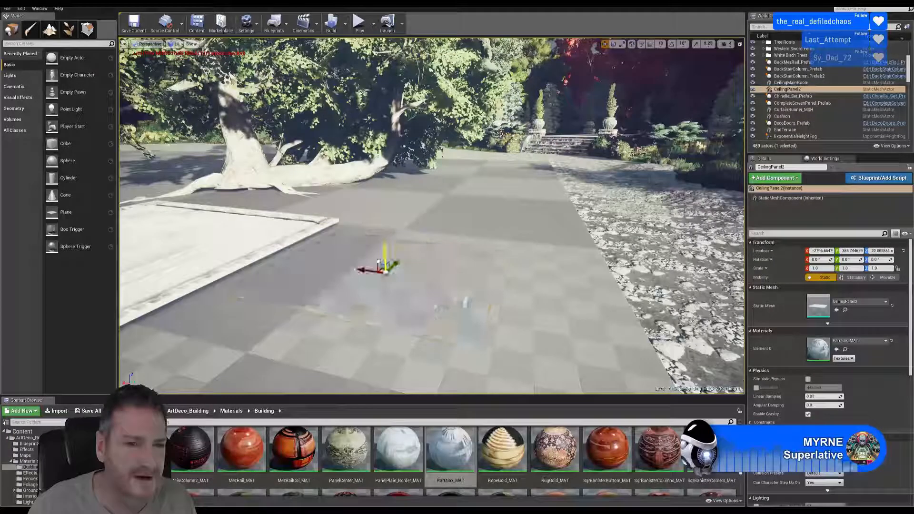
right_click_drag(382, 254, 412, 277)
key("a")
key("e")
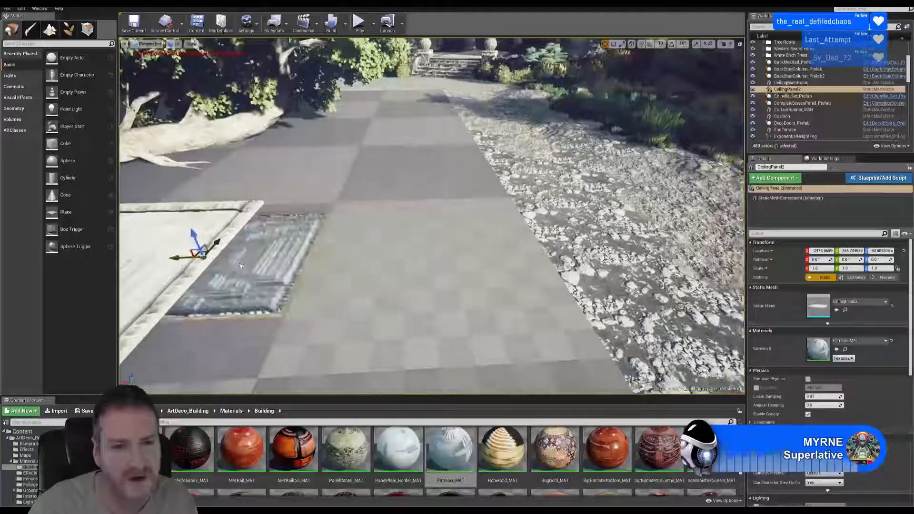
left_click_drag(346, 271, 369, 269)
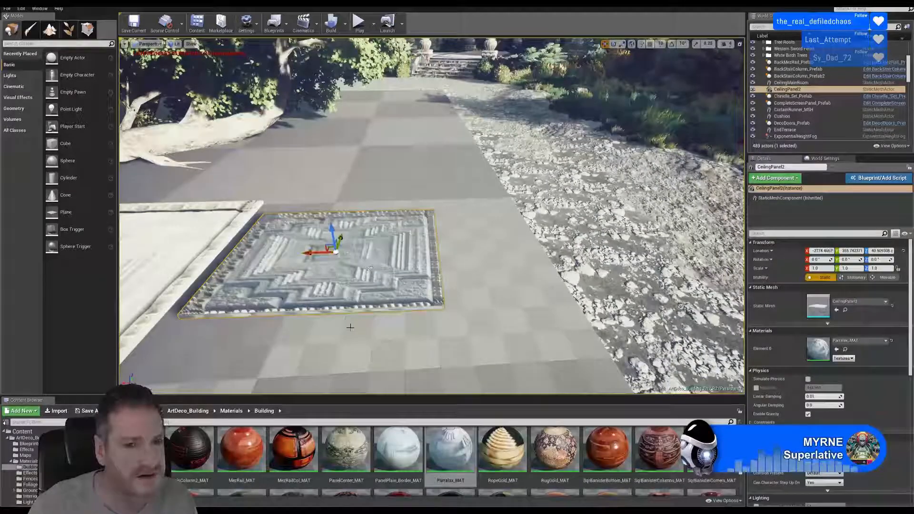
- Deselect CeilingPanel2 and examine its relief up close and next to the large ceiling panel
right_click_drag(347, 327, 528, 335)
key("a")
key("s")
key("a")
key("w")
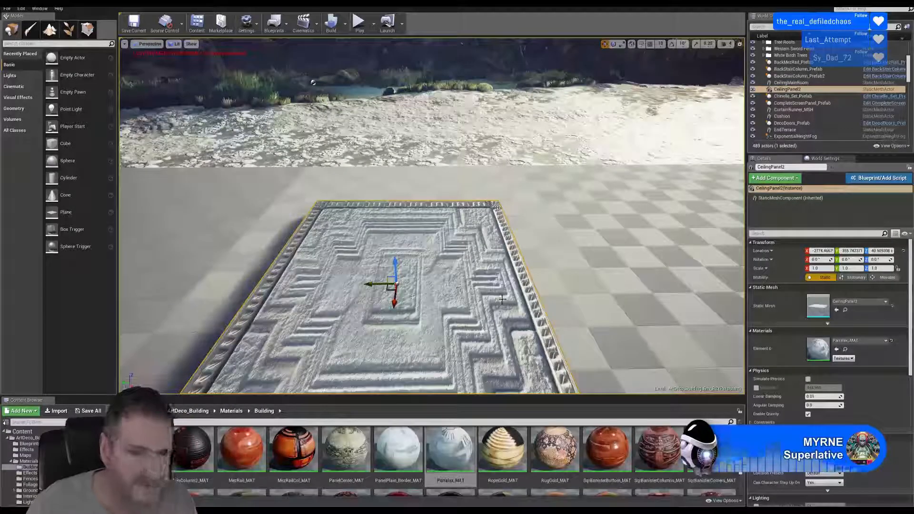
key("Escape")
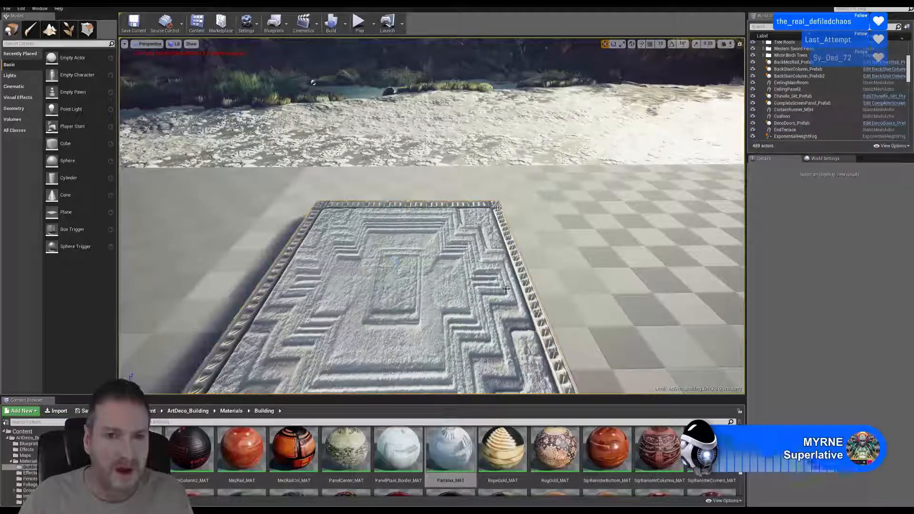
right_click_drag(500, 296, 516, 309)
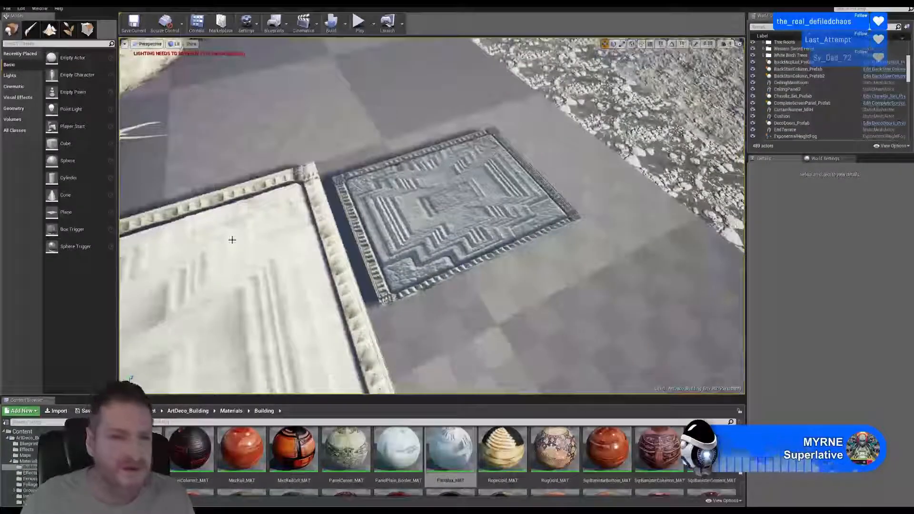
- Import CeilingPanel3.FBX with the current FBX settings and place the mesh in the level beside CeilingPanel2
left_click(58, 411)
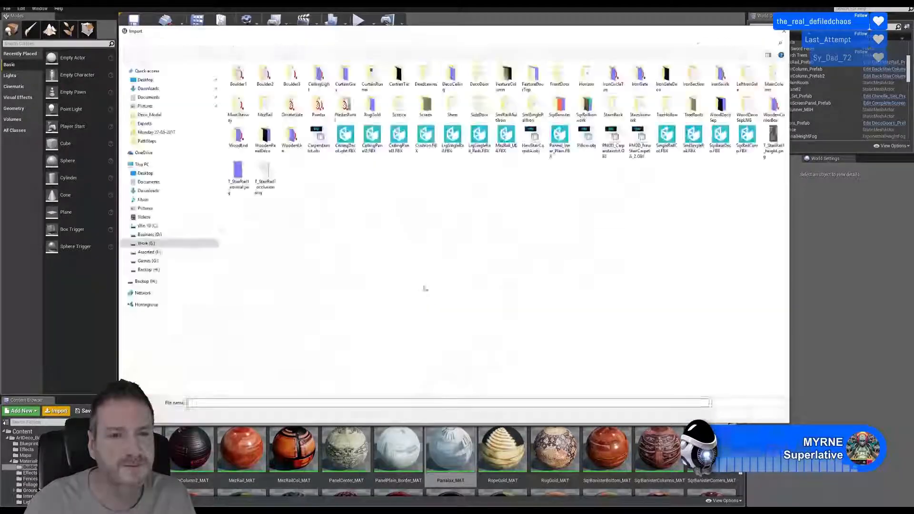
double_click(399, 143)
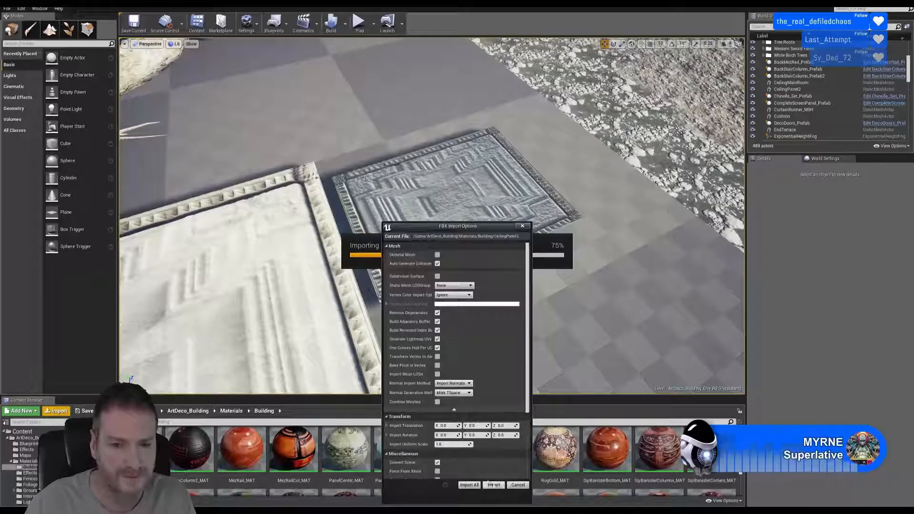
left_click(494, 481)
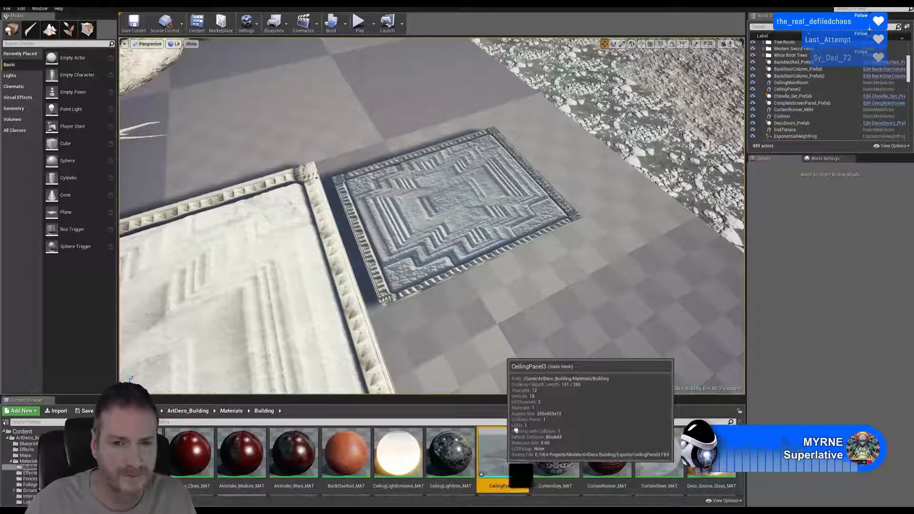
left_click_drag(502, 458, 570, 323)
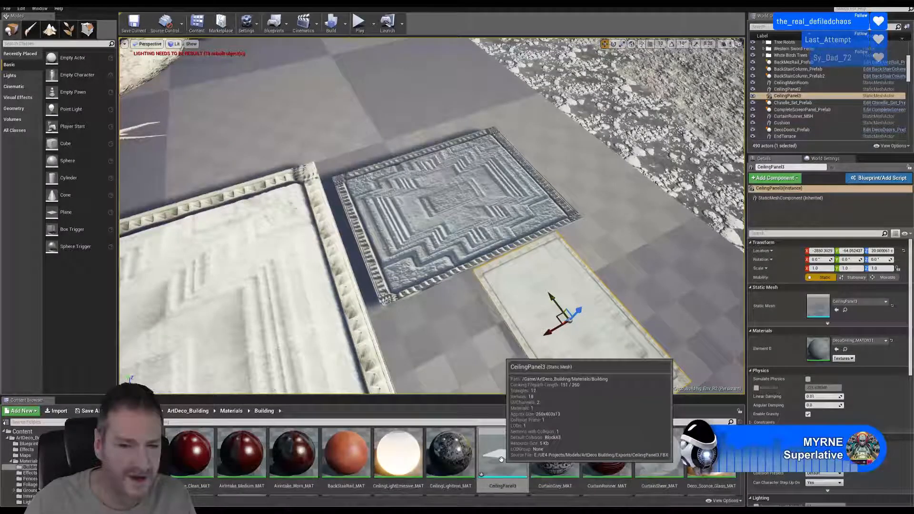
- Move the CeilingPanel3 mesh asset into the Building folder under Models and assign Parralax_MAT to the placed panel
scroll(22, 467, "down", 3)
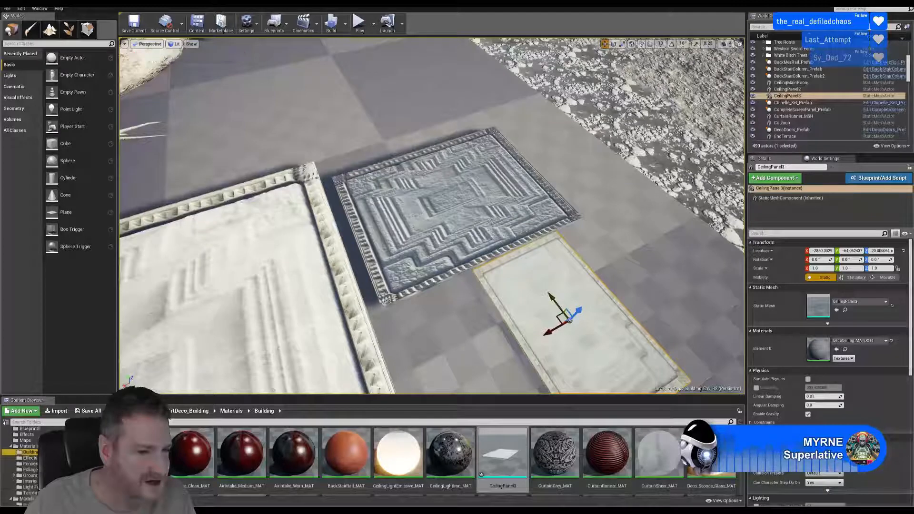
left_click_drag(503, 452, 36, 481)
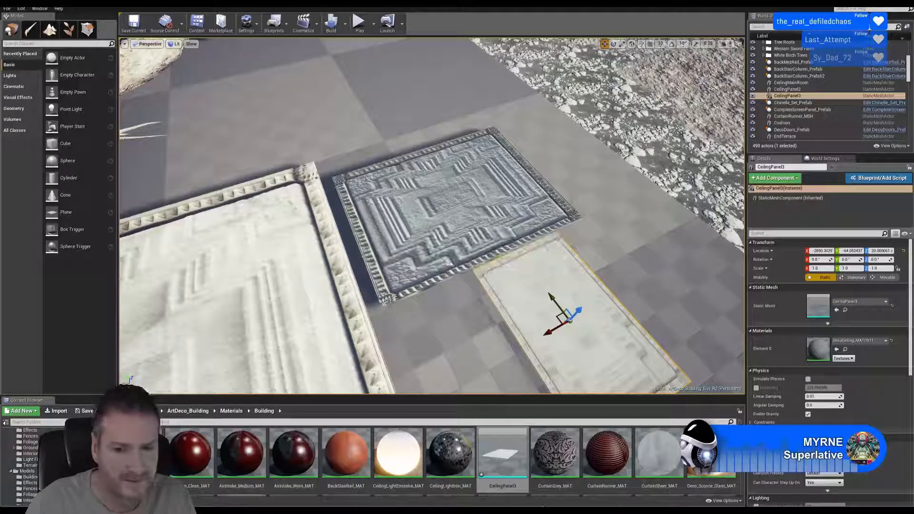
scroll(711, 453, "down", 6)
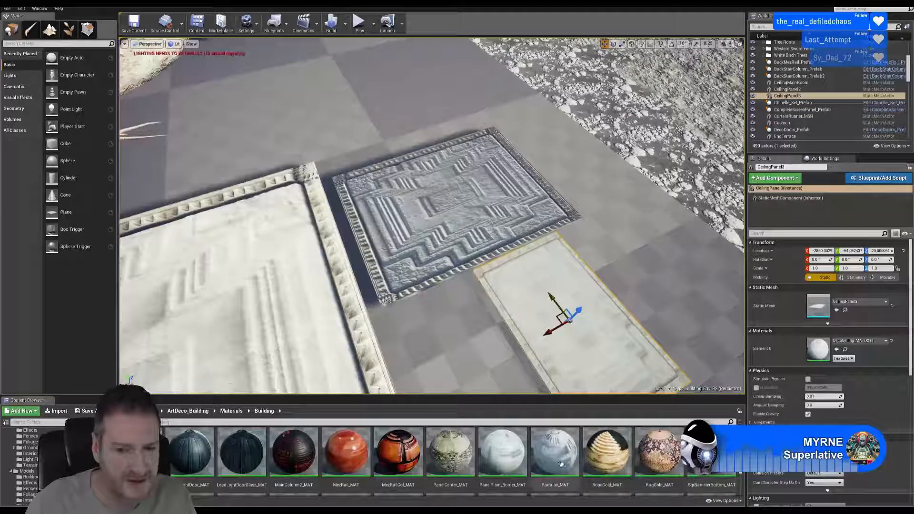
left_click_drag(555, 452, 814, 351)
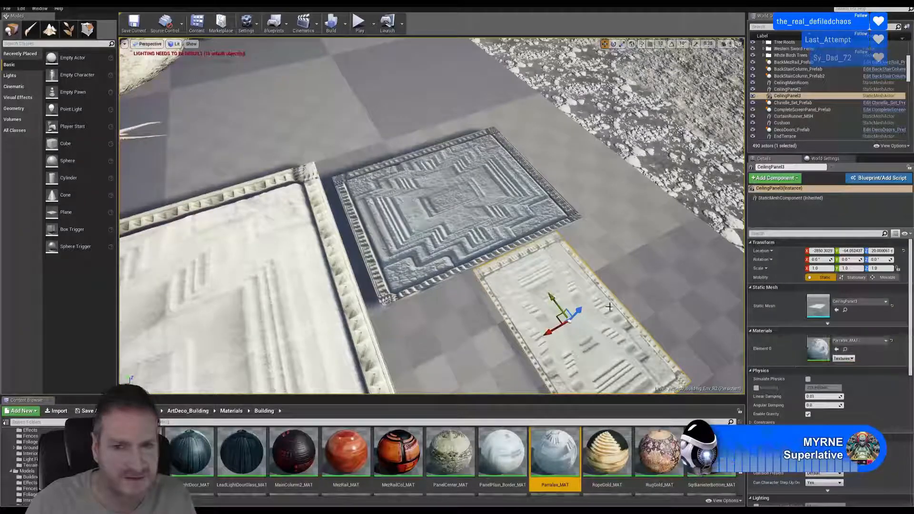
right_click_drag(447, 228, 594, 327)
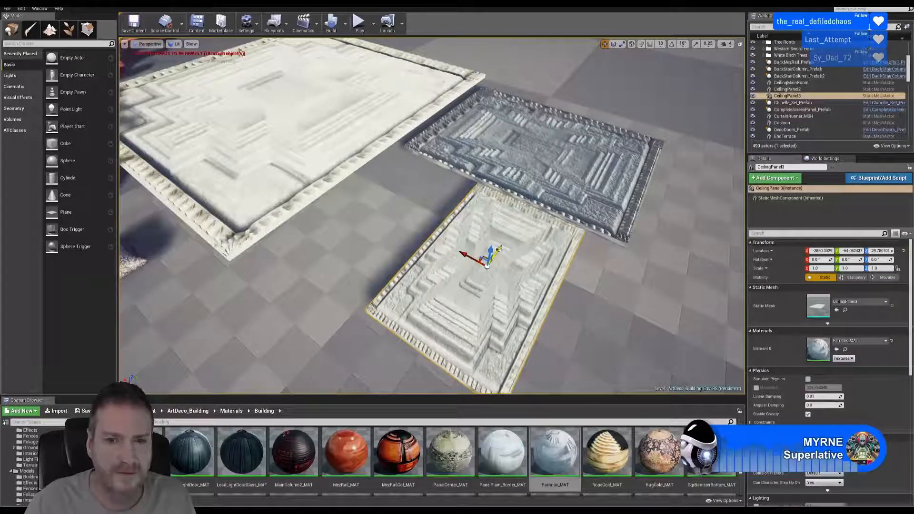
right_click_drag(396, 238, 314, 316)
left_click(372, 228)
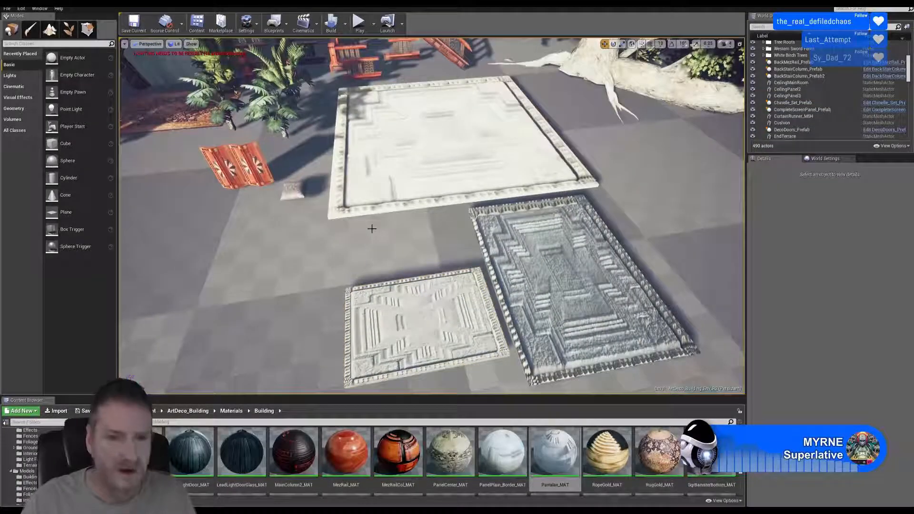
- Look over the tiled terrace away from the ceiling panels, and view the level from Bookmark 0 and Bookmark 1
right_click_drag(376, 235, 352, 226)
right_click_drag(451, 218, 488, 216)
right_click_drag(615, 391, 624, 374)
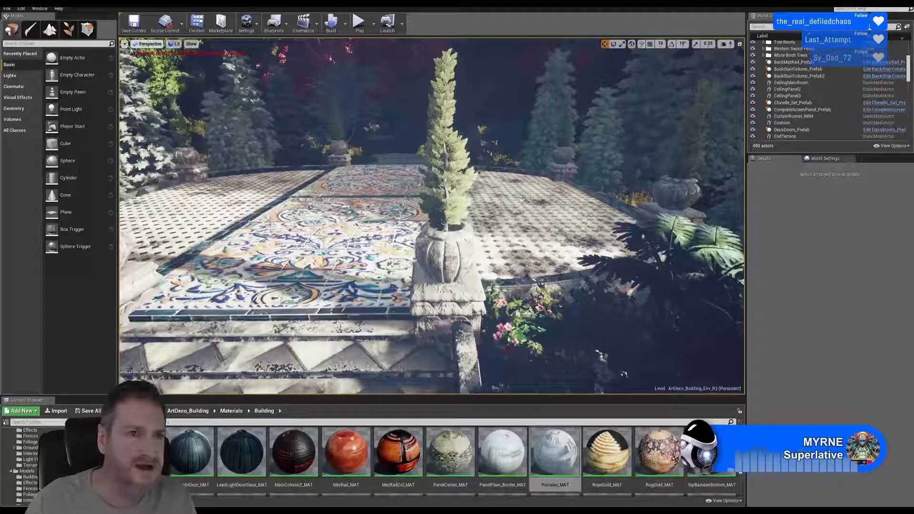
left_click(124, 44)
mouse_move(158, 148)
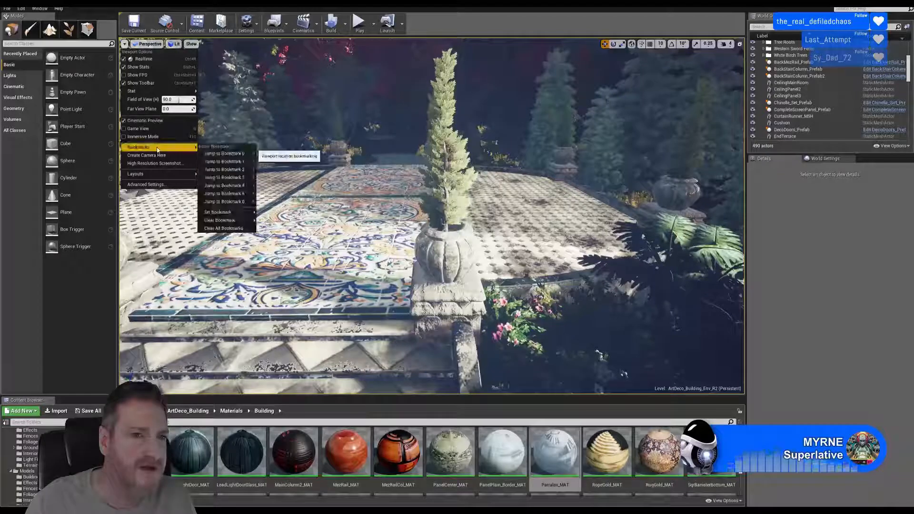
left_click(227, 155)
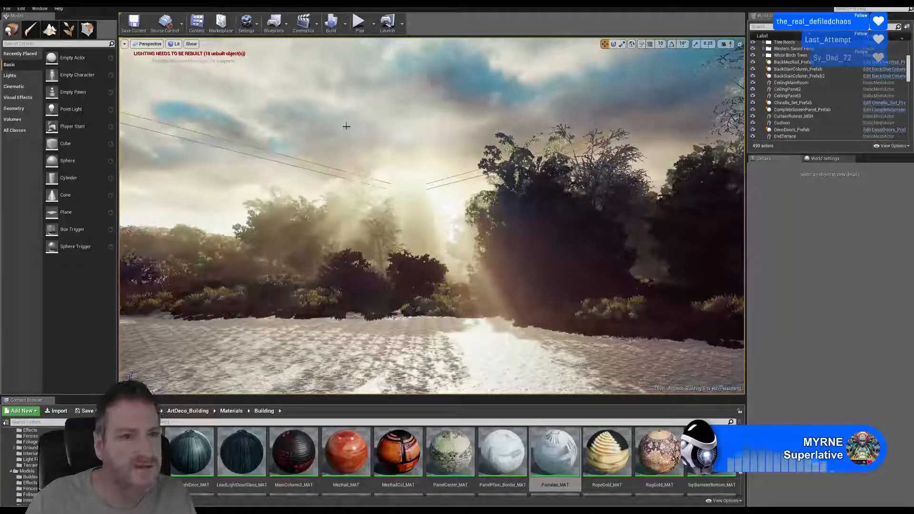
left_click(124, 44)
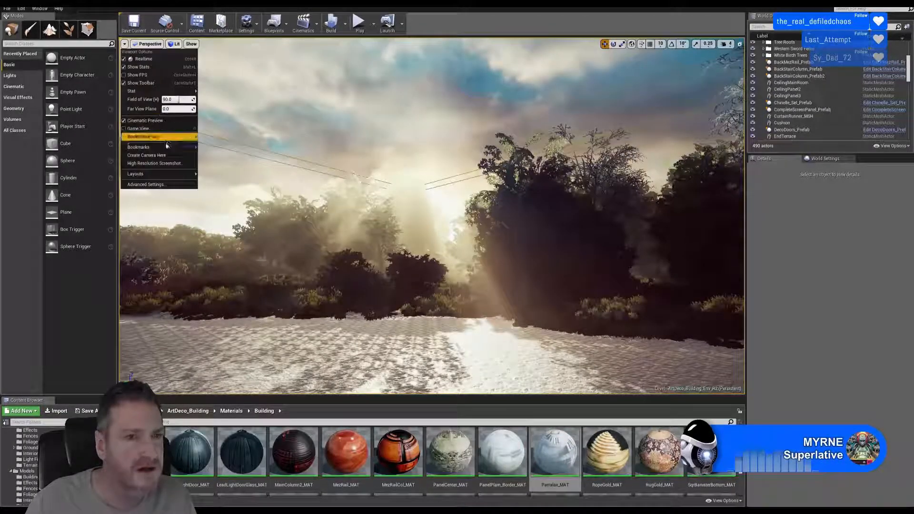
mouse_move(164, 148)
left_click(224, 161)
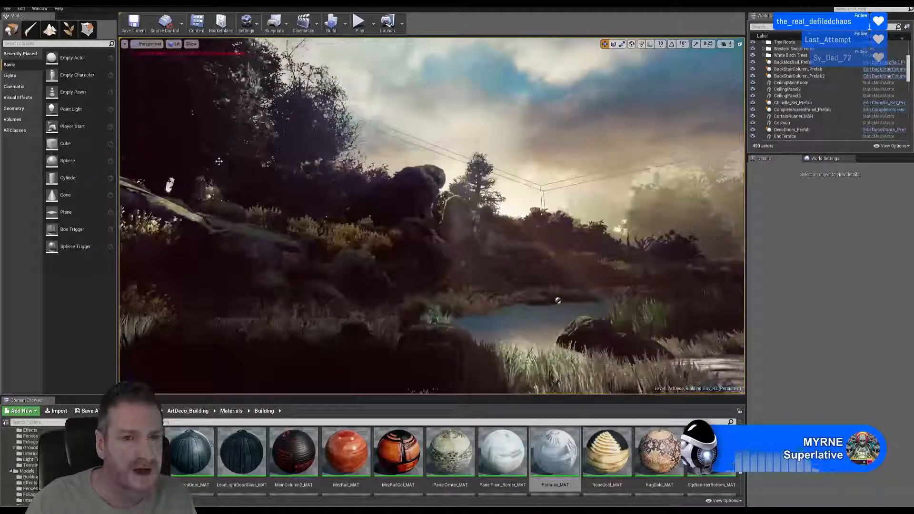
- View the wrought-iron entrance gate and its stone walls from Bookmark 2 and Bookmark 3
left_click(124, 44)
mouse_move(165, 146)
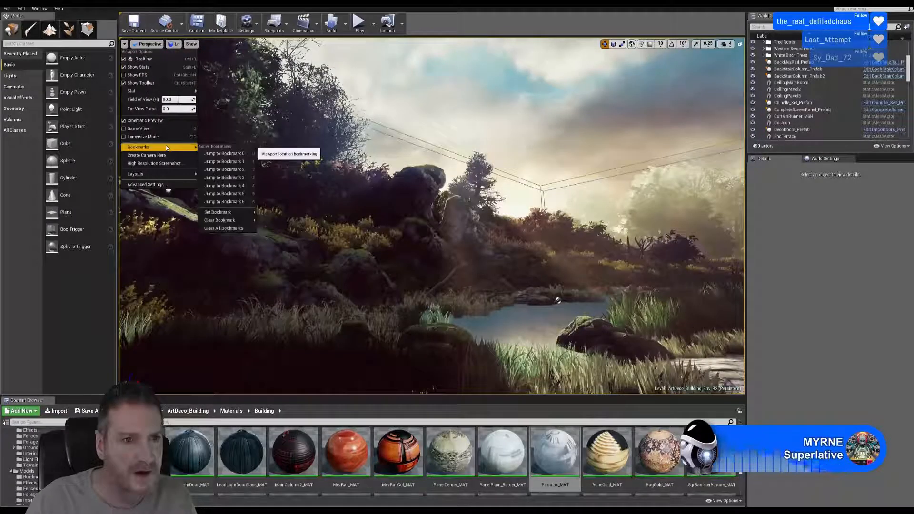
left_click(233, 170)
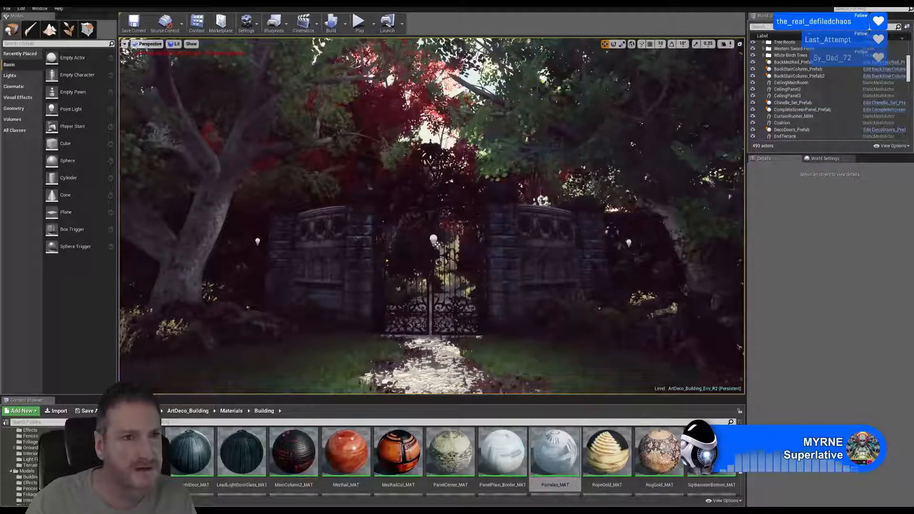
left_click(125, 44)
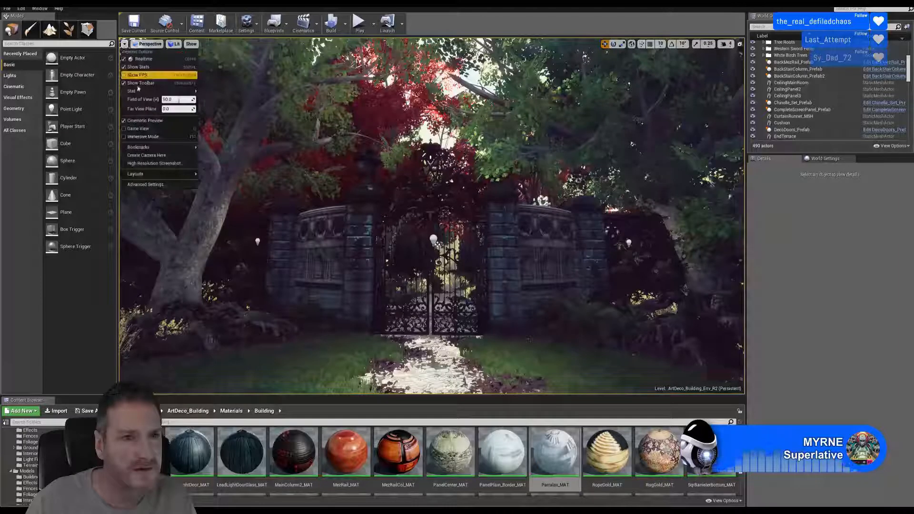
left_click(227, 181)
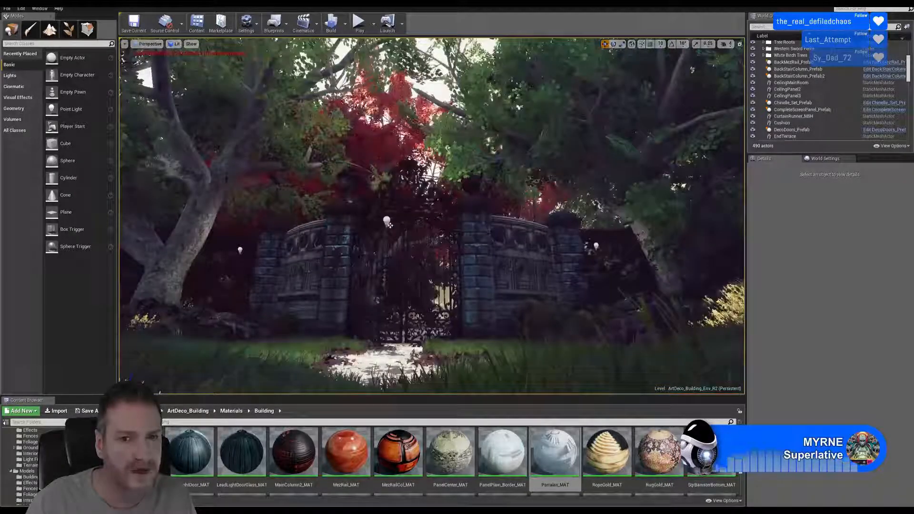
- View the stone garden path and its steps from Bookmark 4, Bookmark 5 and Bookmark 6
left_click(124, 45)
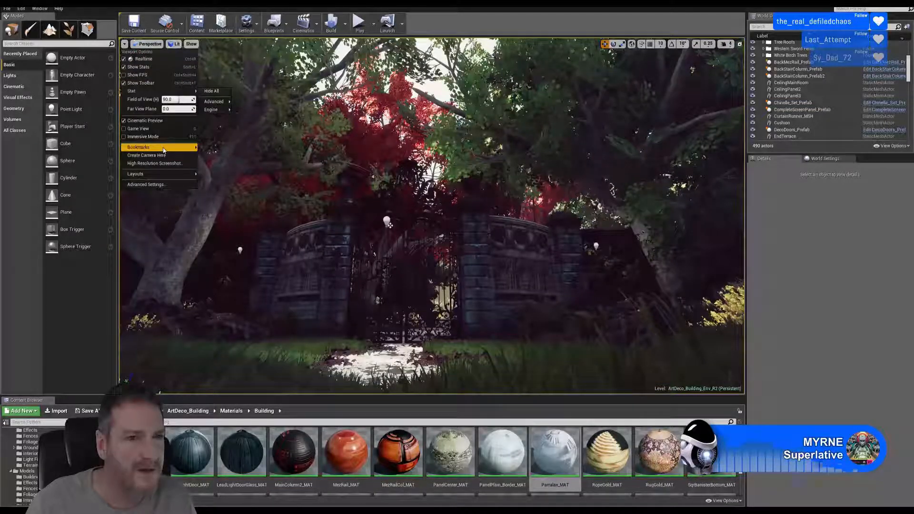
mouse_move(164, 149)
left_click(229, 186)
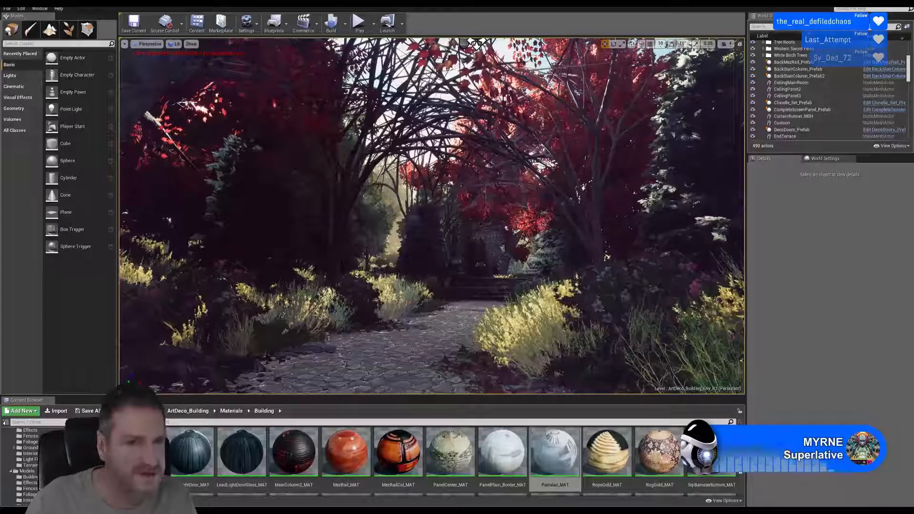
left_click(124, 44)
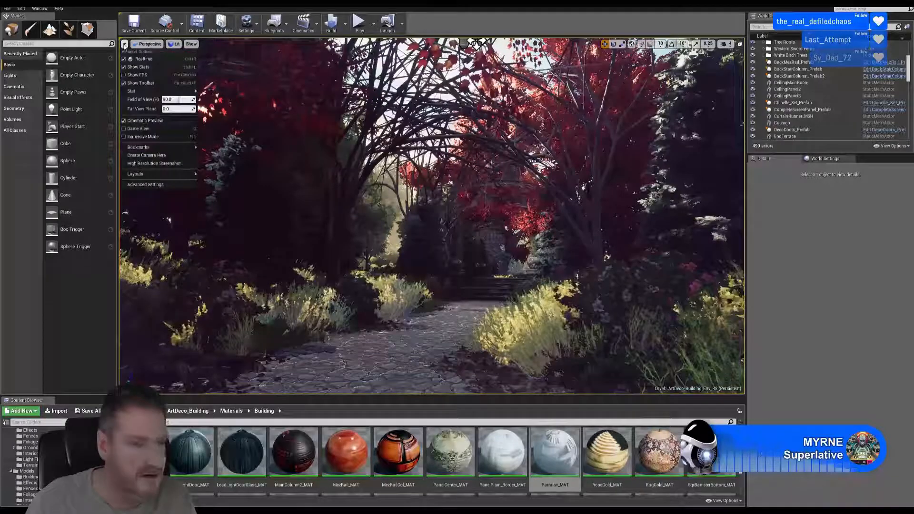
mouse_move(163, 149)
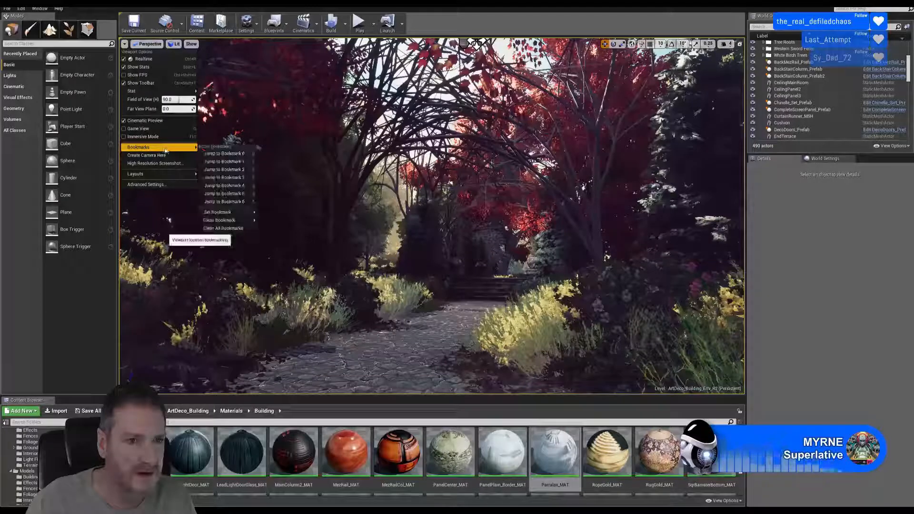
left_click(223, 194)
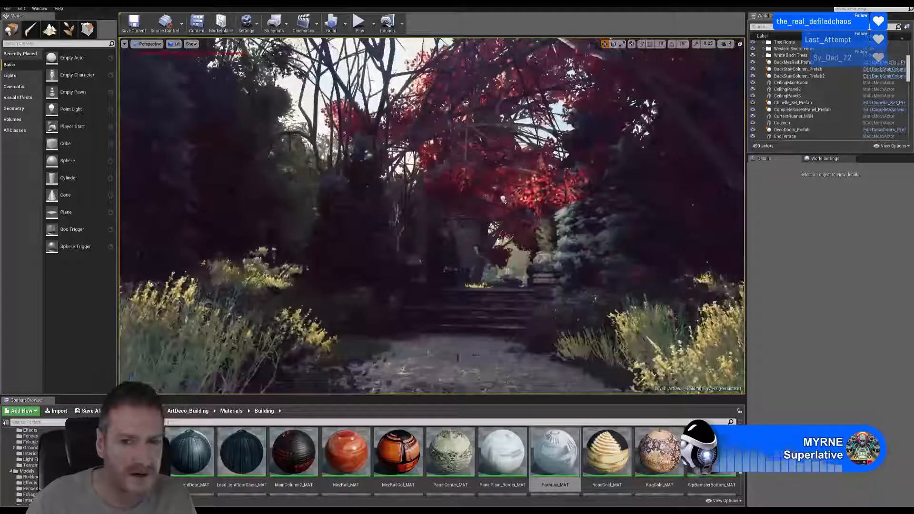
left_click(124, 44)
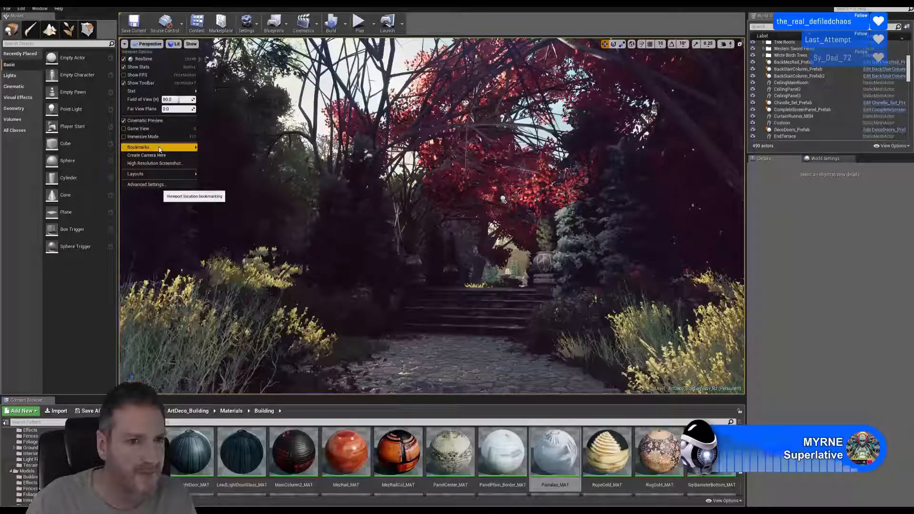
mouse_move(160, 148)
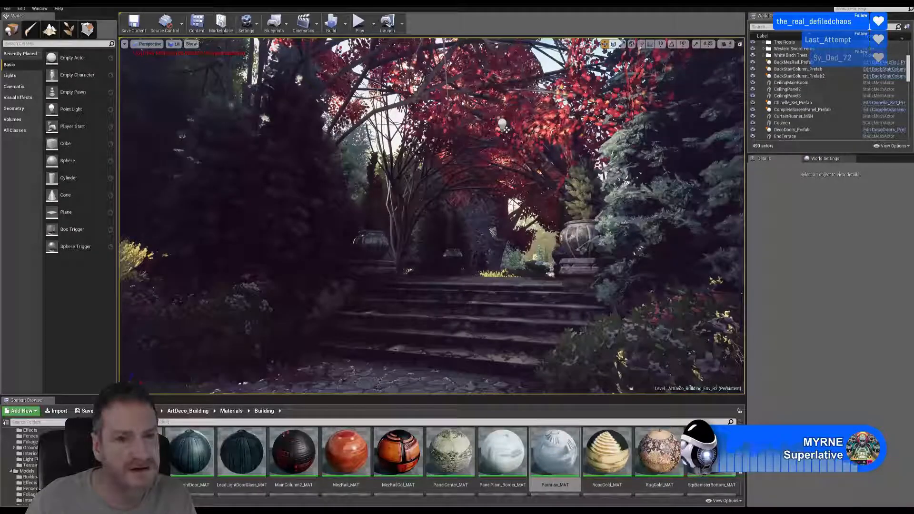
- Fly up the garden steps, along the path and across the tiled terrace to review the walk towards the building site
key("w")
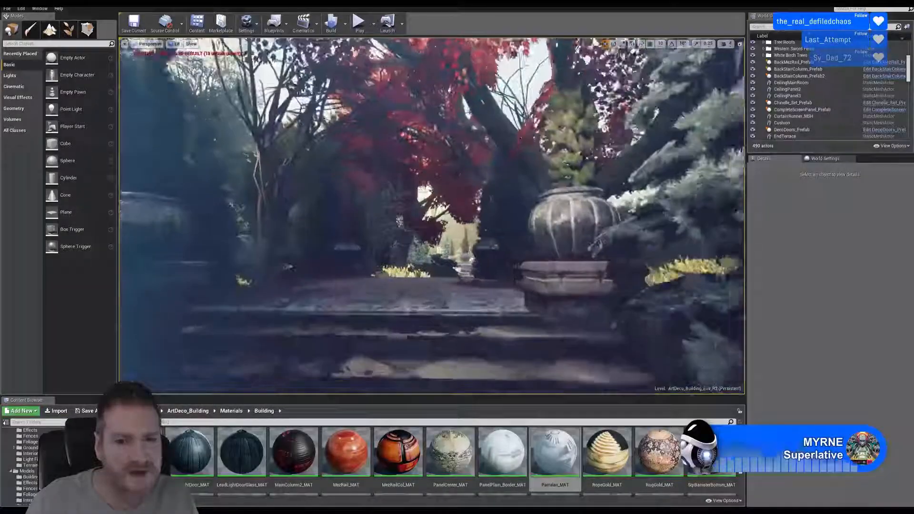
key("w")
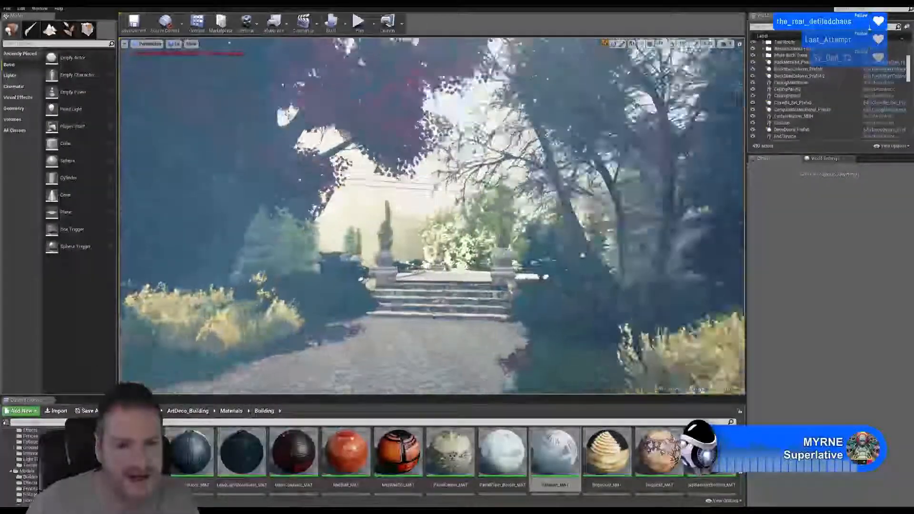
key("w")
key("w")
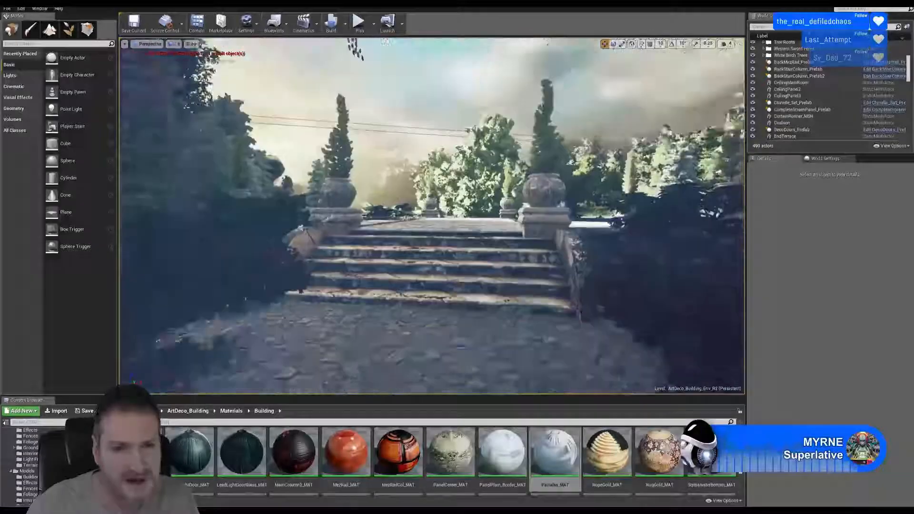
key("w")
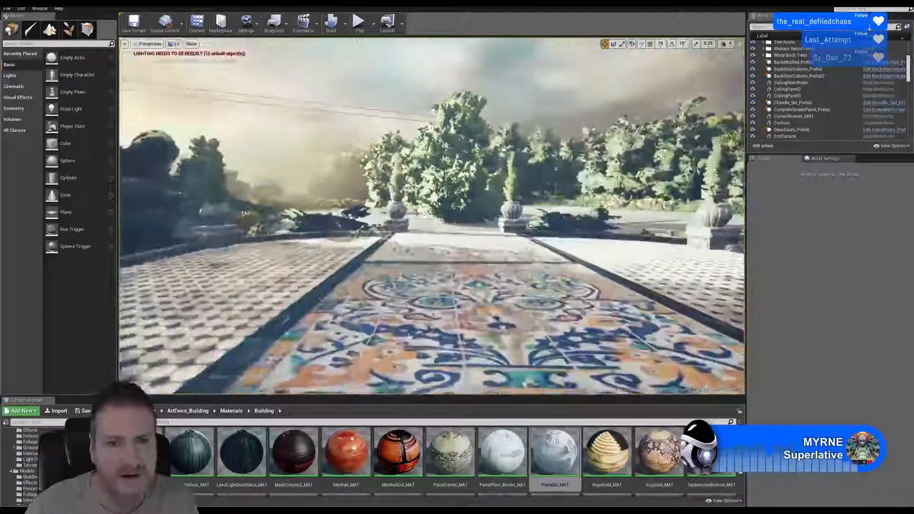
key("w")
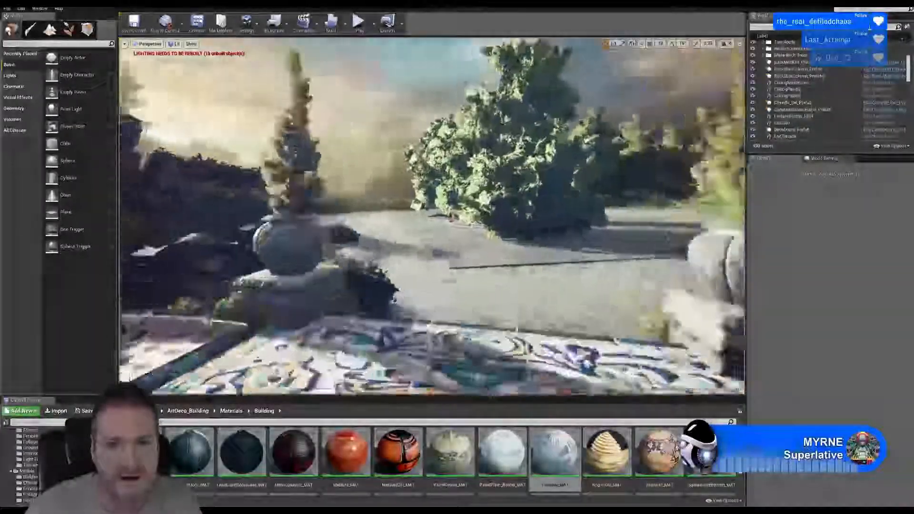
key("s")
key("s")
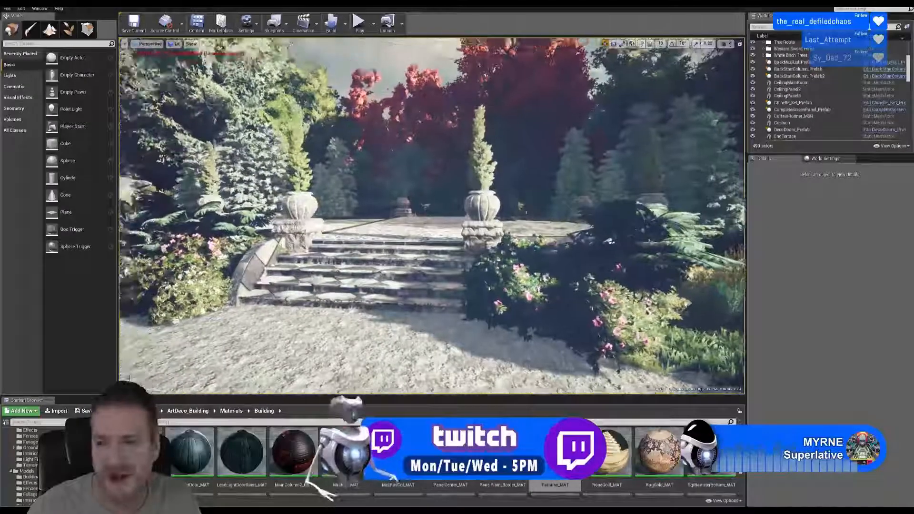
- Examine the terrace stairs from the gravel area and look around the open building ground behind them
mouse_move(432, 215)
right_mouse_down()
mouse_move(409, 214)
mouse_move(435, 214)
mouse_move(411, 211)
mouse_move(420, 205)
right_mouse_up()
key("s")
key("e")
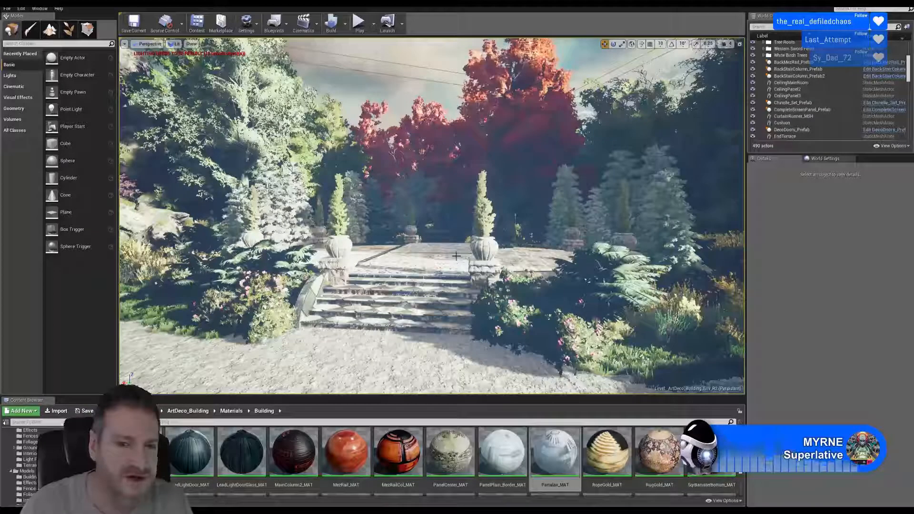
mouse_move(442, 266)
right_mouse_down()
mouse_move(704, 266)
mouse_move(125, 268)
mouse_move(305, 272)
right_mouse_up()
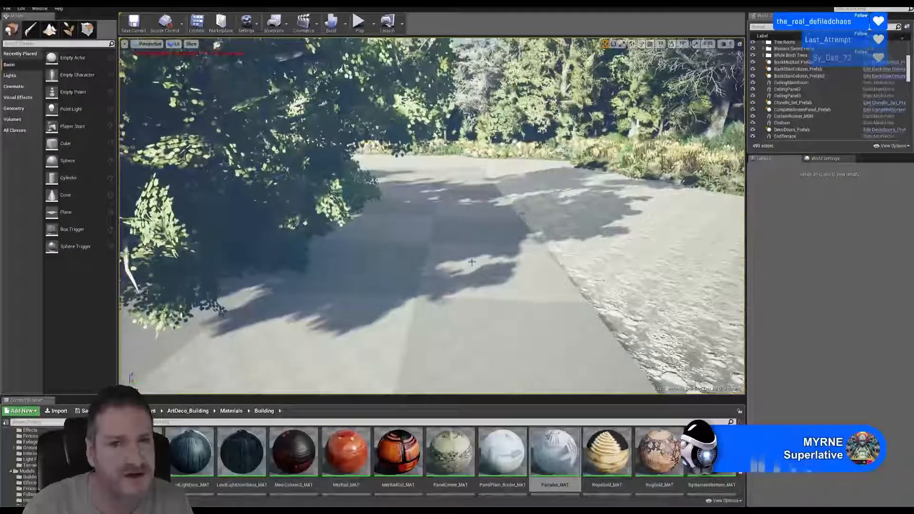
right_click_drag(354, 204, 249, 201)
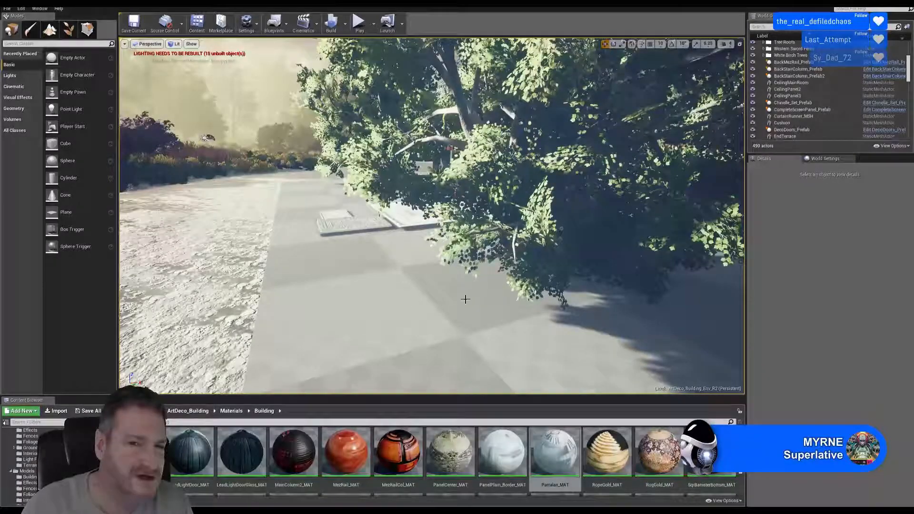
right_click_drag(249, 193, 505, 169)
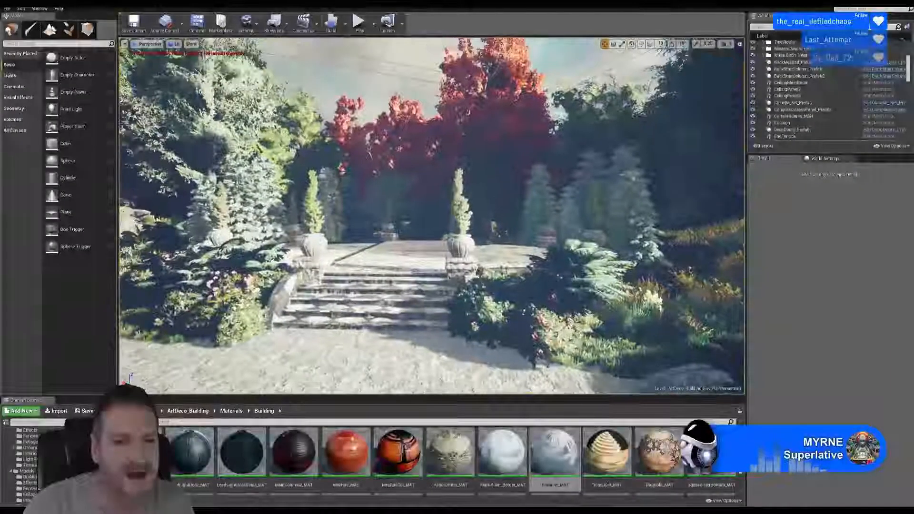